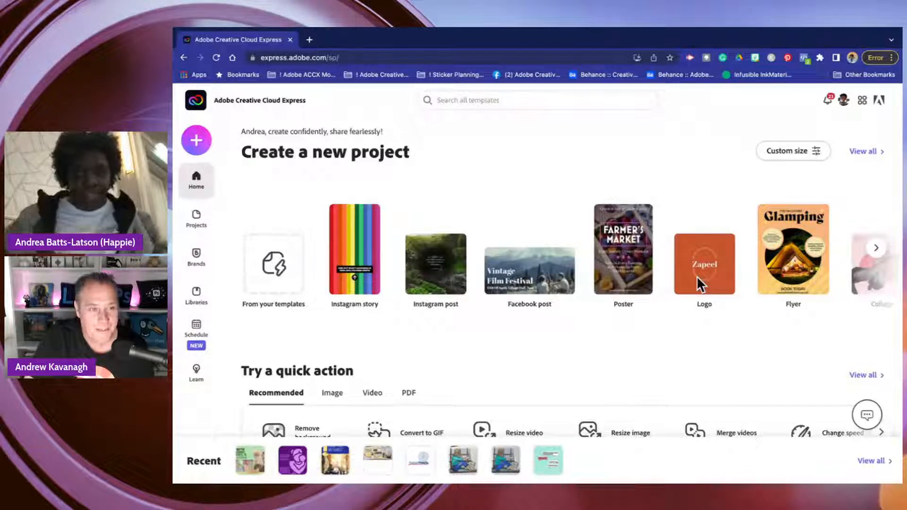
Check the computer's Wi-Fi connection in the list of available networks and dismiss the list.
{"action": "mouse_move", "coordinate": [841, 28]}
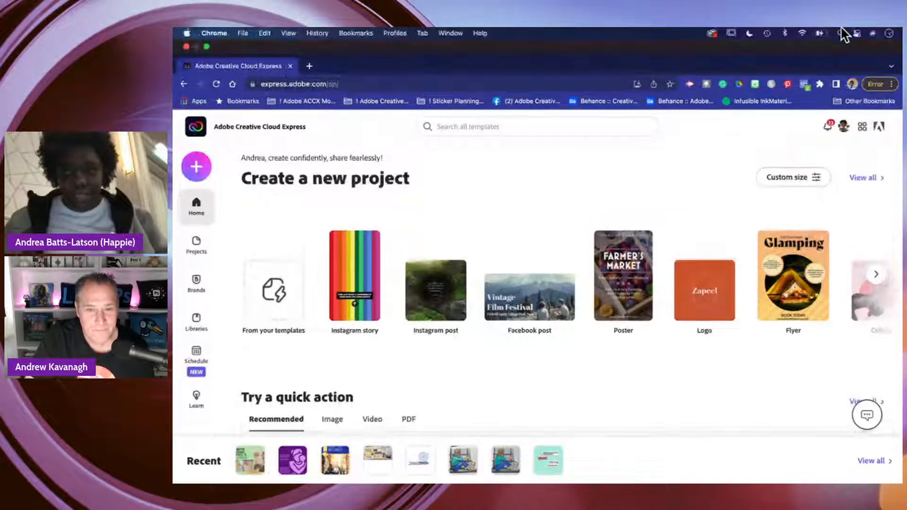
{"action": "left_click", "coordinate": [801, 33]}
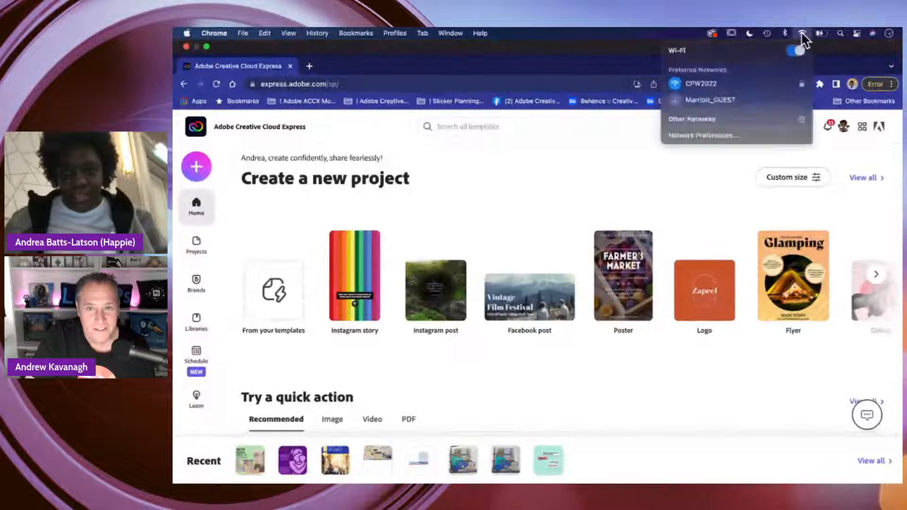
{"action": "left_click", "coordinate": [570, 36]}
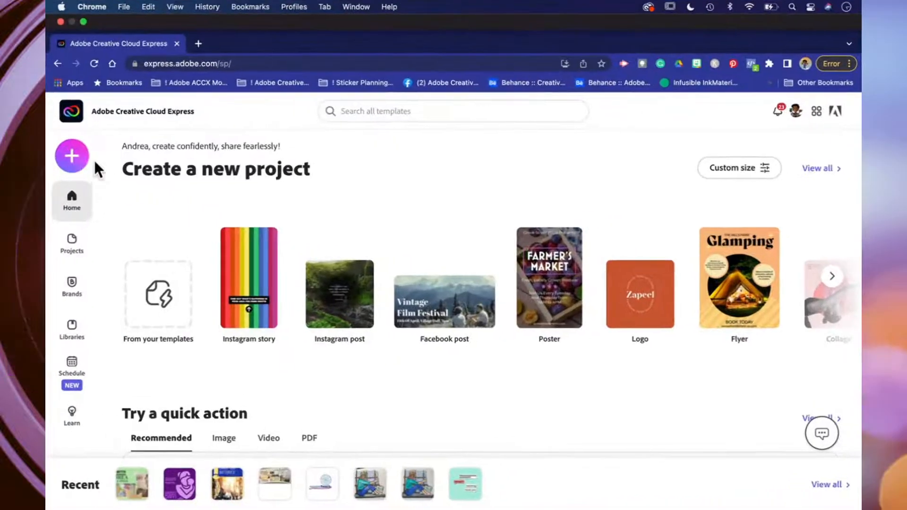
Search all templates for "surfing".
{"action": "left_click", "coordinate": [366, 110]}
{"action": "type", "text": "s"}
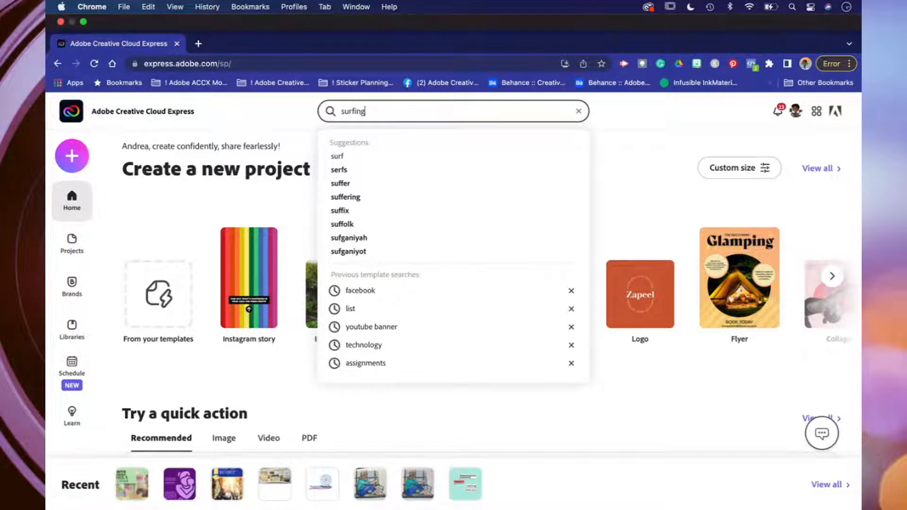
{"action": "type", "text": "urfing"}
{"action": "key", "text": "Return"}
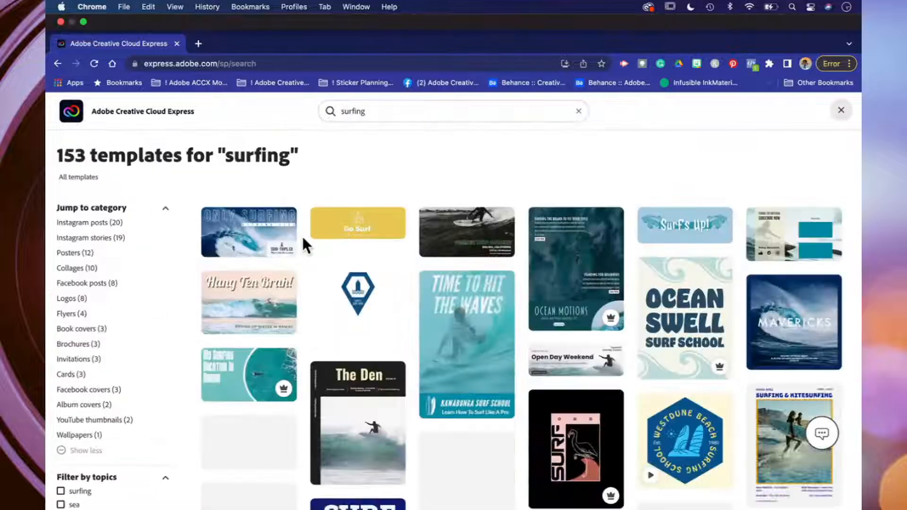
Browse the surfing template results to examine the available flyer, logo, poster and social post designs.
{"action": "scroll", "coordinate": [303, 236], "scroll_direction": "down", "scroll_amount": 2}
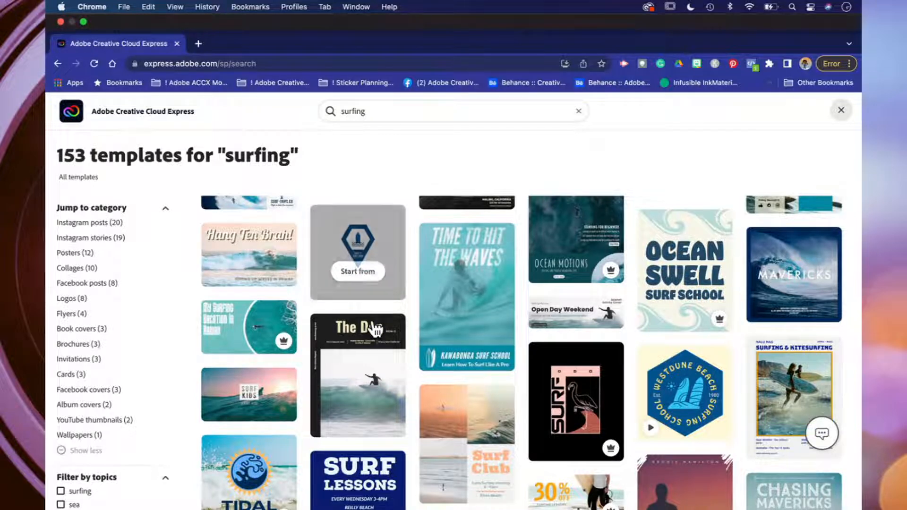
{"action": "scroll", "coordinate": [378, 307], "scroll_direction": "down", "scroll_amount": 3}
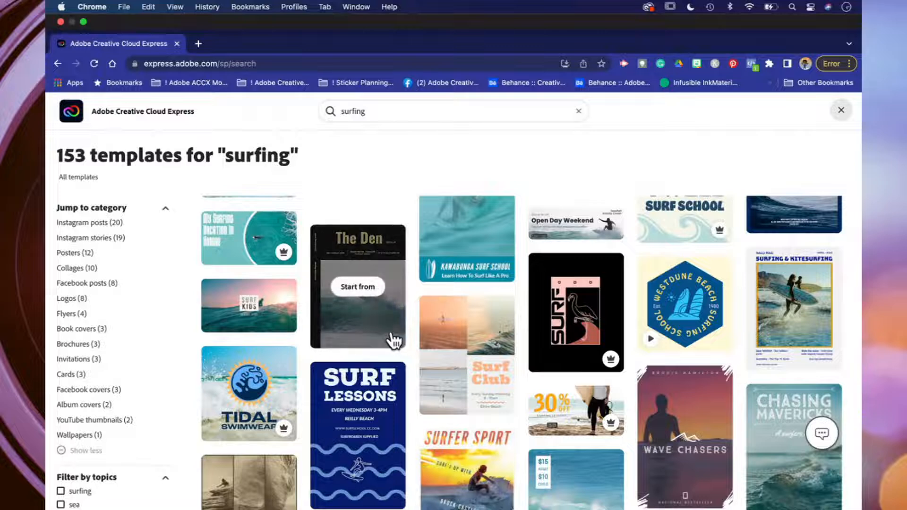
{"action": "scroll", "coordinate": [395, 341], "scroll_direction": "down", "scroll_amount": 4}
{"action": "scroll", "coordinate": [395, 341], "scroll_direction": "down", "scroll_amount": 5}
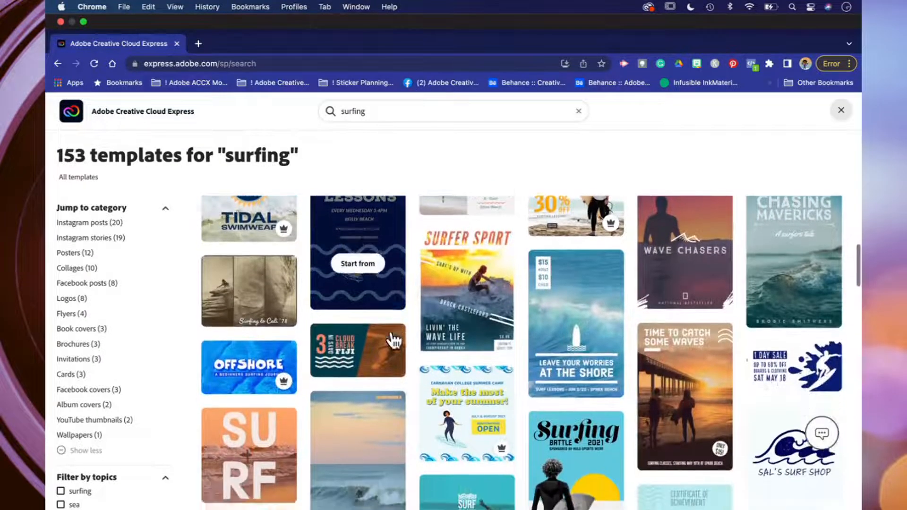
{"action": "scroll", "coordinate": [394, 341], "scroll_direction": "down", "scroll_amount": 7}
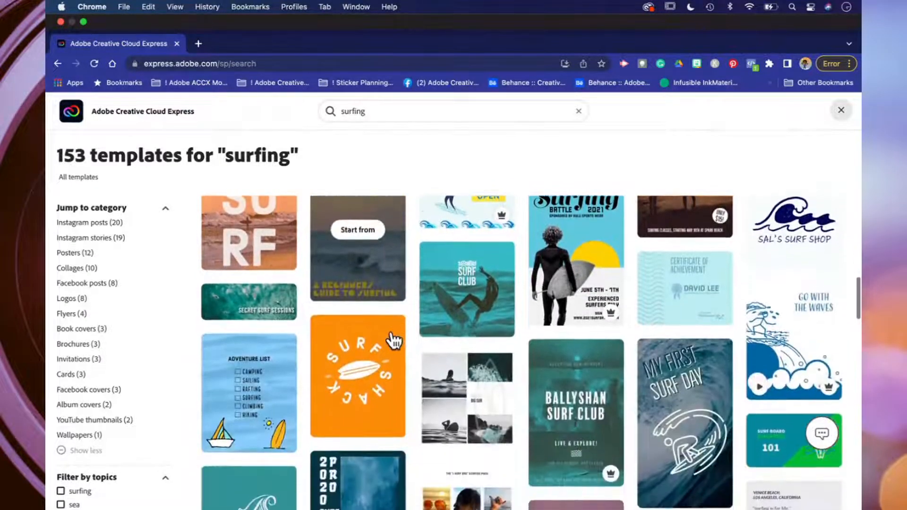
{"action": "scroll", "coordinate": [394, 341], "scroll_direction": "down", "scroll_amount": 7}
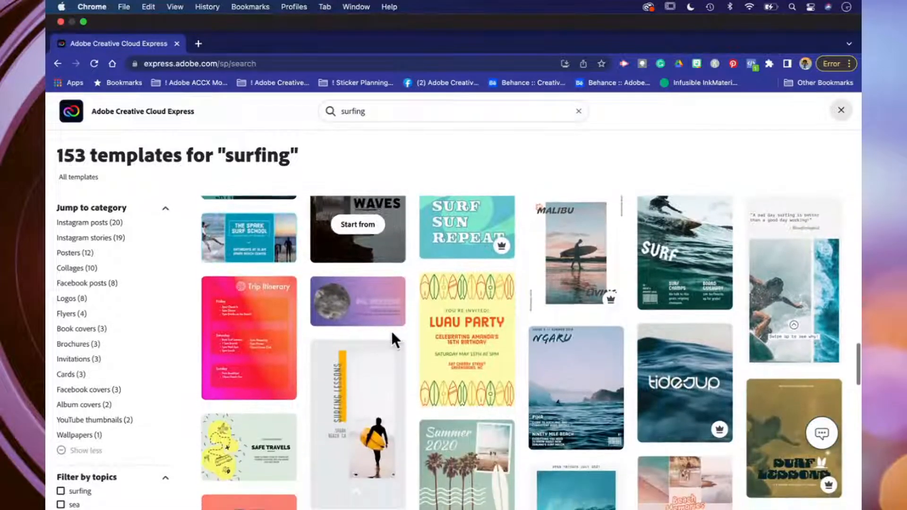
{"action": "scroll", "coordinate": [393, 340], "scroll_direction": "up", "scroll_amount": 4}
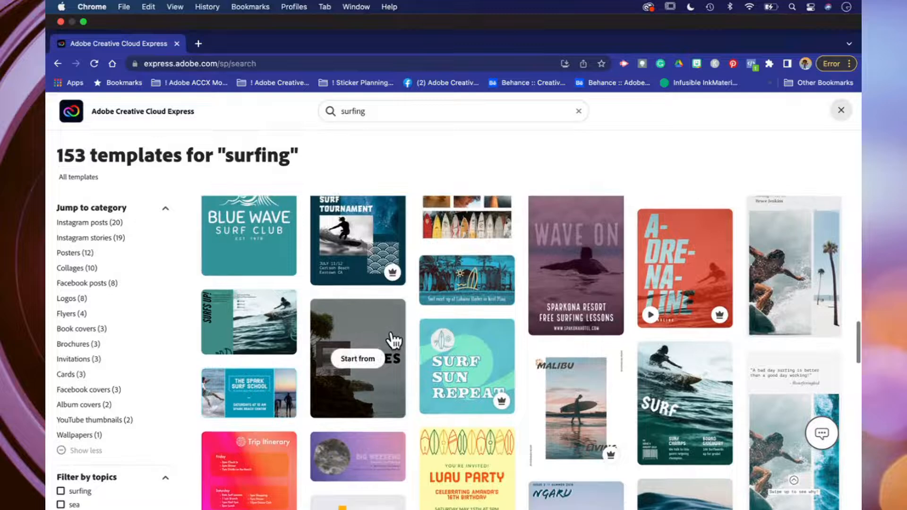
{"action": "scroll", "coordinate": [394, 340], "scroll_direction": "up", "scroll_amount": 1}
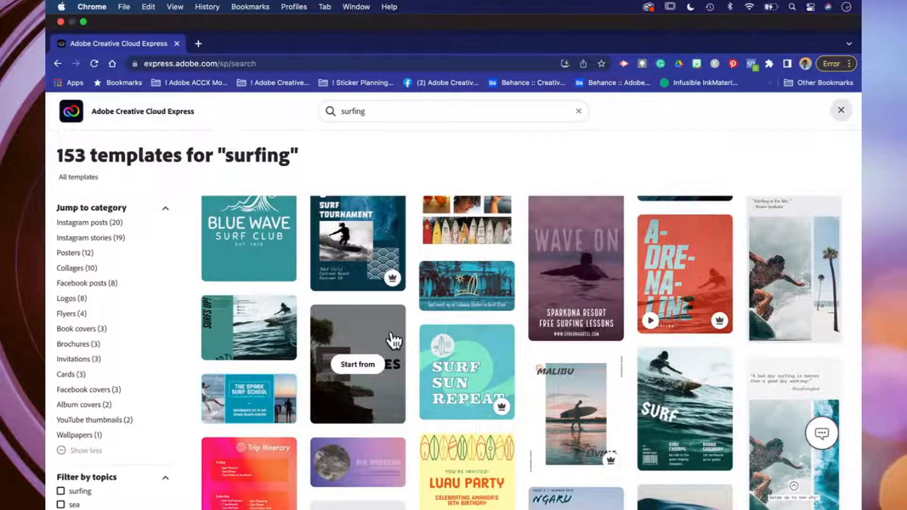
{"action": "scroll", "coordinate": [394, 340], "scroll_direction": "down", "scroll_amount": 8}
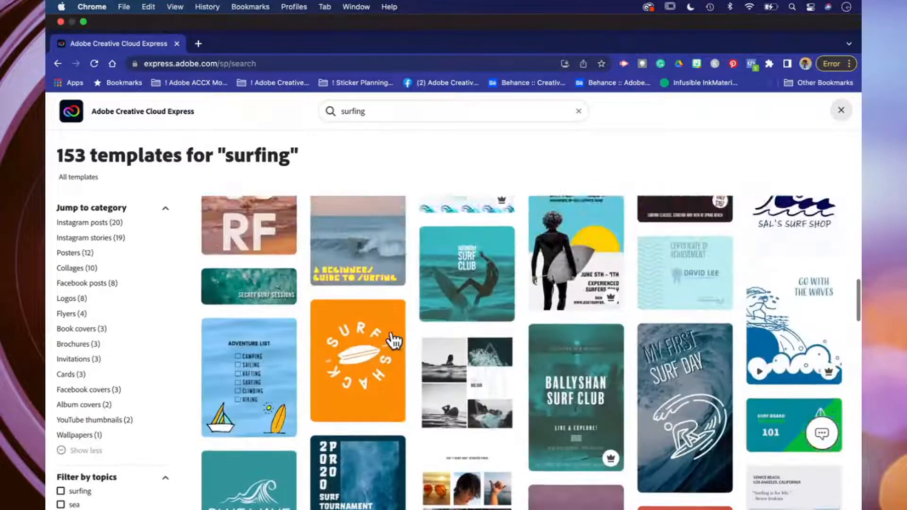
{"action": "scroll", "coordinate": [394, 340], "scroll_direction": "up", "scroll_amount": 3}
{"action": "scroll", "coordinate": [455, 381], "scroll_direction": "down", "scroll_amount": 7}
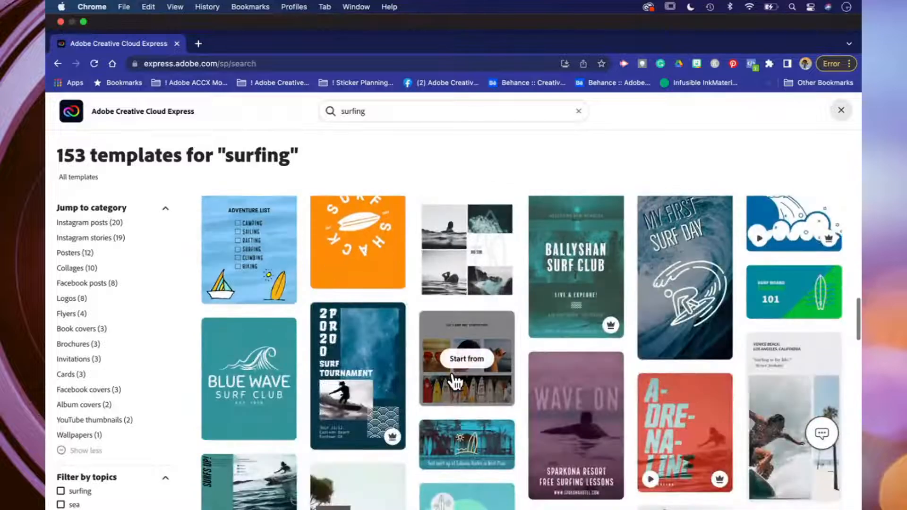
Change the template search to "surfer" and examine the designs in the results.
{"action": "left_click", "coordinate": [387, 113]}
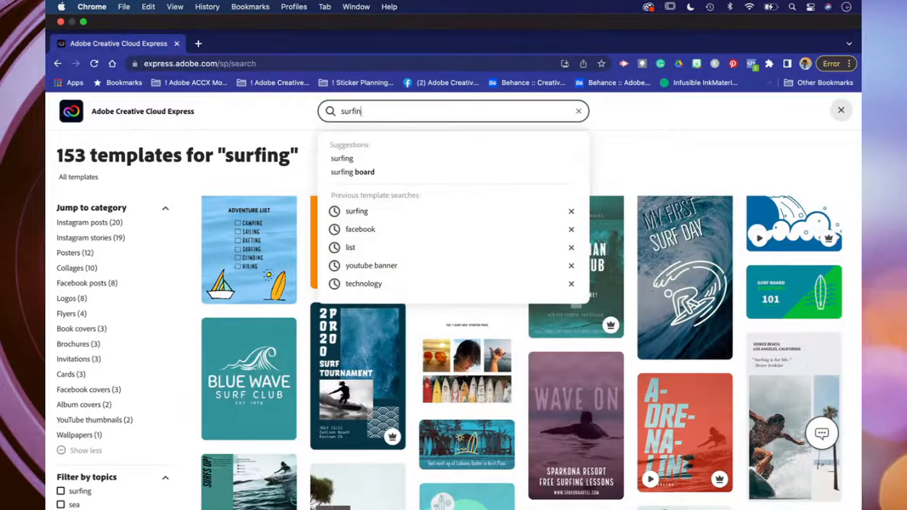
{"action": "key", "text": "Return"}
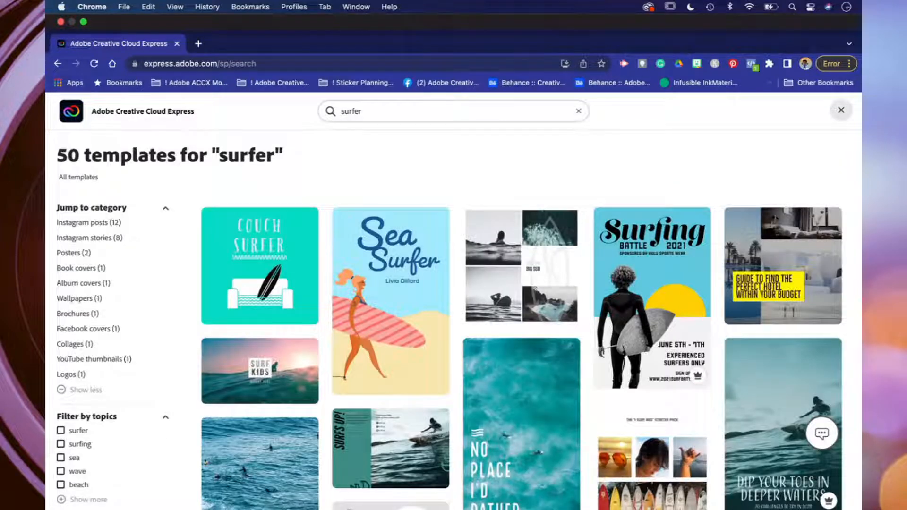
{"action": "scroll", "coordinate": [336, 273], "scroll_direction": "down", "scroll_amount": 4}
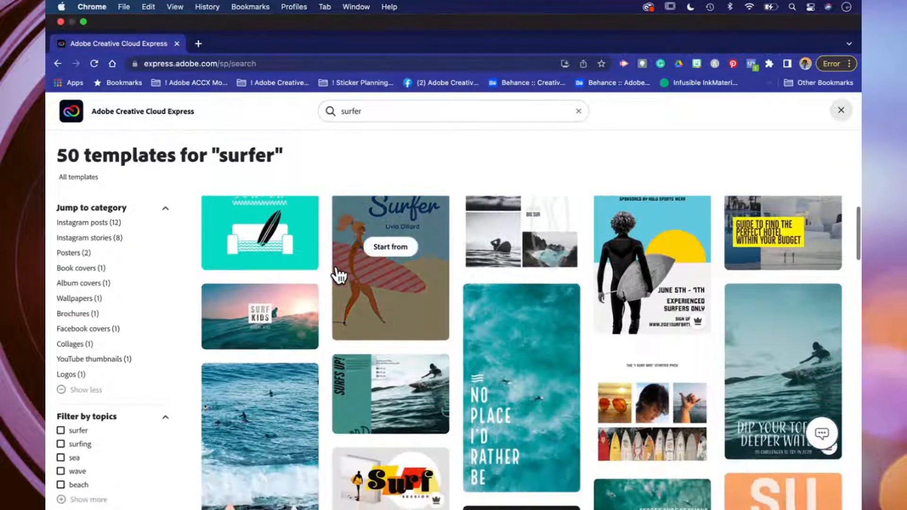
{"action": "scroll", "coordinate": [339, 274], "scroll_direction": "down", "scroll_amount": 4}
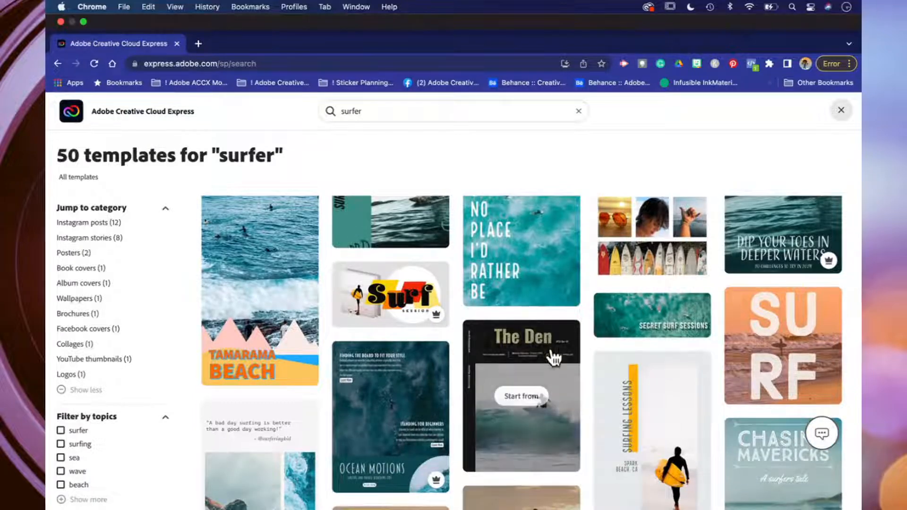
{"action": "scroll", "coordinate": [459, 363], "scroll_direction": "down", "scroll_amount": 1}
{"action": "scroll", "coordinate": [457, 361], "scroll_direction": "down", "scroll_amount": 7}
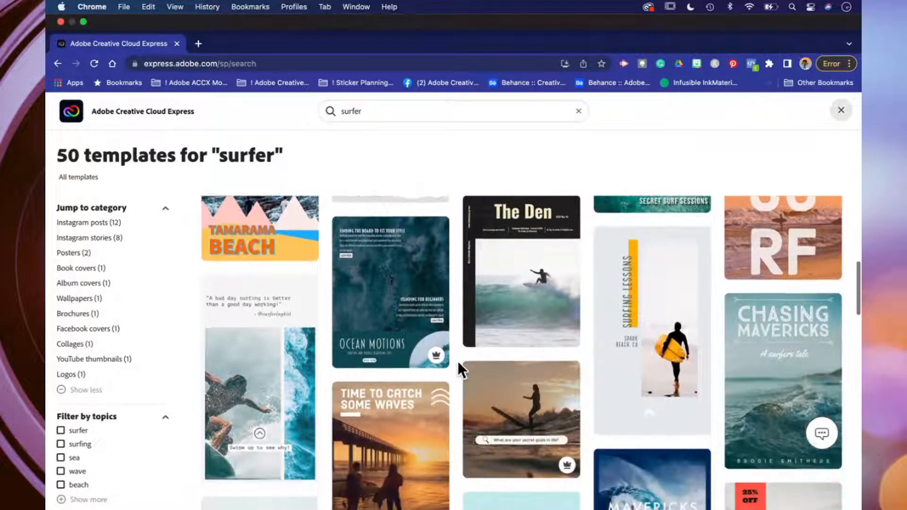
{"action": "scroll", "coordinate": [458, 361], "scroll_direction": "down", "scroll_amount": 9}
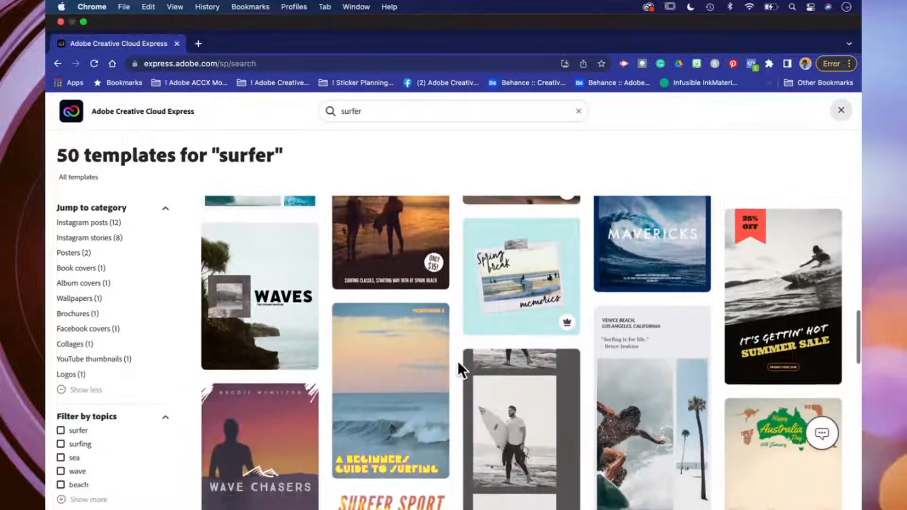
{"action": "scroll", "coordinate": [460, 370], "scroll_direction": "down", "scroll_amount": 2}
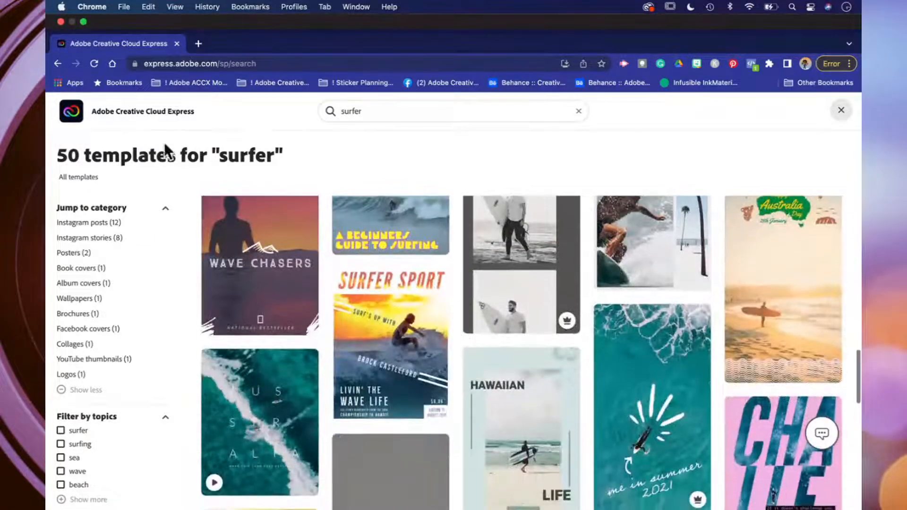
Review the category and topic filters for the surfer search and examine the remaining templates to the end of the results.
{"action": "scroll", "coordinate": [152, 319], "scroll_direction": "down", "scroll_amount": 3}
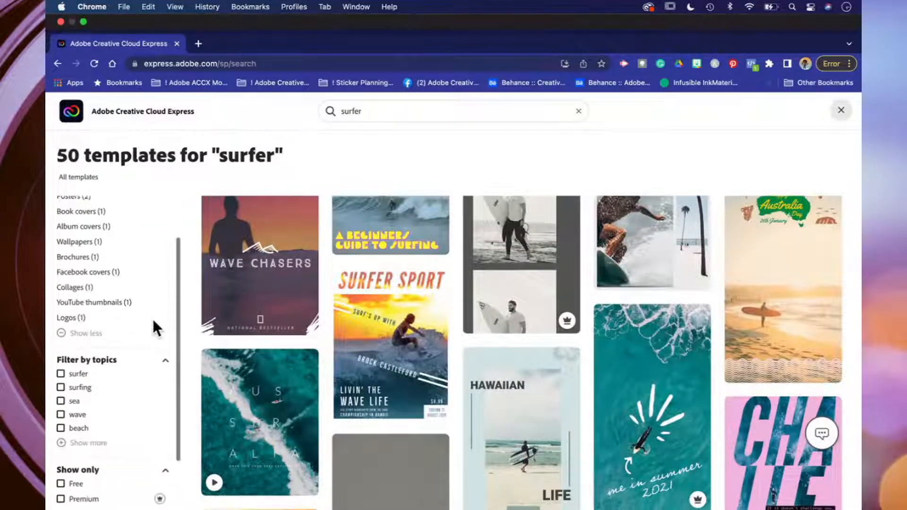
{"action": "scroll", "coordinate": [153, 324], "scroll_direction": "up", "scroll_amount": 3}
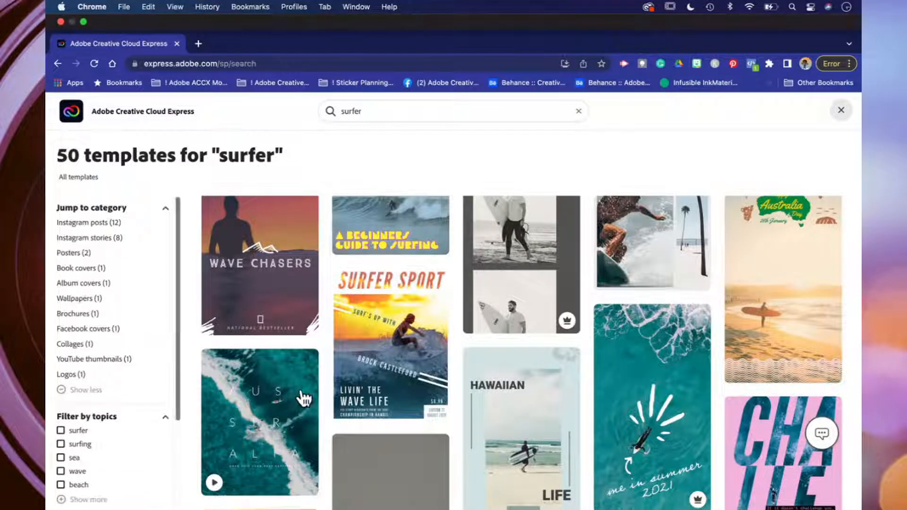
{"action": "scroll", "coordinate": [307, 393], "scroll_direction": "down", "scroll_amount": 5}
{"action": "scroll", "coordinate": [311, 393], "scroll_direction": "down", "scroll_amount": 5}
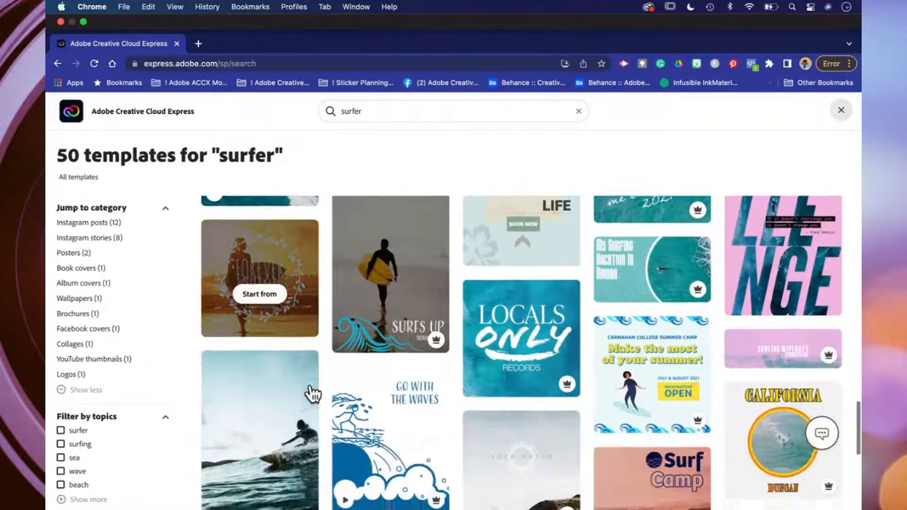
{"action": "scroll", "coordinate": [312, 394], "scroll_direction": "down", "scroll_amount": 2}
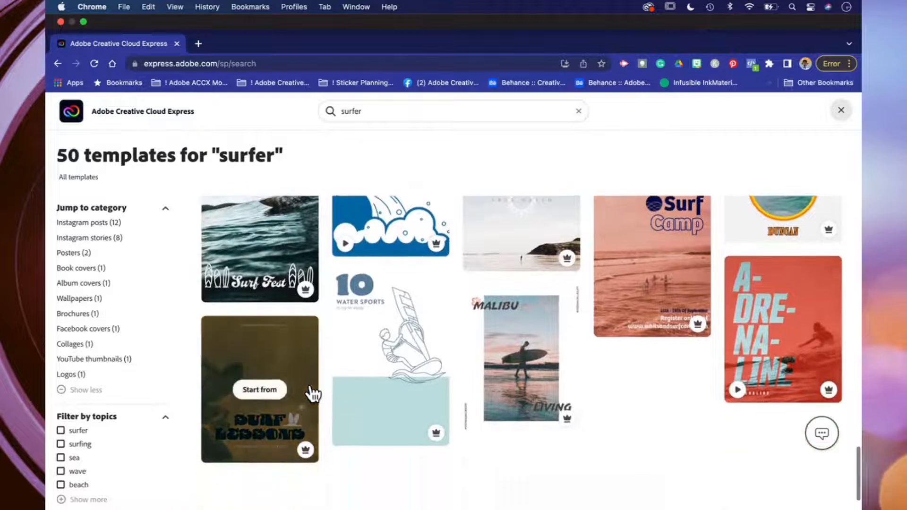
{"action": "scroll", "coordinate": [312, 393], "scroll_direction": "down", "scroll_amount": 10}
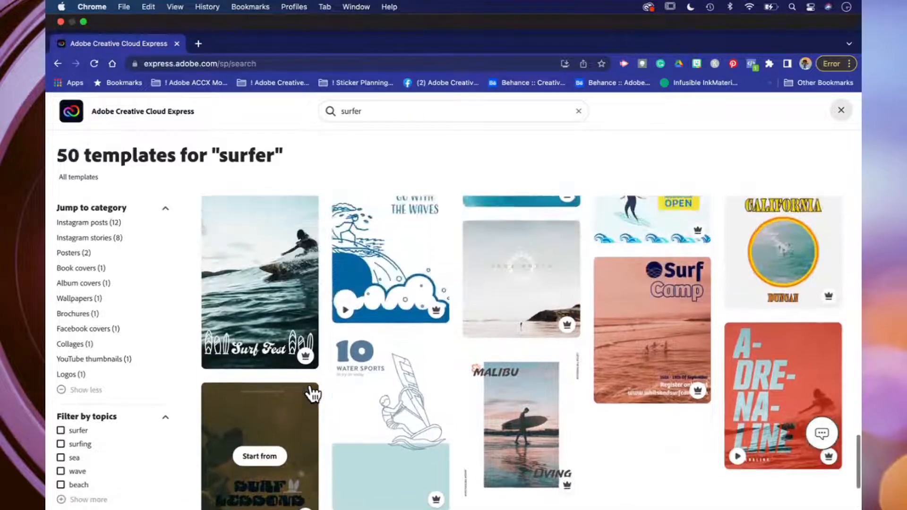
{"action": "scroll", "coordinate": [312, 394], "scroll_direction": "up", "scroll_amount": 15}
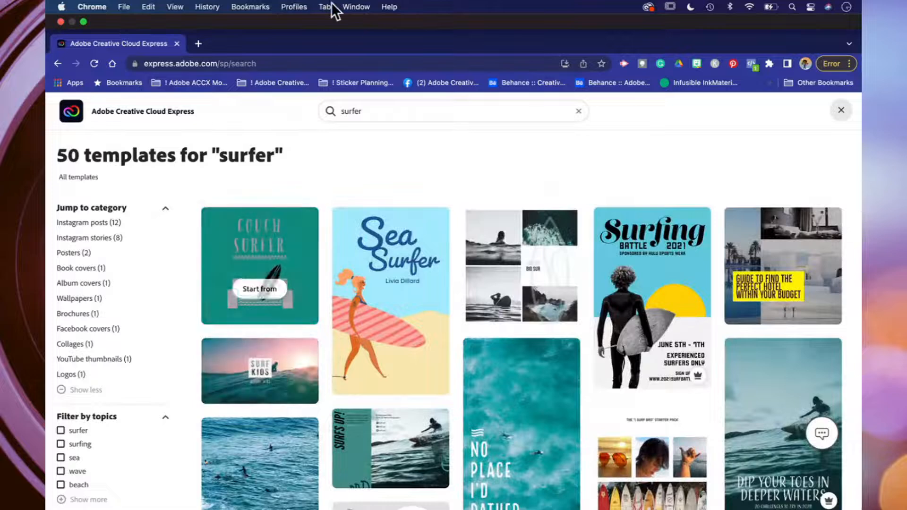
Return from the surfer results to the home page and look over its quick actions and popular templates.
{"action": "left_click", "coordinate": [57, 62]}
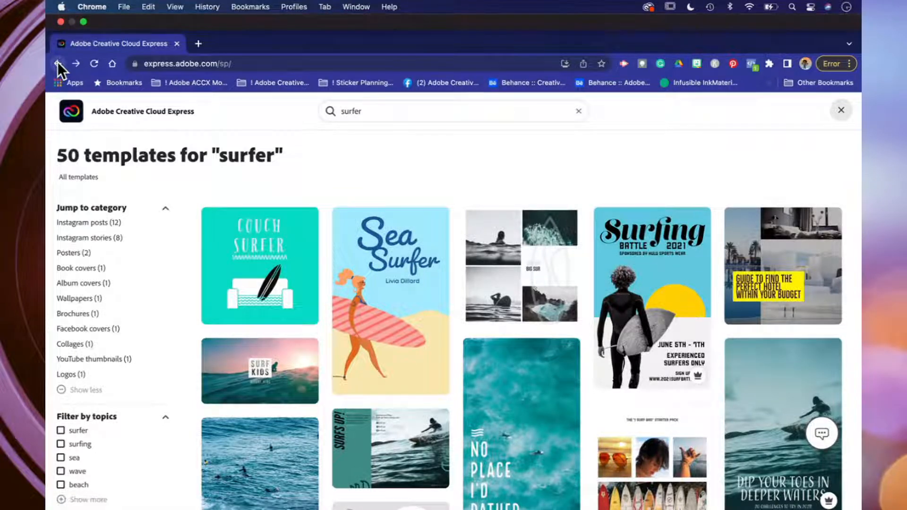
{"action": "scroll", "coordinate": [198, 199], "scroll_direction": "down", "scroll_amount": 5}
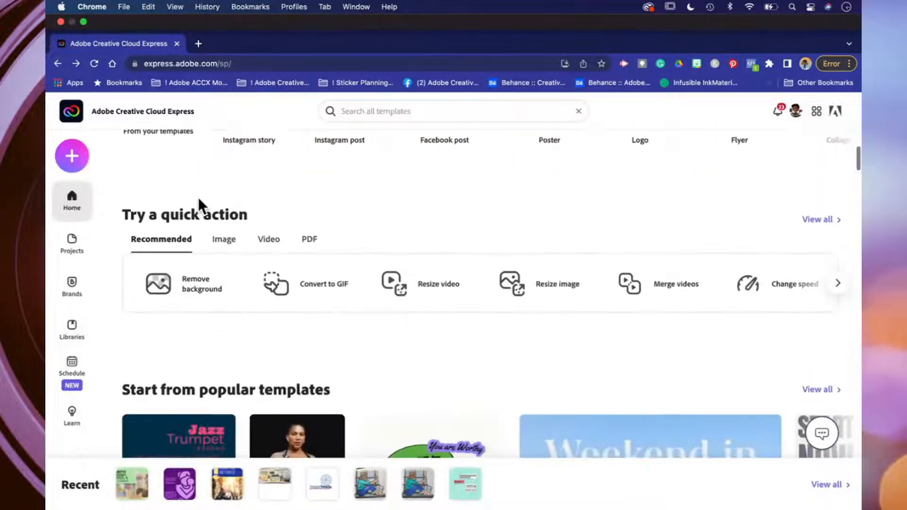
{"action": "scroll", "coordinate": [198, 201], "scroll_direction": "up", "scroll_amount": 5}
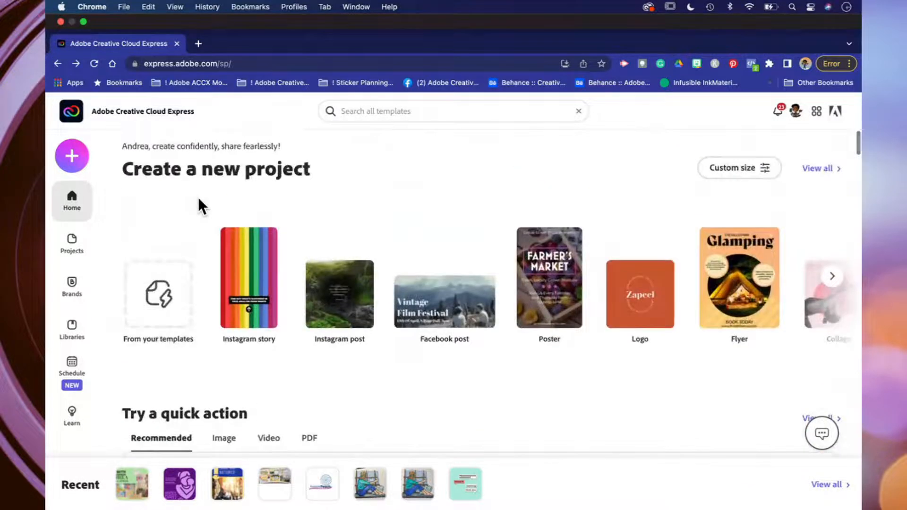
View the gallery of all templates by category and return to the home page's new project options.
{"action": "left_click", "coordinate": [76, 65]}
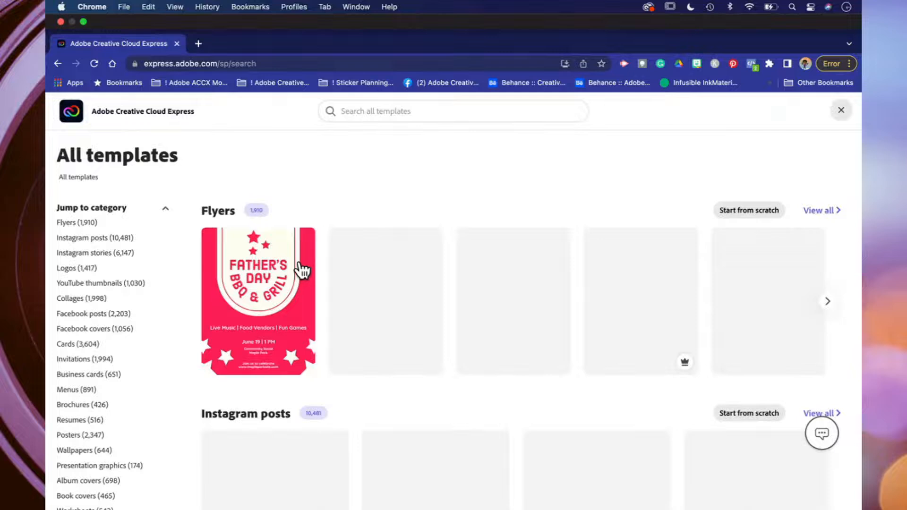
{"action": "mouse_move", "coordinate": [302, 270]}
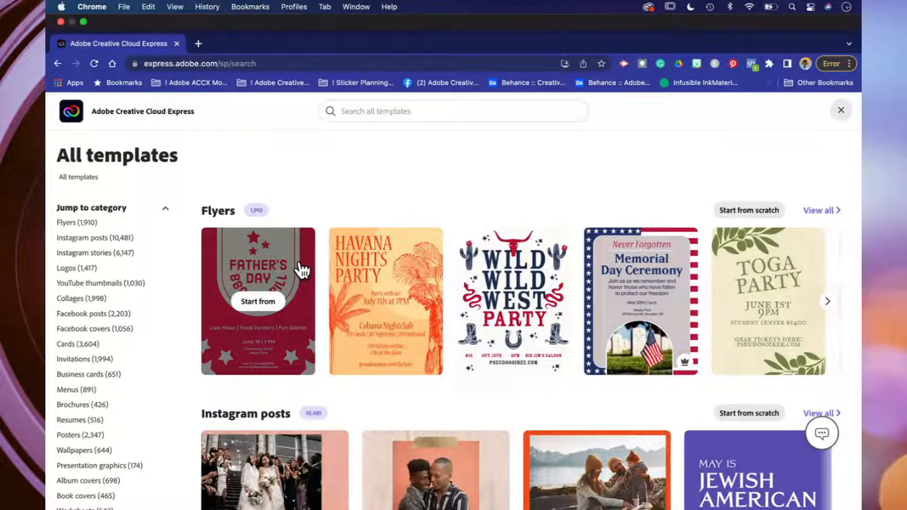
{"action": "left_click", "coordinate": [54, 68]}
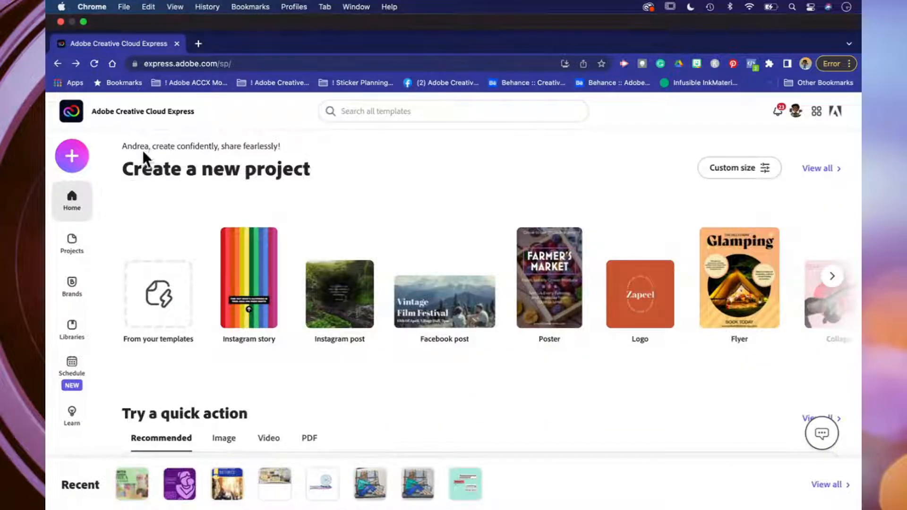
{"action": "left_click", "coordinate": [58, 64]}
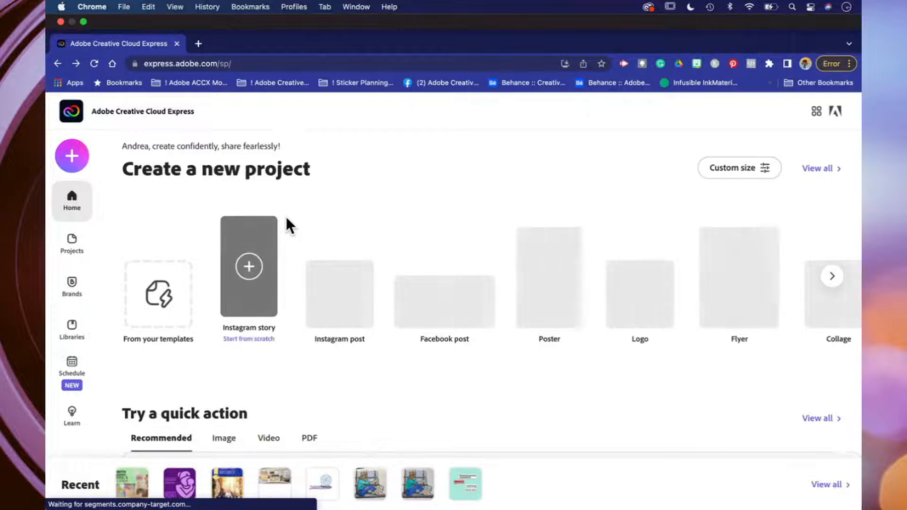
{"action": "scroll", "coordinate": [407, 312], "scroll_direction": "down", "scroll_amount": 1}
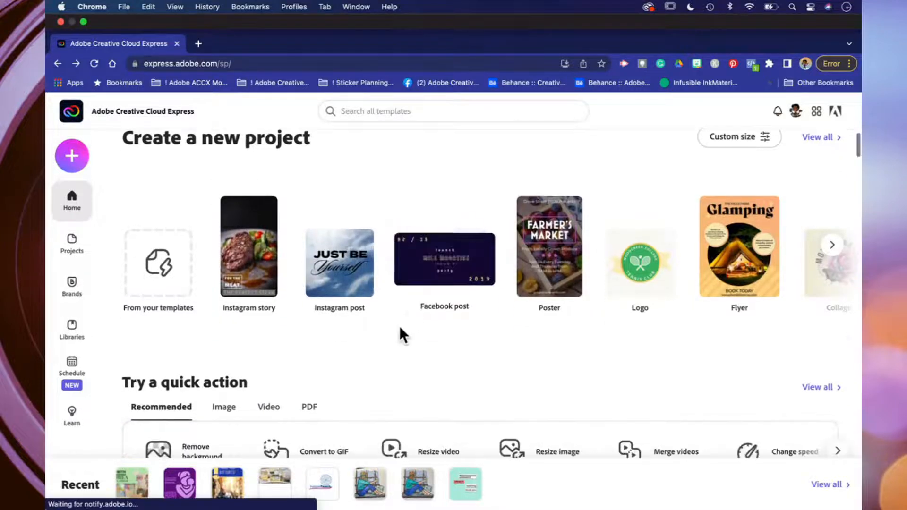
Search all templates for "surfing" and look over the first designs in the results.
{"action": "left_click", "coordinate": [378, 112]}
{"action": "type", "text": "surfing"}
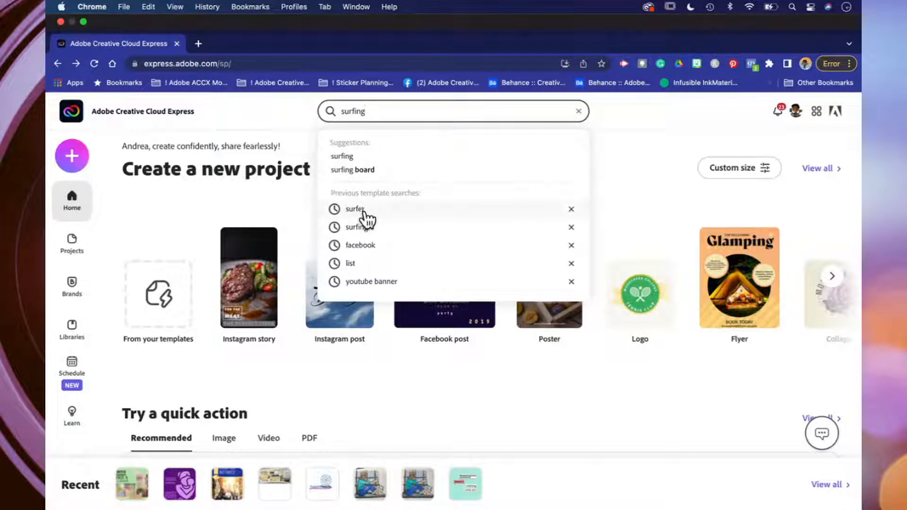
{"action": "left_click", "coordinate": [368, 160]}
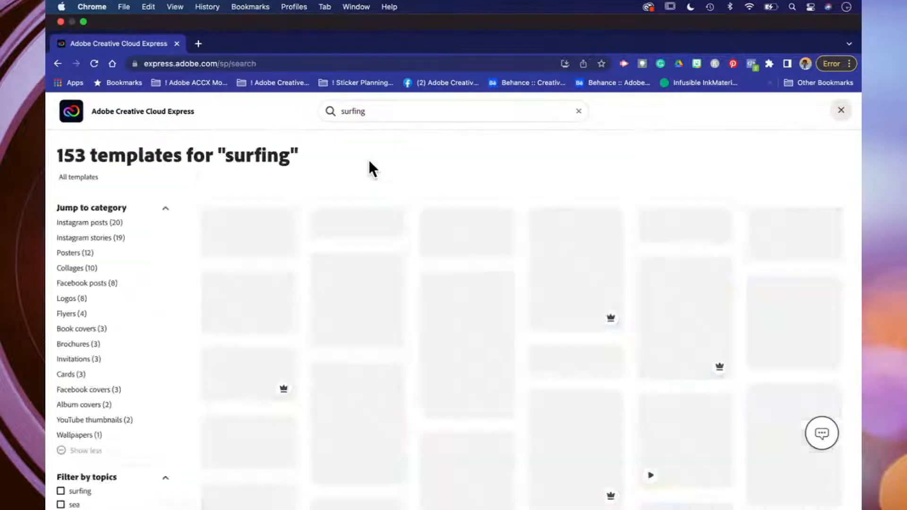
{"action": "scroll", "coordinate": [388, 352], "scroll_direction": "down", "scroll_amount": 3}
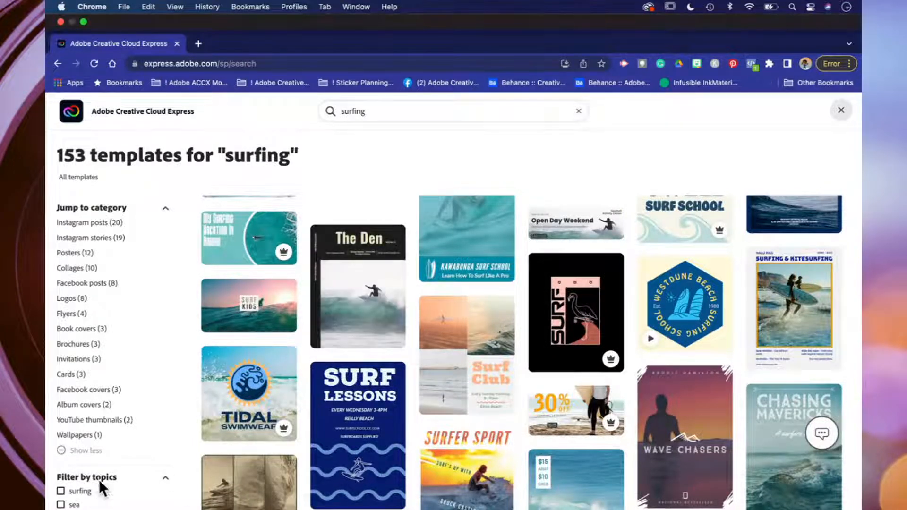
Review the category, topic and Free, Premium or Animated filters available for the surfing templates.
{"action": "scroll", "coordinate": [101, 475], "scroll_direction": "down", "scroll_amount": 4}
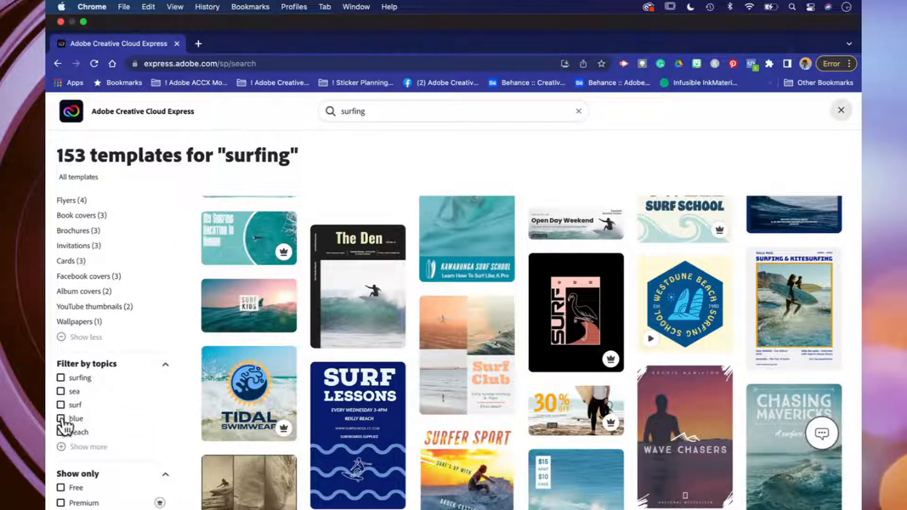
{"action": "scroll", "coordinate": [71, 385], "scroll_direction": "down", "scroll_amount": 3}
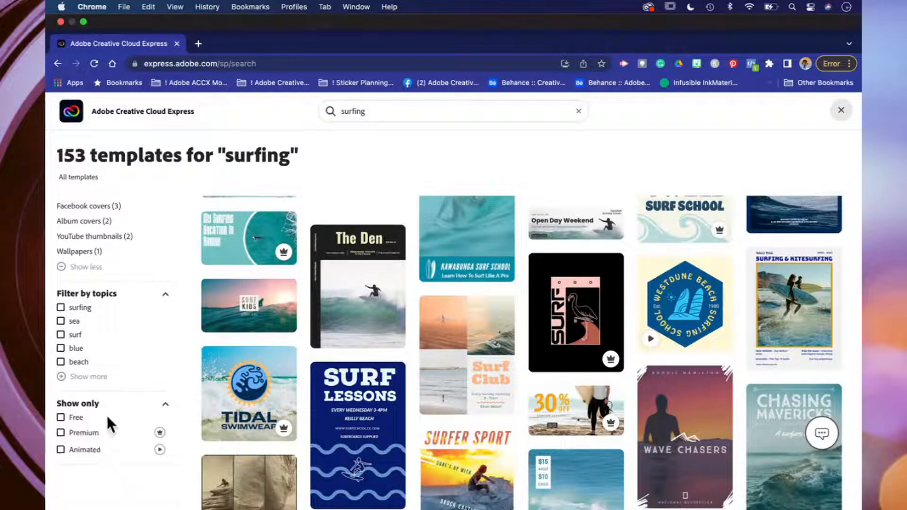
{"action": "scroll", "coordinate": [175, 415], "scroll_direction": "up", "scroll_amount": 5}
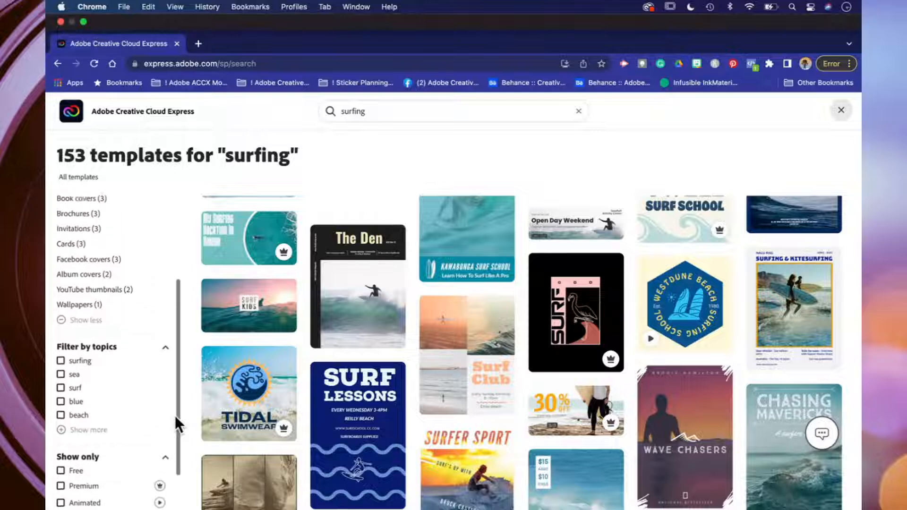
{"action": "scroll", "coordinate": [172, 359], "scroll_direction": "up", "scroll_amount": 1}
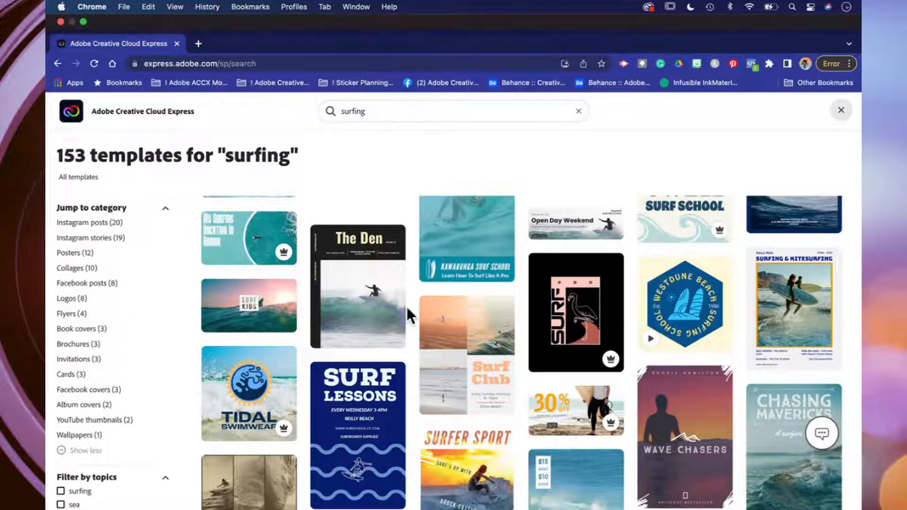
Find The Den magazine cover template with a surfer riding a wave and create a project from it.
{"action": "scroll", "coordinate": [407, 307], "scroll_direction": "down", "scroll_amount": 5}
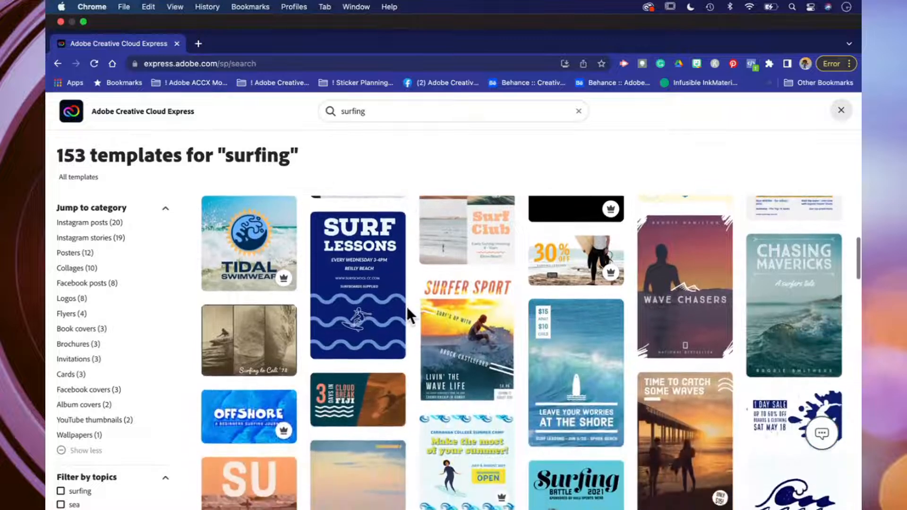
{"action": "scroll", "coordinate": [407, 307], "scroll_direction": "down", "scroll_amount": 4}
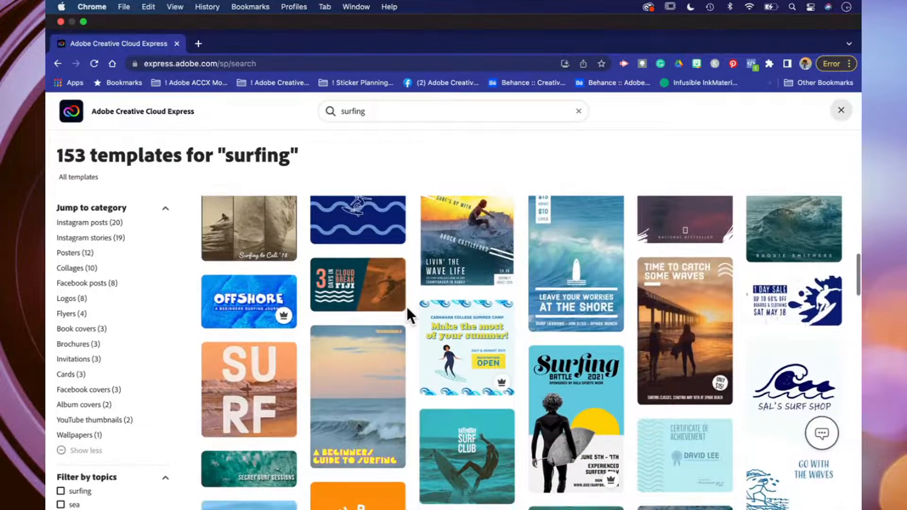
{"action": "scroll", "coordinate": [407, 307], "scroll_direction": "up", "scroll_amount": 4}
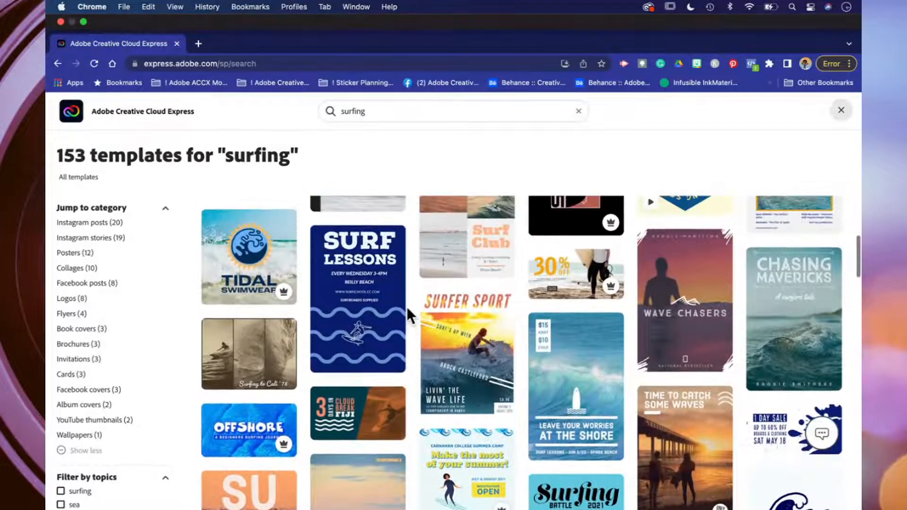
{"action": "scroll", "coordinate": [407, 308], "scroll_direction": "up", "scroll_amount": 8}
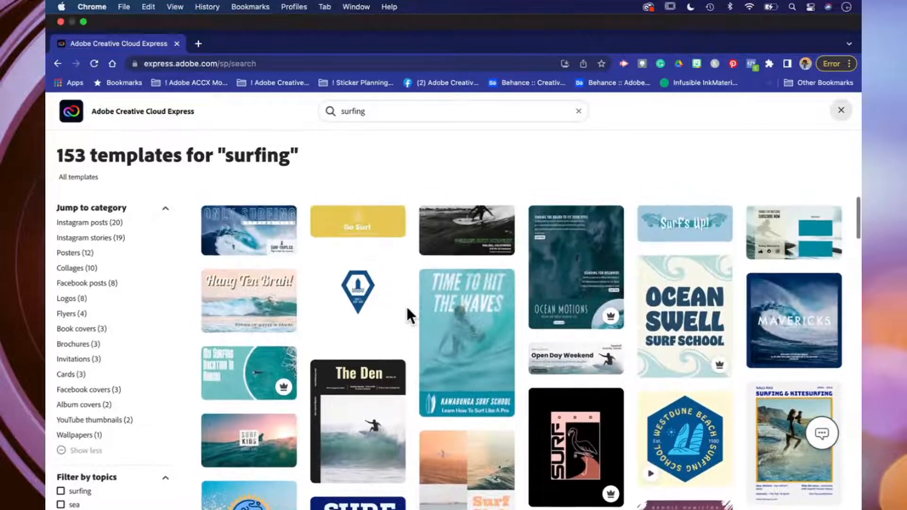
{"action": "scroll", "coordinate": [407, 312], "scroll_direction": "down", "scroll_amount": 1}
{"action": "mouse_move", "coordinate": [475, 306]}
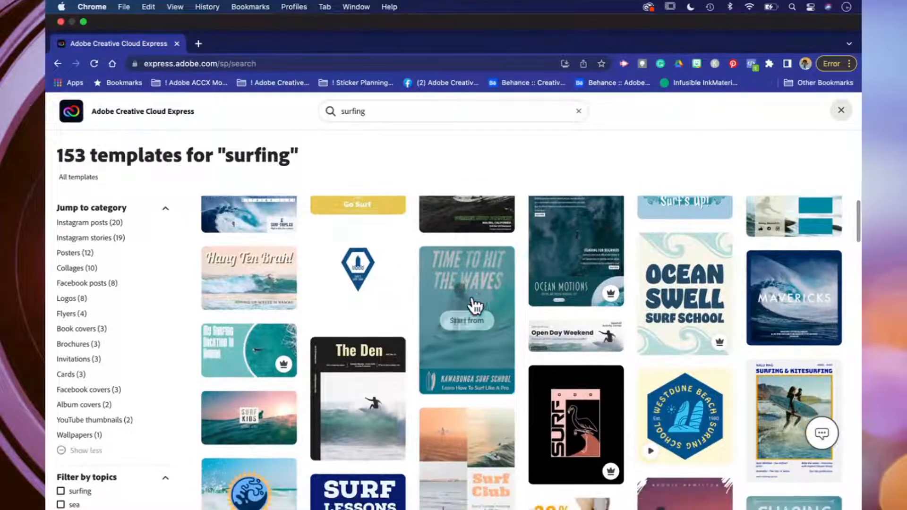
{"action": "scroll", "coordinate": [441, 326], "scroll_direction": "down", "scroll_amount": 5}
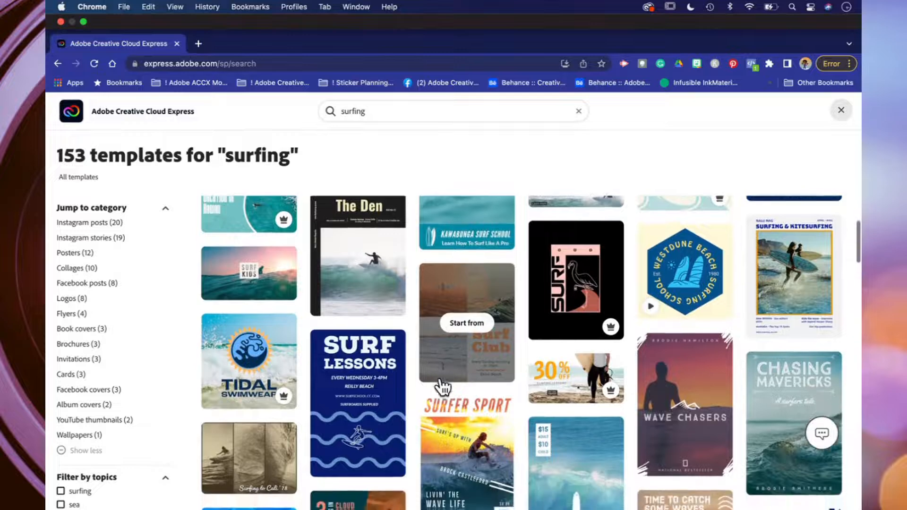
{"action": "scroll", "coordinate": [440, 385], "scroll_direction": "up", "scroll_amount": 1}
{"action": "mouse_move", "coordinate": [362, 308]}
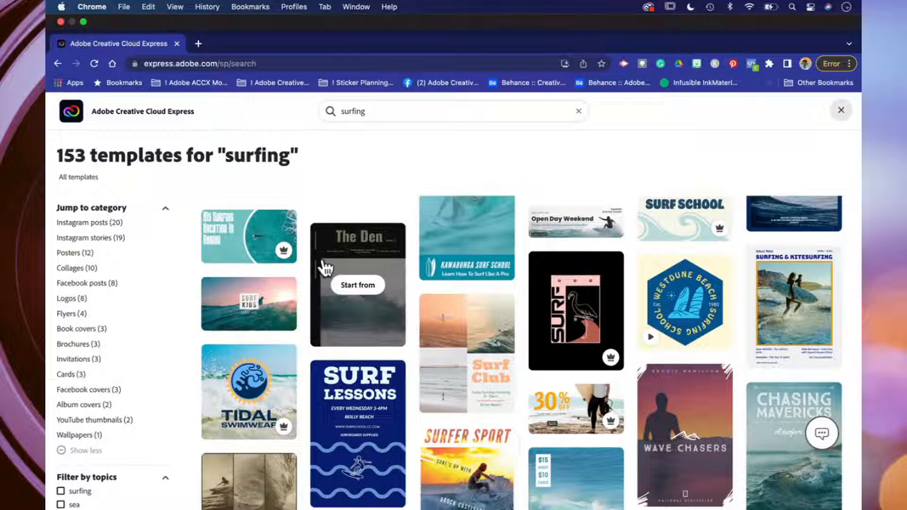
{"action": "scroll", "coordinate": [344, 330], "scroll_direction": "down", "scroll_amount": 1}
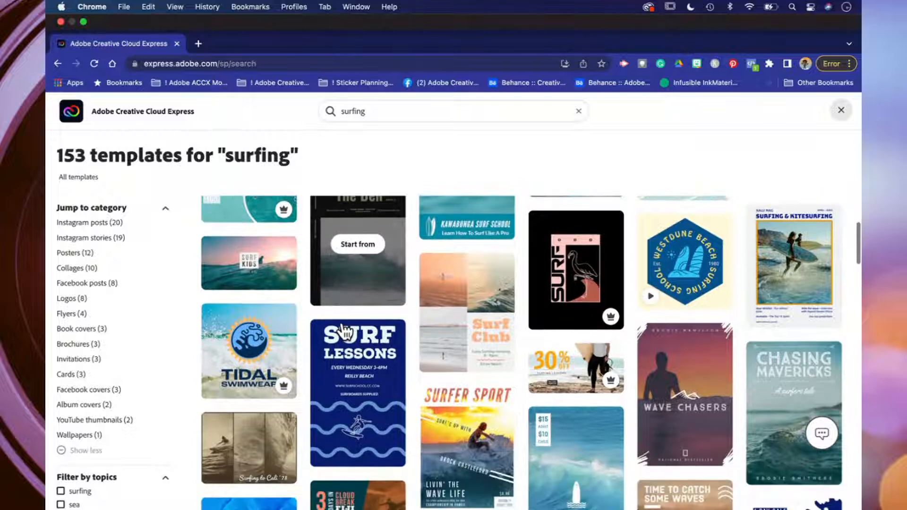
{"action": "left_click", "coordinate": [361, 253]}
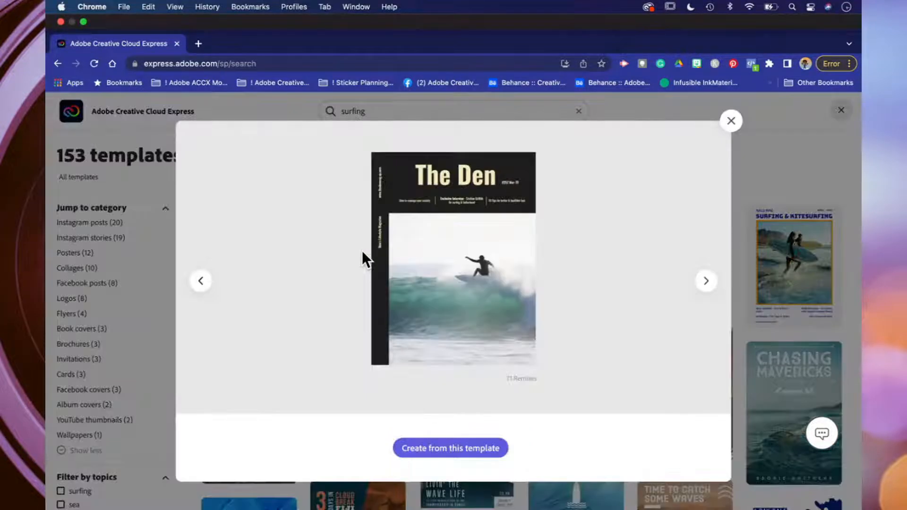
{"action": "left_click", "coordinate": [437, 452]}
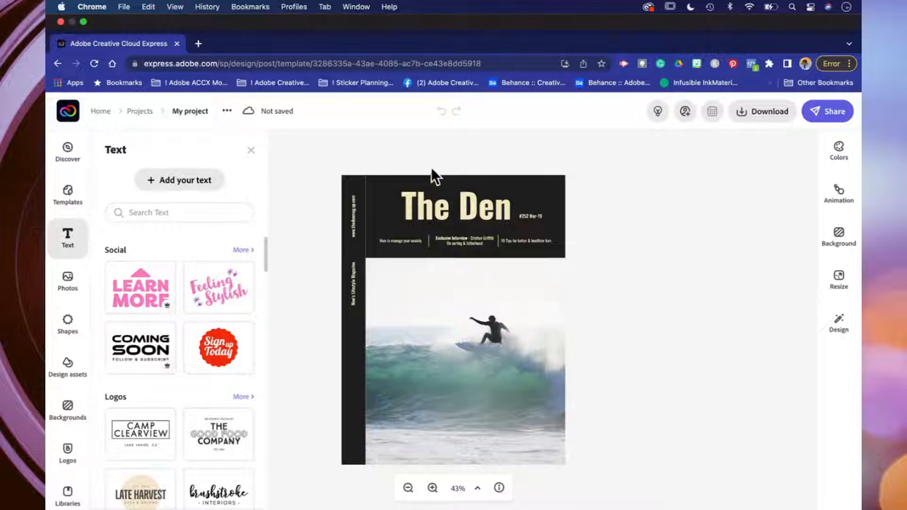
Delete the cover's title, remaining text groups and dark header and side panels, keeping only the surfer photo.
{"action": "left_click", "coordinate": [409, 194]}
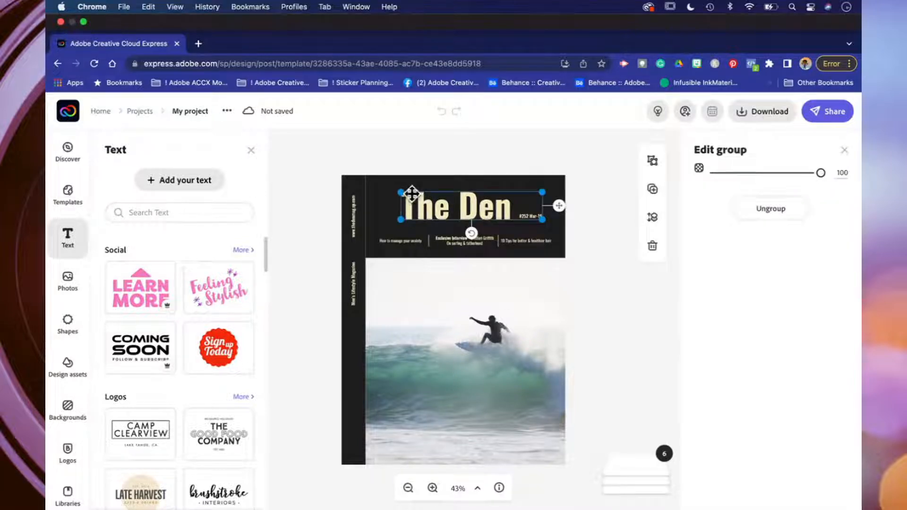
{"action": "key", "text": "Delete"}
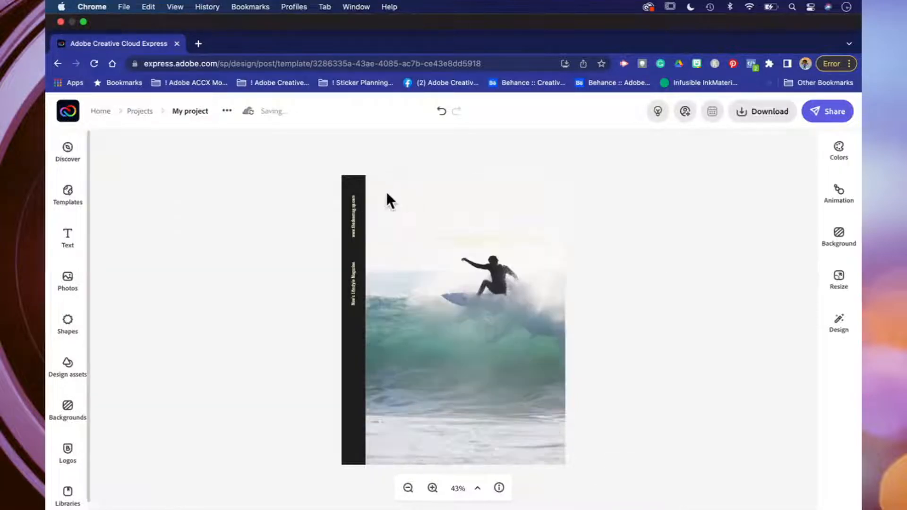
{"action": "left_click", "coordinate": [353, 197]}
{"action": "key", "text": "Delete"}
{"action": "left_click", "coordinate": [353, 197]}
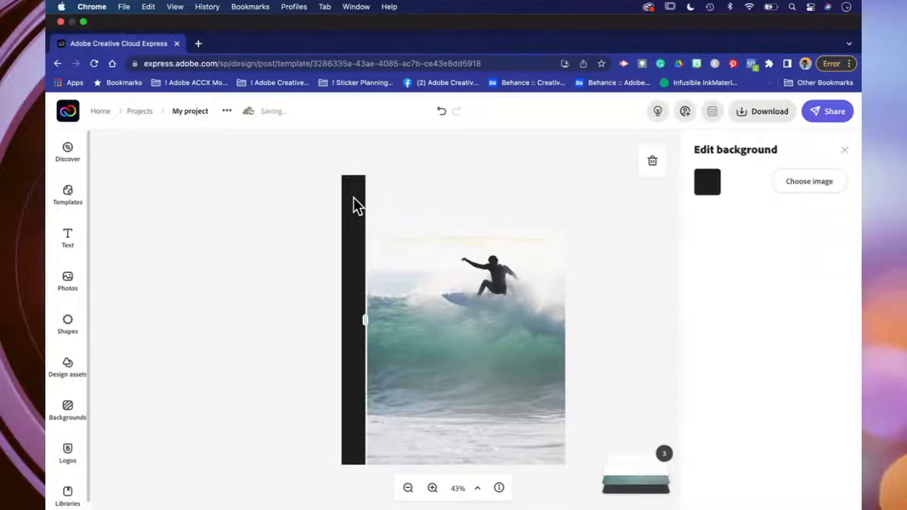
{"action": "key", "text": "Delete"}
{"action": "left_click", "coordinate": [355, 198]}
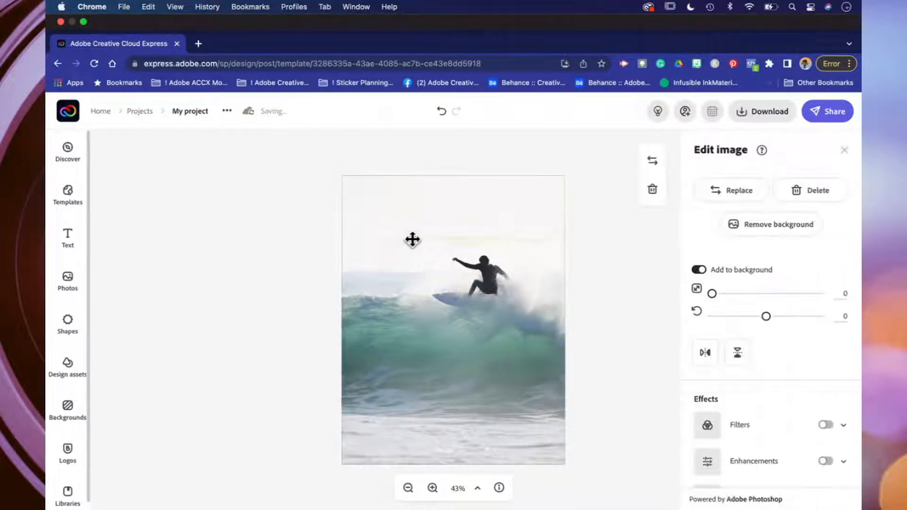
{"action": "left_click", "coordinate": [453, 243]}
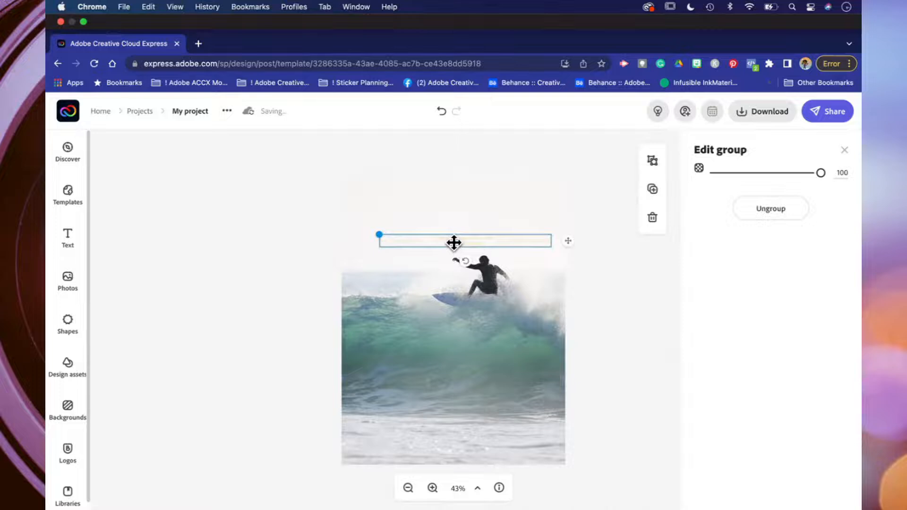
{"action": "key", "text": "Delete"}
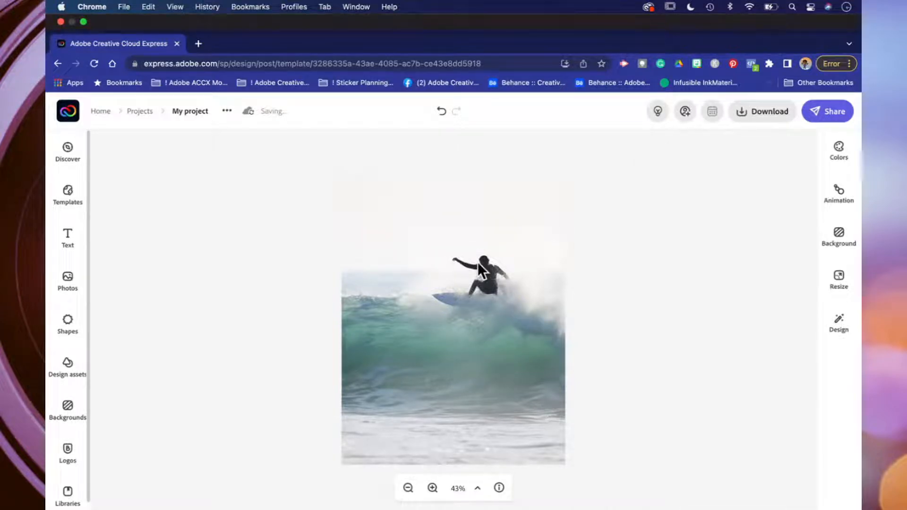
Detach the surfer photo from the background and enlarge it until it extends past the page edges.
{"action": "left_click", "coordinate": [370, 372]}
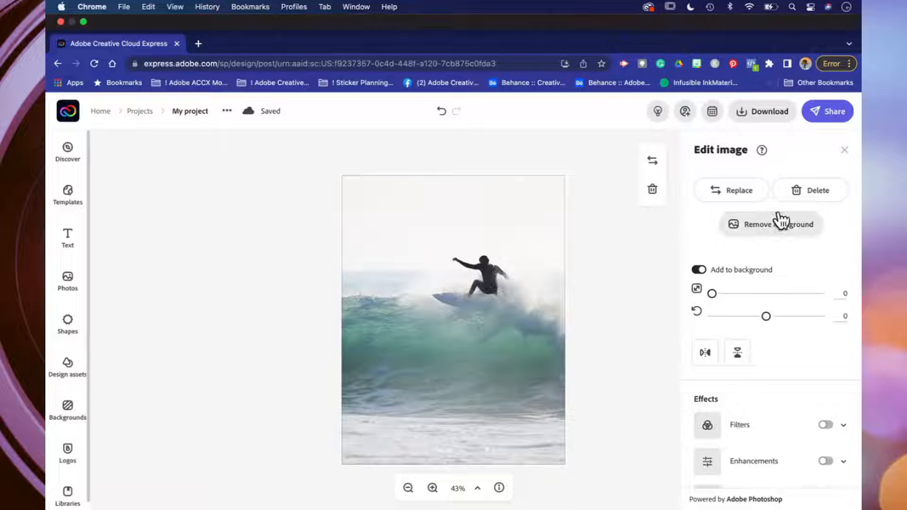
{"action": "left_click", "coordinate": [698, 271]}
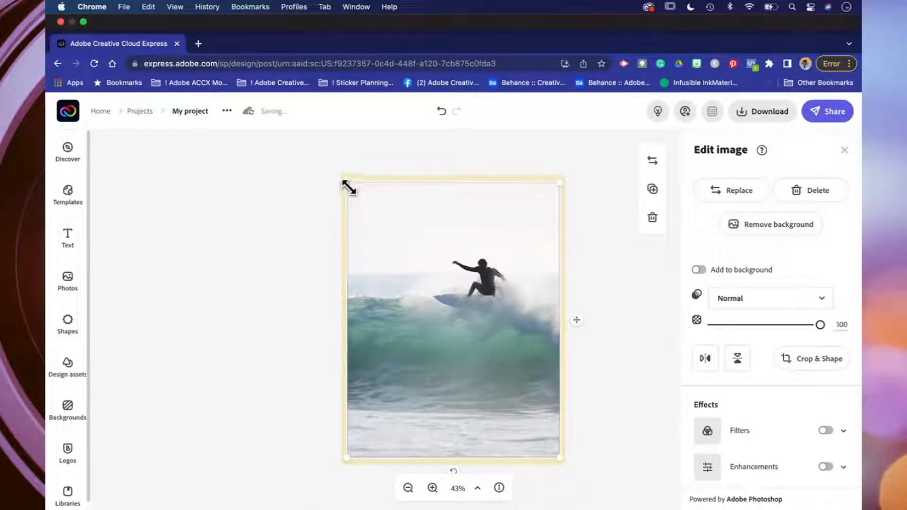
{"action": "left_click_drag", "start_coordinate": [349, 186], "coordinate": [338, 170]}
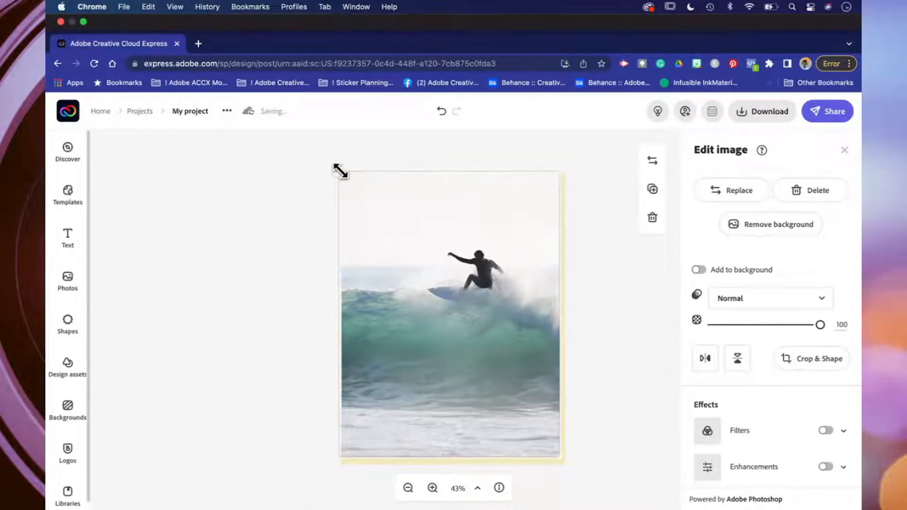
{"action": "left_click_drag", "start_coordinate": [559, 458], "coordinate": [573, 480]}
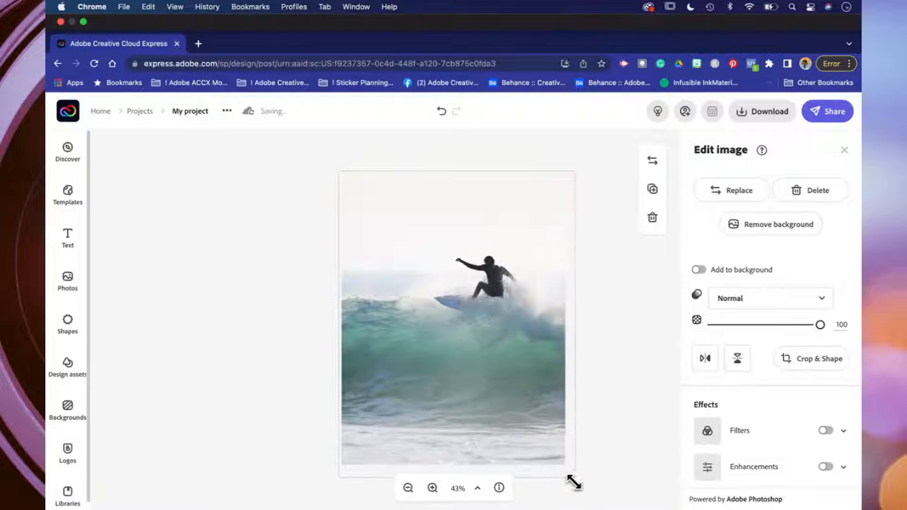
{"action": "left_click", "coordinate": [638, 377]}
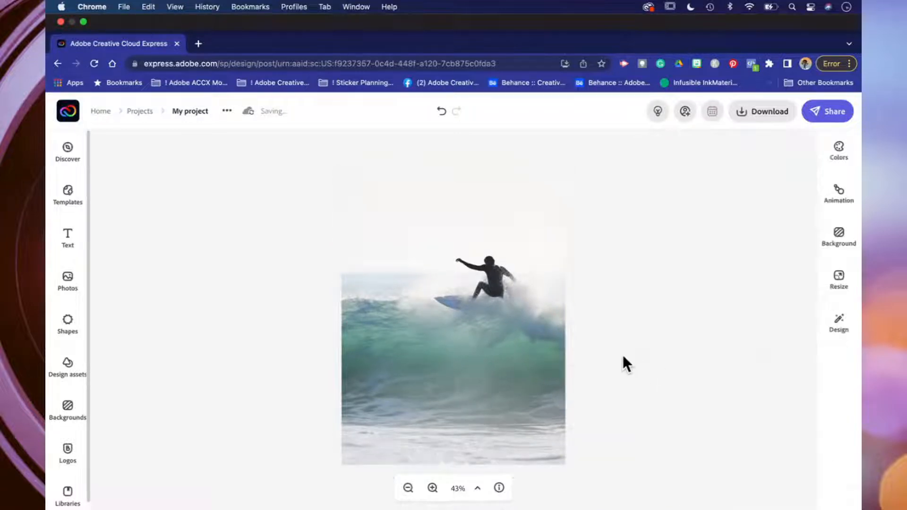
Duplicate the surfer photo and move the copy so it covers only the page's upper-left area.
{"action": "left_click", "coordinate": [533, 321]}
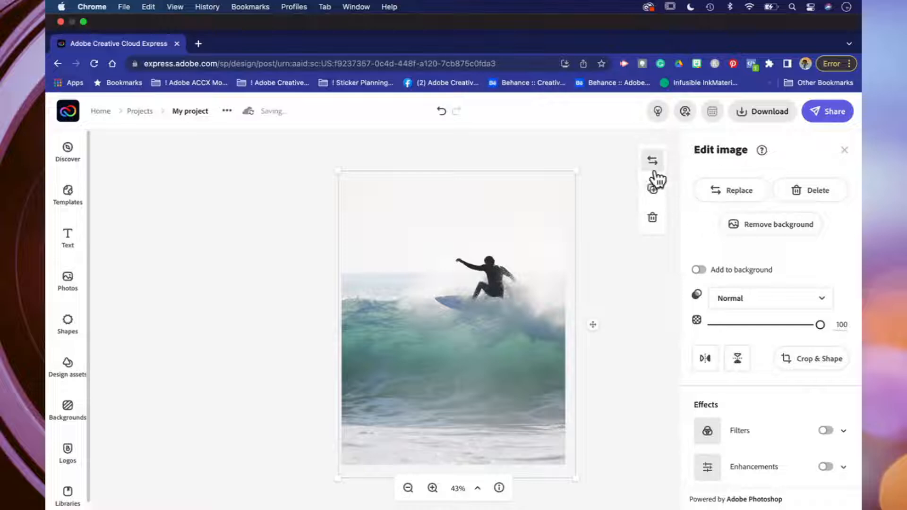
{"action": "left_click", "coordinate": [652, 189]}
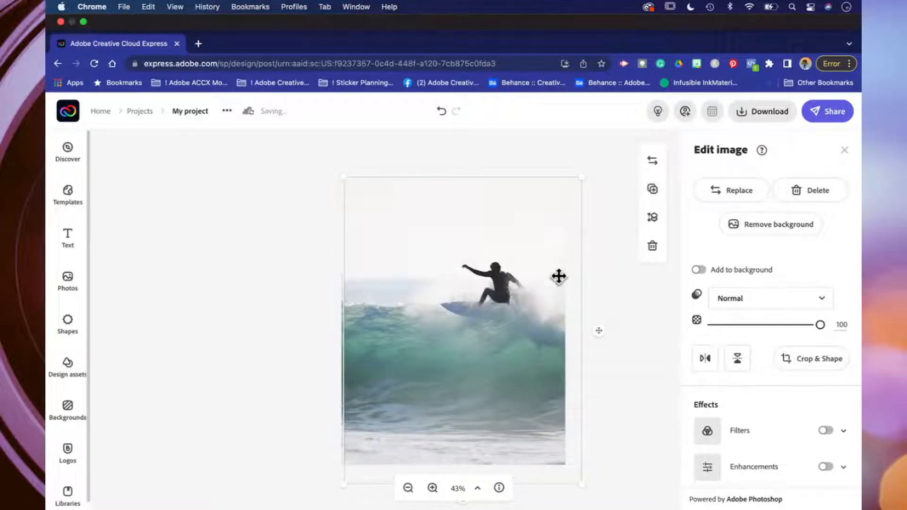
{"action": "left_click_drag", "start_coordinate": [534, 287], "coordinate": [364, 146]}
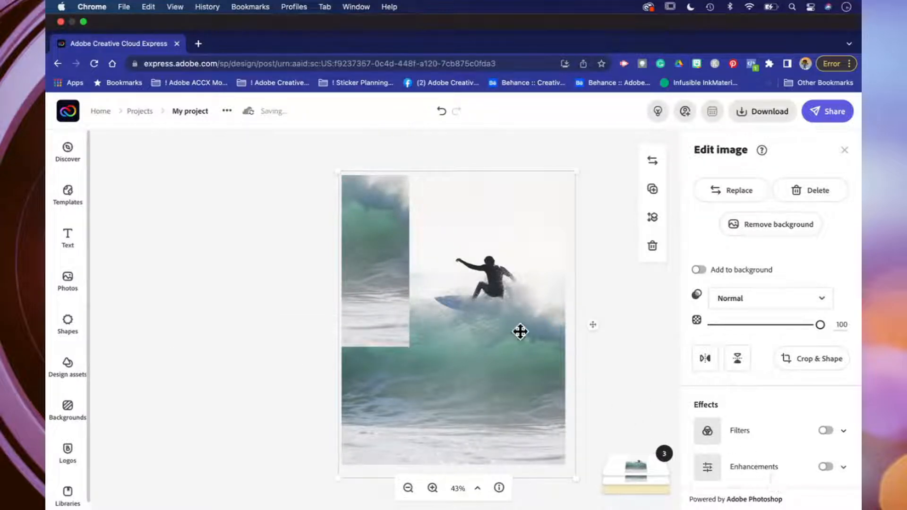
Turn on Enhancements for the full-page surfer photo, setting its saturation to 48 and warmth to -63.
{"action": "scroll", "coordinate": [767, 449], "scroll_direction": "down", "scroll_amount": 2}
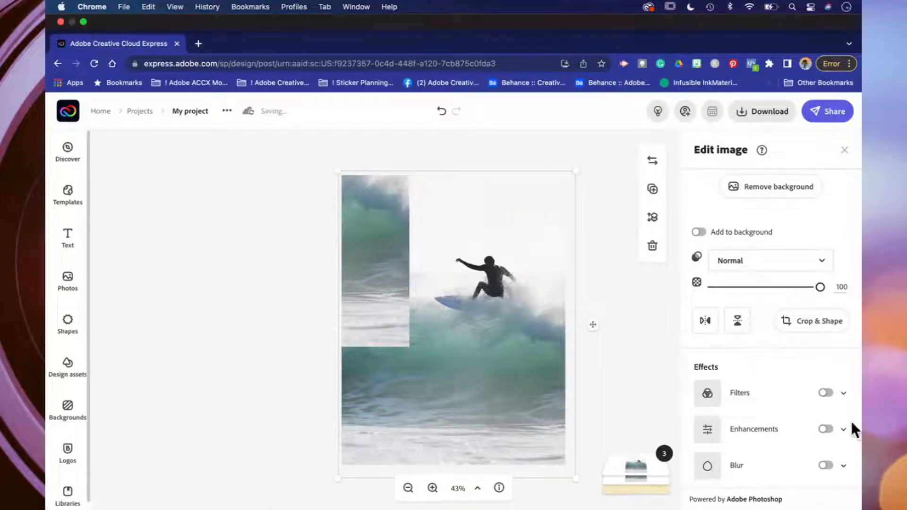
{"action": "left_click", "coordinate": [842, 431]}
{"action": "scroll", "coordinate": [791, 415], "scroll_direction": "down", "scroll_amount": 2}
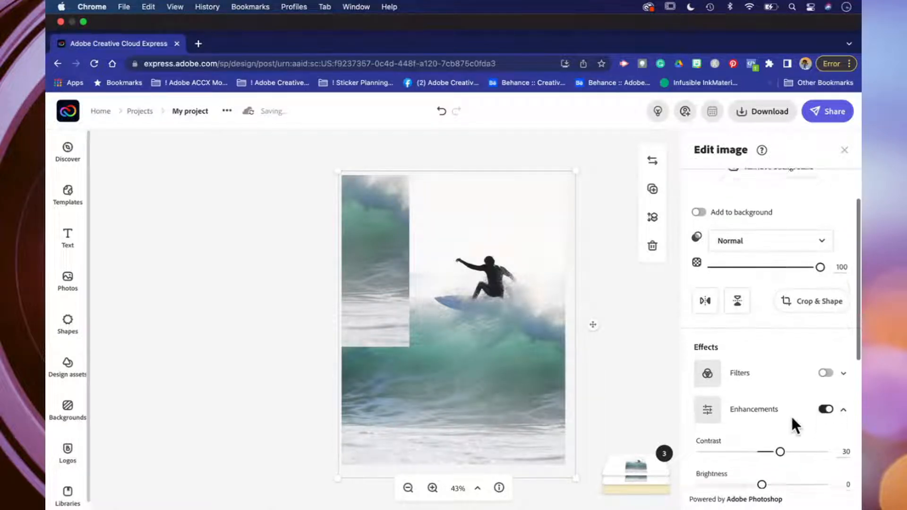
{"action": "scroll", "coordinate": [794, 426], "scroll_direction": "down", "scroll_amount": 1}
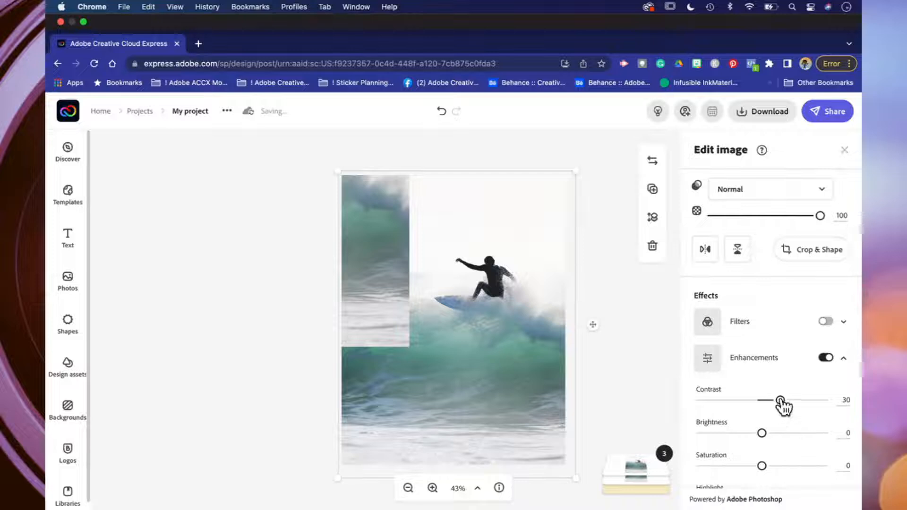
{"action": "scroll", "coordinate": [782, 402], "scroll_direction": "down", "scroll_amount": 6}
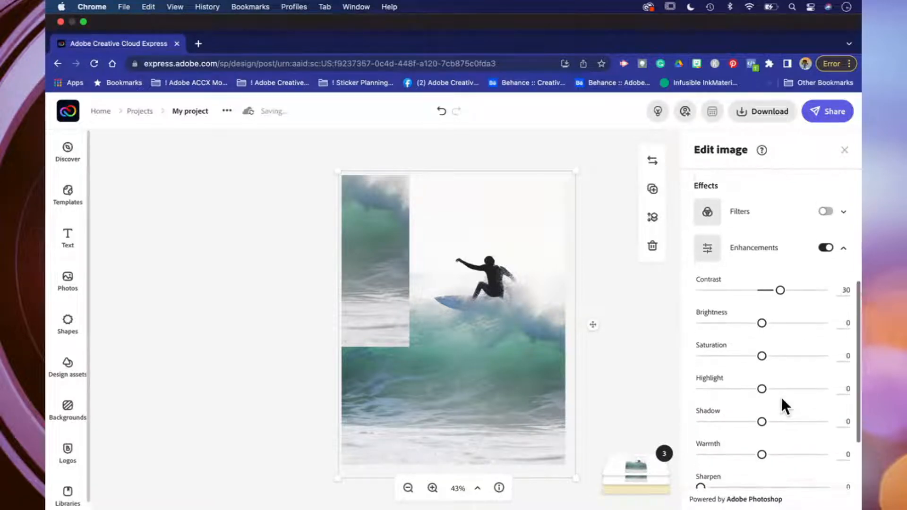
{"action": "scroll", "coordinate": [782, 397], "scroll_direction": "up", "scroll_amount": 2}
{"action": "scroll", "coordinate": [781, 403], "scroll_direction": "down", "scroll_amount": 2}
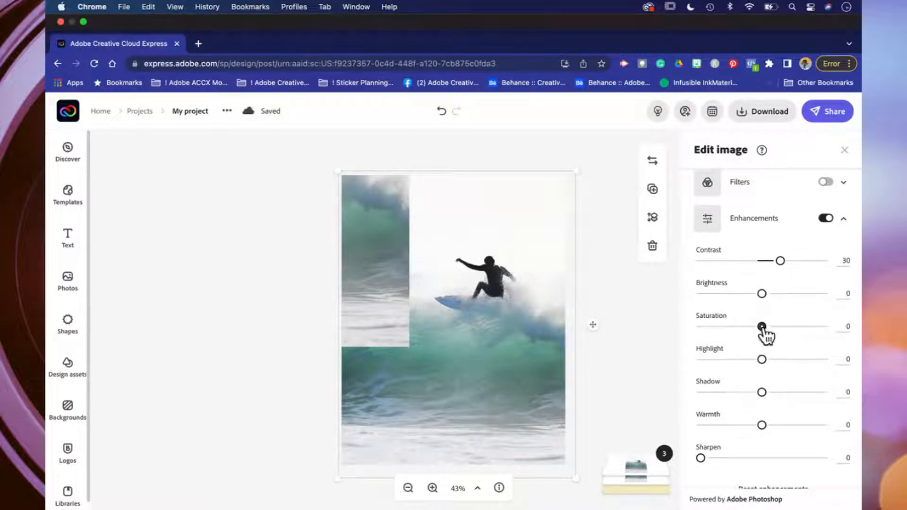
{"action": "left_click_drag", "start_coordinate": [762, 327], "coordinate": [784, 328]}
{"action": "mouse_move", "coordinate": [784, 328]}
{"action": "left_mouse_down"}
{"action": "mouse_move", "coordinate": [805, 326]}
{"action": "mouse_move", "coordinate": [792, 328]}
{"action": "left_mouse_up"}
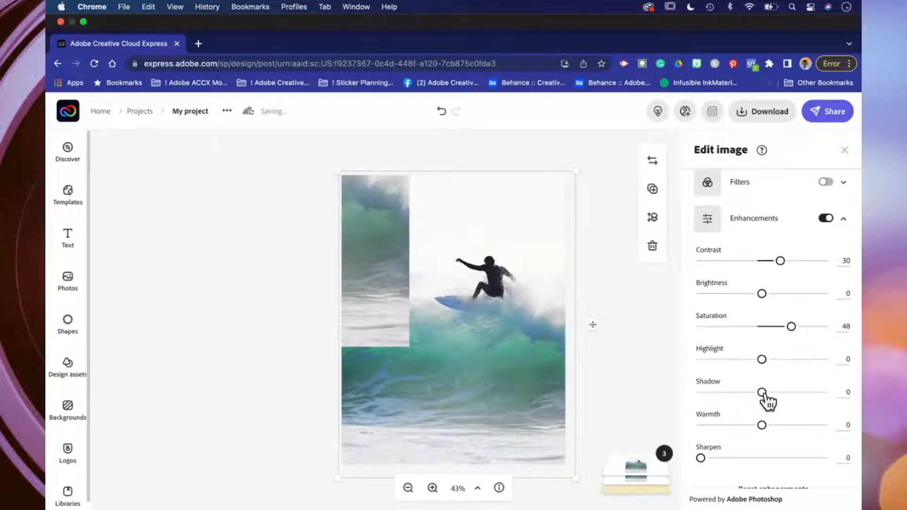
{"action": "left_click_drag", "start_coordinate": [762, 425], "coordinate": [723, 425]}
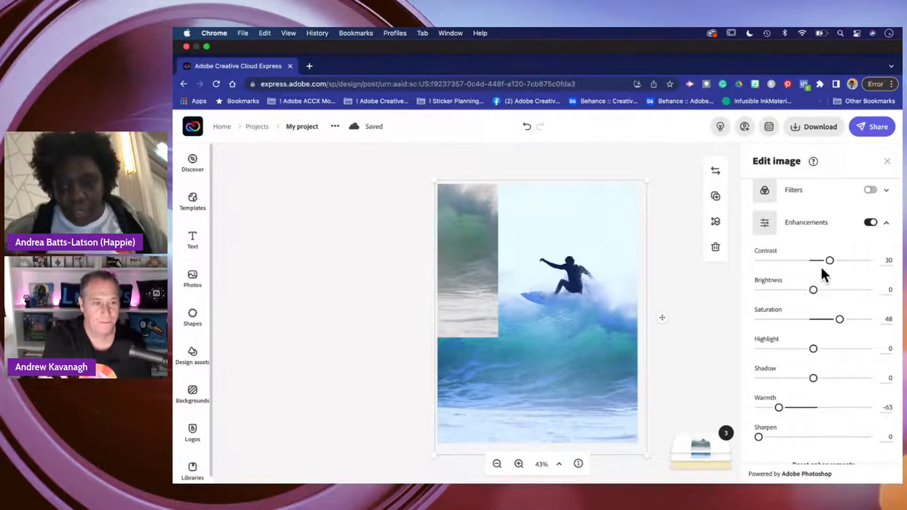
Turn on filters for the full-page surfer photo and apply the Contrast filter.
{"action": "scroll", "coordinate": [788, 225], "scroll_direction": "down", "scroll_amount": 2}
{"action": "scroll", "coordinate": [788, 225], "scroll_direction": "up", "scroll_amount": 4}
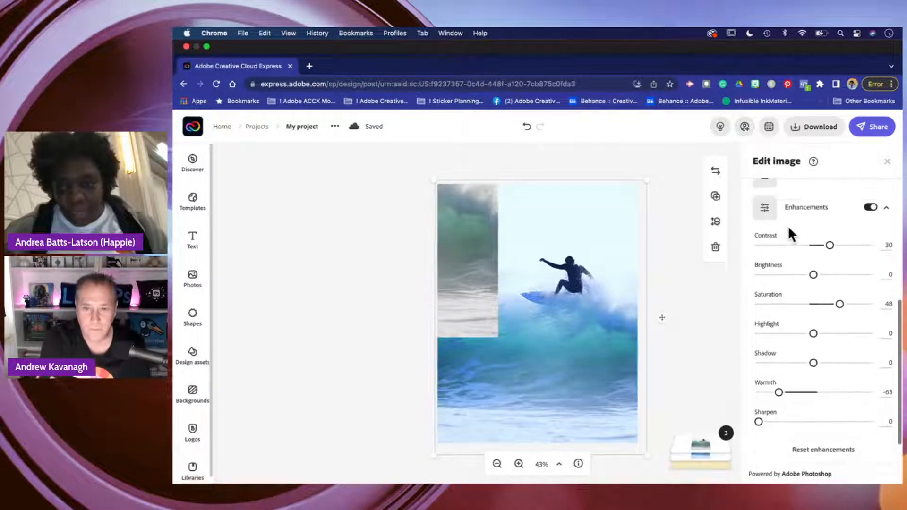
{"action": "scroll", "coordinate": [788, 232], "scroll_direction": "up", "scroll_amount": 2}
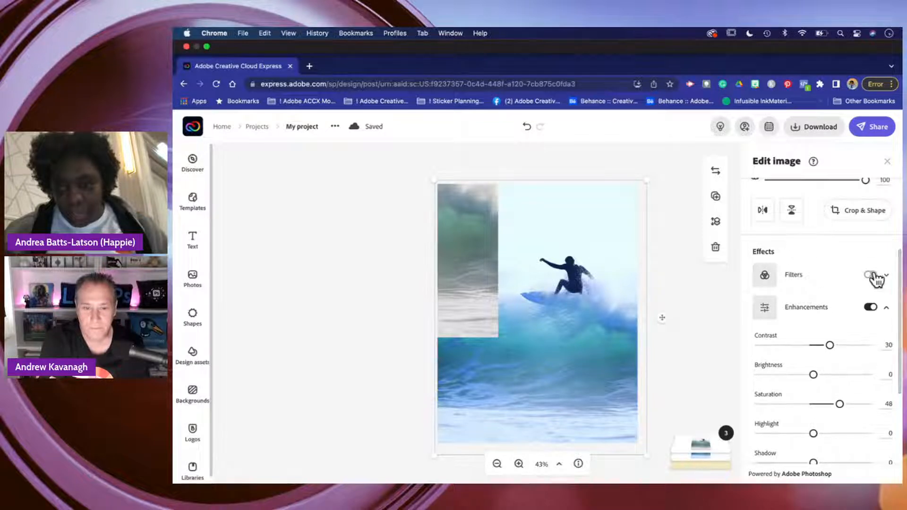
{"action": "left_click", "coordinate": [871, 275]}
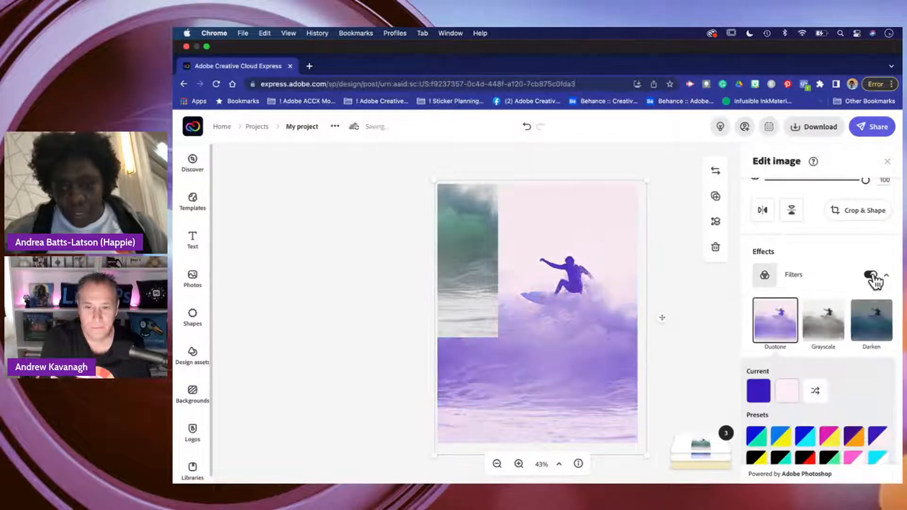
{"action": "left_click", "coordinate": [871, 275]}
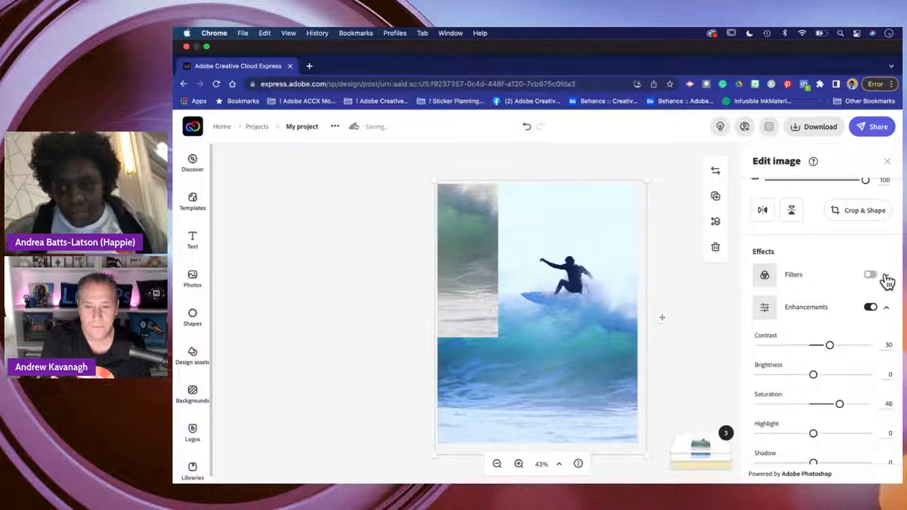
{"action": "left_click", "coordinate": [885, 276]}
{"action": "scroll", "coordinate": [835, 289], "scroll_direction": "down", "scroll_amount": 2}
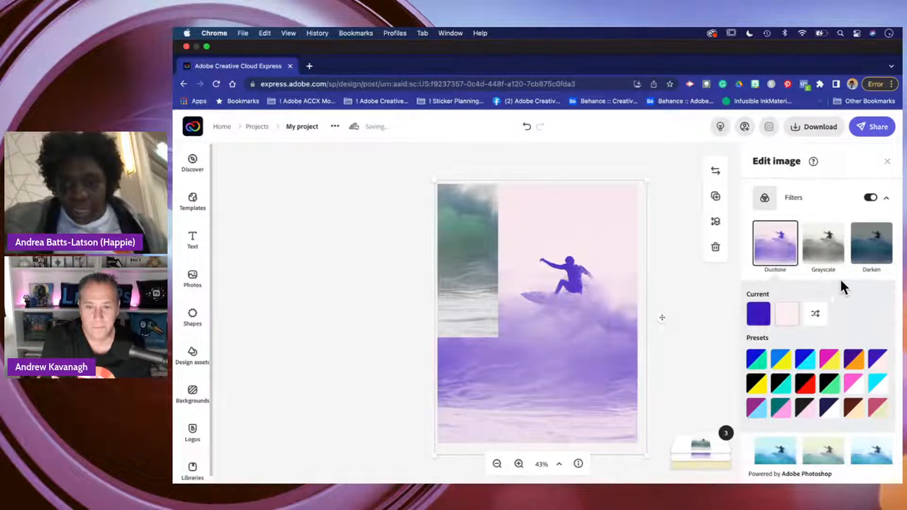
{"action": "scroll", "coordinate": [815, 267], "scroll_direction": "down", "scroll_amount": 5}
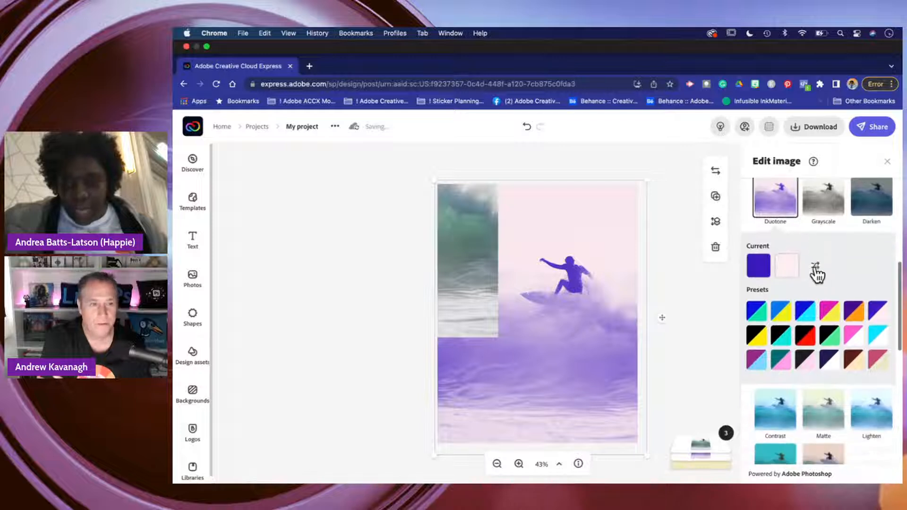
{"action": "scroll", "coordinate": [815, 269], "scroll_direction": "down", "scroll_amount": 1}
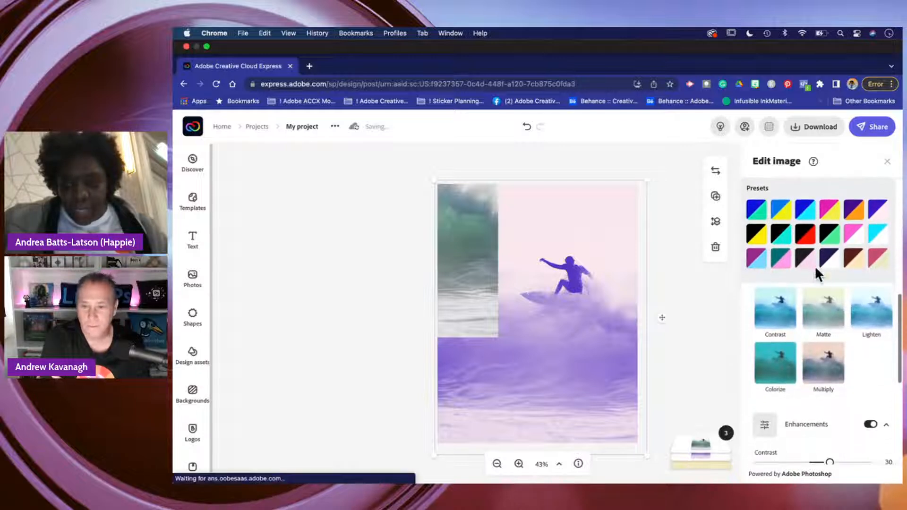
{"action": "left_click", "coordinate": [782, 319]}
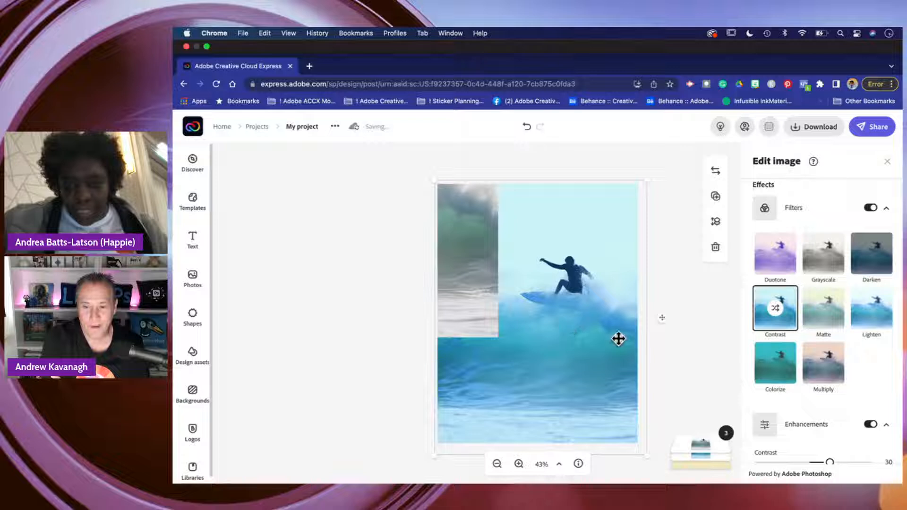
Try the Lighten and Colorize filters on the surfer photo, cycling Colorize through its orange and teal colour variations.
{"action": "left_click", "coordinate": [880, 309]}
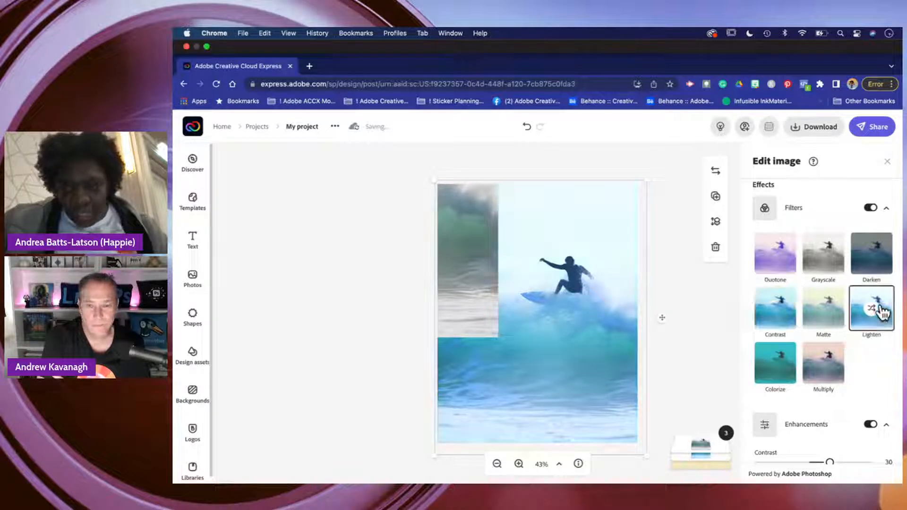
{"action": "left_click", "coordinate": [780, 368]}
{"action": "left_click", "coordinate": [777, 367]}
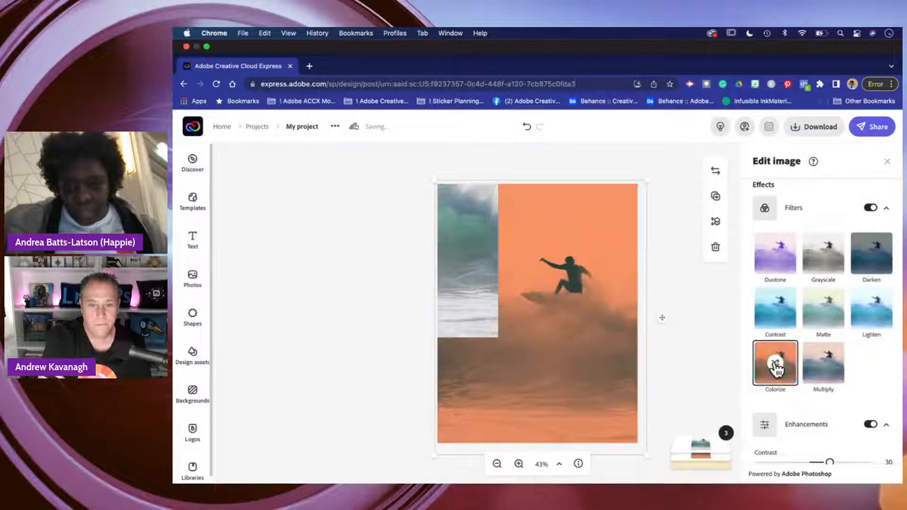
{"action": "left_click", "coordinate": [777, 368]}
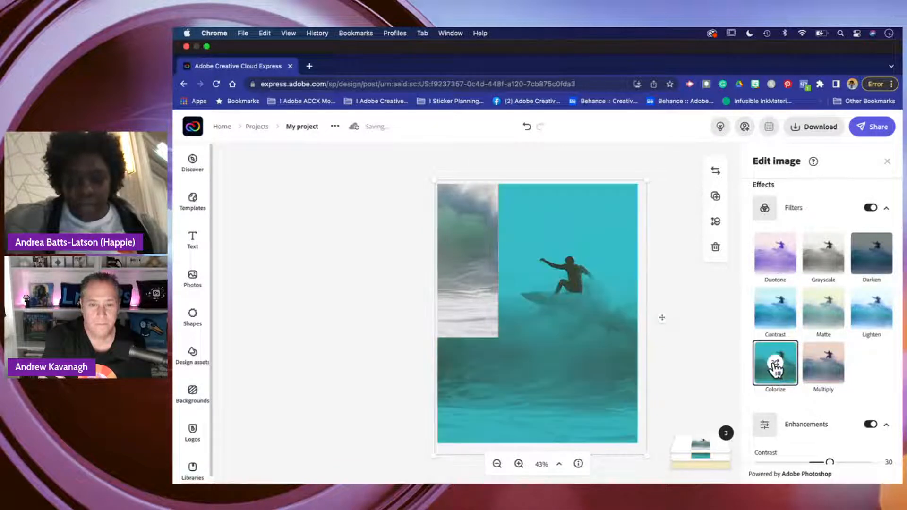
{"action": "left_click", "coordinate": [777, 368]}
{"action": "left_click", "coordinate": [775, 368]}
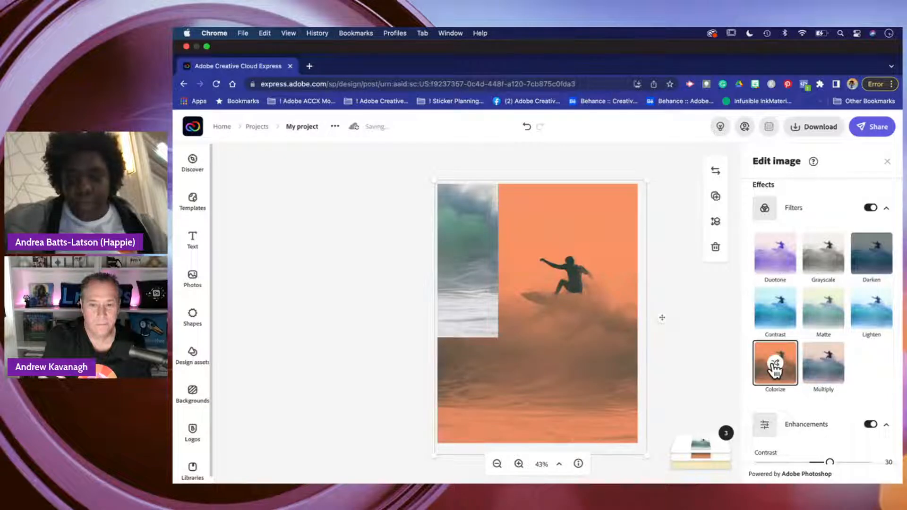
{"action": "left_click", "coordinate": [775, 368]}
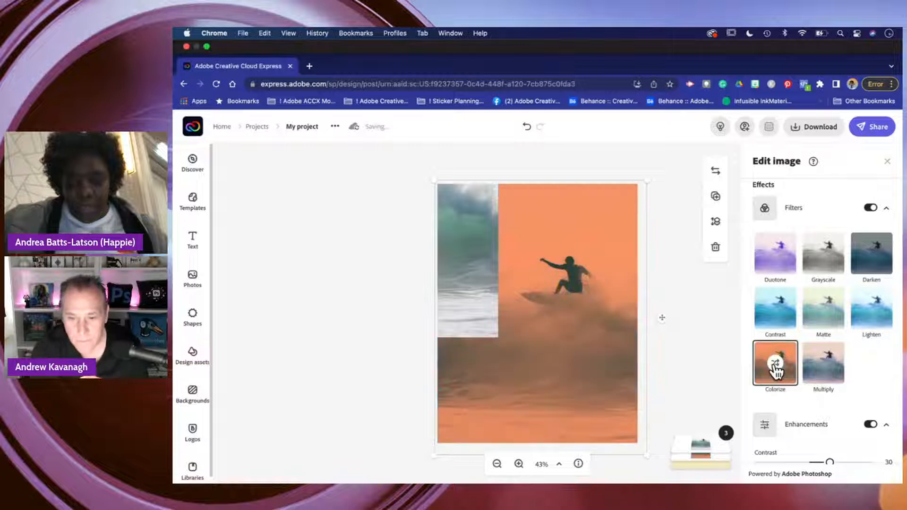
{"action": "left_click", "coordinate": [776, 364]}
{"action": "left_click", "coordinate": [776, 365]}
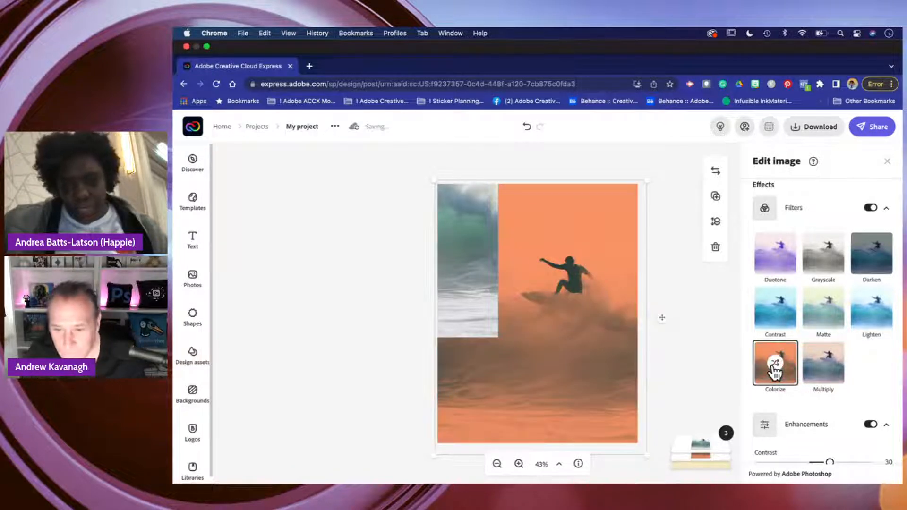
{"action": "left_click", "coordinate": [775, 365]}
{"action": "left_click", "coordinate": [776, 364]}
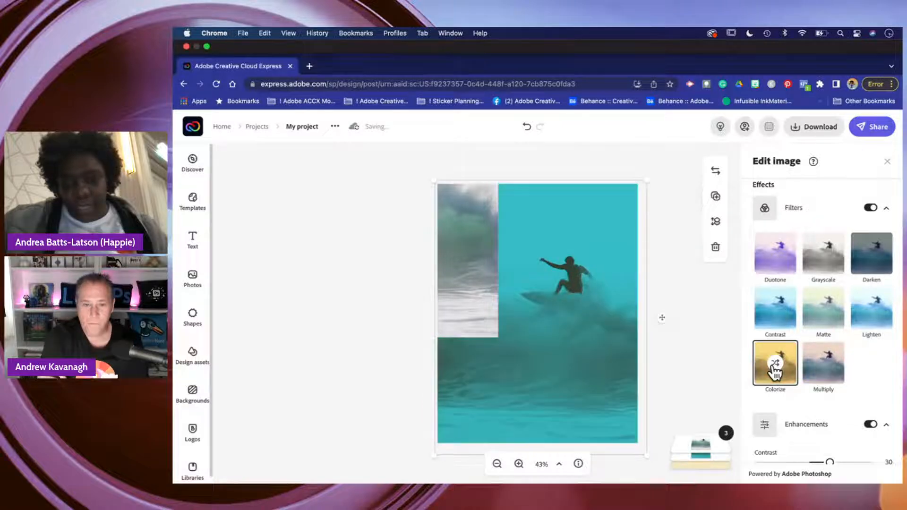
Try the Multiply filter on the surfer photo, cycling through its colour variations.
{"action": "left_click", "coordinate": [823, 365]}
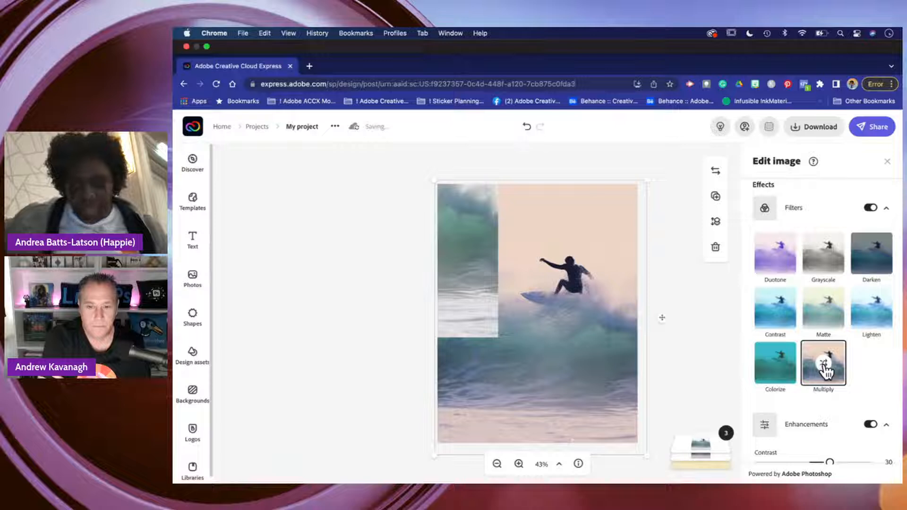
{"action": "left_click", "coordinate": [826, 372]}
{"action": "left_click", "coordinate": [826, 372]}
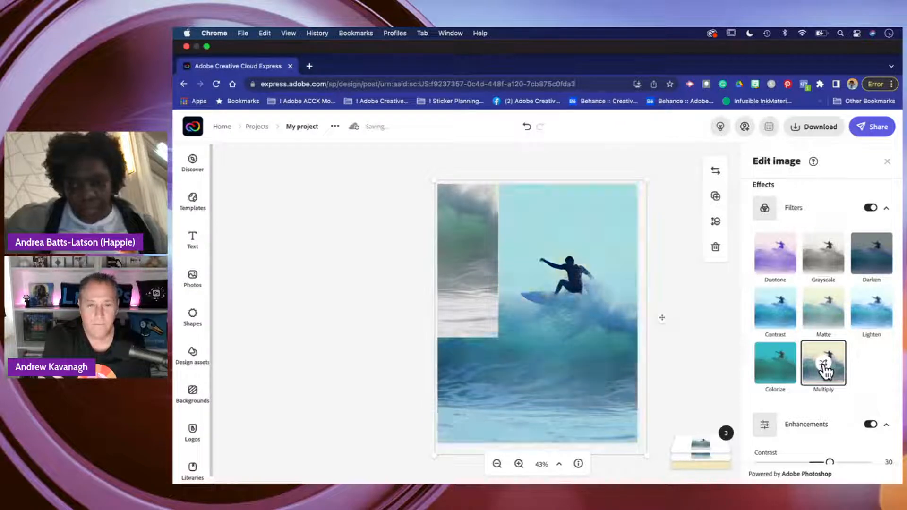
{"action": "left_click", "coordinate": [826, 372]}
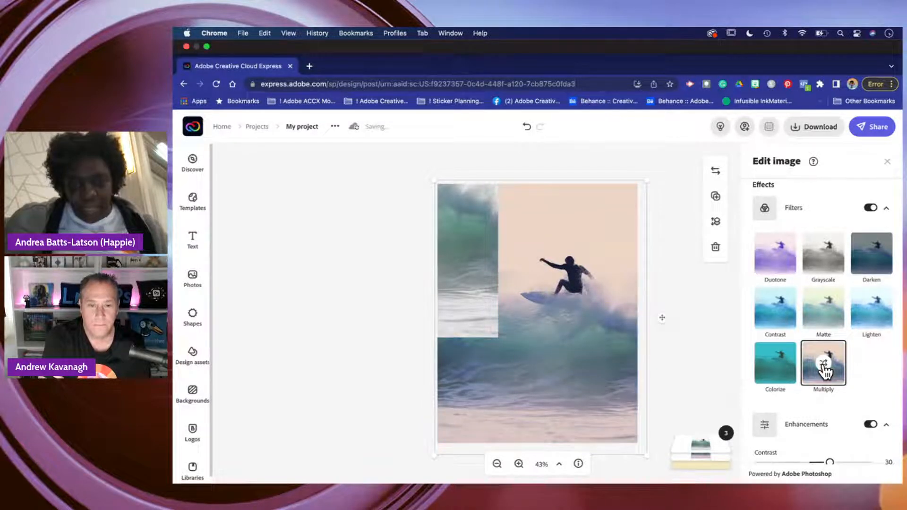
{"action": "left_click", "coordinate": [826, 372]}
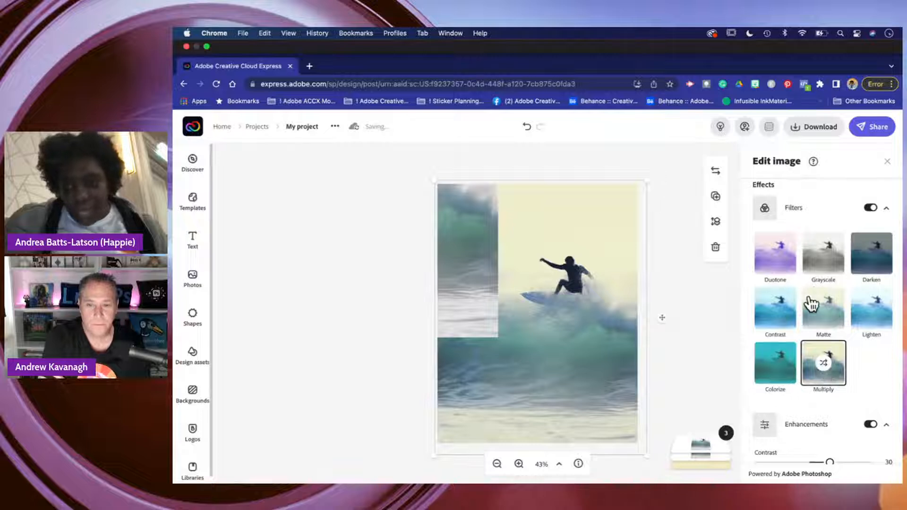
Switch the full-page surfer photo's filter back to Contrast and review its enhancement settings.
{"action": "left_click", "coordinate": [788, 319]}
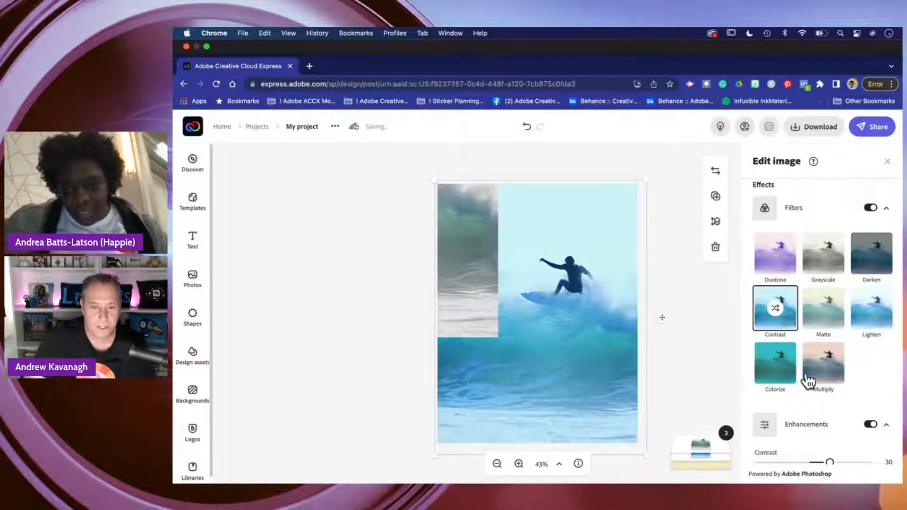
{"action": "scroll", "coordinate": [809, 381], "scroll_direction": "down", "scroll_amount": 5}
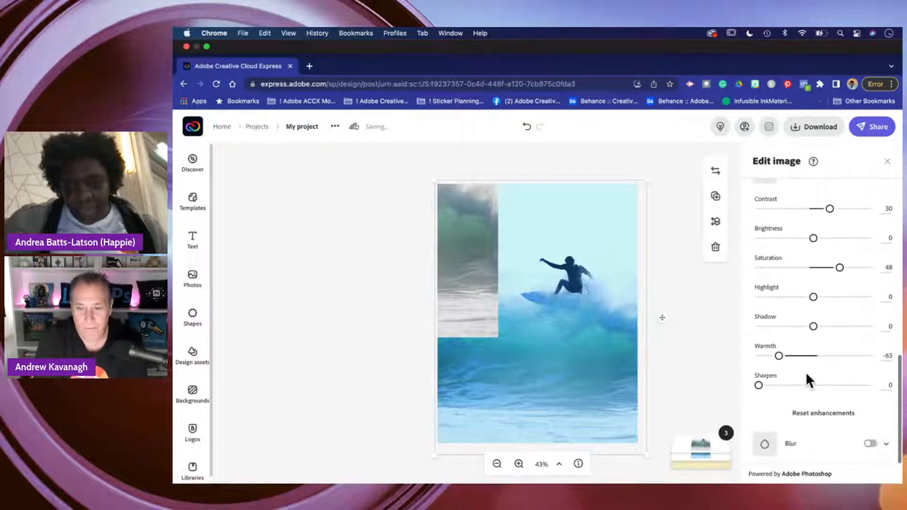
{"action": "scroll", "coordinate": [807, 372], "scroll_direction": "up", "scroll_amount": 1}
{"action": "scroll", "coordinate": [806, 371], "scroll_direction": "down", "scroll_amount": 1}
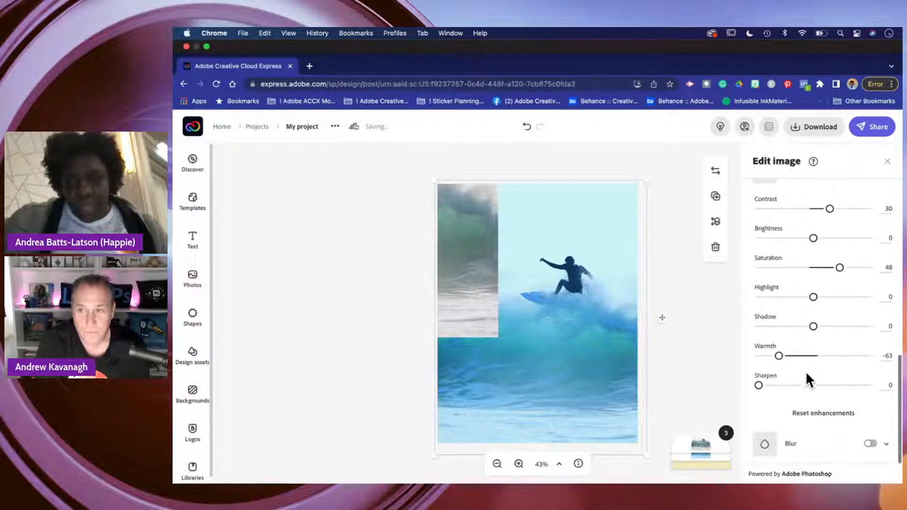
{"action": "scroll", "coordinate": [822, 376], "scroll_direction": "up", "scroll_amount": 3}
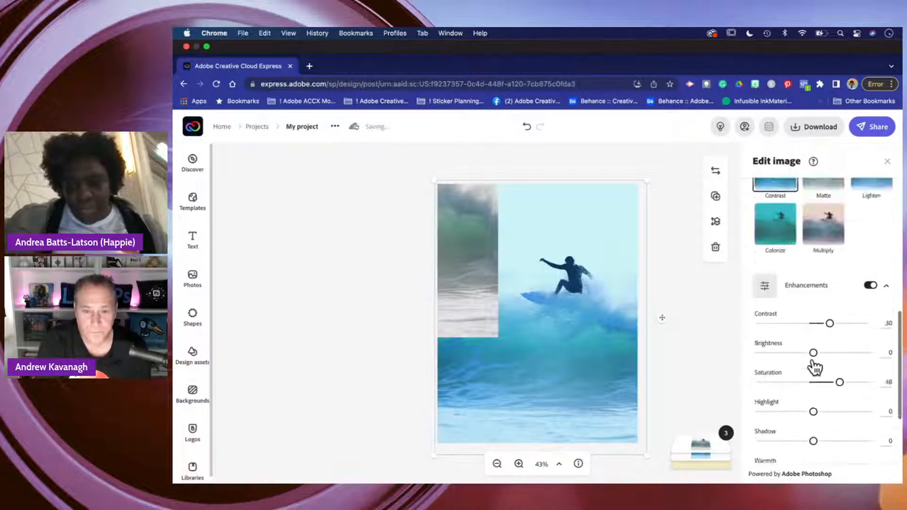
{"action": "scroll", "coordinate": [815, 366], "scroll_direction": "up", "scroll_amount": 10}
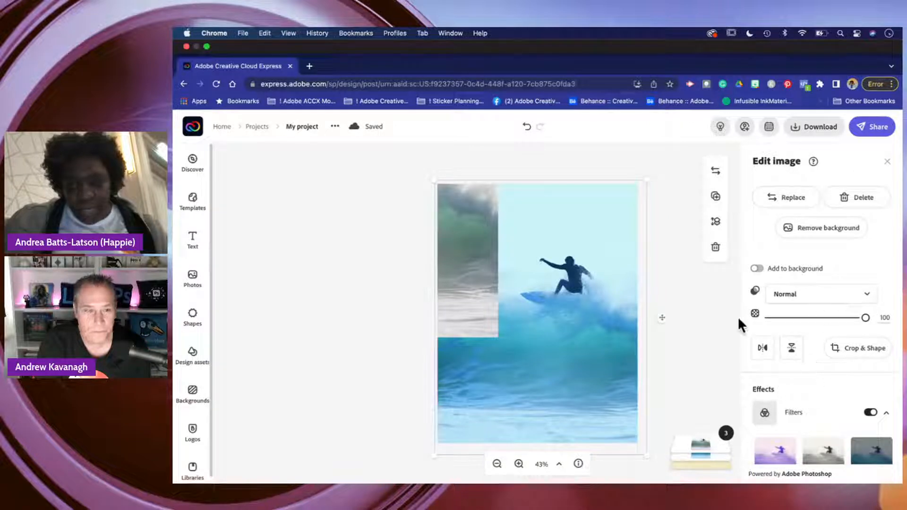
Move the unfiltered photo copy over the page so its surfer nearly lines up with the surfer in the filtered photo.
{"action": "left_click_drag", "start_coordinate": [466, 239], "coordinate": [604, 348]}
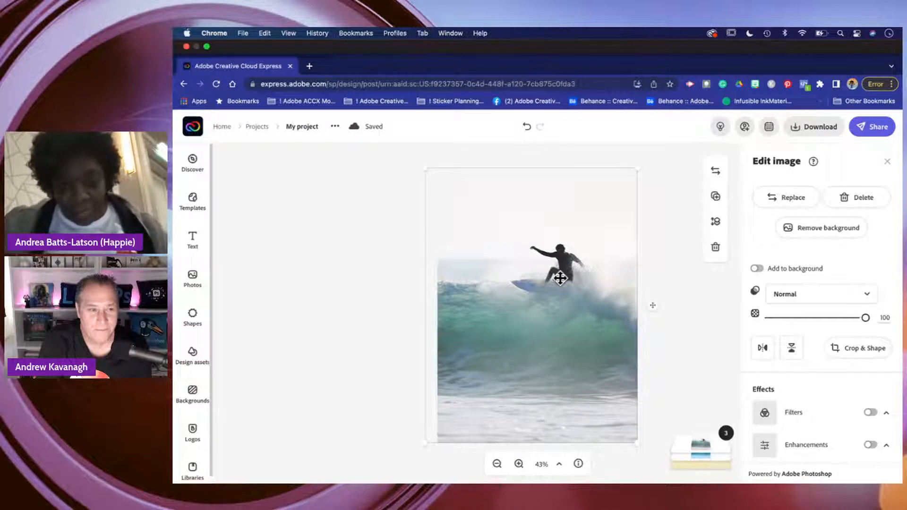
{"action": "left_click_drag", "start_coordinate": [566, 272], "coordinate": [569, 273]}
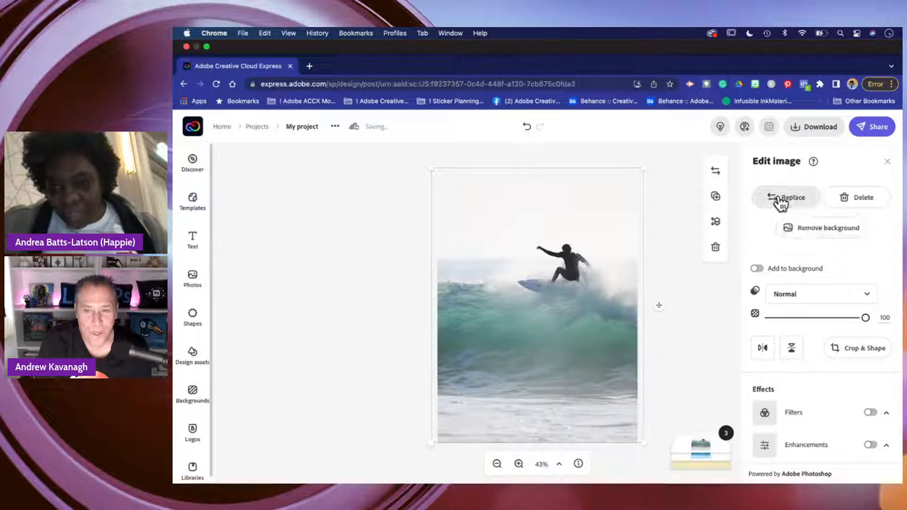
Remove the photo copy's background and restore the surfboard in the surfer cutout, reducing the restore brush size for finer touch-ups.
{"action": "left_click", "coordinate": [831, 231]}
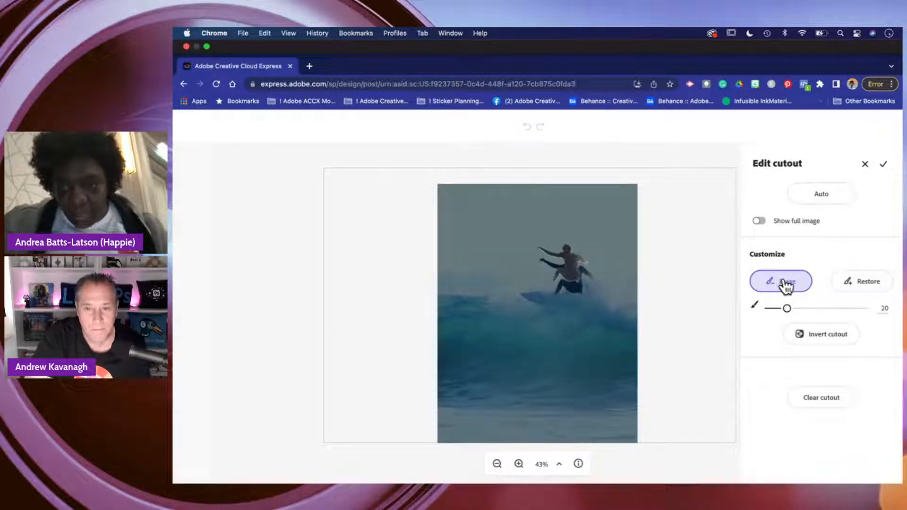
{"action": "left_click", "coordinate": [866, 282]}
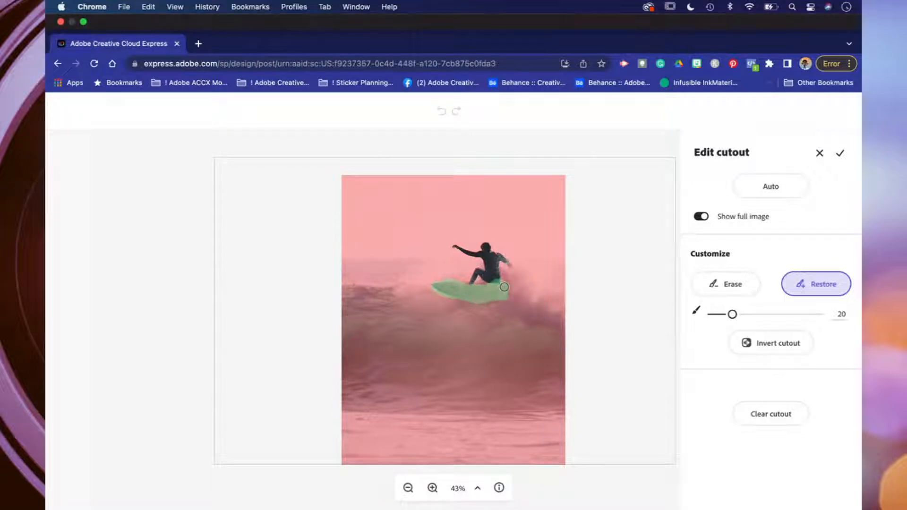
{"action": "left_click_drag", "start_coordinate": [504, 286], "coordinate": [489, 299]}
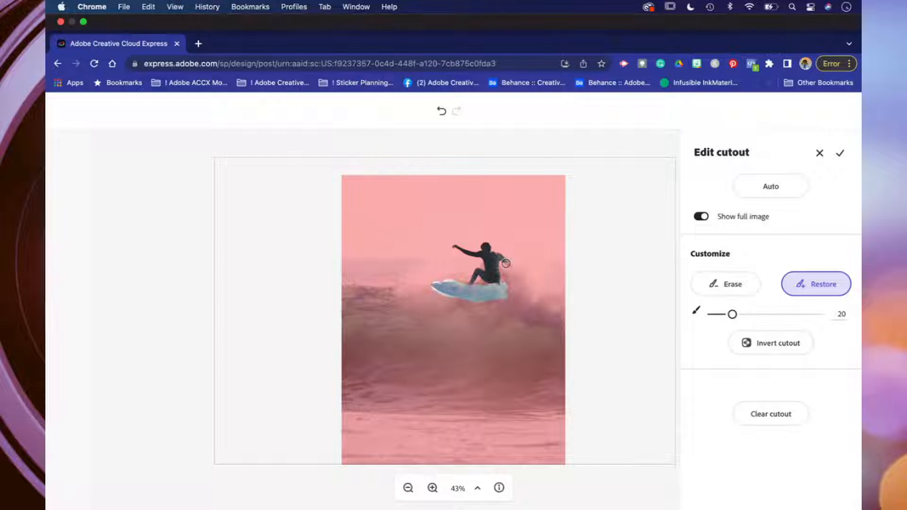
{"action": "left_click_drag", "start_coordinate": [732, 315], "coordinate": [718, 314]}
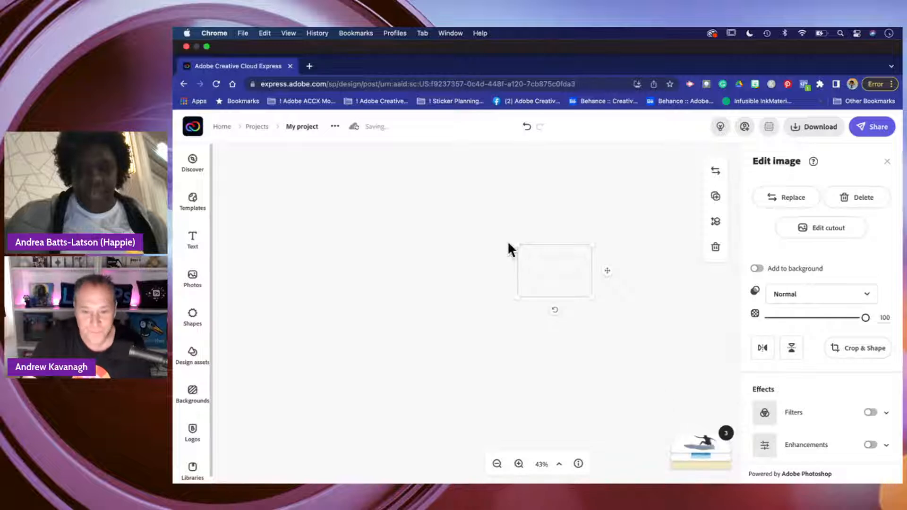
Examine the surfer cutout, filtered photo and background layers one by one on the blank canvas.
{"action": "left_click", "coordinate": [539, 363]}
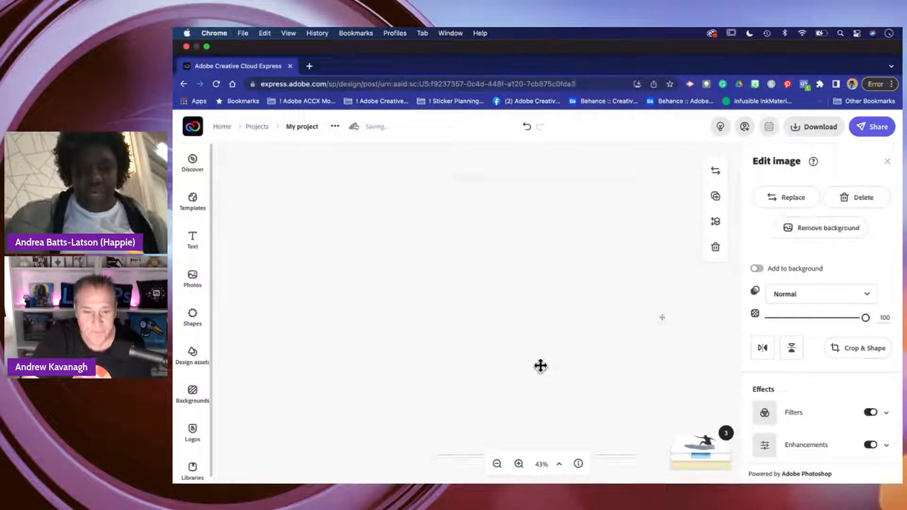
{"action": "left_click", "coordinate": [702, 455]}
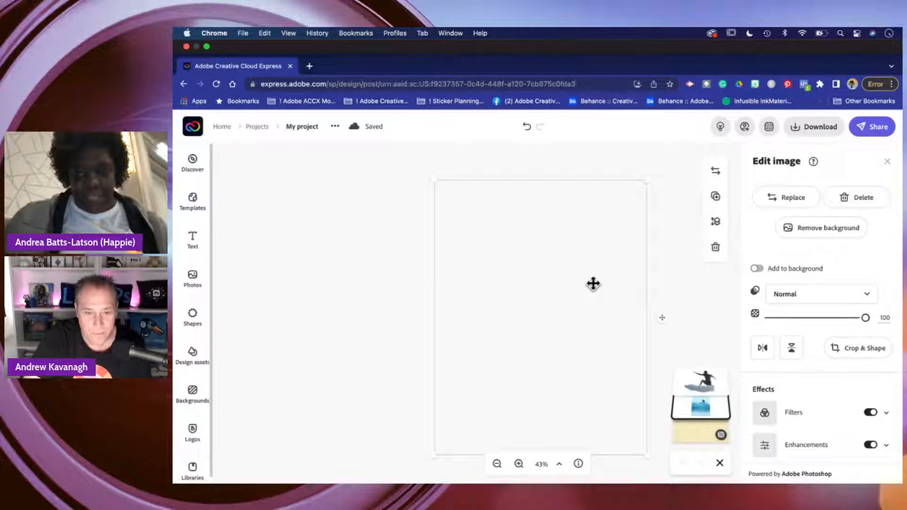
{"action": "left_click", "coordinate": [706, 393]}
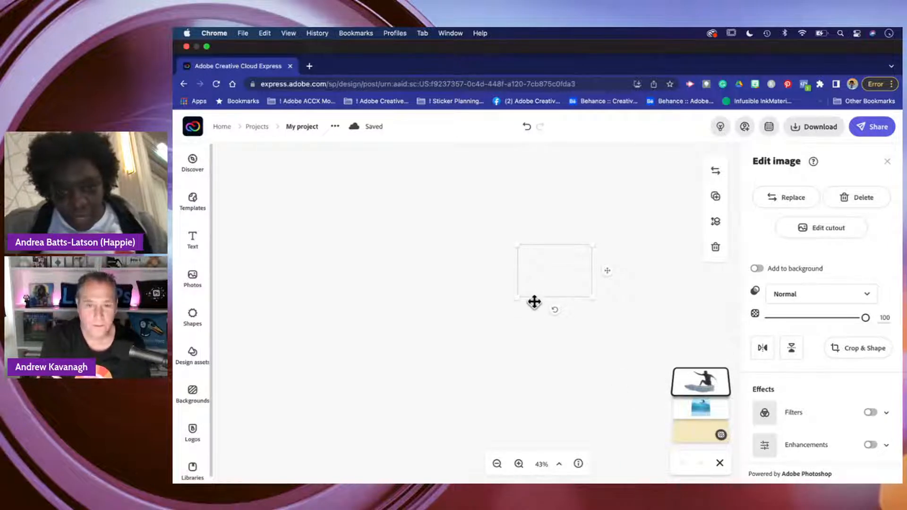
{"action": "left_click", "coordinate": [711, 408]}
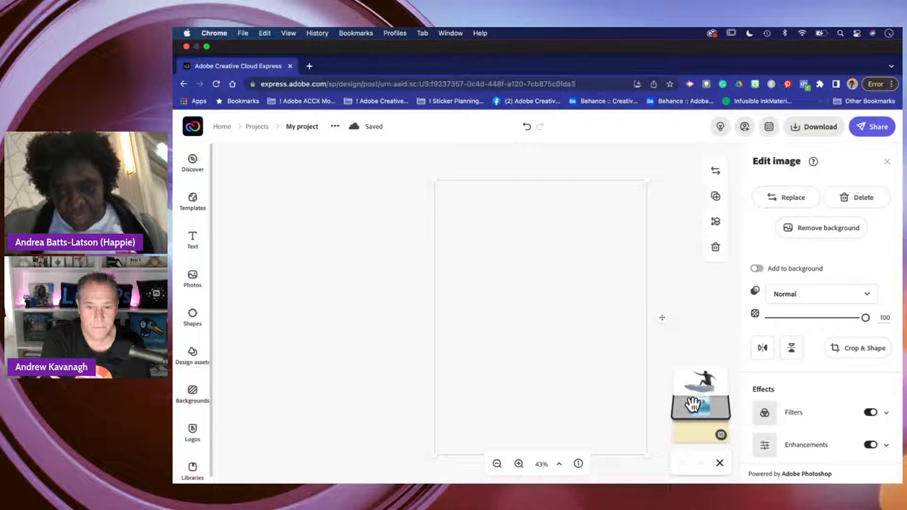
{"action": "left_click", "coordinate": [698, 435]}
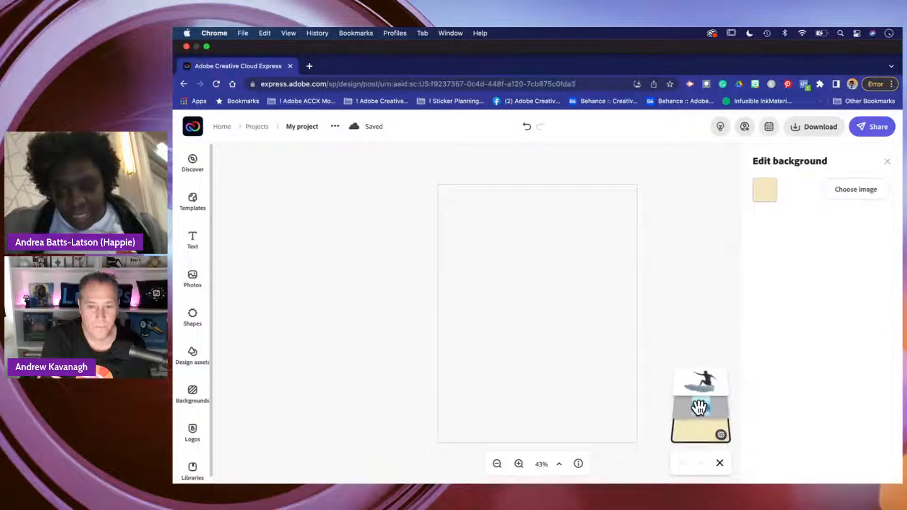
{"action": "left_click", "coordinate": [700, 407]}
{"action": "left_click", "coordinate": [694, 381]}
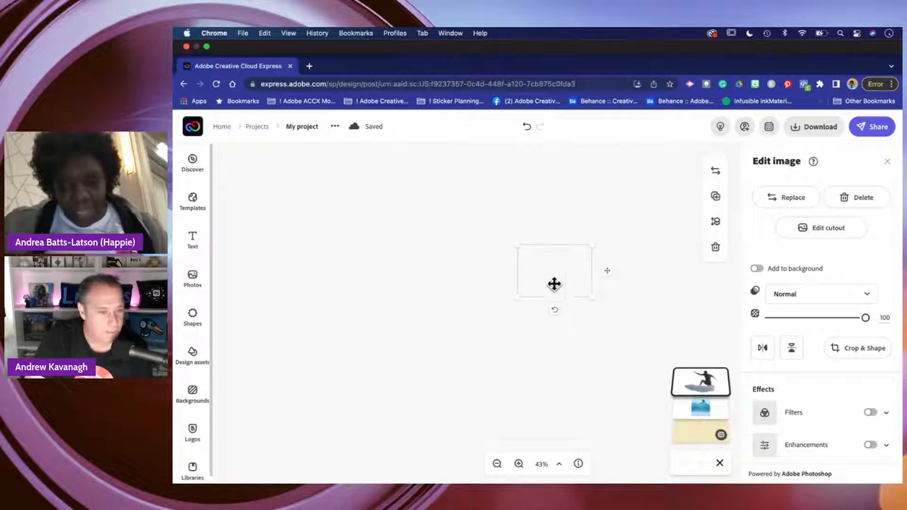
{"action": "left_click", "coordinate": [717, 411]}
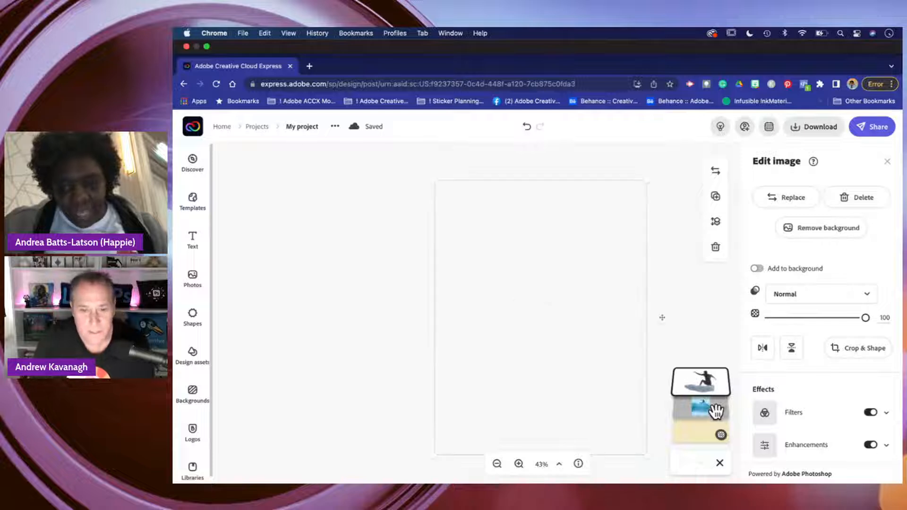
{"action": "left_click", "coordinate": [706, 439]}
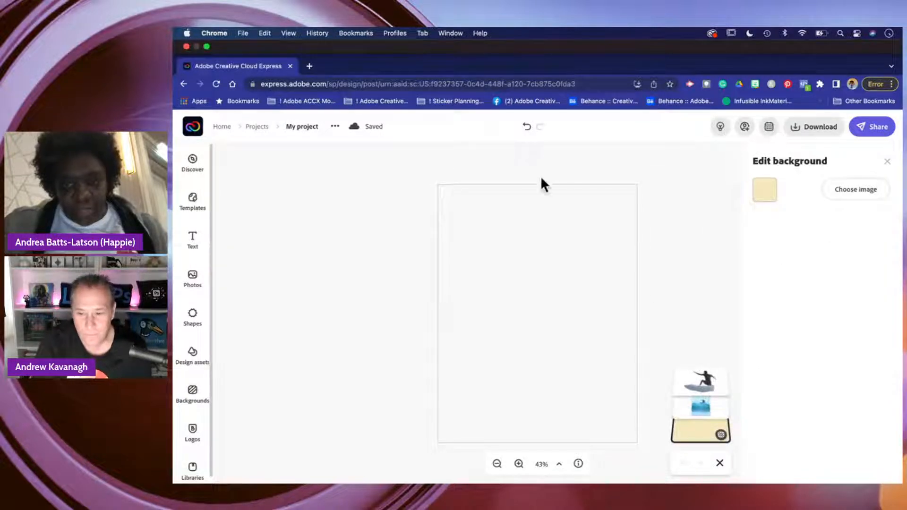
{"action": "left_click", "coordinate": [355, 212]}
{"action": "left_click", "coordinate": [535, 286]}
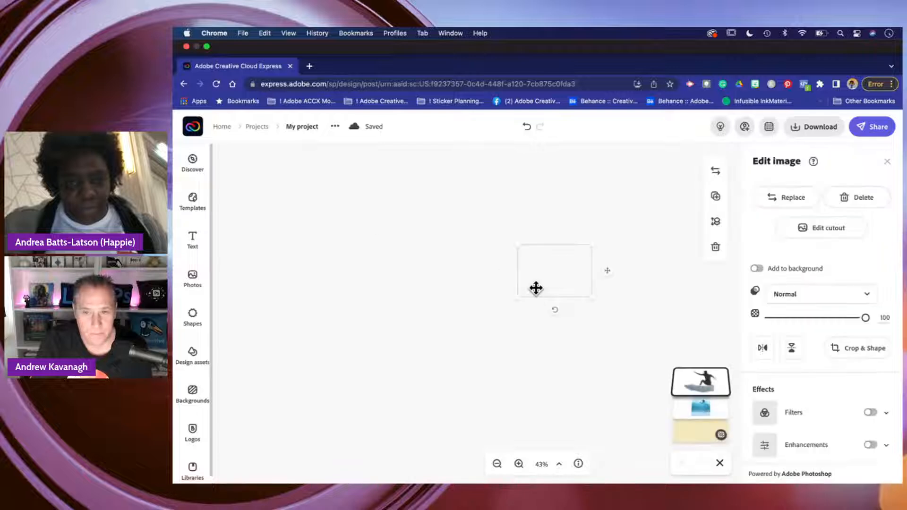
Reload the project page and dismiss the design suggestions.
{"action": "left_click", "coordinate": [215, 83]}
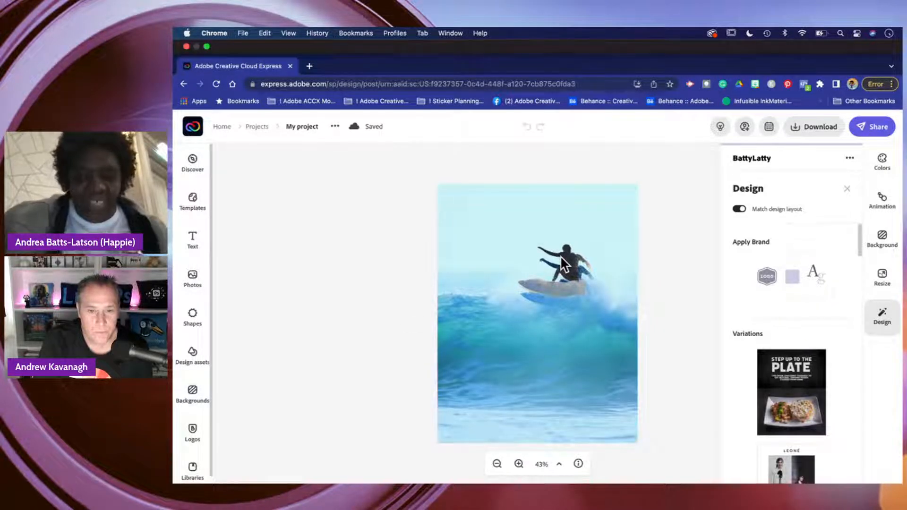
{"action": "left_click", "coordinate": [848, 191]}
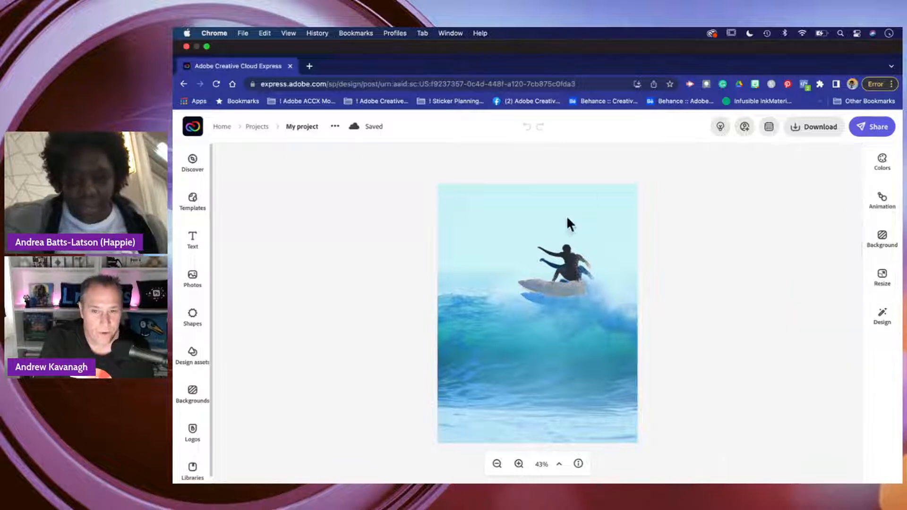
Try rotating the surfer cutout upside down, and undo the rotation.
{"action": "left_click", "coordinate": [573, 262]}
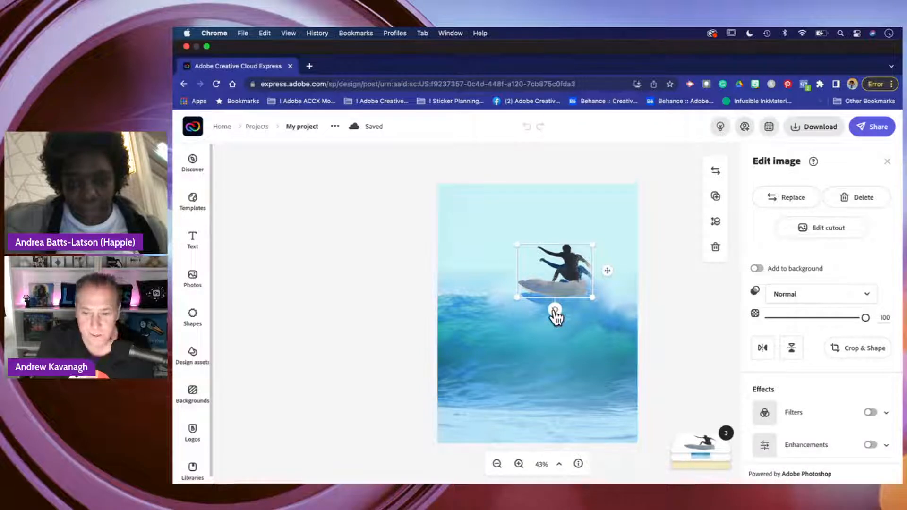
{"action": "left_click_drag", "start_coordinate": [556, 313], "coordinate": [555, 231]}
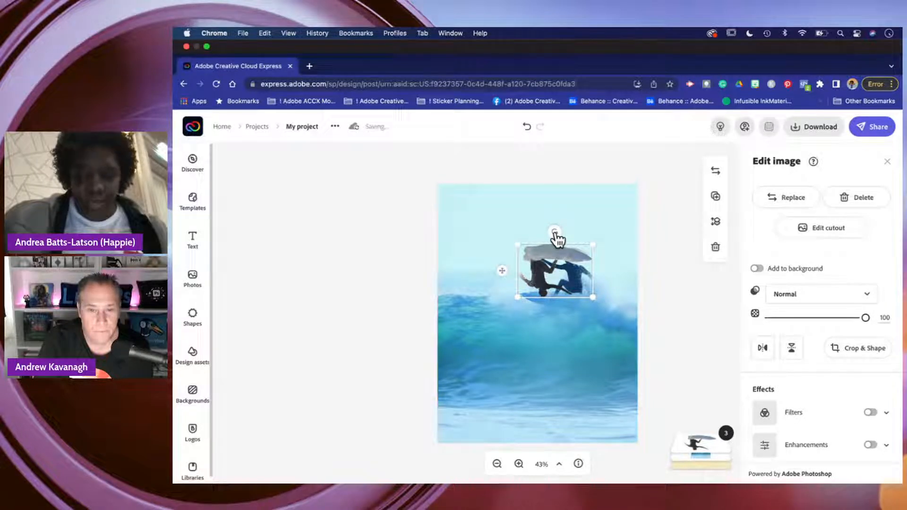
{"action": "key", "text": "super+z"}
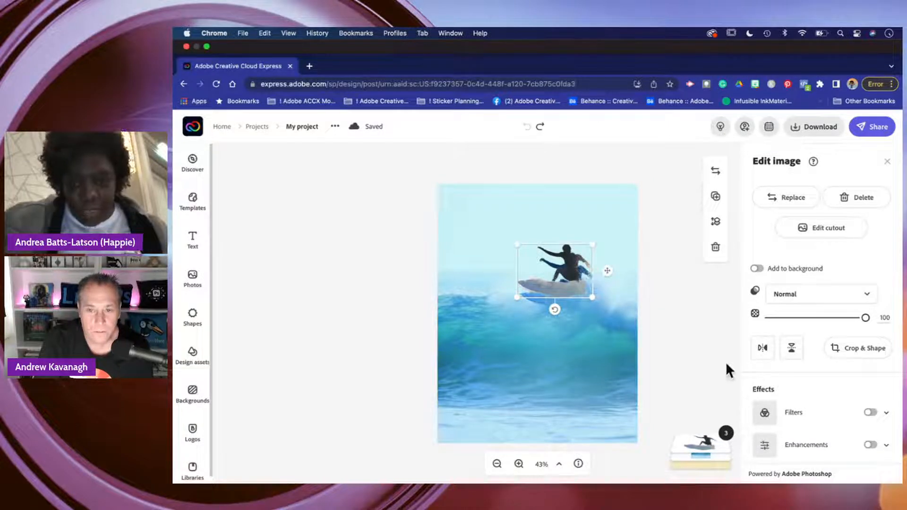
Flip the surfer cutout vertically and place it, slightly enlarged, just below the filtered surfer as a reflection.
{"action": "left_click", "coordinate": [792, 349]}
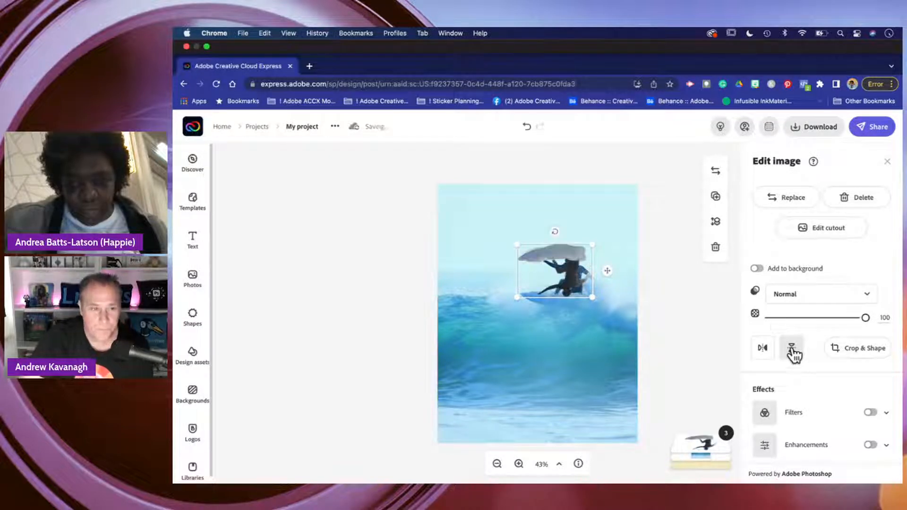
{"action": "left_click_drag", "start_coordinate": [573, 265], "coordinate": [580, 318]}
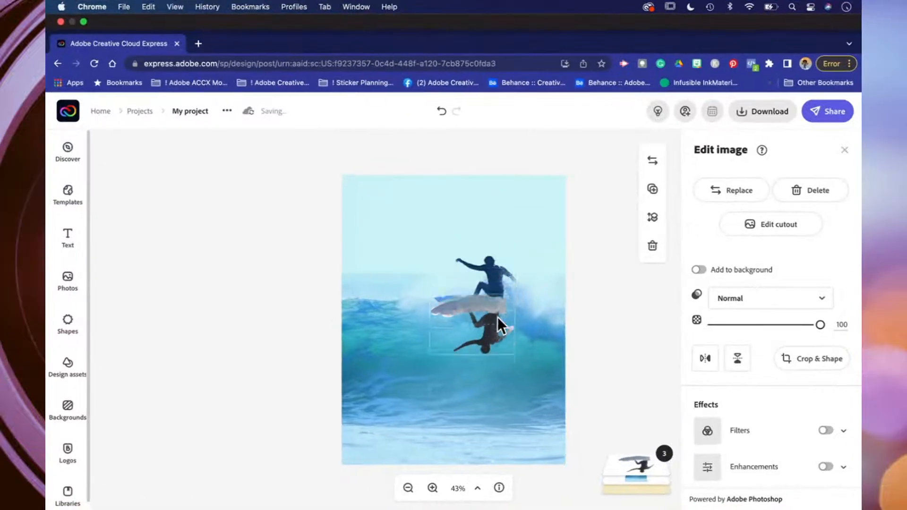
{"action": "left_click_drag", "start_coordinate": [500, 326], "coordinate": [502, 332]}
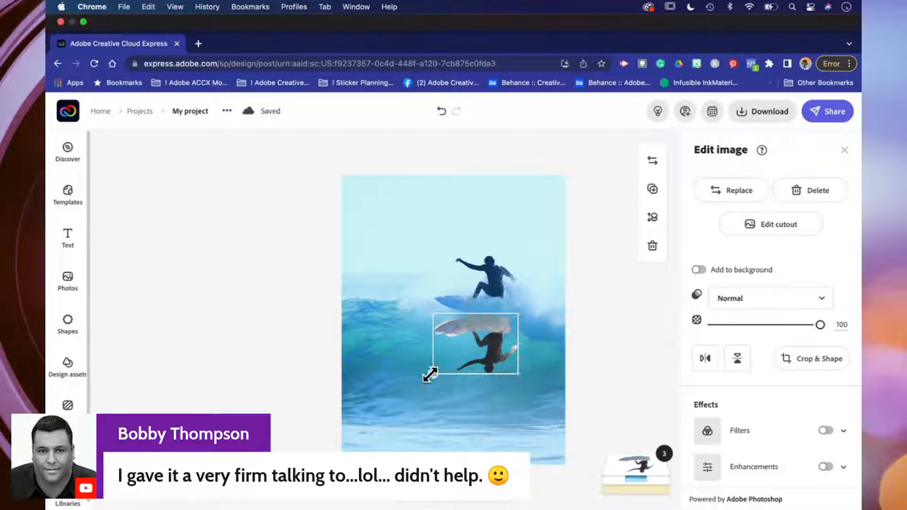
{"action": "left_click_drag", "start_coordinate": [430, 374], "coordinate": [421, 382]}
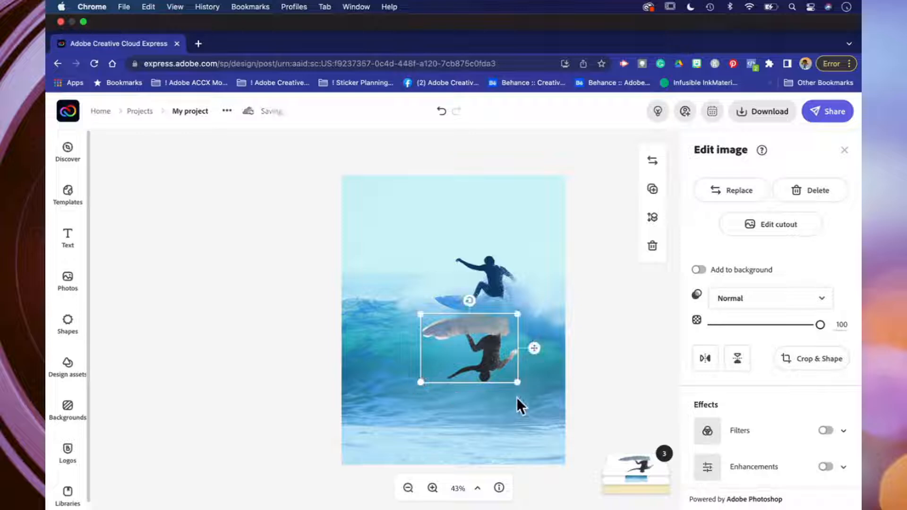
{"action": "left_click_drag", "start_coordinate": [519, 384], "coordinate": [490, 364]}
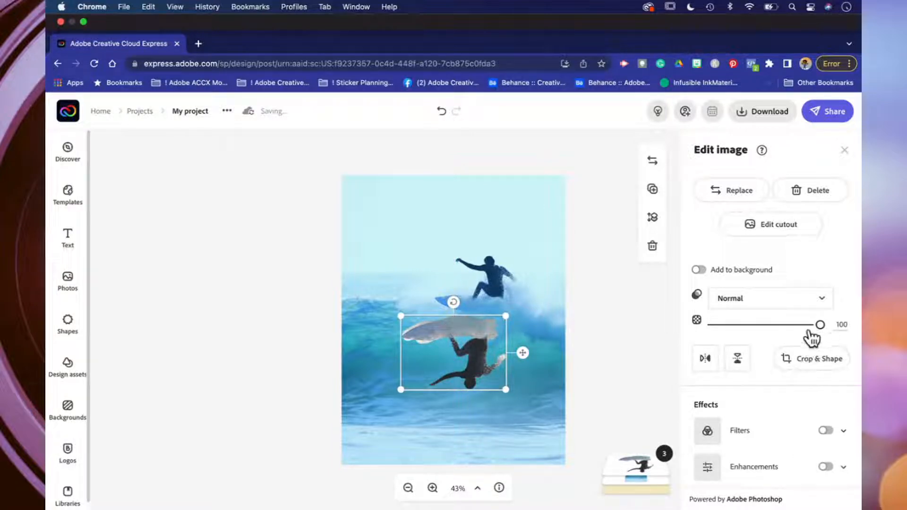
Apply the Blur effect to the flipped surfer cutout with a strength of 9.
{"action": "scroll", "coordinate": [754, 381], "scroll_direction": "down", "scroll_amount": 3}
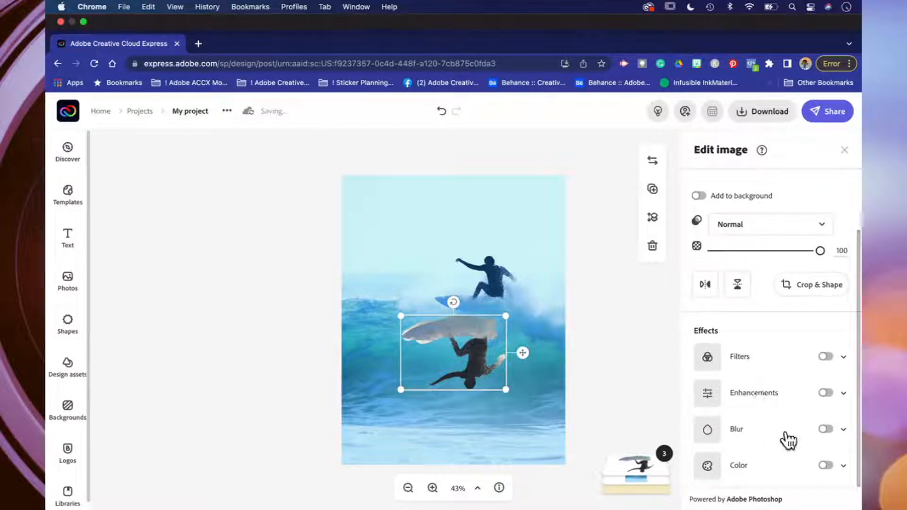
{"action": "left_click", "coordinate": [830, 429]}
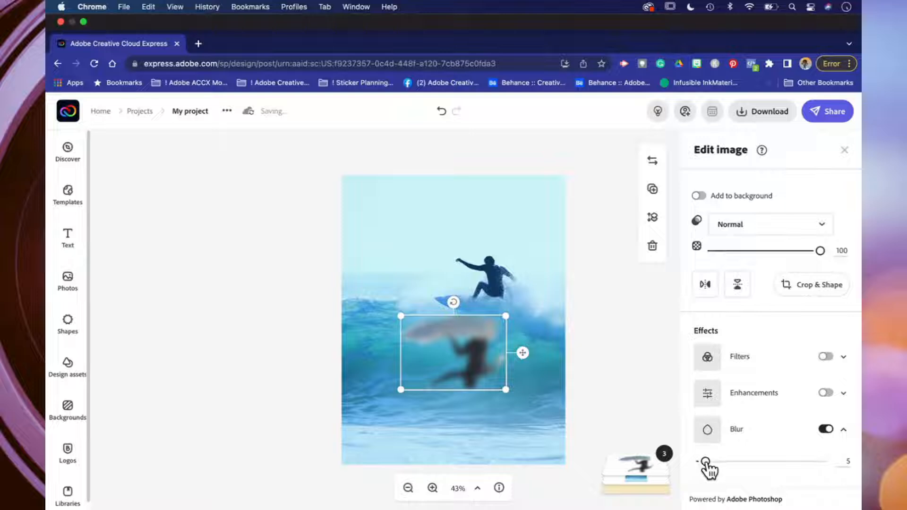
{"action": "mouse_move", "coordinate": [706, 463]}
{"action": "left_mouse_down"}
{"action": "mouse_move", "coordinate": [725, 464]}
{"action": "mouse_move", "coordinate": [711, 467]}
{"action": "left_mouse_up"}
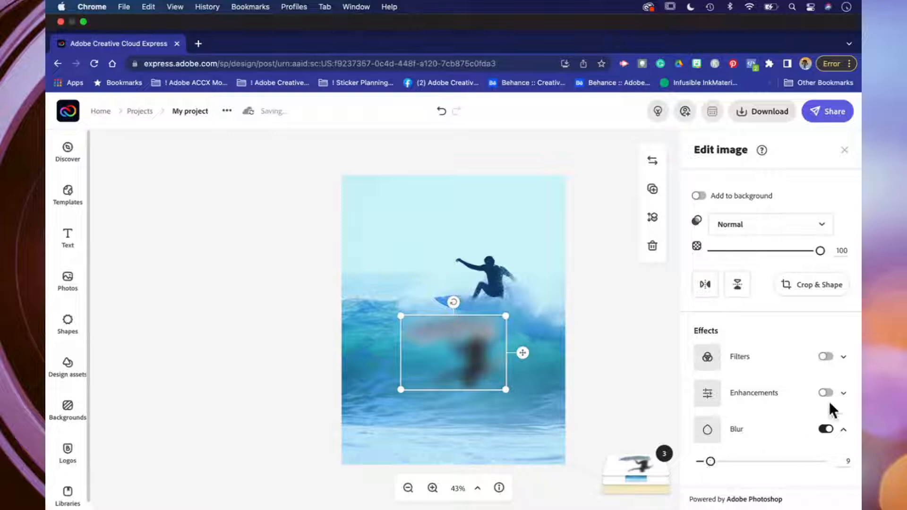
Turn on the Color effect for the blurred cutout and set its background to the wave blue 2E89BA, sampled from the photo.
{"action": "scroll", "coordinate": [759, 456], "scroll_direction": "down", "scroll_amount": 2}
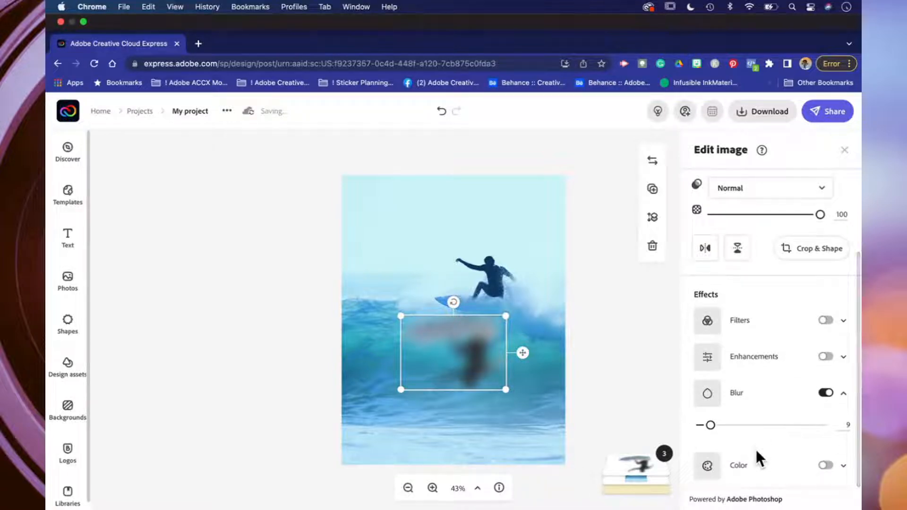
{"action": "left_click", "coordinate": [844, 466]}
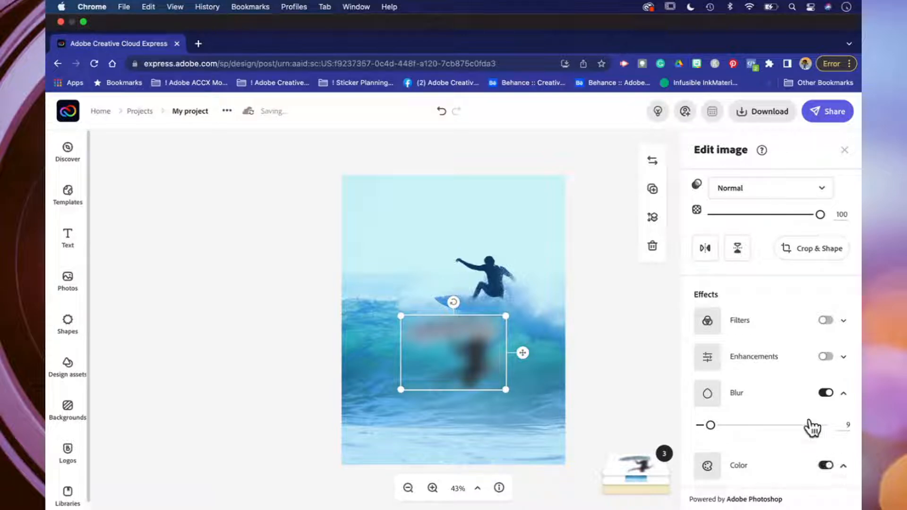
{"action": "scroll", "coordinate": [772, 413], "scroll_direction": "down", "scroll_amount": 2}
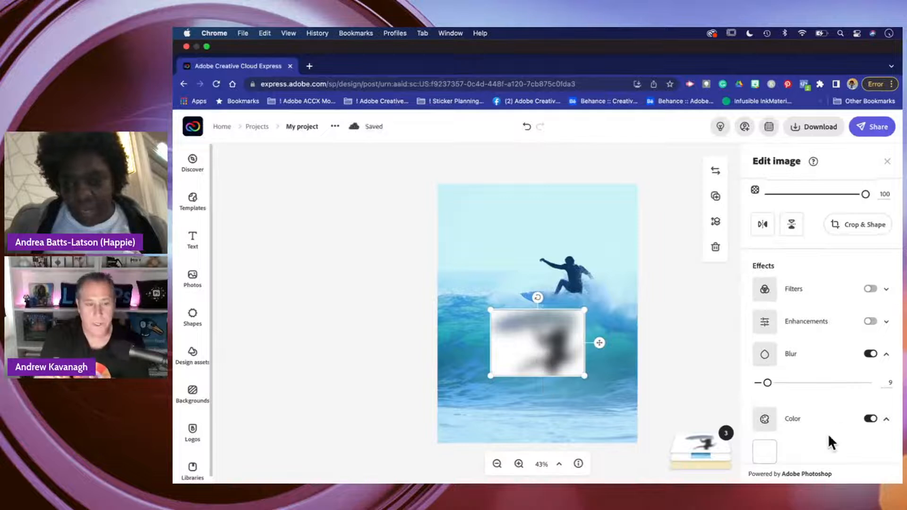
{"action": "left_click", "coordinate": [769, 453]}
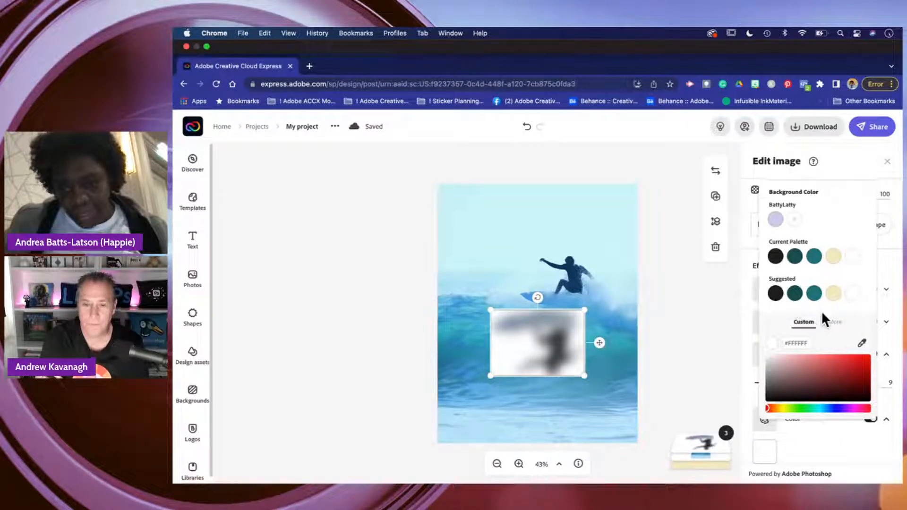
{"action": "left_click", "coordinate": [863, 344]}
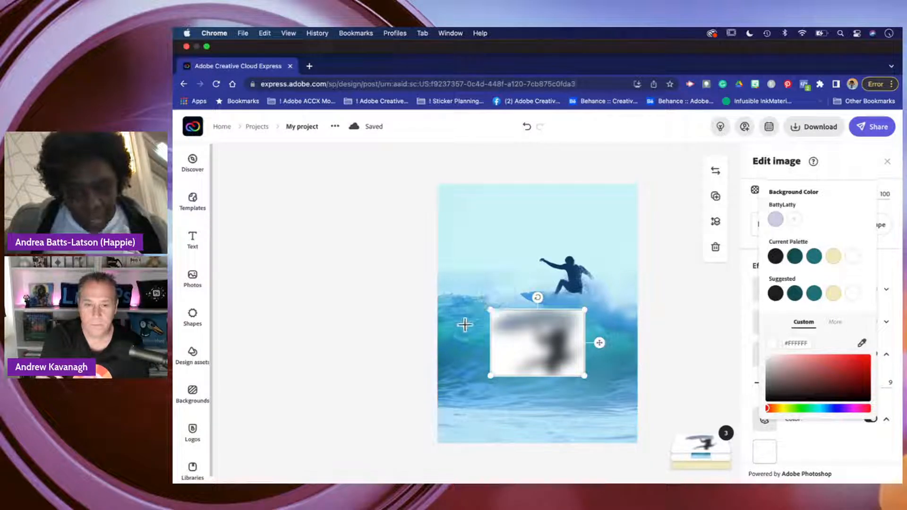
{"action": "left_click", "coordinate": [473, 348]}
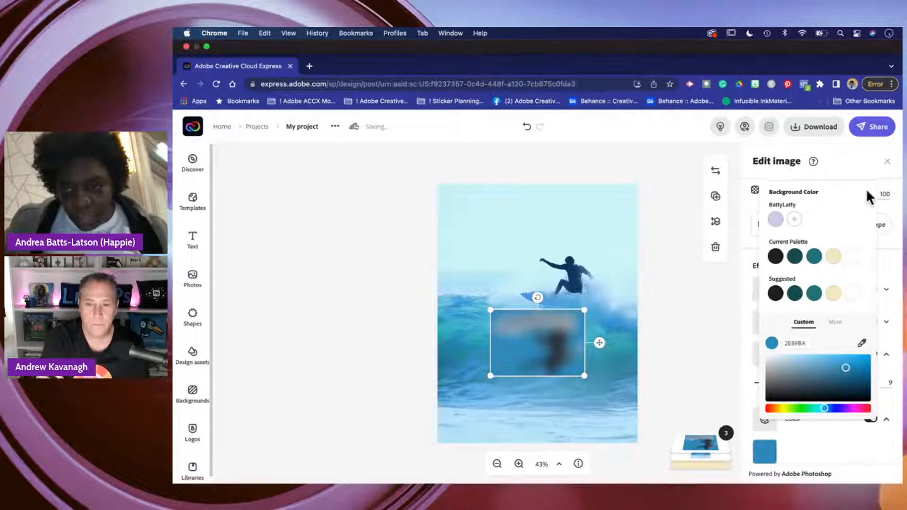
{"action": "left_click", "coordinate": [849, 167]}
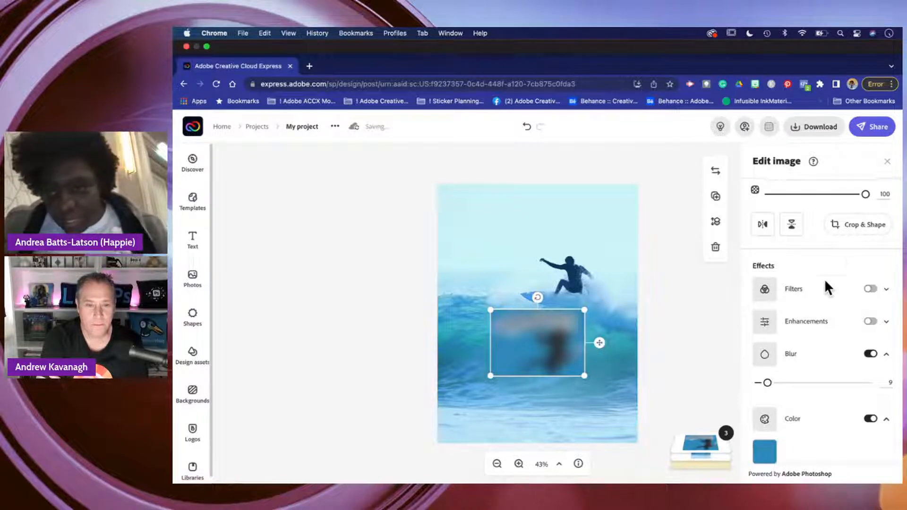
Compare the Multiply and Screen blend modes on the blurred surfer cutout and set it to Multiply.
{"action": "scroll", "coordinate": [867, 202], "scroll_direction": "up", "scroll_amount": 5}
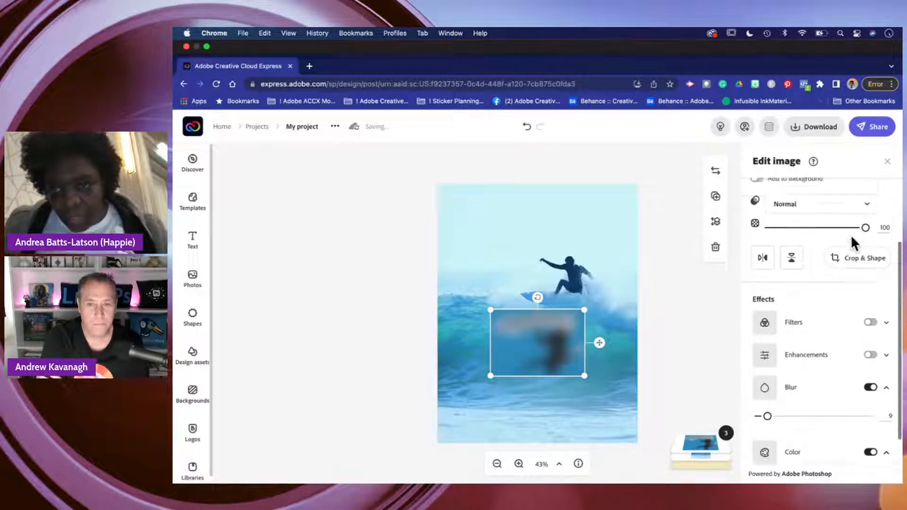
{"action": "left_click", "coordinate": [869, 293]}
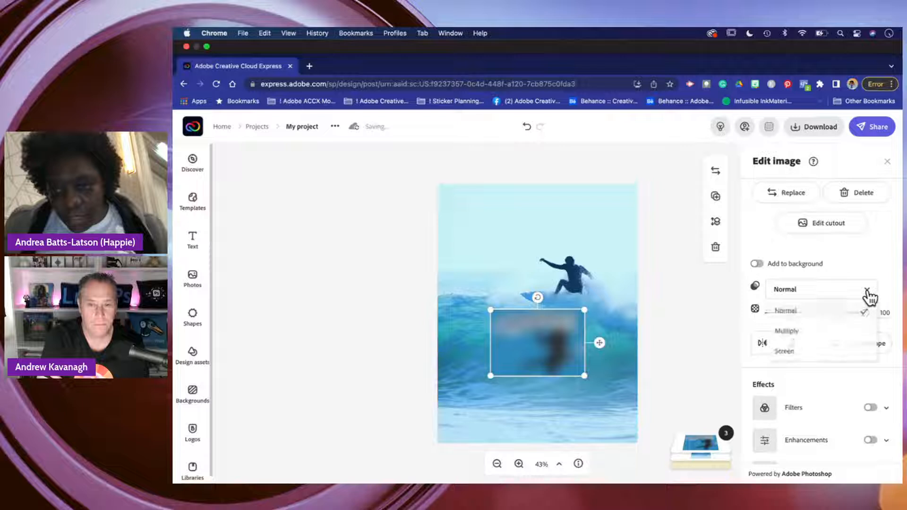
{"action": "left_click", "coordinate": [829, 334]}
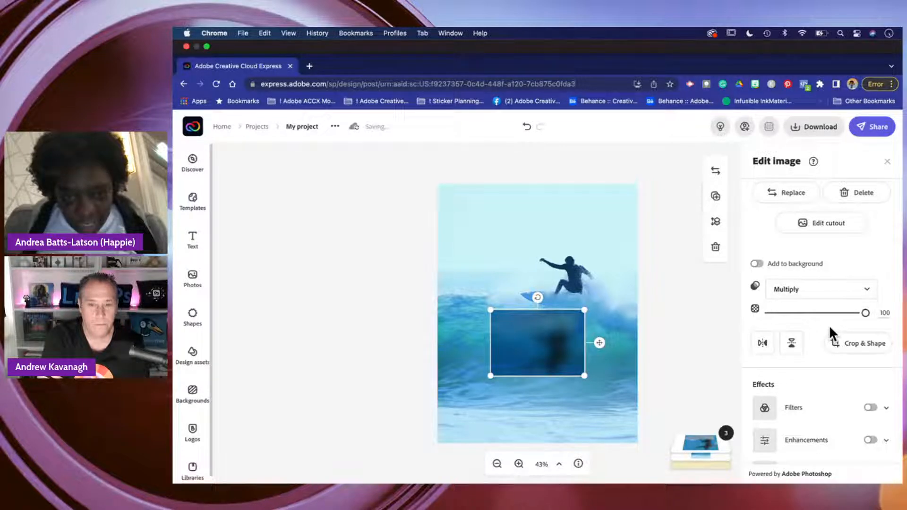
{"action": "left_click", "coordinate": [869, 293]}
{"action": "left_click", "coordinate": [828, 350]}
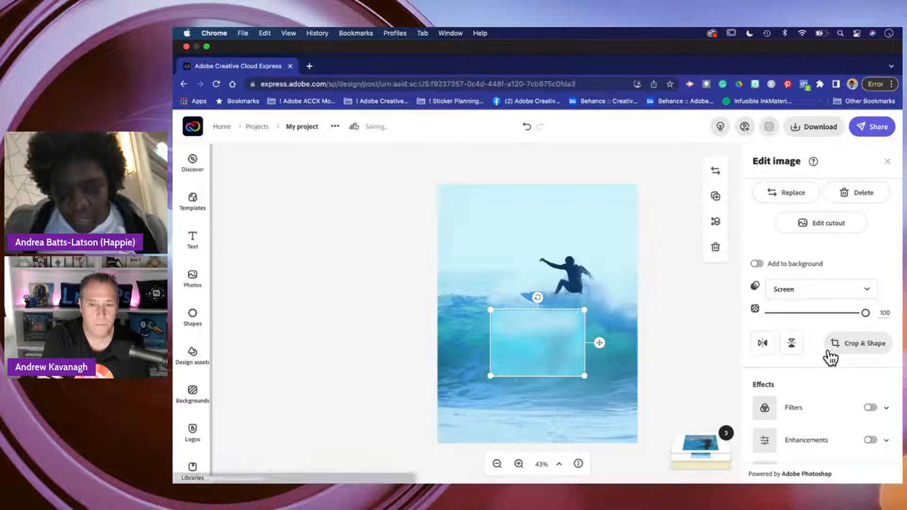
{"action": "left_click", "coordinate": [869, 293]}
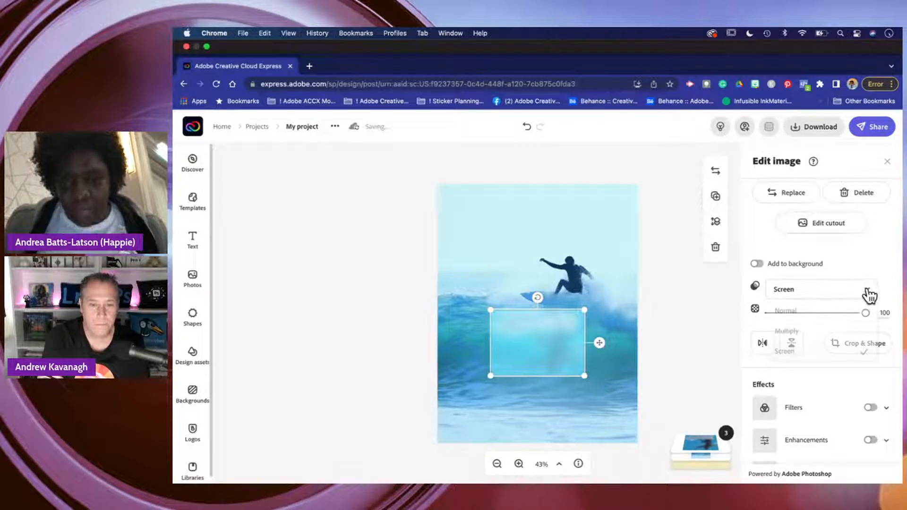
{"action": "left_click", "coordinate": [824, 331]}
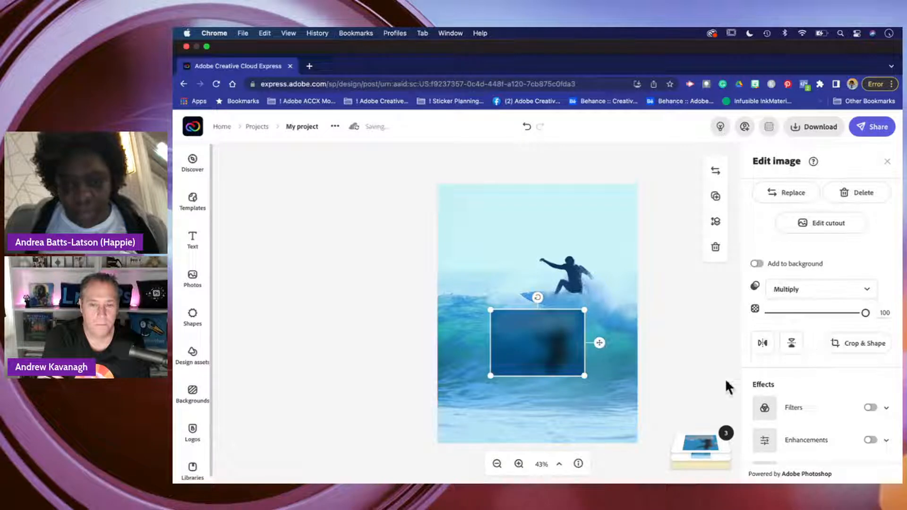
Turn off the Color effect for the blurred surfer cutout.
{"action": "left_click", "coordinate": [448, 308]}
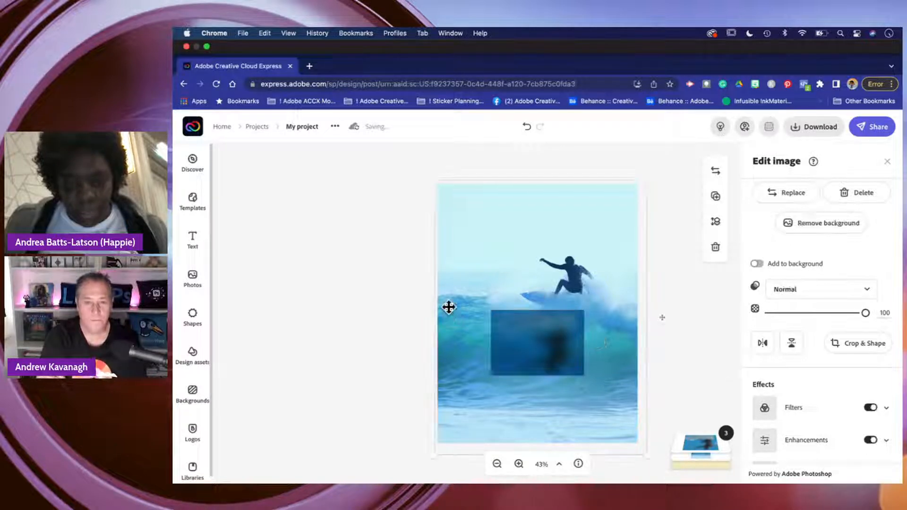
{"action": "left_click", "coordinate": [539, 345]}
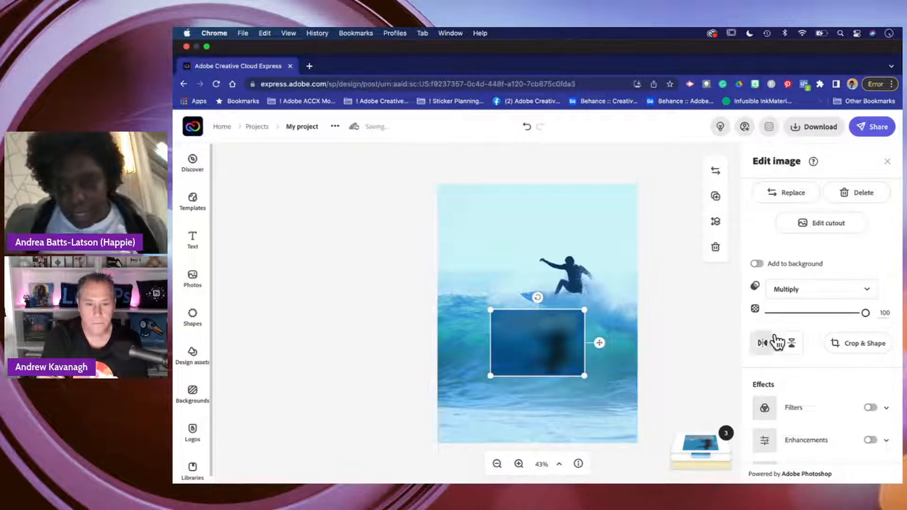
{"action": "scroll", "coordinate": [795, 299], "scroll_direction": "down", "scroll_amount": 5}
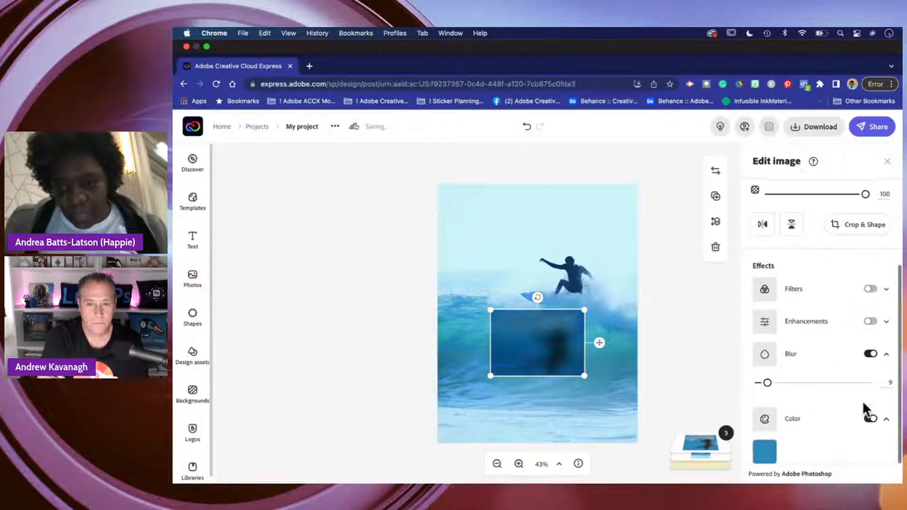
{"action": "left_click", "coordinate": [869, 419]}
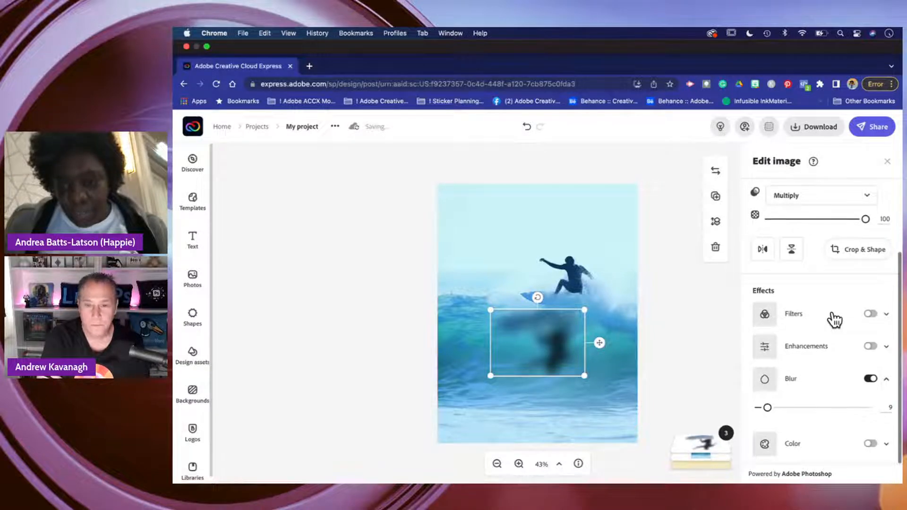
Turn on the Enhancements effect for the blurred surfer cutout.
{"action": "scroll", "coordinate": [806, 345], "scroll_direction": "up", "scroll_amount": 1}
{"action": "scroll", "coordinate": [812, 331], "scroll_direction": "up", "scroll_amount": 2}
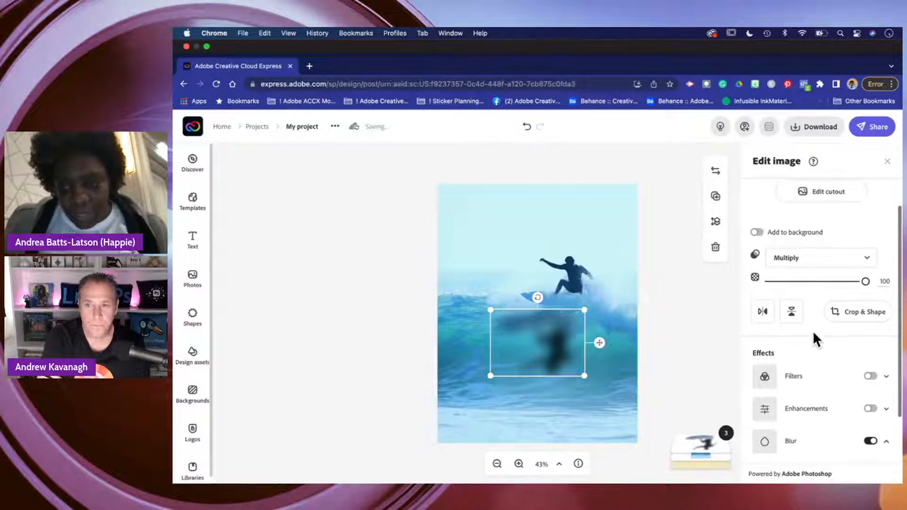
{"action": "left_click", "coordinate": [887, 410]}
{"action": "scroll", "coordinate": [829, 379], "scroll_direction": "down", "scroll_amount": 1}
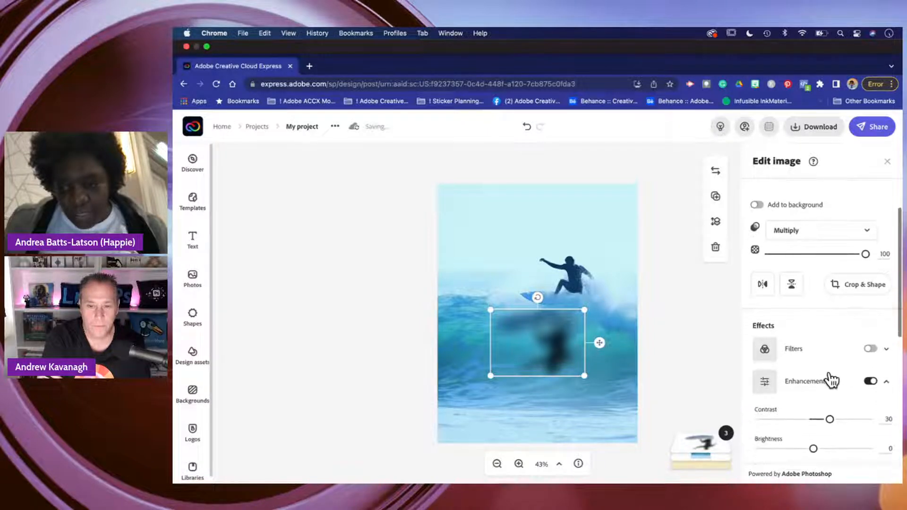
Turn on Filters for the blurred surfer cutout, try Duotone and Darken, and apply Grayscale.
{"action": "left_click", "coordinate": [884, 352]}
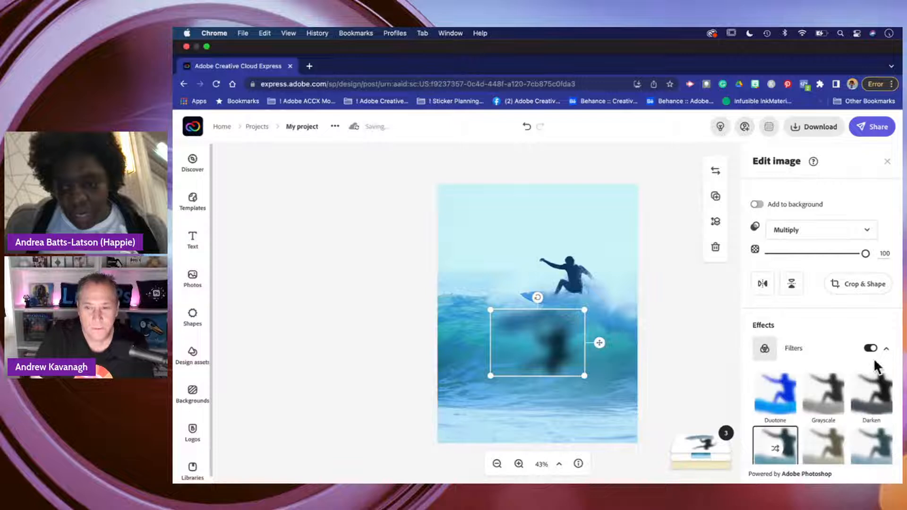
{"action": "scroll", "coordinate": [803, 413], "scroll_direction": "down", "scroll_amount": 2}
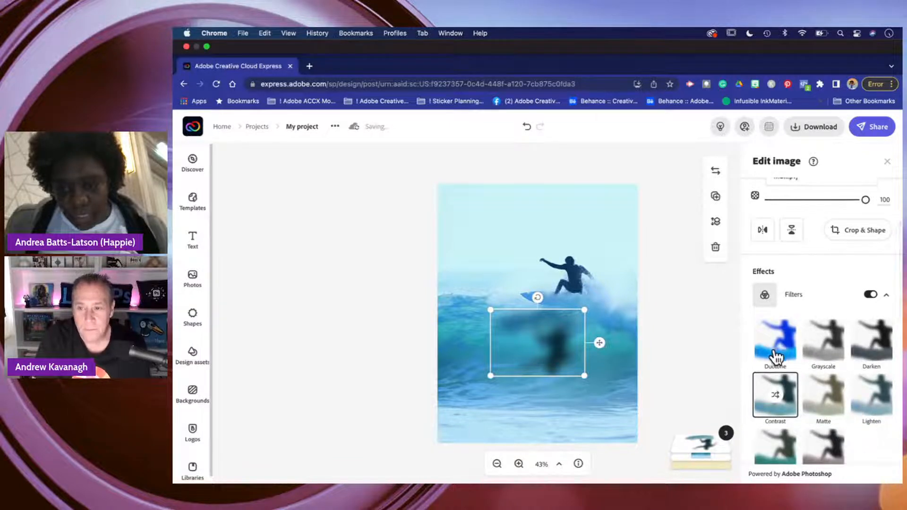
{"action": "left_click", "coordinate": [773, 354]}
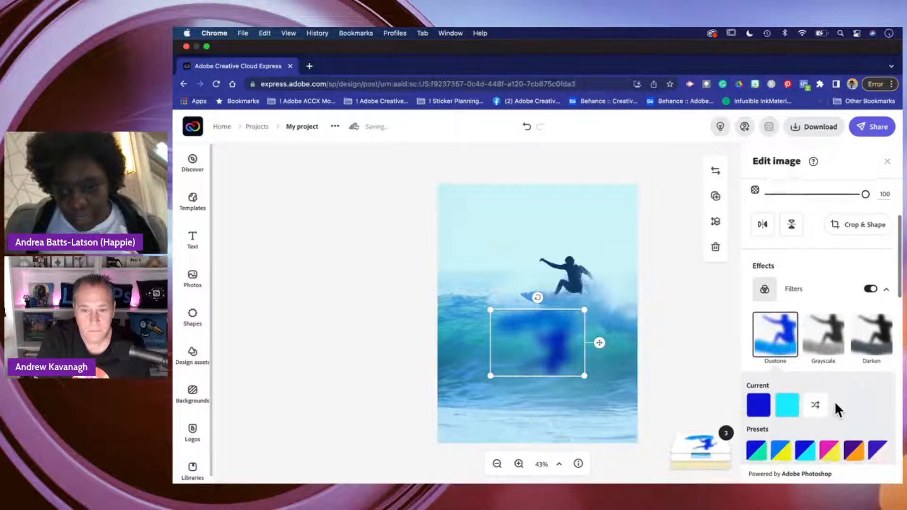
{"action": "scroll", "coordinate": [834, 404], "scroll_direction": "down", "scroll_amount": 2}
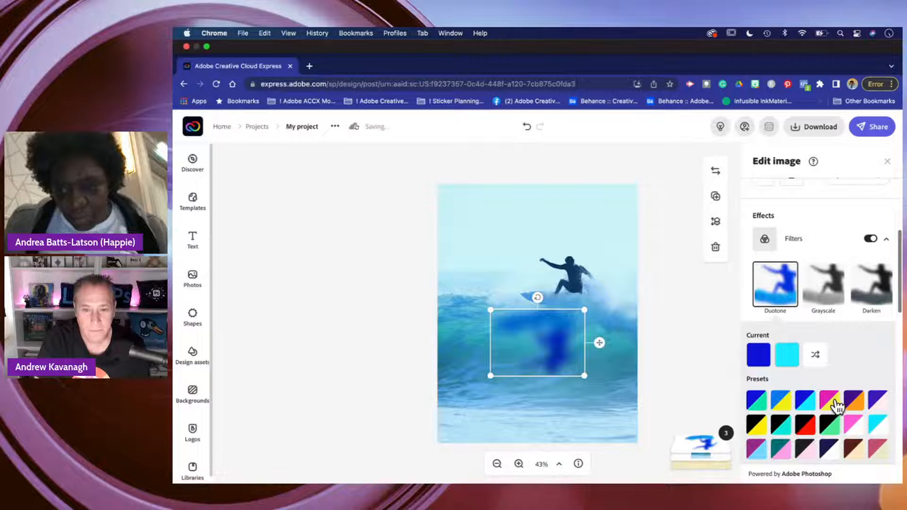
{"action": "left_click", "coordinate": [835, 294]}
{"action": "left_click", "coordinate": [876, 289]}
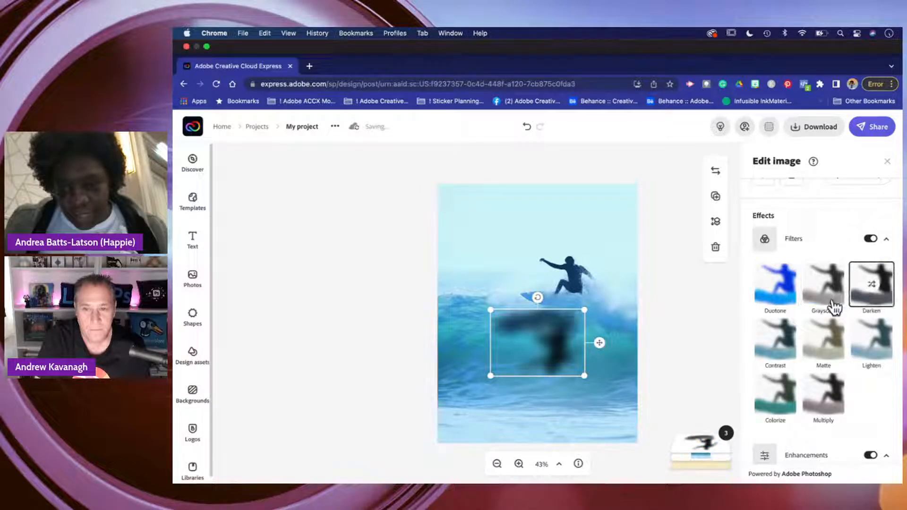
{"action": "left_click", "coordinate": [784, 286]}
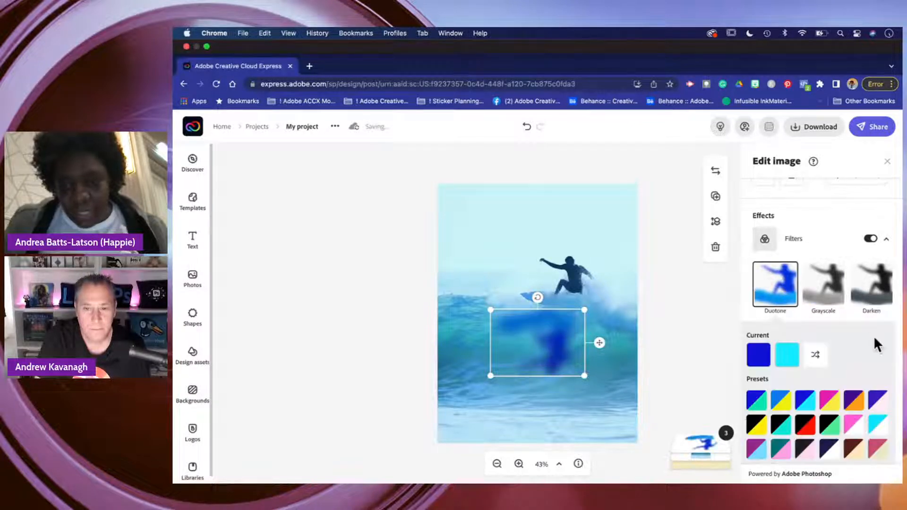
{"action": "scroll", "coordinate": [834, 403], "scroll_direction": "down", "scroll_amount": 2}
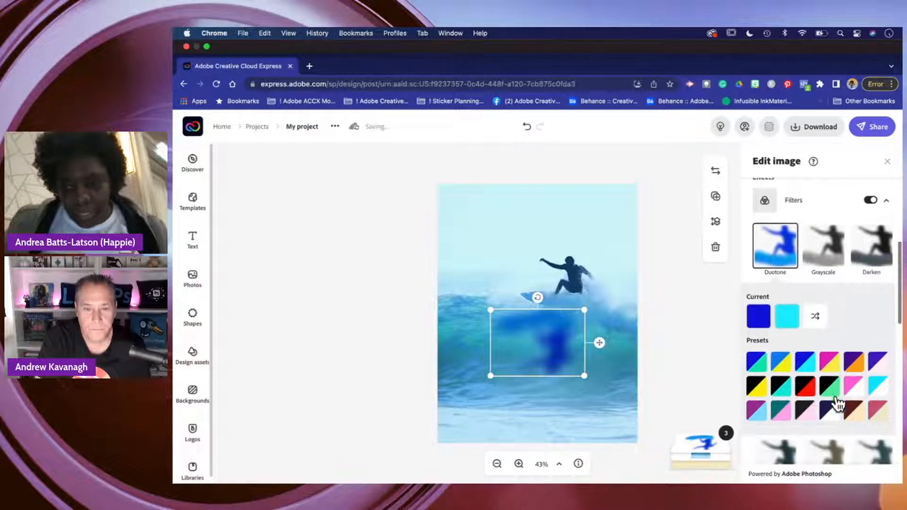
{"action": "left_click", "coordinate": [873, 252]}
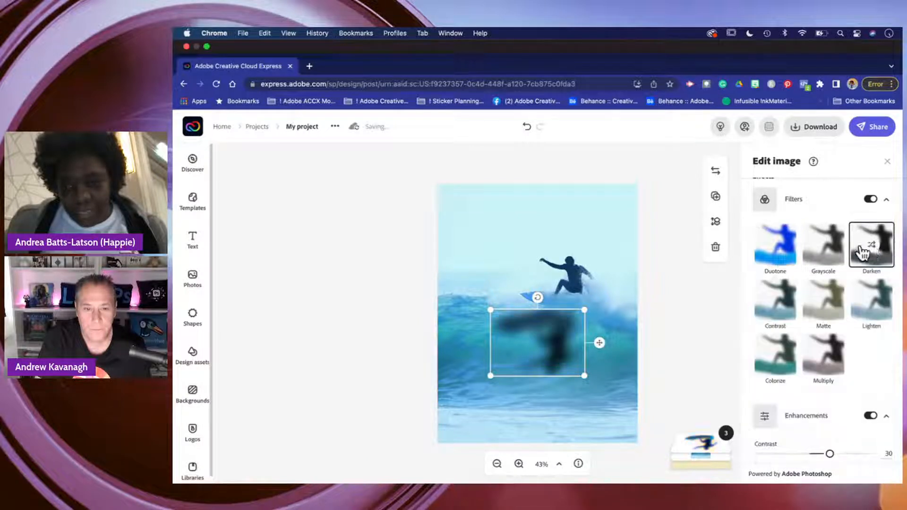
{"action": "left_click", "coordinate": [829, 259]}
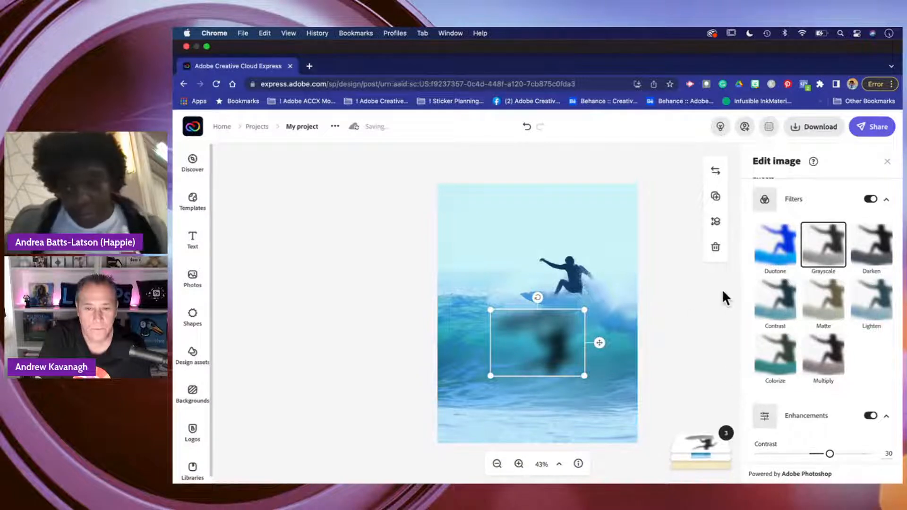
Lower the blurred cutout's opacity to 46 and check the reflection with nothing selected.
{"action": "scroll", "coordinate": [775, 270], "scroll_direction": "up", "scroll_amount": 5}
{"action": "scroll", "coordinate": [776, 270], "scroll_direction": "down", "scroll_amount": 2}
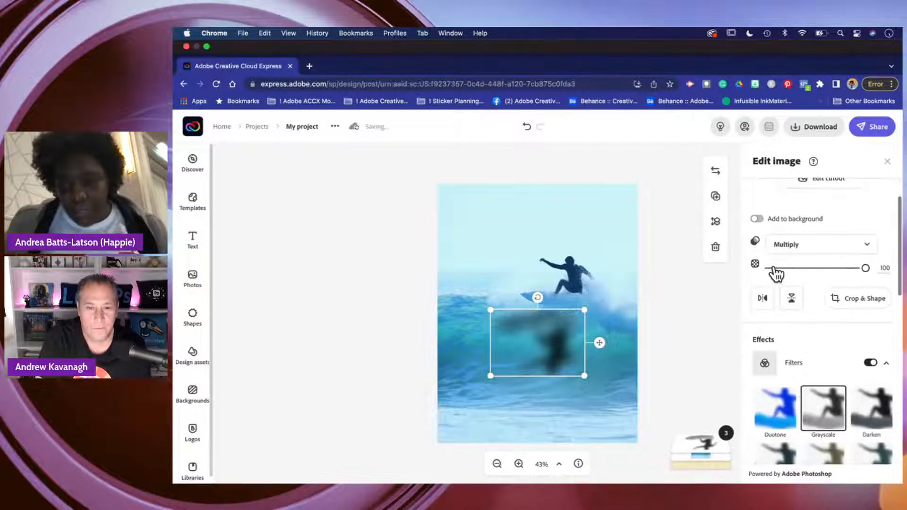
{"action": "scroll", "coordinate": [775, 270], "scroll_direction": "up", "scroll_amount": 2}
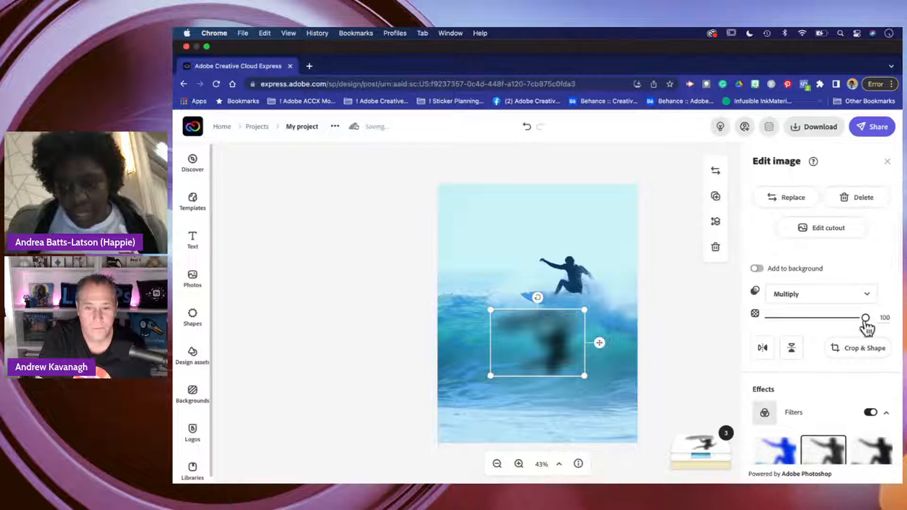
{"action": "left_click_drag", "start_coordinate": [866, 319], "coordinate": [814, 320]}
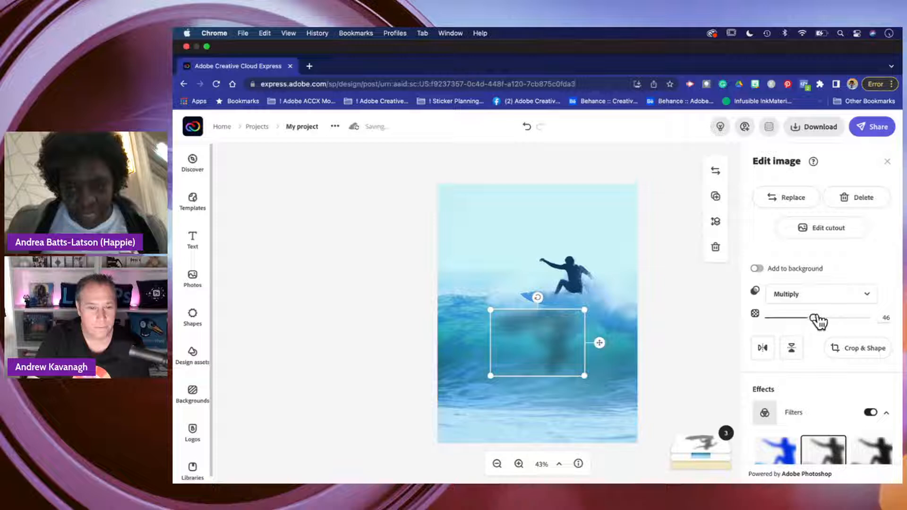
{"action": "left_click", "coordinate": [383, 229]}
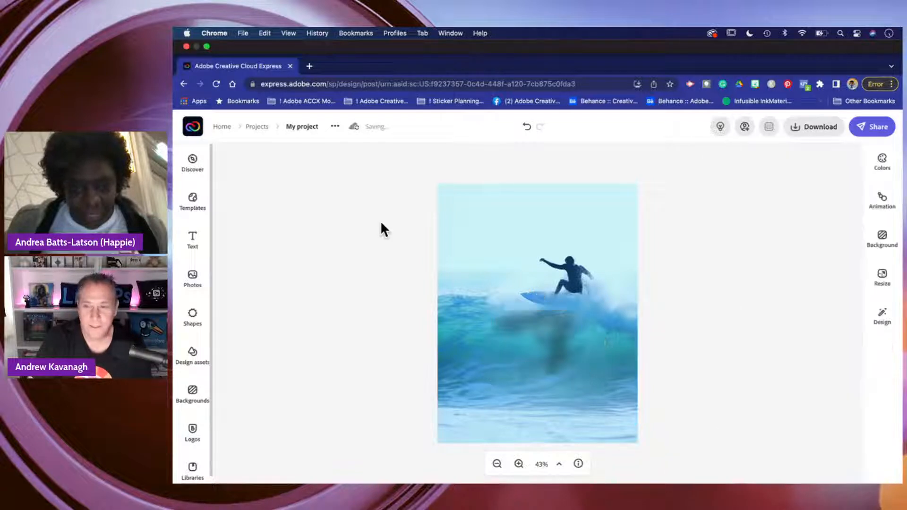
{"action": "left_click", "coordinate": [535, 327]}
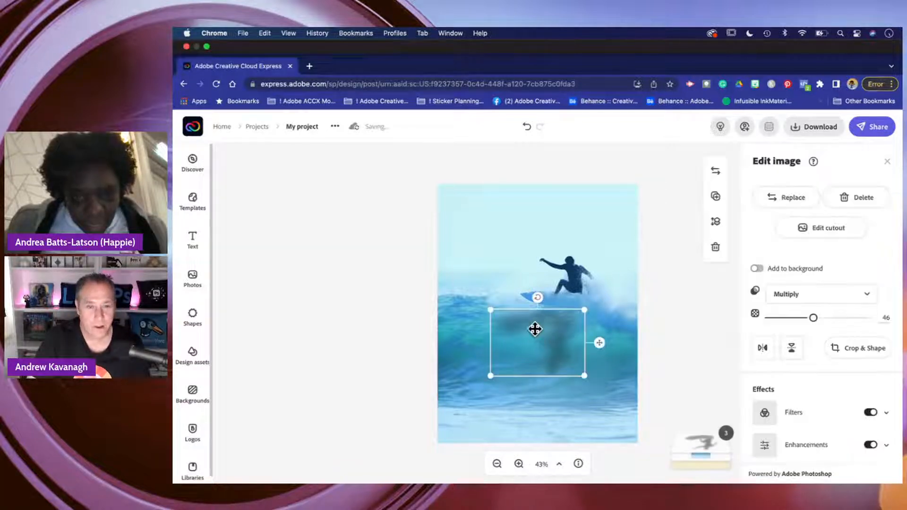
{"action": "left_click", "coordinate": [402, 307]}
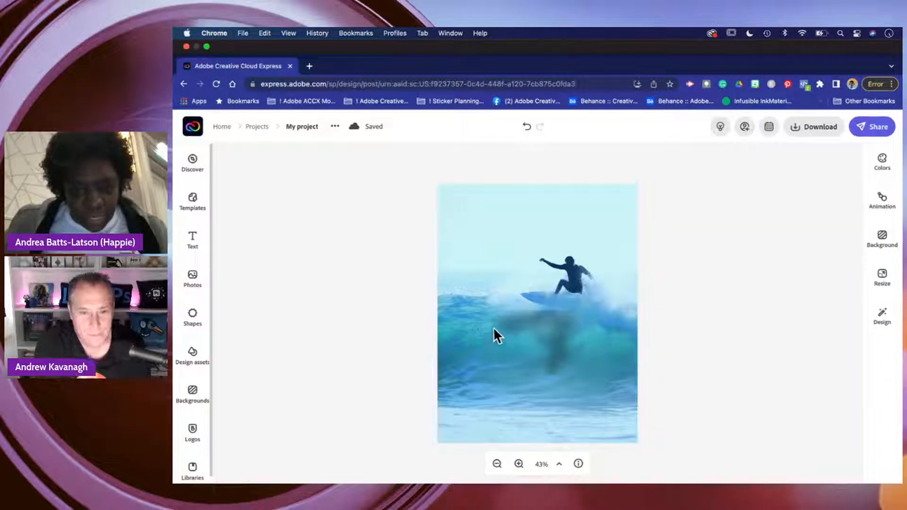
Edit the flipped surfer's cutout, erasing around its side and underside with a size 20 brush, and apply the change.
{"action": "left_click", "coordinate": [525, 356]}
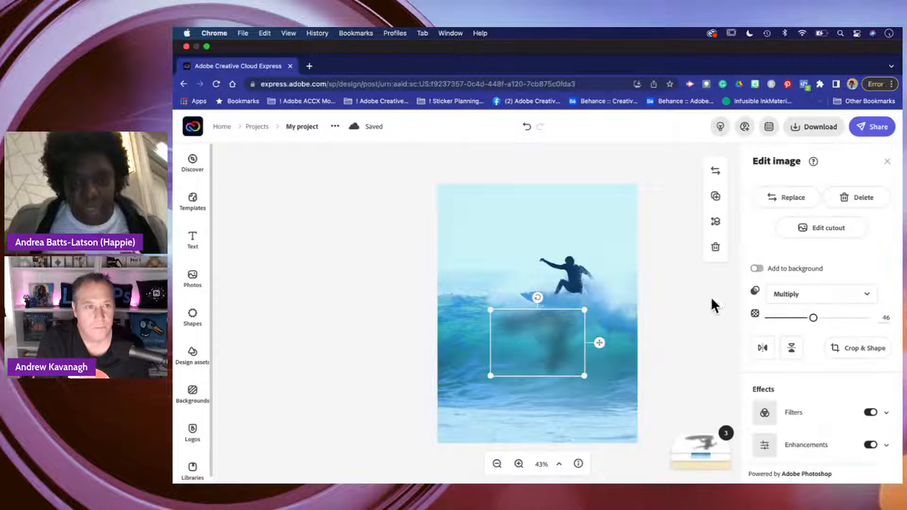
{"action": "left_click", "coordinate": [815, 230]}
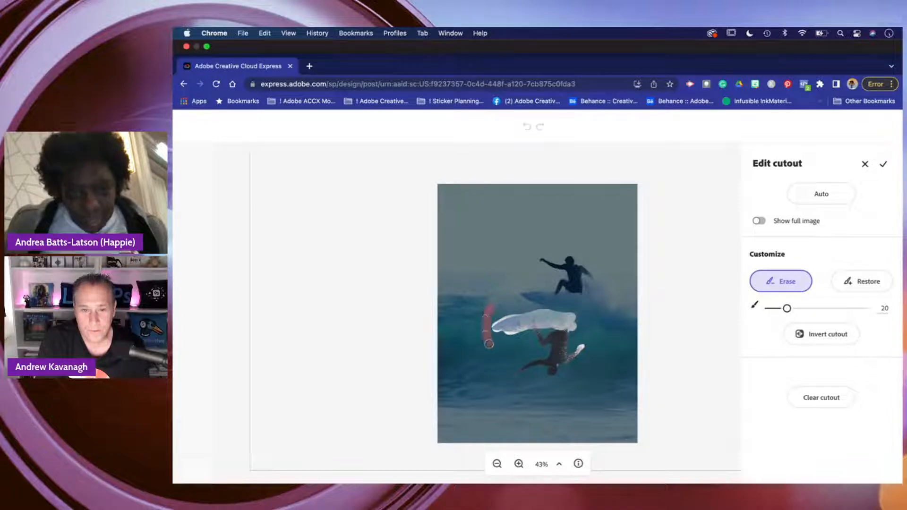
{"action": "left_click_drag", "start_coordinate": [492, 362], "coordinate": [492, 390]}
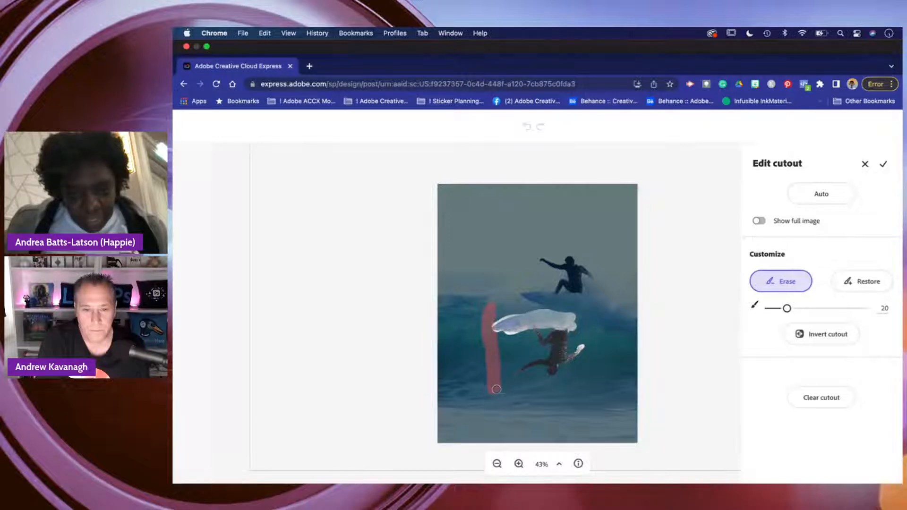
{"action": "left_click_drag", "start_coordinate": [523, 391], "coordinate": [570, 392]}
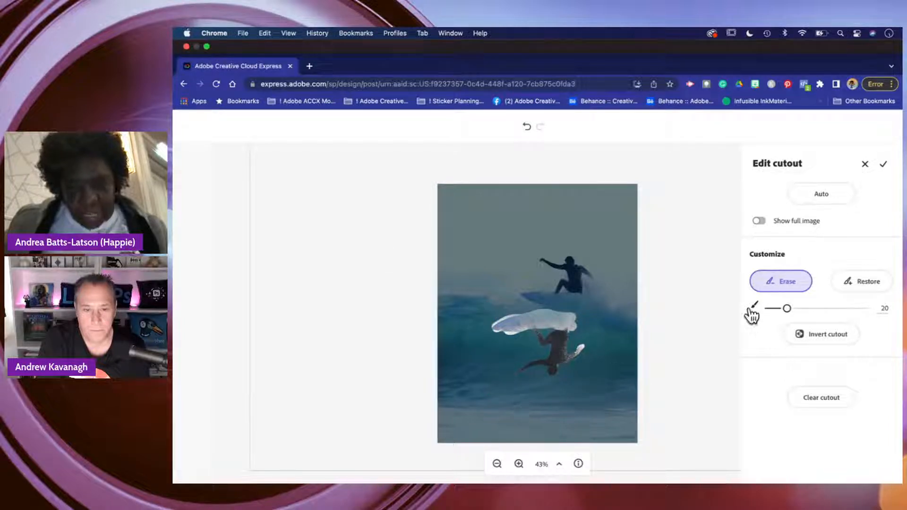
{"action": "left_click", "coordinate": [883, 165]}
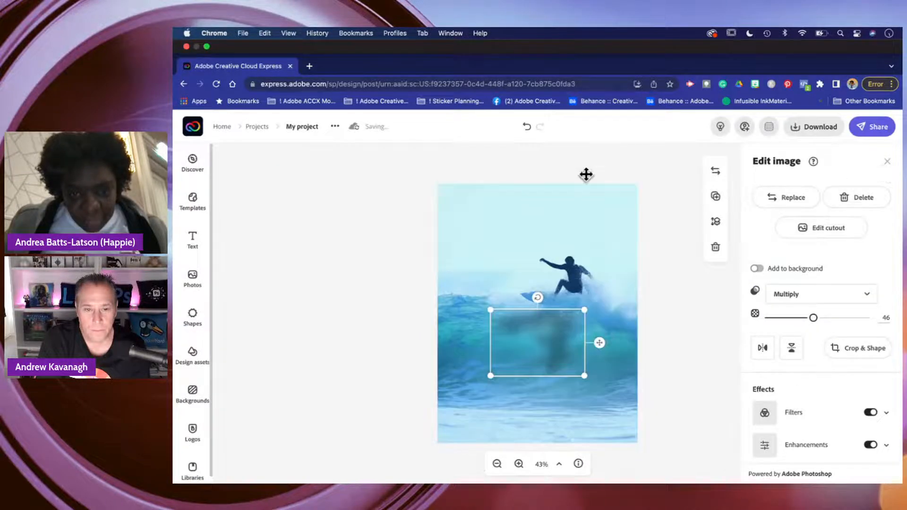
Delete the blurred surfer reflection from the design.
{"action": "left_click", "coordinate": [363, 199]}
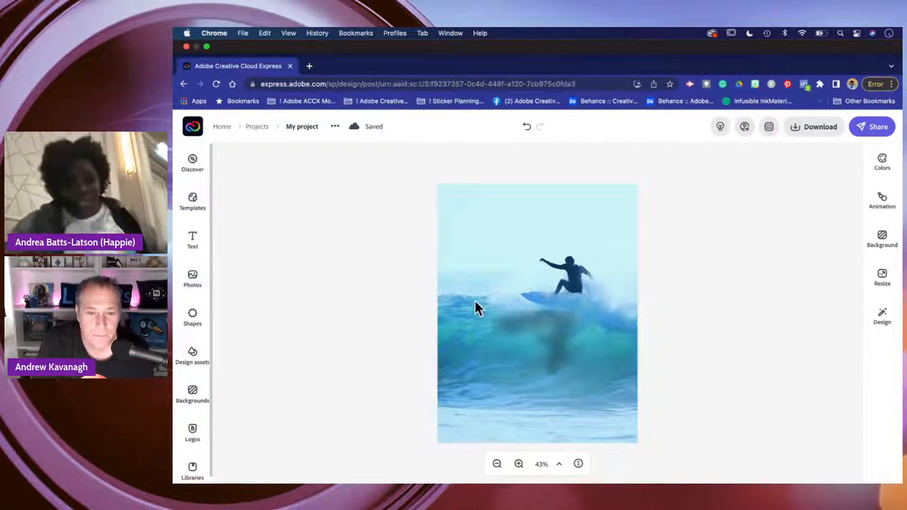
{"action": "left_click", "coordinate": [541, 330]}
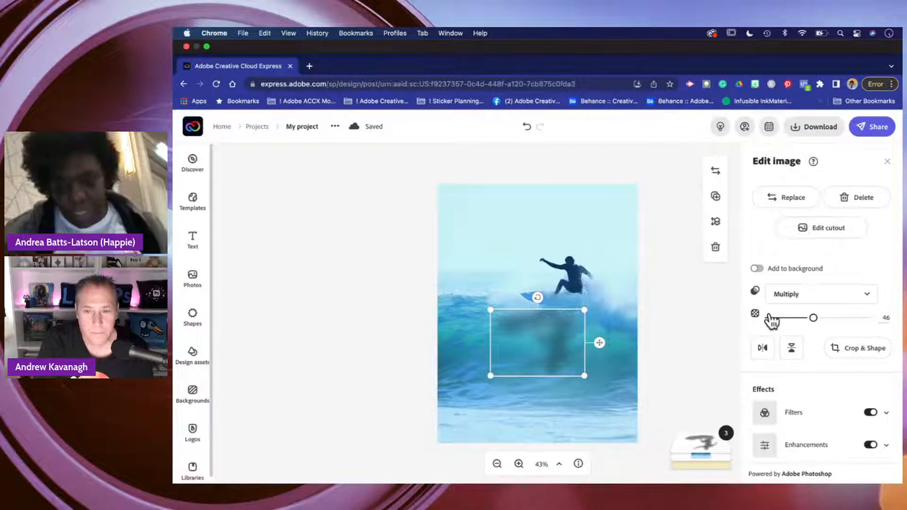
{"action": "left_click", "coordinate": [859, 199]}
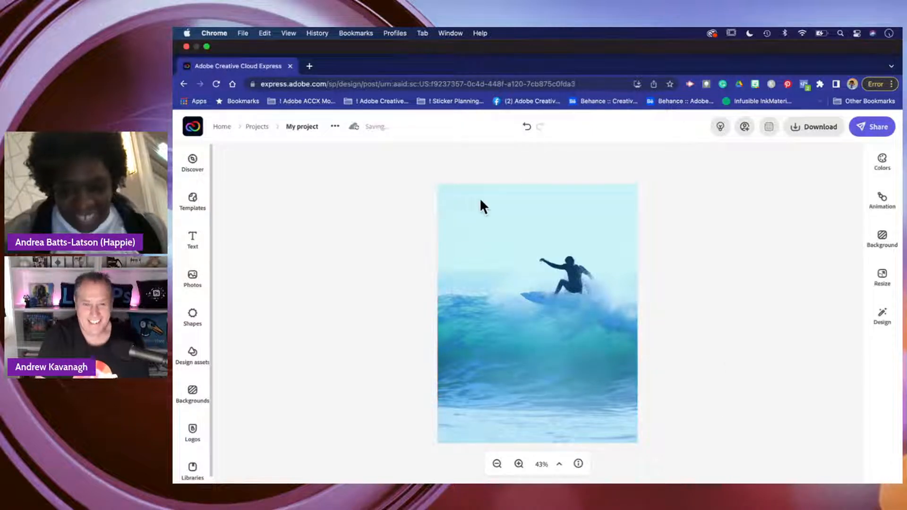
{"action": "left_click", "coordinate": [587, 287]}
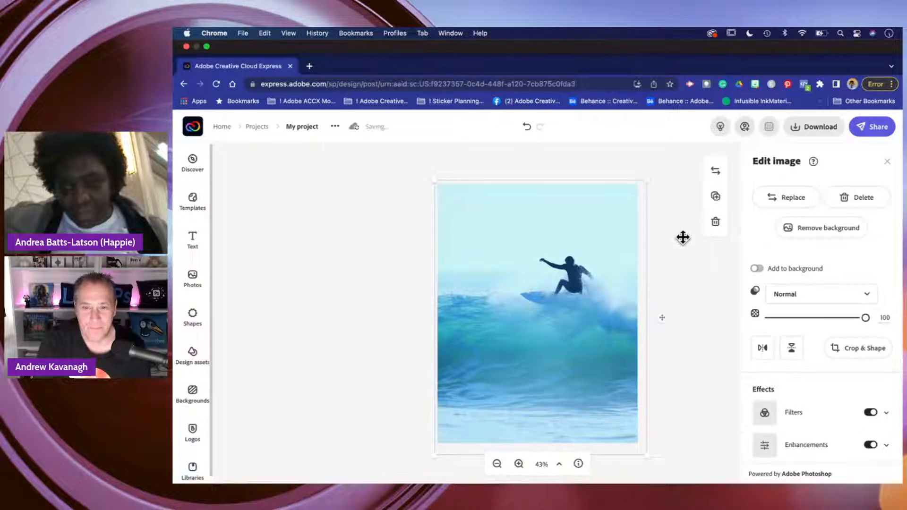
{"action": "left_click", "coordinate": [683, 238]}
{"action": "left_click", "coordinate": [602, 223]}
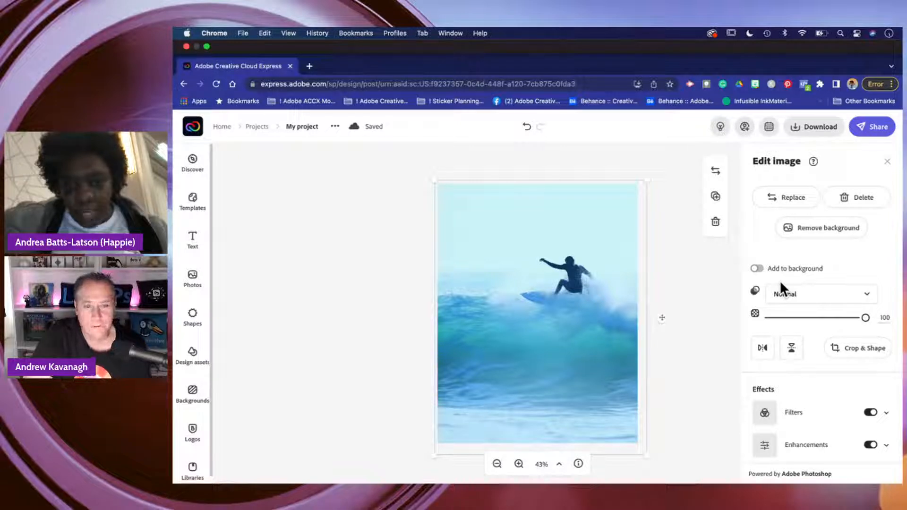
{"action": "left_click", "coordinate": [423, 235]}
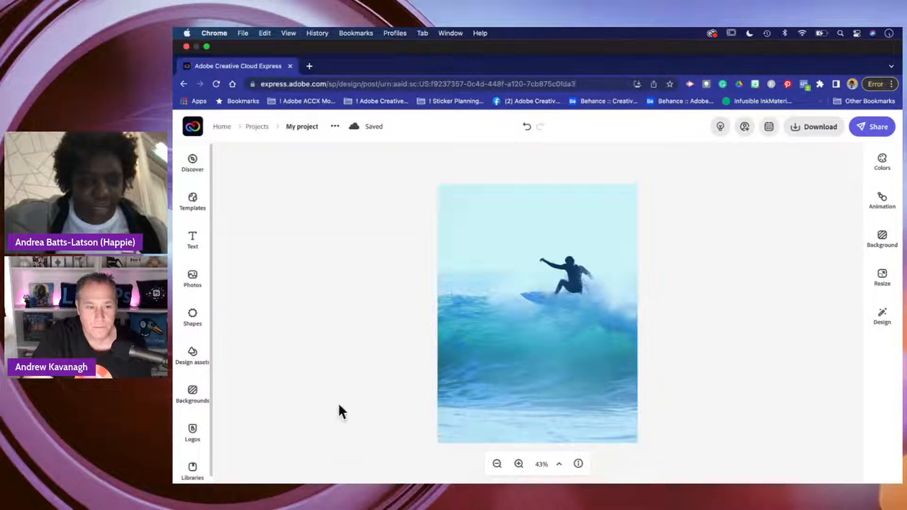
Add the text "Chaos" to the design, enlarge it to about size 117 and place it on the water below the surfer.
{"action": "left_click", "coordinate": [195, 246]}
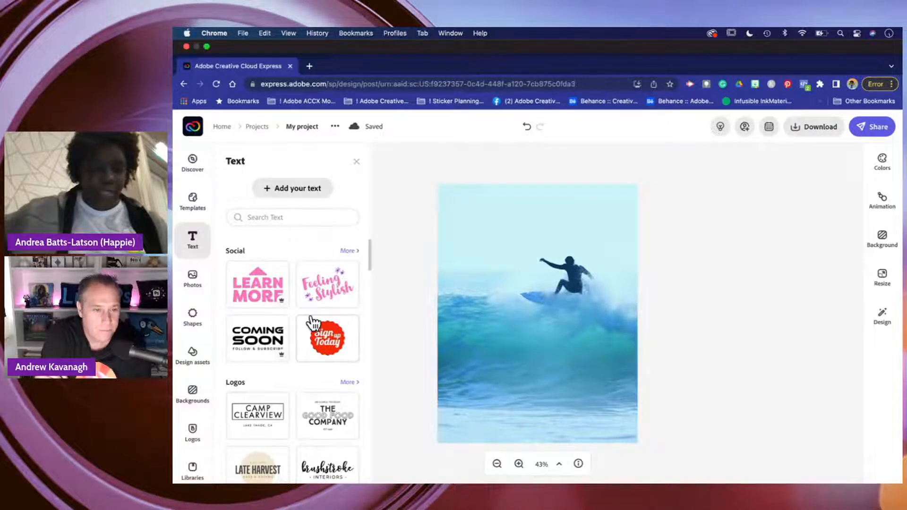
{"action": "scroll", "coordinate": [313, 324], "scroll_direction": "down", "scroll_amount": 15}
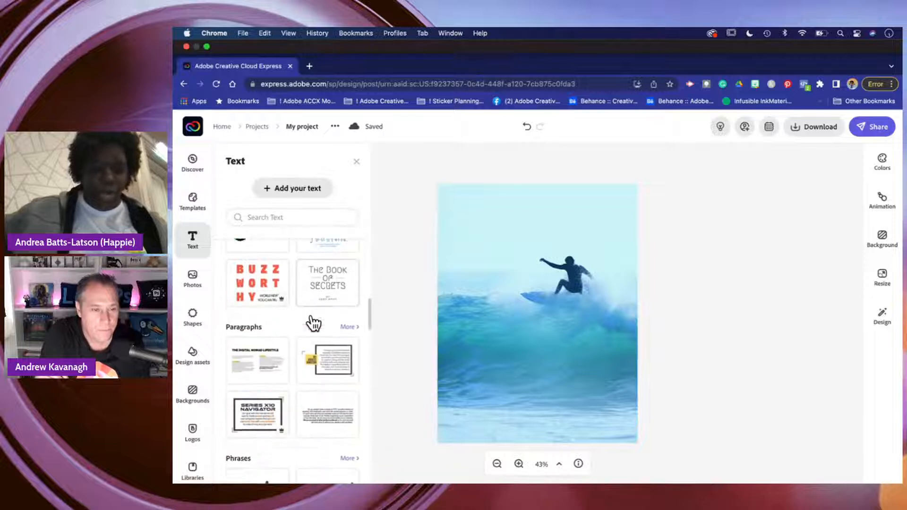
{"action": "scroll", "coordinate": [312, 324], "scroll_direction": "down", "scroll_amount": 6}
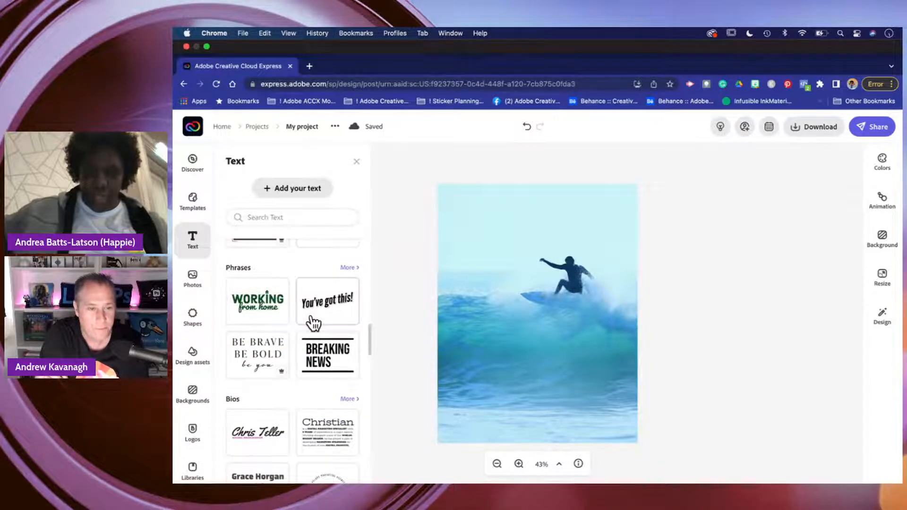
{"action": "scroll", "coordinate": [313, 323], "scroll_direction": "up", "scroll_amount": 15}
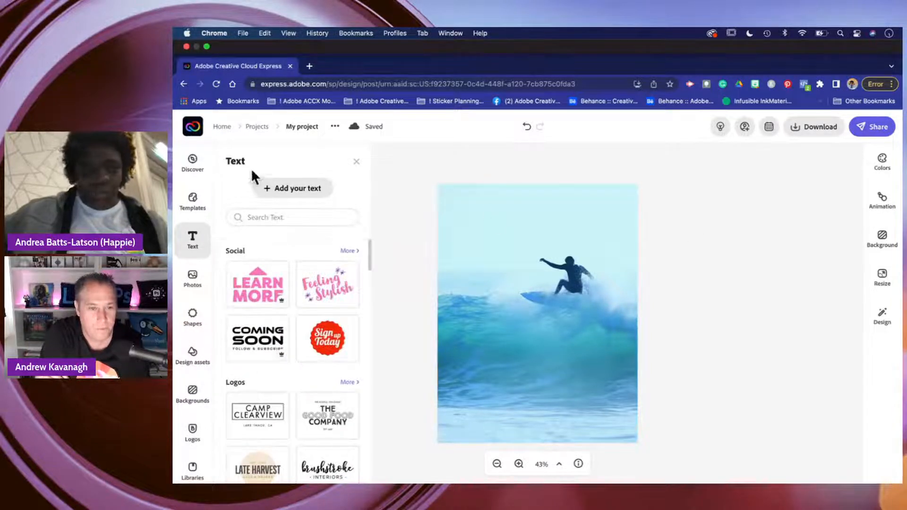
{"action": "left_click", "coordinate": [298, 189]}
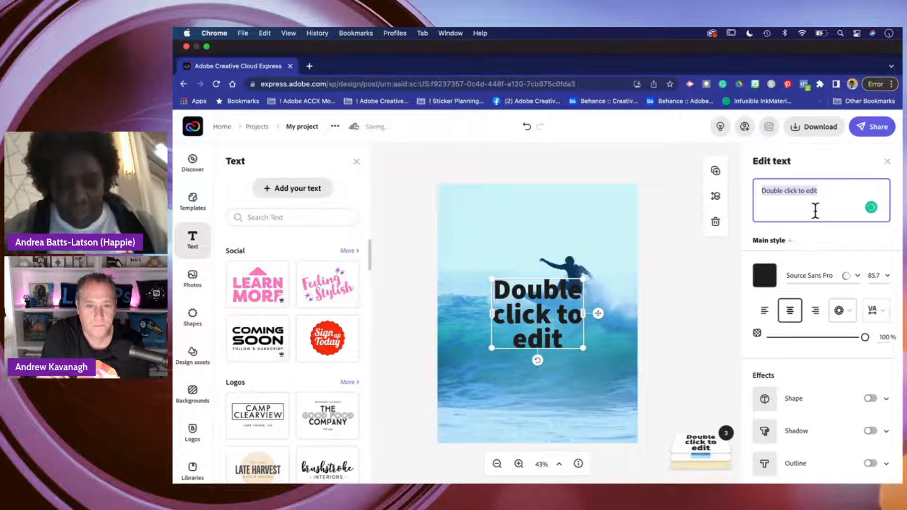
{"action": "type", "text": "Cha"}
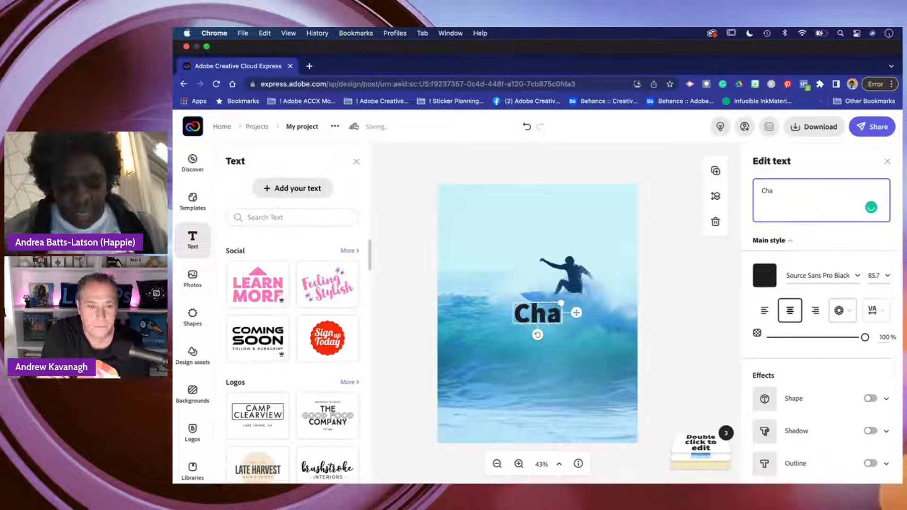
{"action": "type", "text": "a"}
{"action": "key", "text": "BackSpace"}
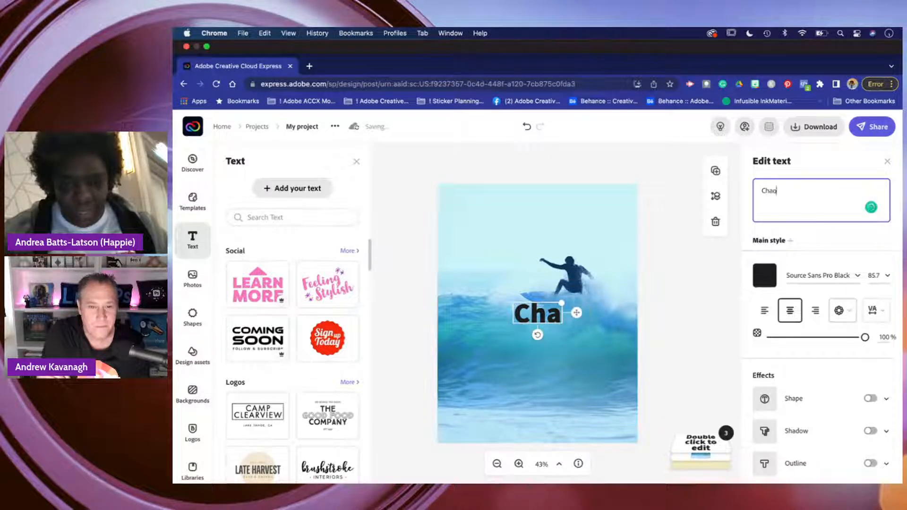
{"action": "type", "text": "os"}
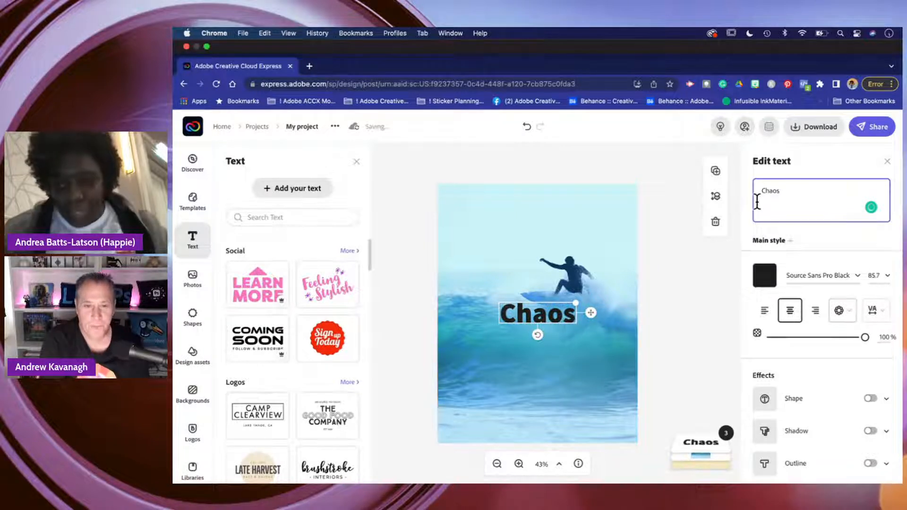
{"action": "left_click_drag", "start_coordinate": [575, 302], "coordinate": [603, 283]}
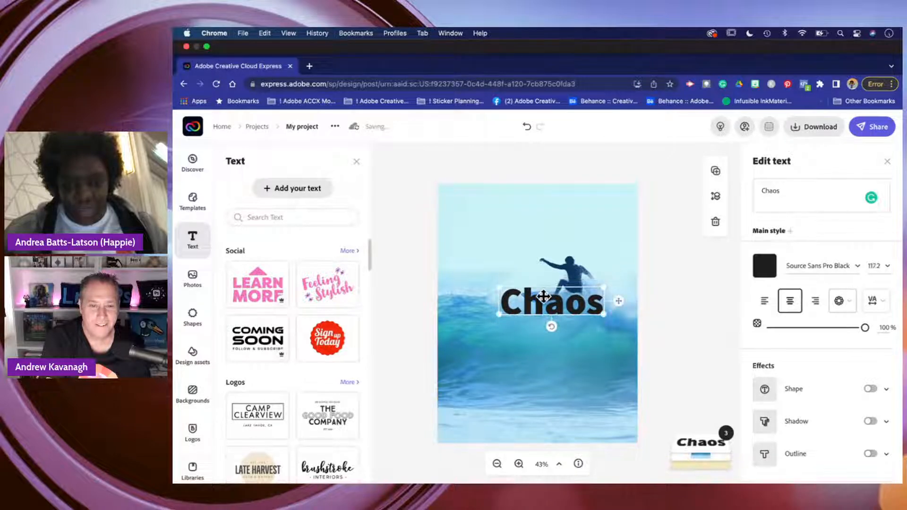
{"action": "left_click_drag", "start_coordinate": [550, 303], "coordinate": [537, 367]}
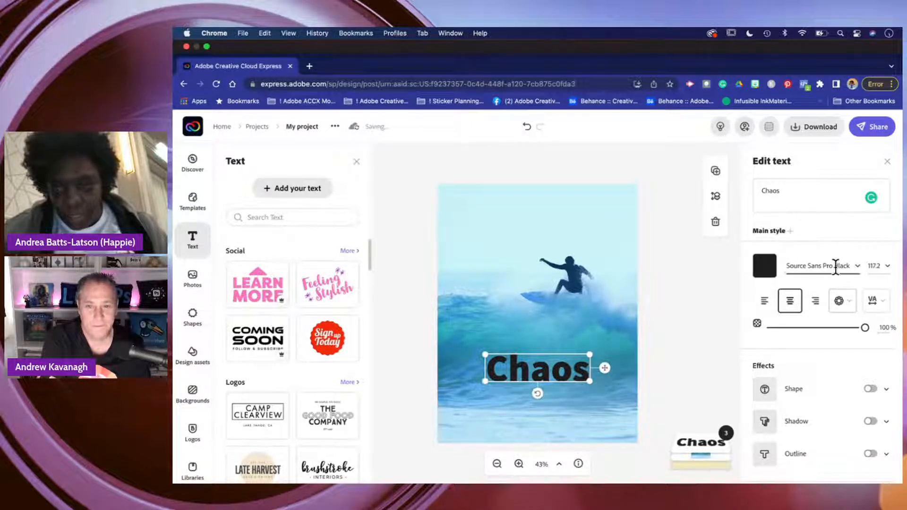
Recolor the Chaos text light blue, #58B3DD, by sampling the color from the wave in the photo.
{"action": "left_click", "coordinate": [765, 267]}
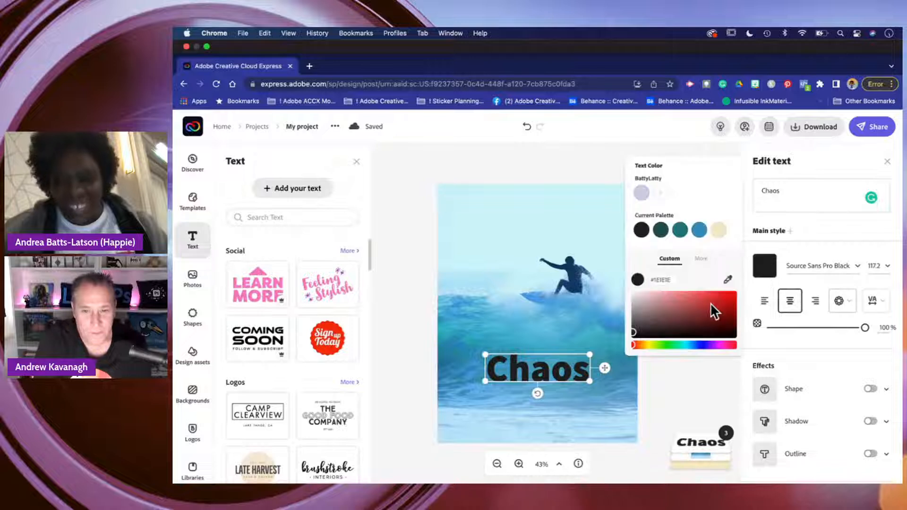
{"action": "left_click", "coordinate": [728, 280]}
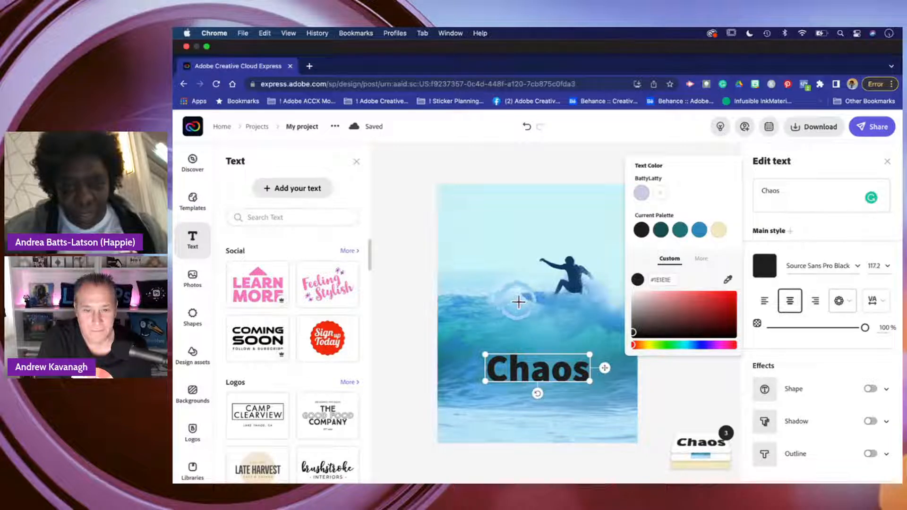
{"action": "left_click", "coordinate": [545, 315]}
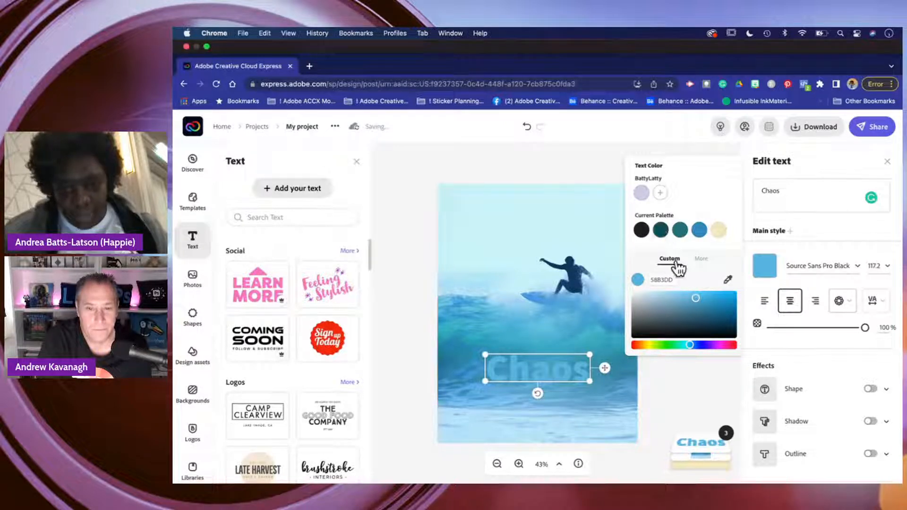
Curve the Chaos text into a downward, U-shaped arc, enlarge it to about size 73, and tilt it clockwise on the wave below the surfer.
{"action": "left_click", "coordinate": [847, 306]}
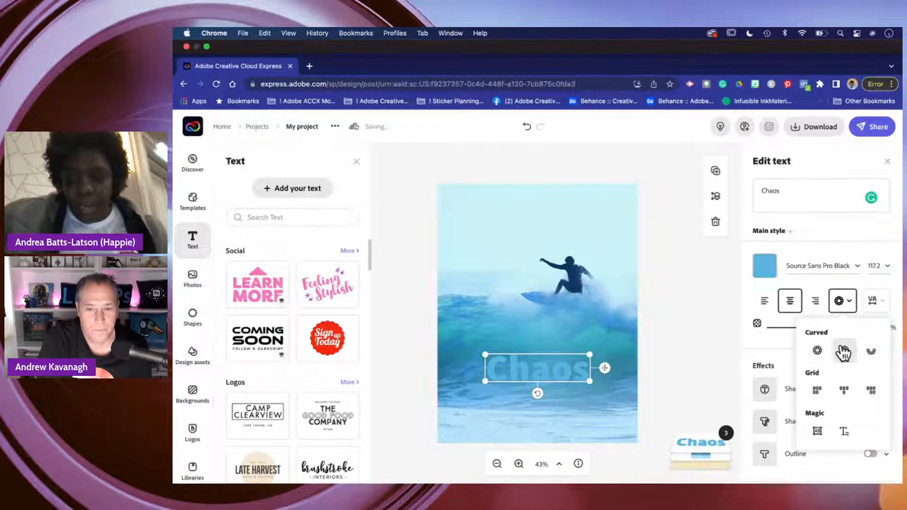
{"action": "left_click", "coordinate": [868, 358]}
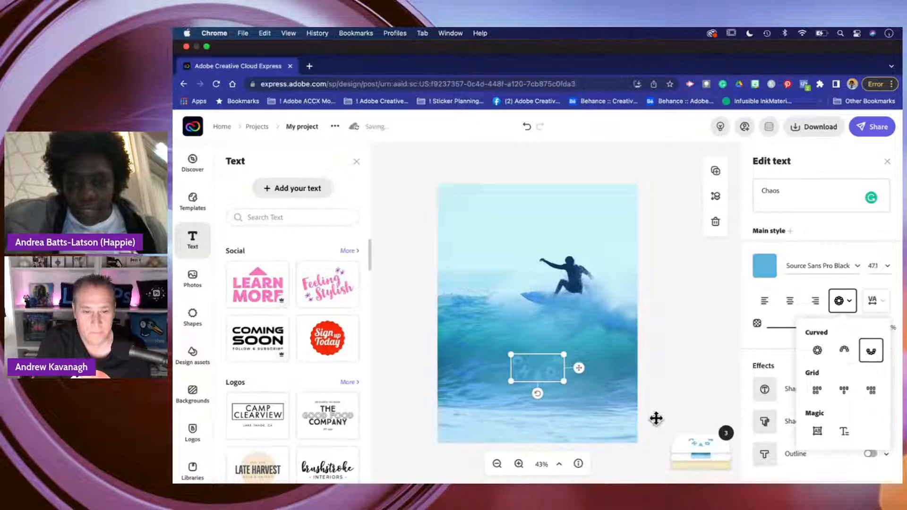
{"action": "left_click_drag", "start_coordinate": [509, 351], "coordinate": [480, 325]}
{"action": "mouse_move", "coordinate": [536, 359]}
{"action": "left_mouse_down"}
{"action": "mouse_move", "coordinate": [556, 356]}
{"action": "mouse_move", "coordinate": [549, 358]}
{"action": "left_mouse_up"}
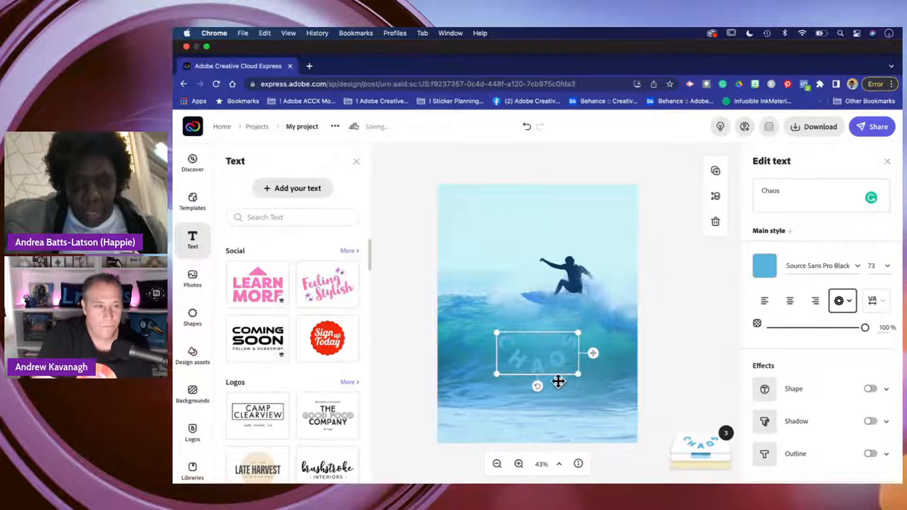
{"action": "left_click_drag", "start_coordinate": [541, 390], "coordinate": [532, 382]}
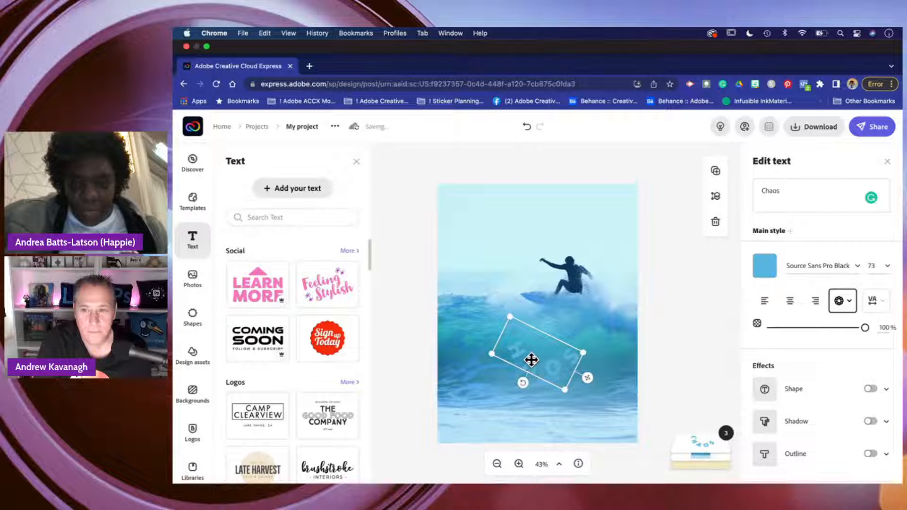
{"action": "left_click_drag", "start_coordinate": [530, 359], "coordinate": [525, 354]}
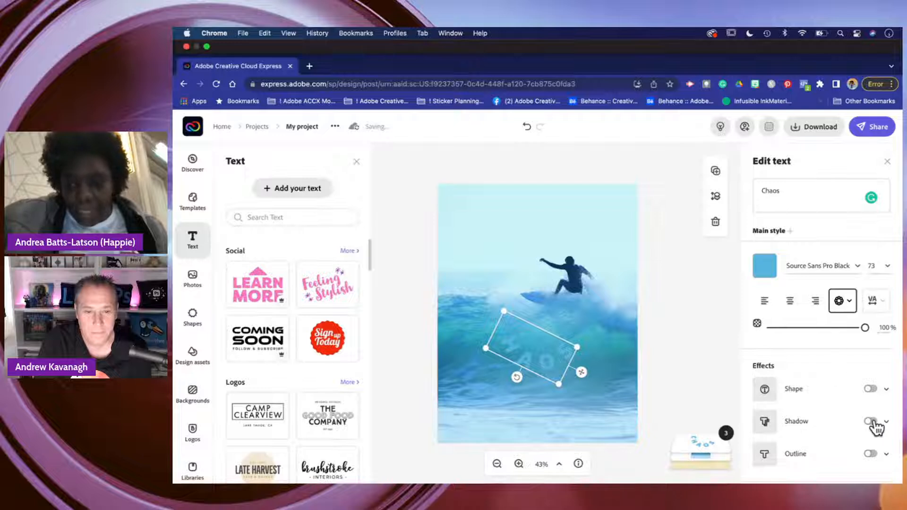
Turn on the Outline effect for the Chaos text with a thickness of 41 and enable Transparent text.
{"action": "left_click", "coordinate": [886, 454]}
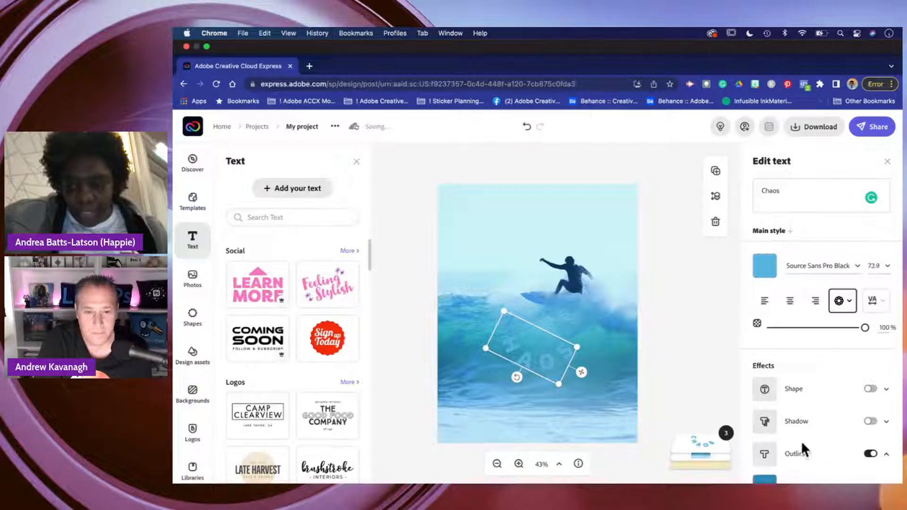
{"action": "scroll", "coordinate": [803, 443], "scroll_direction": "down", "scroll_amount": 2}
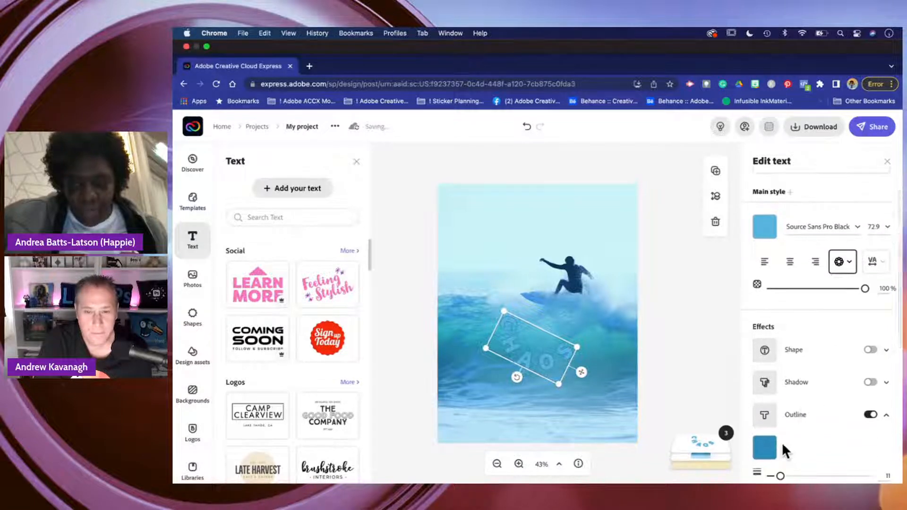
{"action": "left_click_drag", "start_coordinate": [782, 478], "coordinate": [810, 477]}
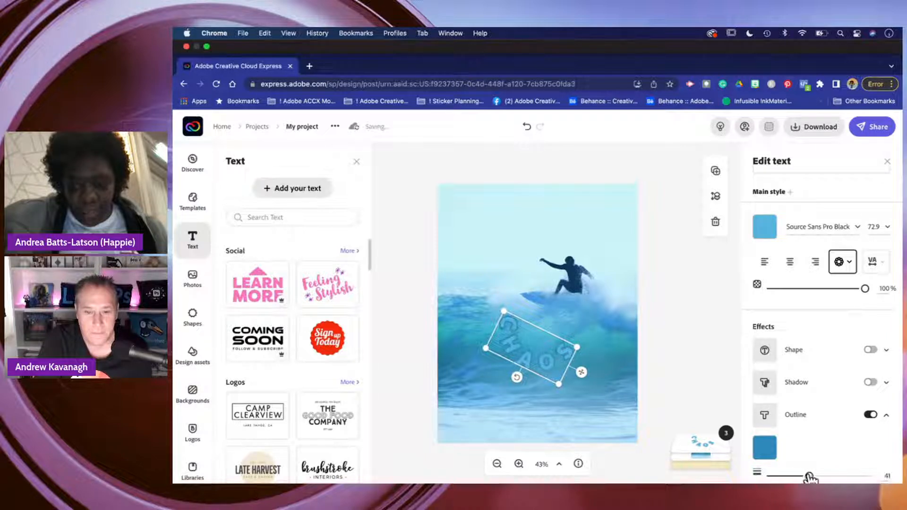
{"action": "scroll", "coordinate": [795, 429], "scroll_direction": "down", "scroll_amount": 3}
{"action": "scroll", "coordinate": [794, 429], "scroll_direction": "up", "scroll_amount": 2}
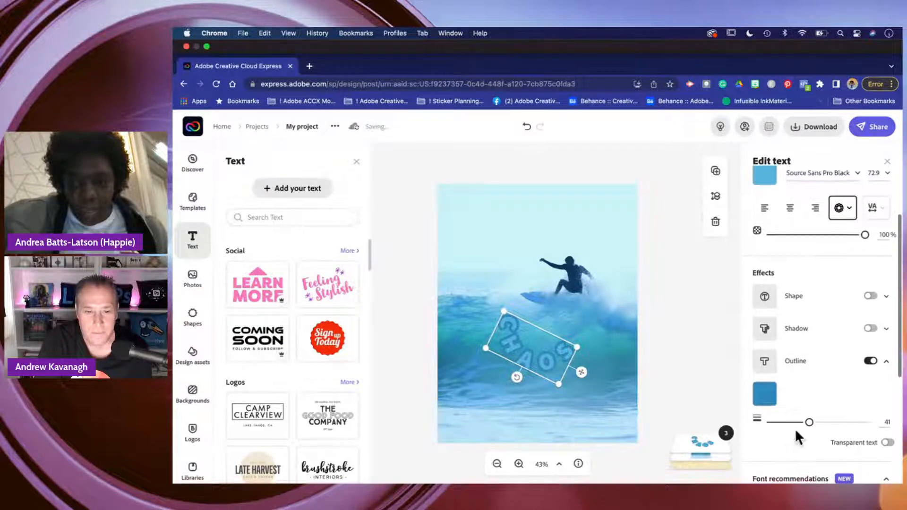
{"action": "left_click", "coordinate": [888, 443]}
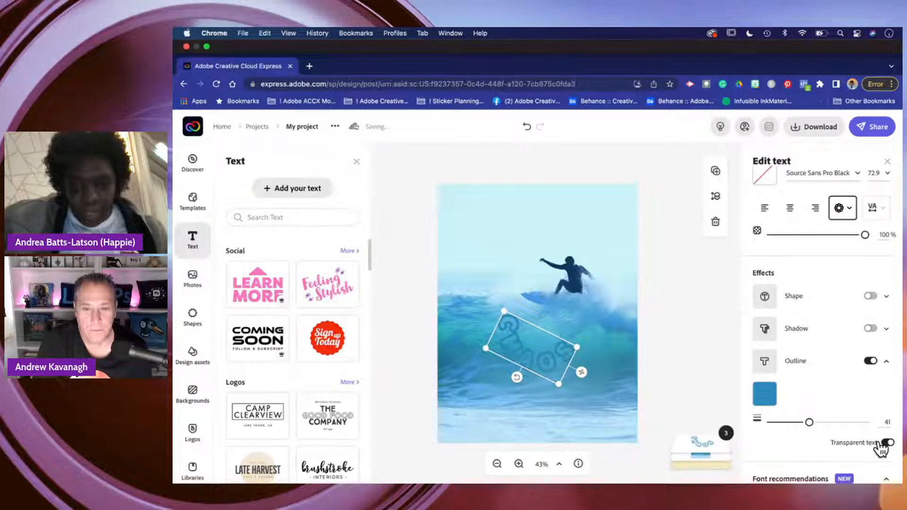
Turn on the Shadow effect for the Chaos text, try the cream palette color, and set the shadow to light blue.
{"action": "left_click", "coordinate": [870, 329]}
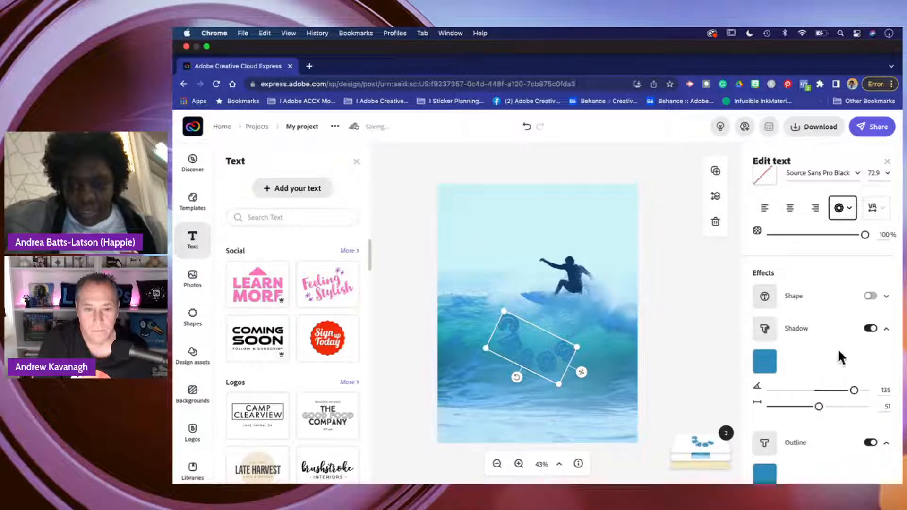
{"action": "scroll", "coordinate": [838, 348], "scroll_direction": "down", "scroll_amount": 3}
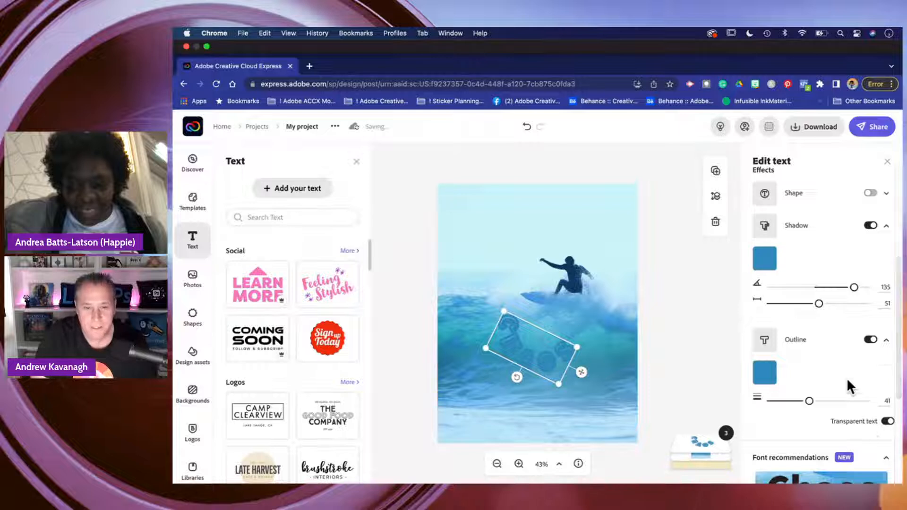
{"action": "scroll", "coordinate": [847, 378], "scroll_direction": "up", "scroll_amount": 5}
{"action": "scroll", "coordinate": [826, 376], "scroll_direction": "down", "scroll_amount": 1}
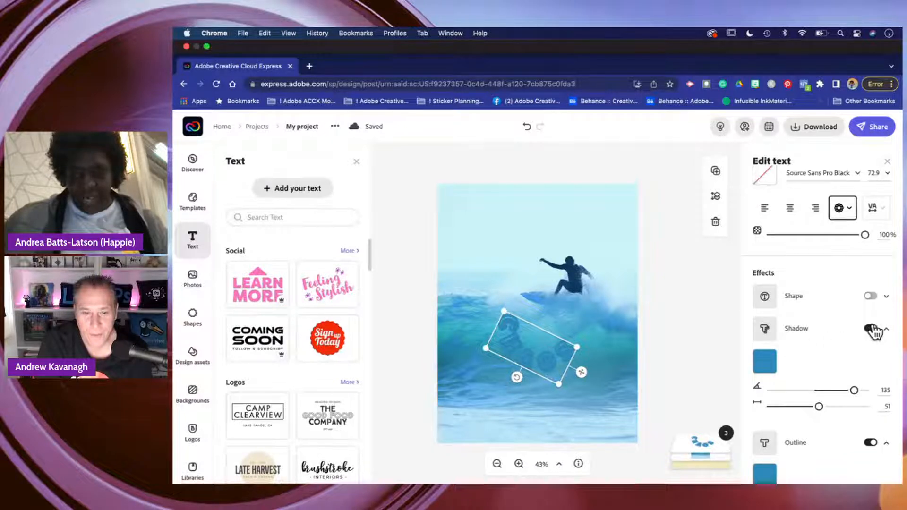
{"action": "scroll", "coordinate": [844, 359], "scroll_direction": "down", "scroll_amount": 1}
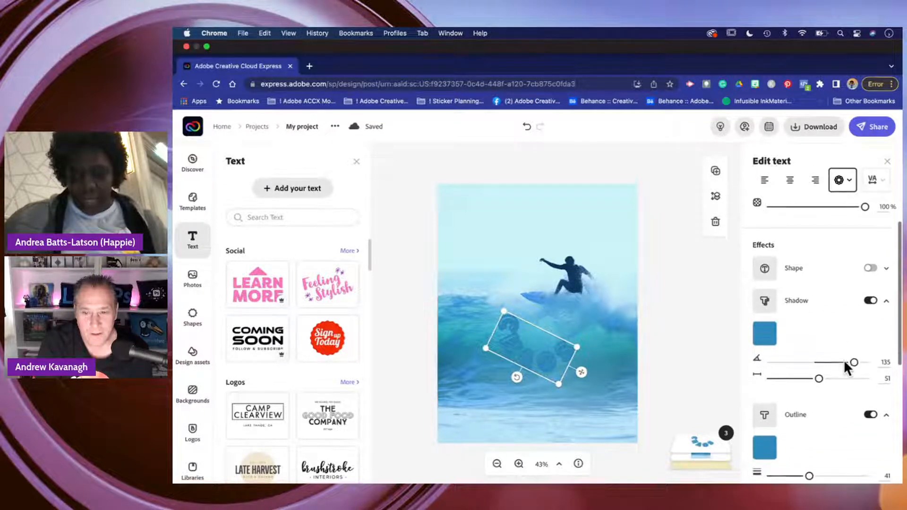
{"action": "left_click", "coordinate": [765, 330]}
{"action": "left_click", "coordinate": [718, 293]}
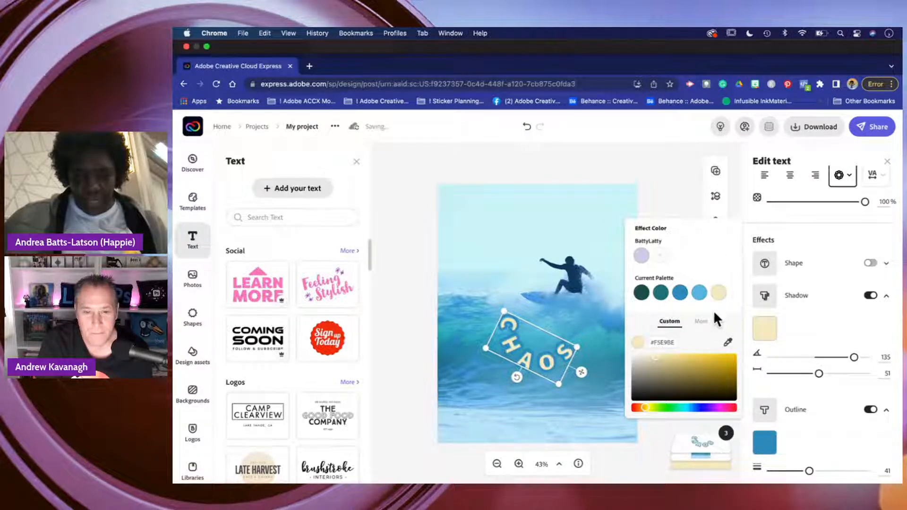
{"action": "left_click", "coordinate": [695, 295]}
{"action": "left_click", "coordinate": [830, 329]}
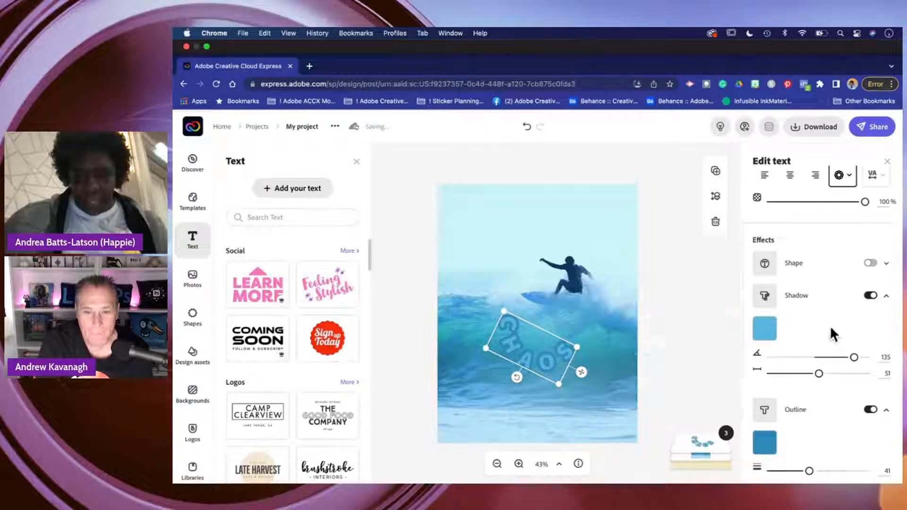
Turn off Transparent text for the outlined Chaos lettering.
{"action": "scroll", "coordinate": [787, 349], "scroll_direction": "down", "scroll_amount": 2}
{"action": "scroll", "coordinate": [786, 352], "scroll_direction": "down", "scroll_amount": 4}
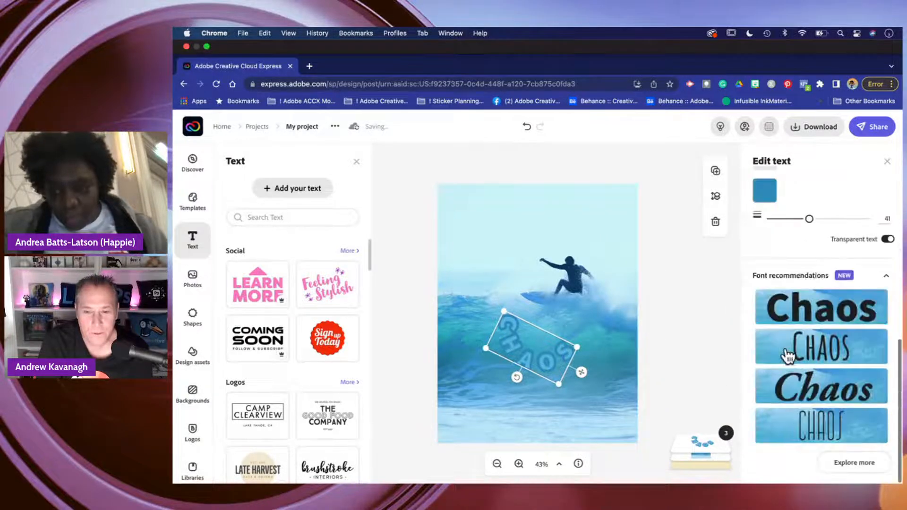
{"action": "left_click", "coordinate": [888, 240]}
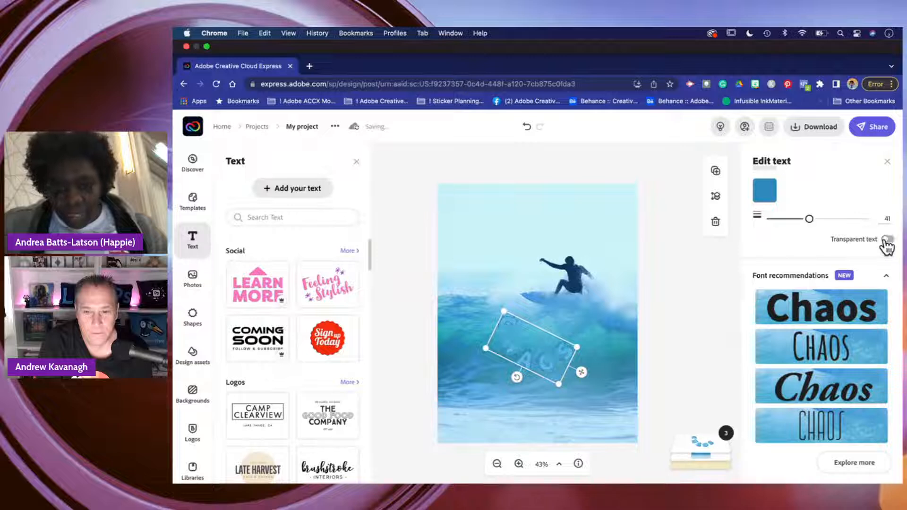
{"action": "scroll", "coordinate": [770, 267], "scroll_direction": "up", "scroll_amount": 5}
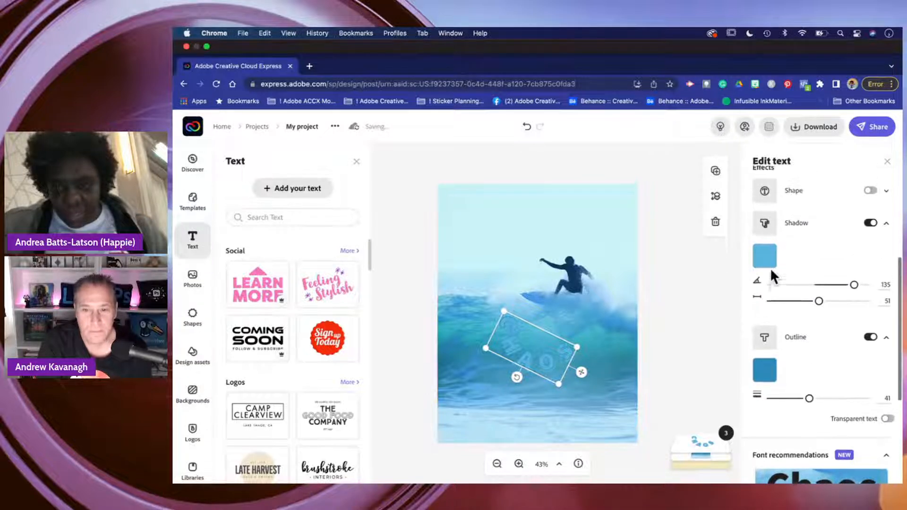
Set the Chaos text's shadow color to the palette teal #207178 and deselect the text.
{"action": "left_click", "coordinate": [765, 274]}
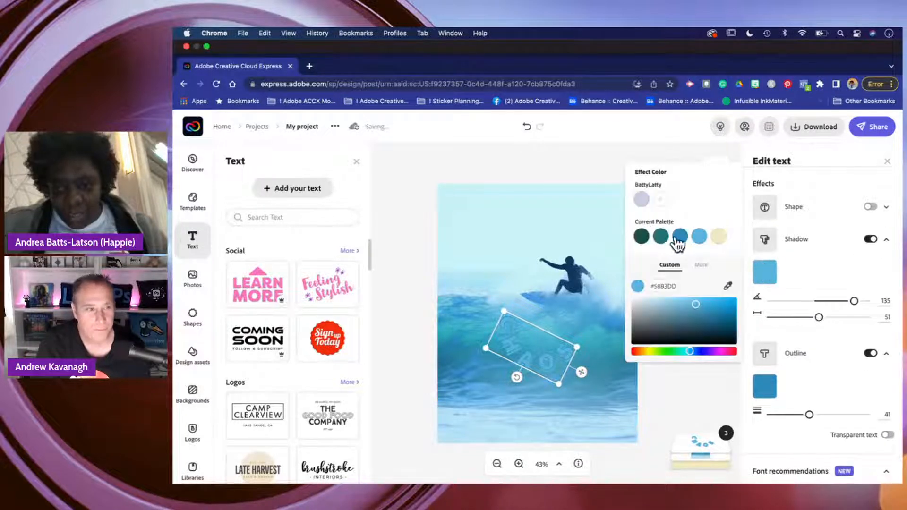
{"action": "left_click", "coordinate": [660, 237]}
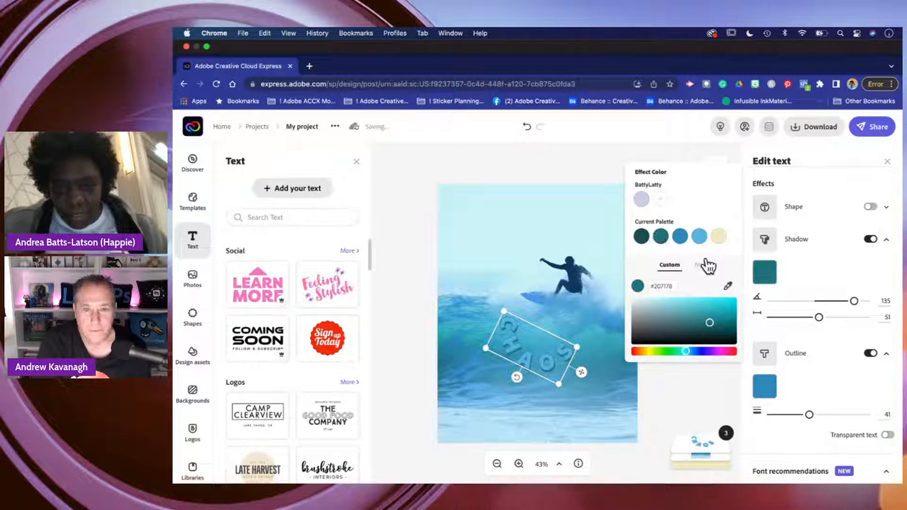
{"action": "left_click", "coordinate": [608, 166]}
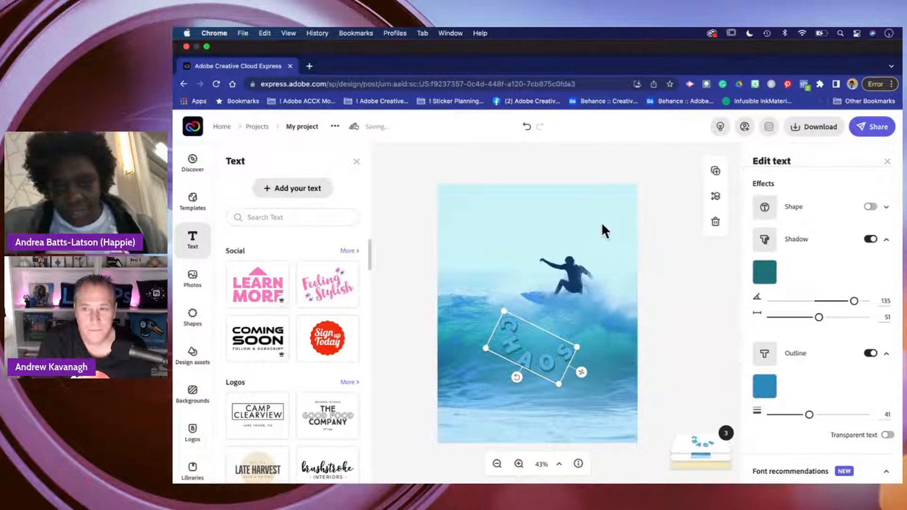
{"action": "left_click", "coordinate": [618, 231]}
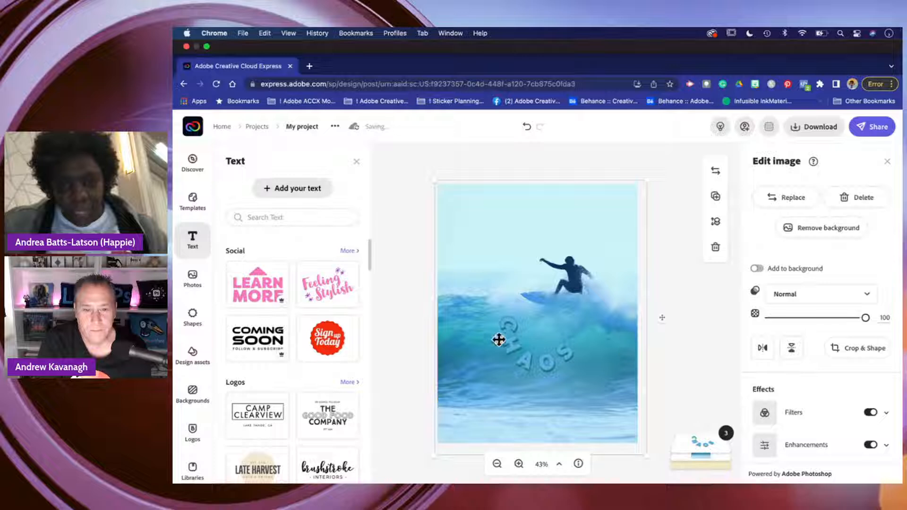
{"action": "left_click", "coordinate": [525, 355]}
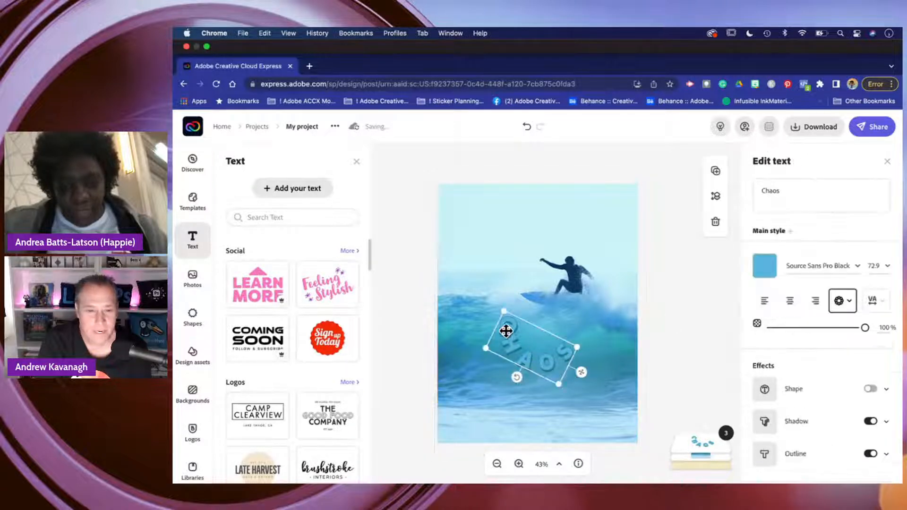
{"action": "left_click", "coordinate": [680, 303]}
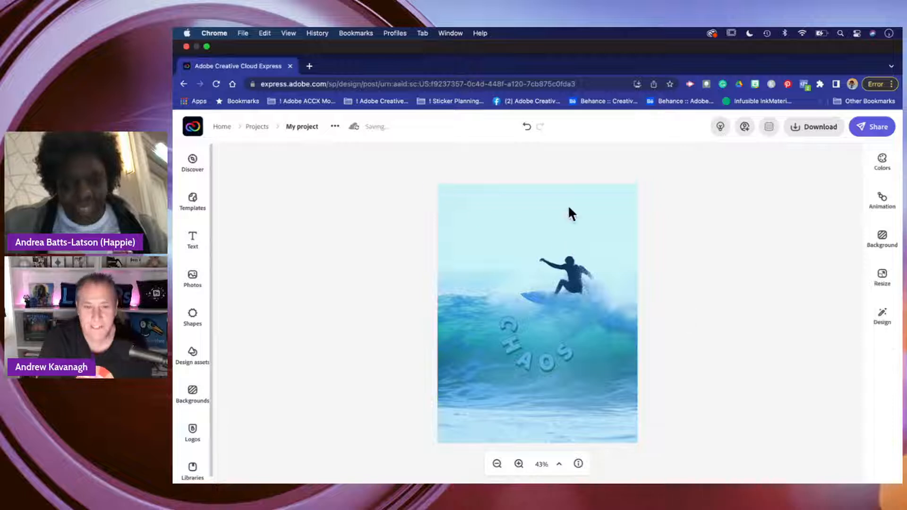
Try the Sofachrome Regular font on the Chaos text.
{"action": "left_click", "coordinate": [524, 358]}
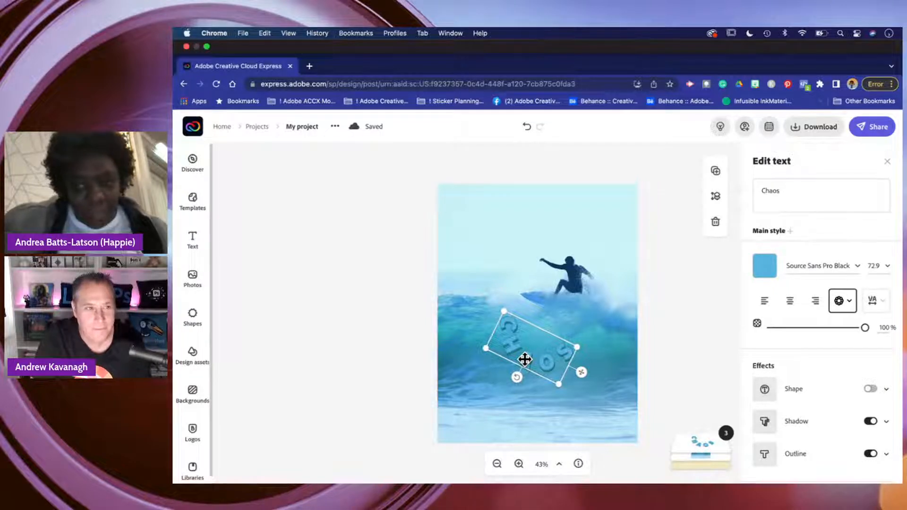
{"action": "left_click", "coordinate": [857, 267]}
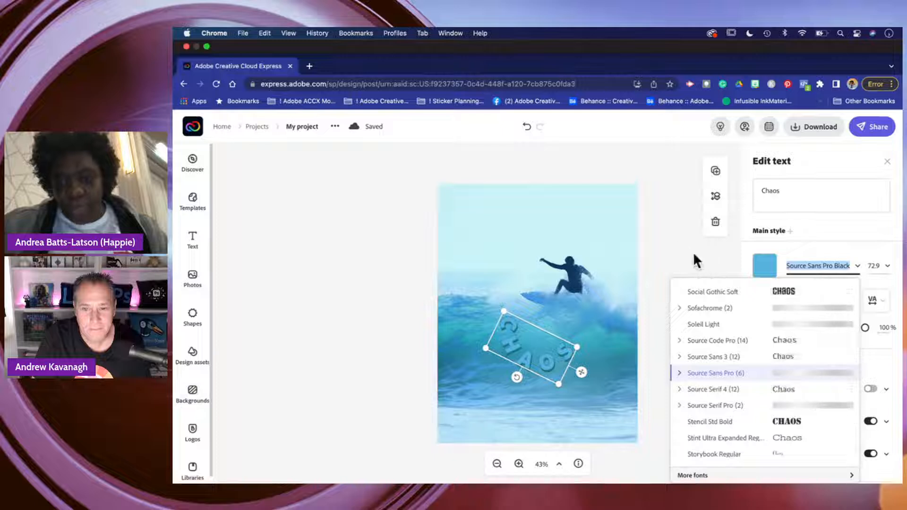
{"action": "left_click", "coordinate": [749, 308]}
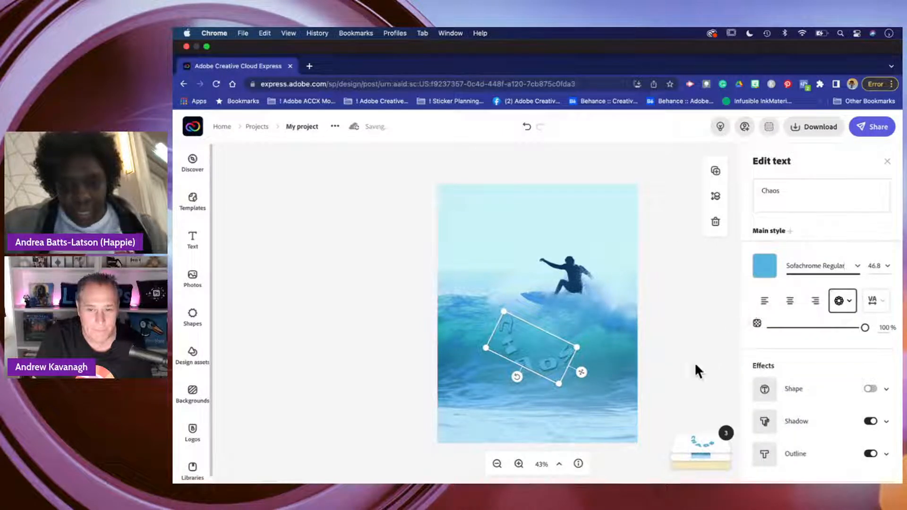
Try a recommended font on the Chaos text, and apply the recommended Kinto Sans Black instead.
{"action": "scroll", "coordinate": [815, 359], "scroll_direction": "down", "scroll_amount": 5}
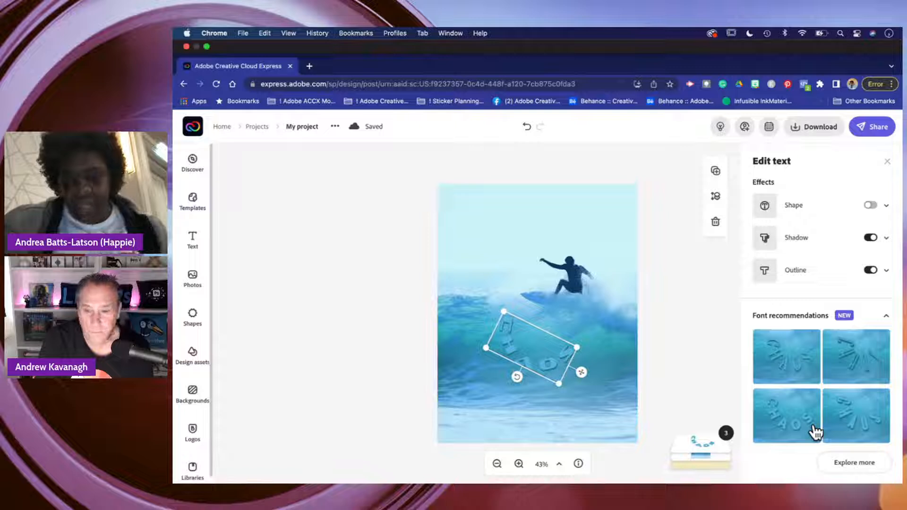
{"action": "left_click", "coordinate": [851, 464]}
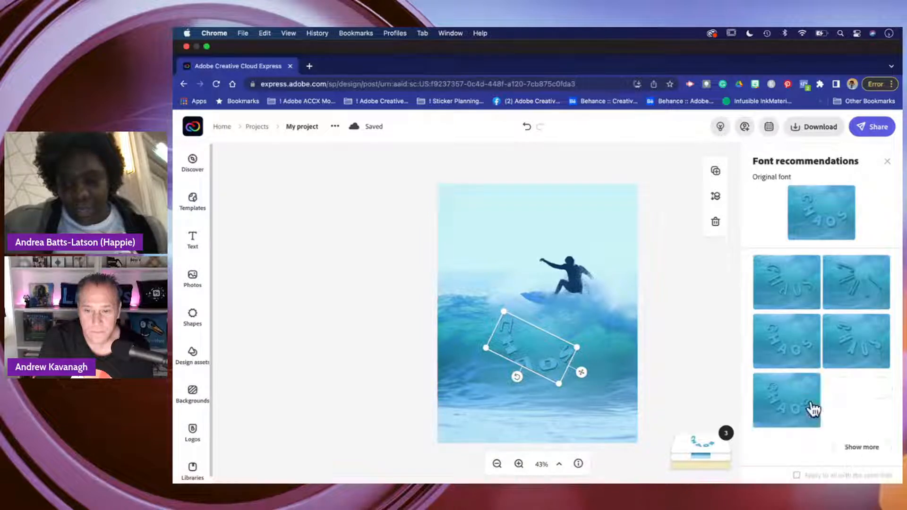
{"action": "scroll", "coordinate": [804, 326], "scroll_direction": "down", "scroll_amount": 2}
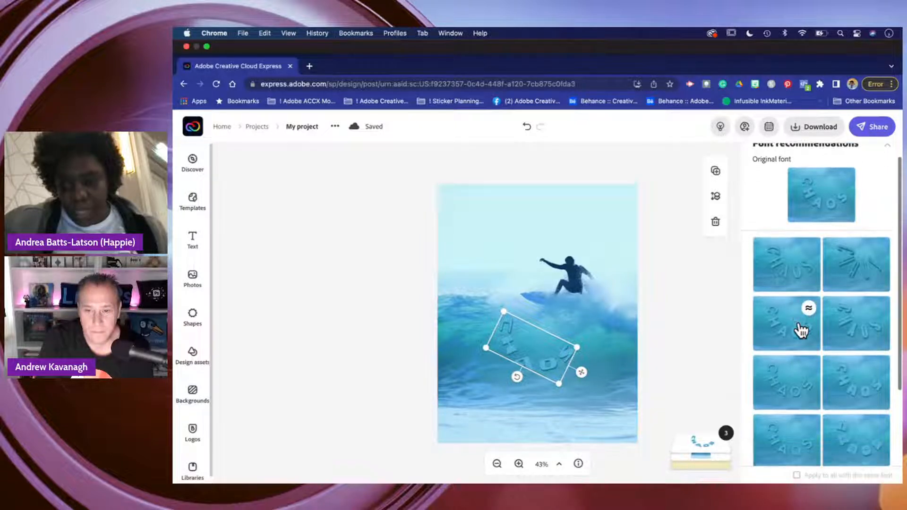
{"action": "left_click", "coordinate": [847, 376]}
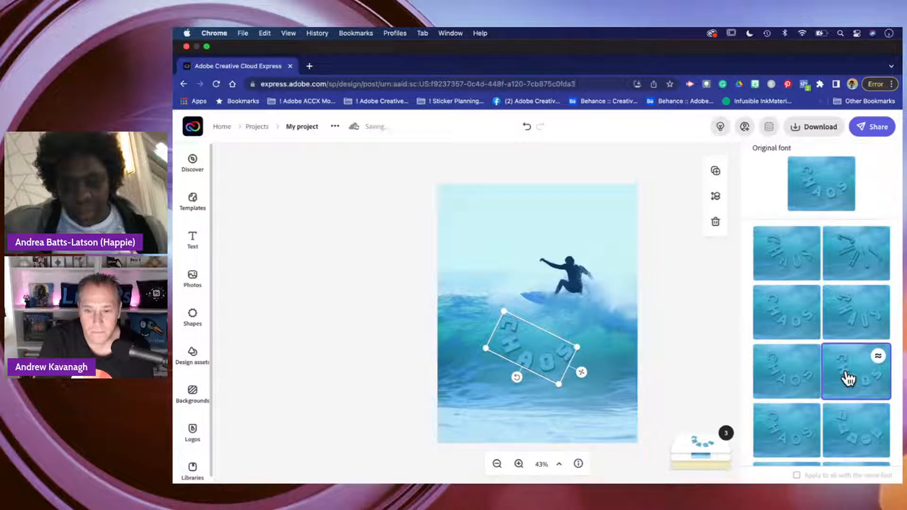
{"action": "scroll", "coordinate": [849, 378], "scroll_direction": "down", "scroll_amount": 4}
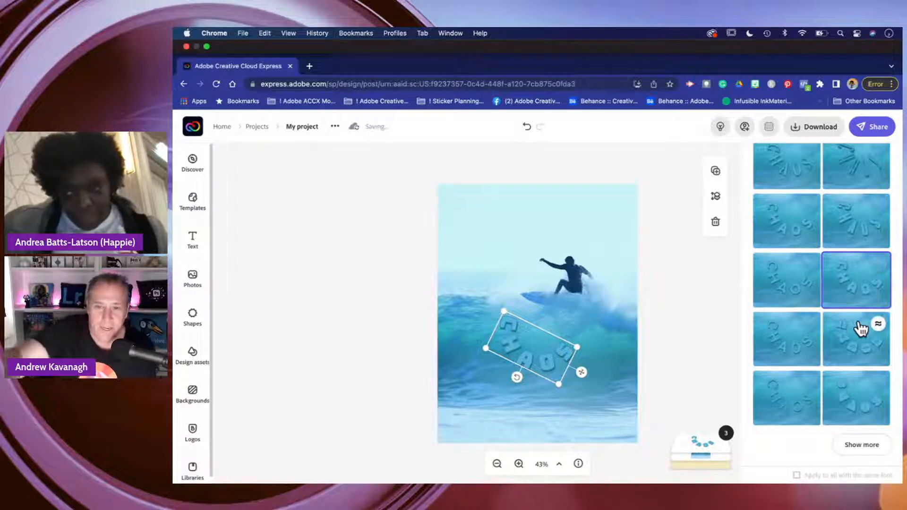
{"action": "scroll", "coordinate": [829, 248], "scroll_direction": "up", "scroll_amount": 3}
{"action": "scroll", "coordinate": [829, 248], "scroll_direction": "up", "scroll_amount": 2}
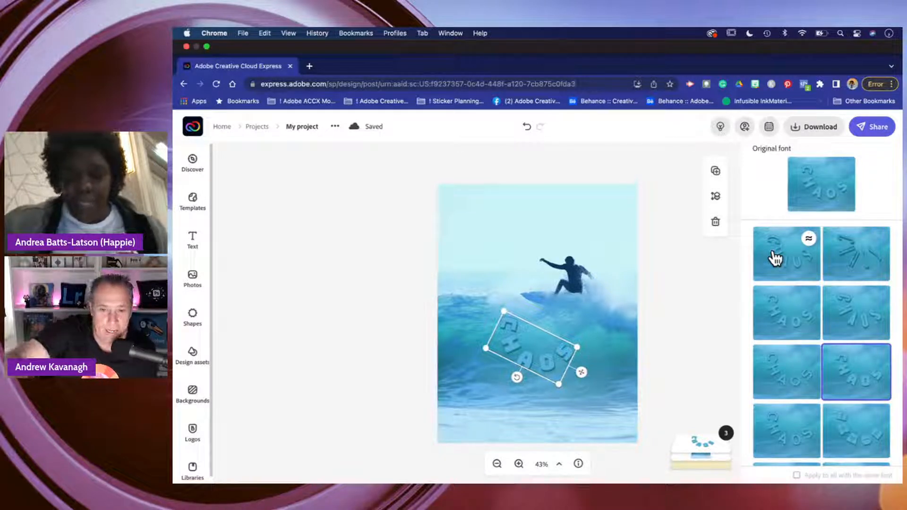
{"action": "left_click", "coordinate": [781, 318]}
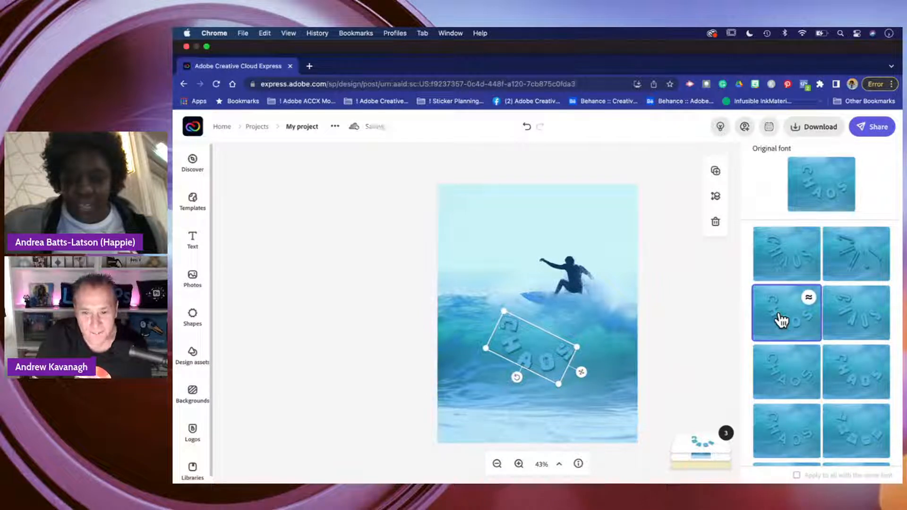
Load more font recommendations for the Chaos text, look through the alternatives, and deselect the text.
{"action": "scroll", "coordinate": [780, 320], "scroll_direction": "down", "scroll_amount": 3}
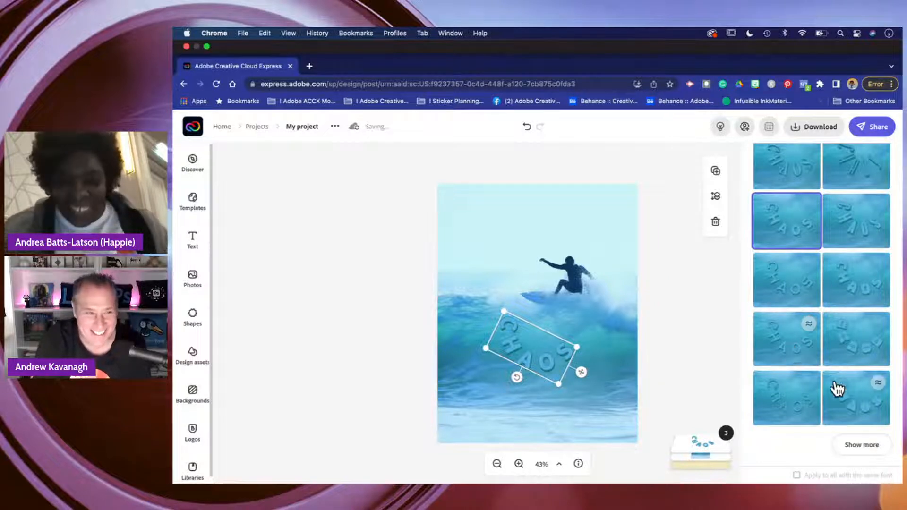
{"action": "left_click", "coordinate": [865, 451]}
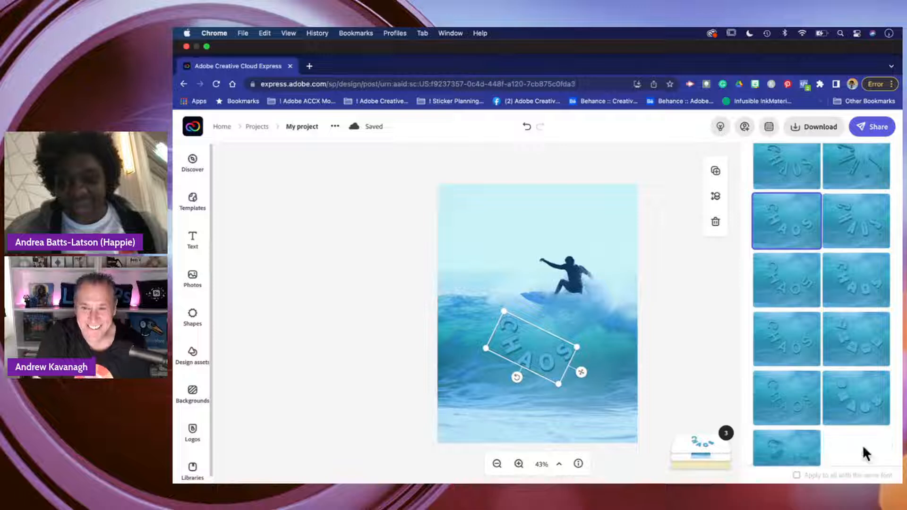
{"action": "scroll", "coordinate": [822, 348], "scroll_direction": "down", "scroll_amount": 5}
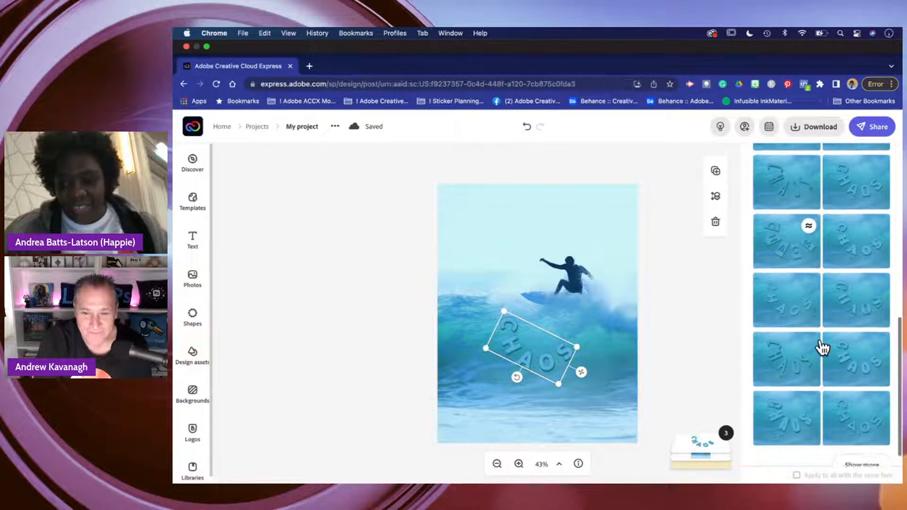
{"action": "scroll", "coordinate": [822, 349], "scroll_direction": "down", "scroll_amount": 1}
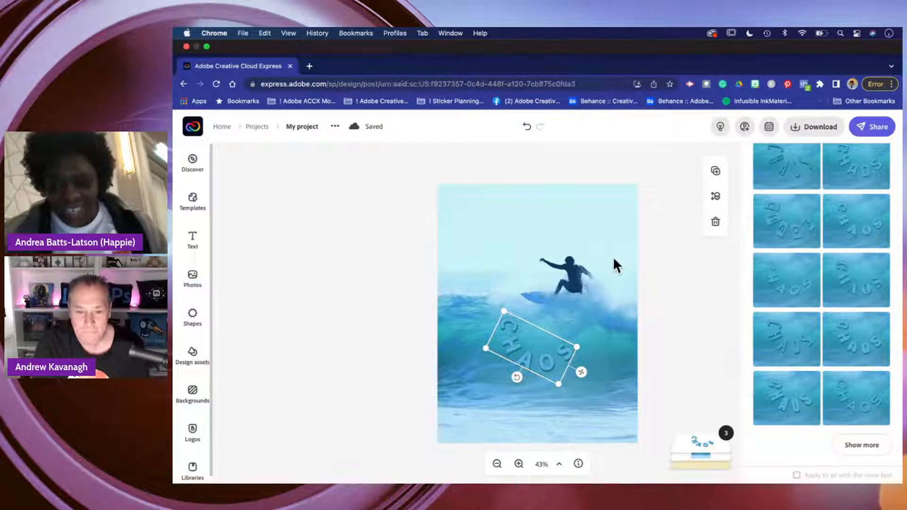
{"action": "left_click", "coordinate": [382, 308]}
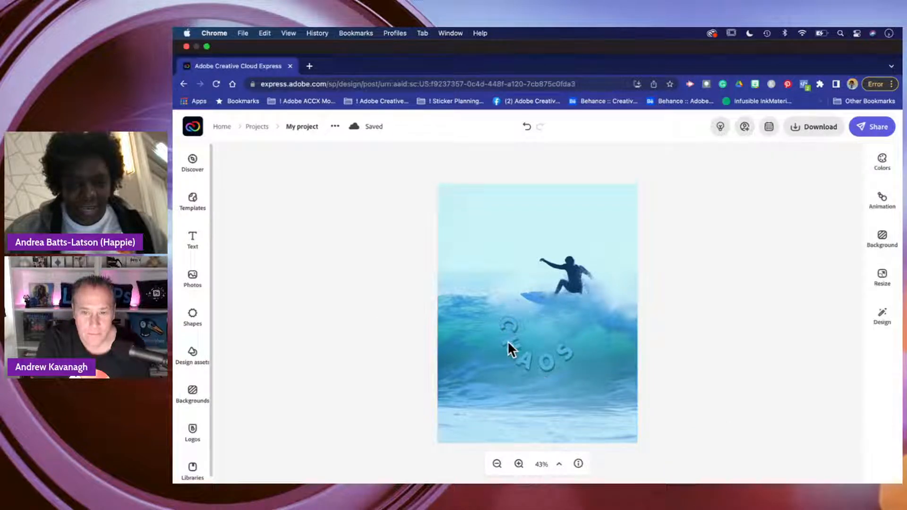
Increase the letter spacing of the Chaos text to spread its letters farther apart along the curve.
{"action": "left_click", "coordinate": [531, 355]}
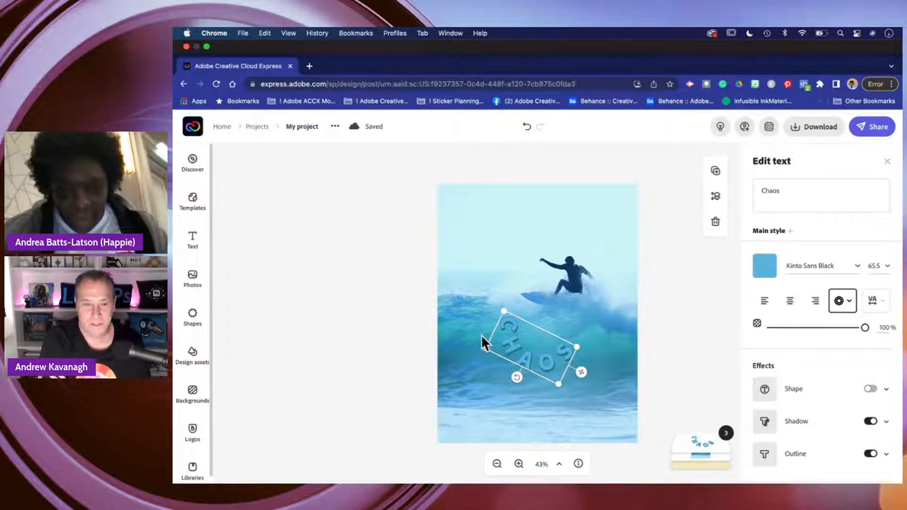
{"action": "left_click", "coordinate": [874, 301]}
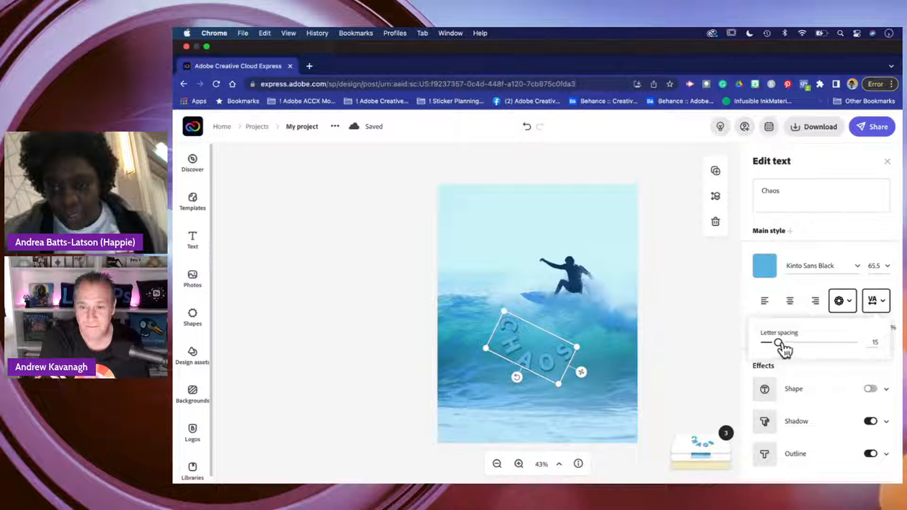
{"action": "left_click_drag", "start_coordinate": [779, 344], "coordinate": [795, 343]}
{"action": "left_click", "coordinate": [398, 259]}
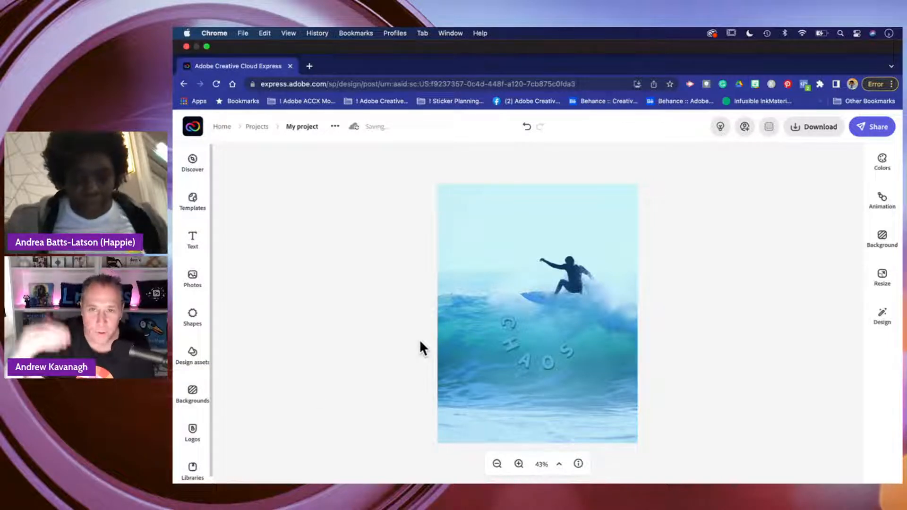
Examine the font recommendations for the more widely spaced Chaos lettering without applying another font.
{"action": "left_click", "coordinate": [509, 344]}
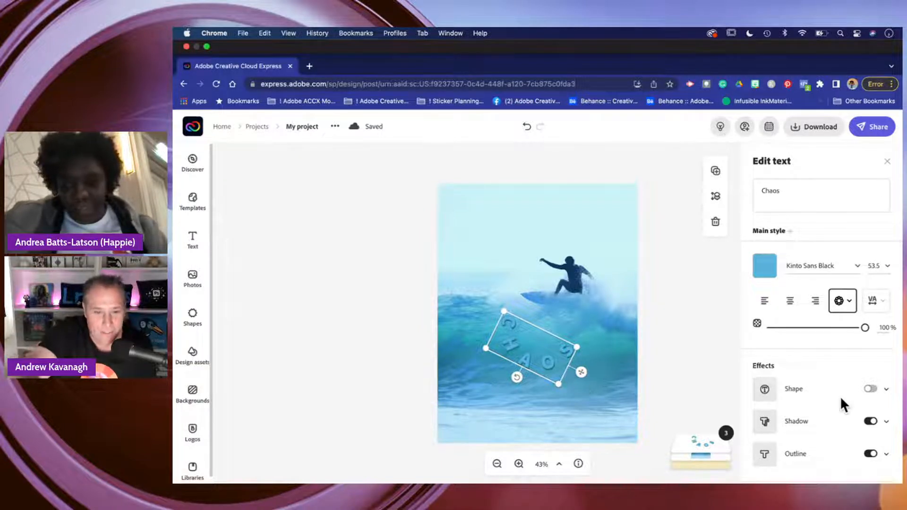
{"action": "scroll", "coordinate": [841, 407], "scroll_direction": "down", "scroll_amount": 4}
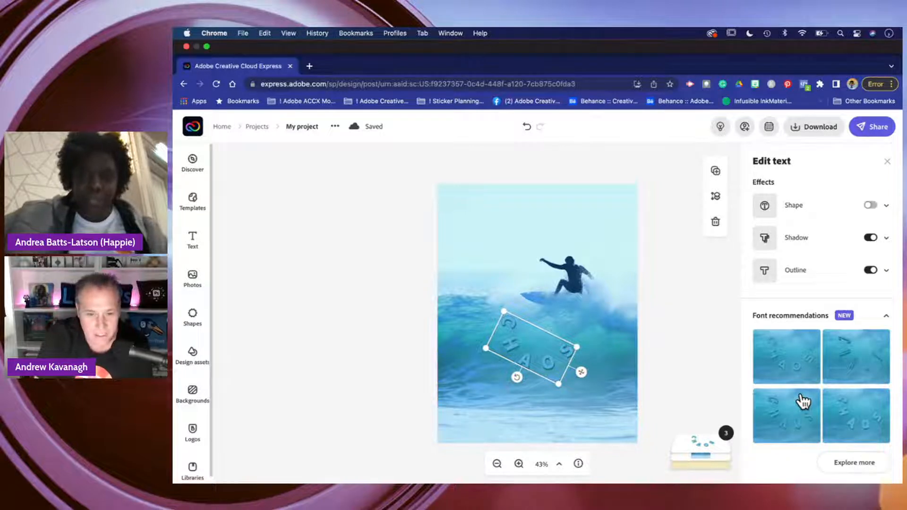
{"action": "left_click", "coordinate": [844, 463]}
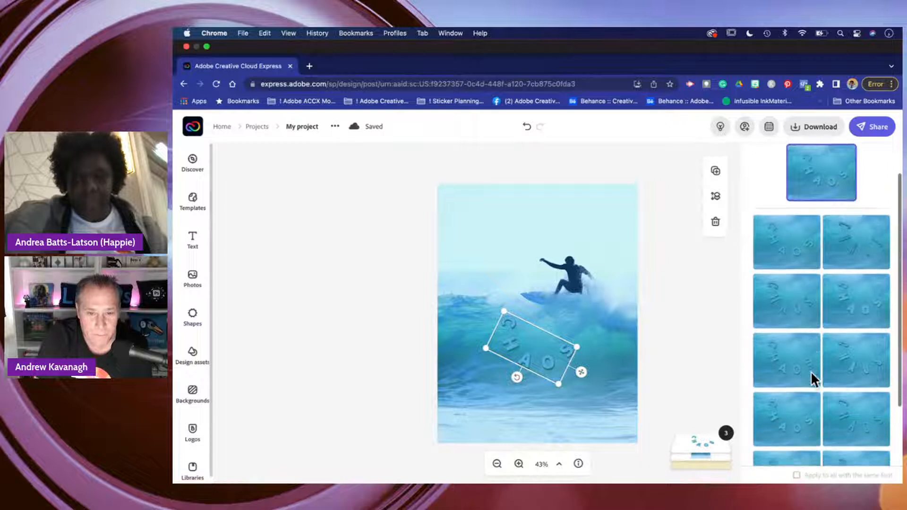
{"action": "scroll", "coordinate": [811, 372], "scroll_direction": "down", "scroll_amount": 5}
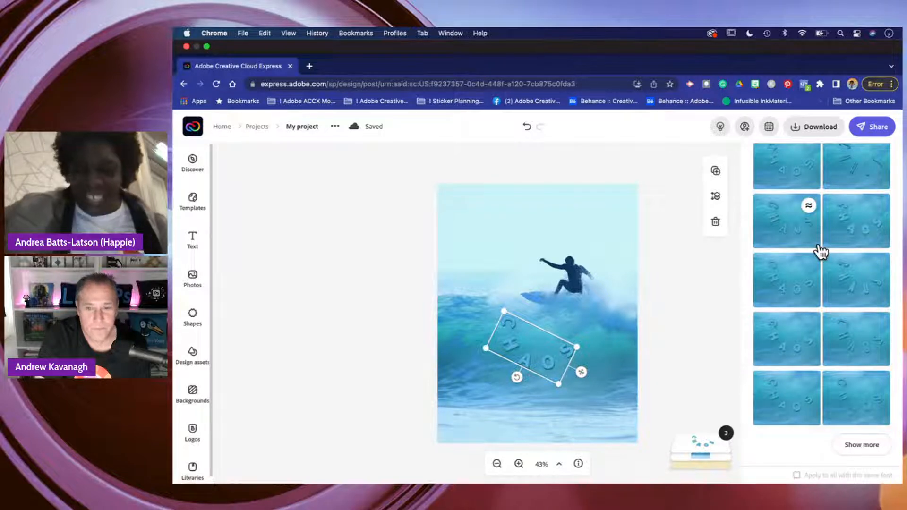
{"action": "scroll", "coordinate": [826, 172], "scroll_direction": "up", "scroll_amount": 5}
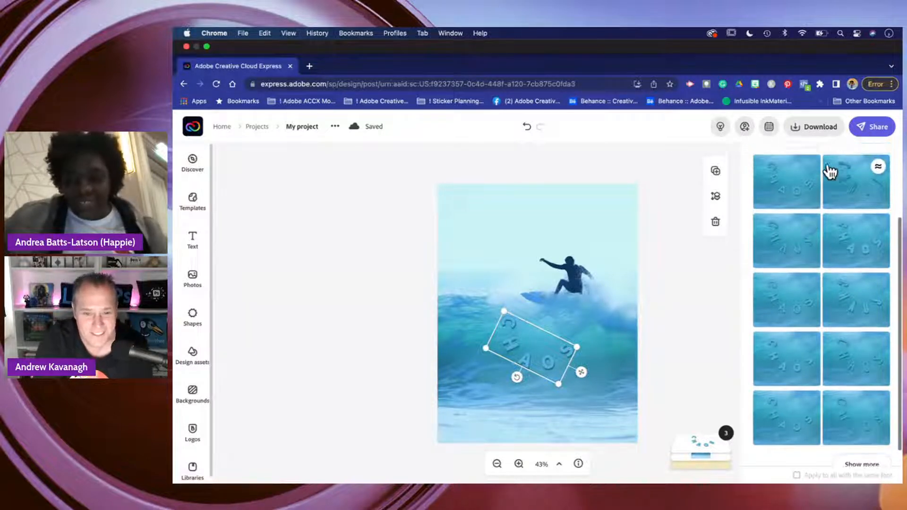
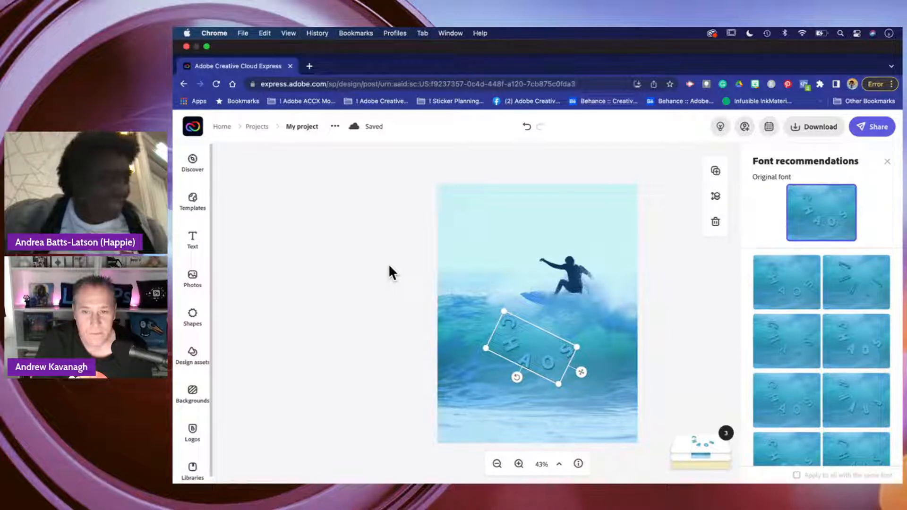
{"action": "left_click", "coordinate": [364, 221]}
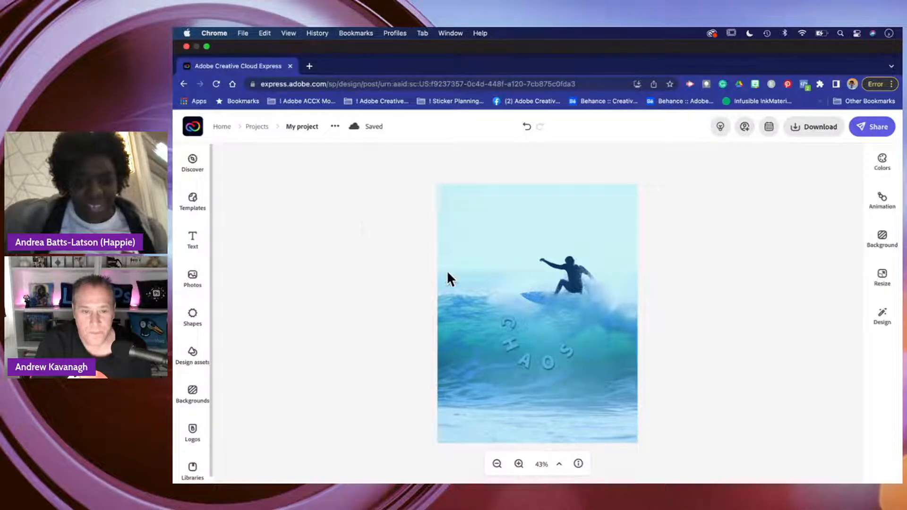
{"action": "left_click", "coordinate": [510, 347]}
{"action": "left_click", "coordinate": [398, 324]}
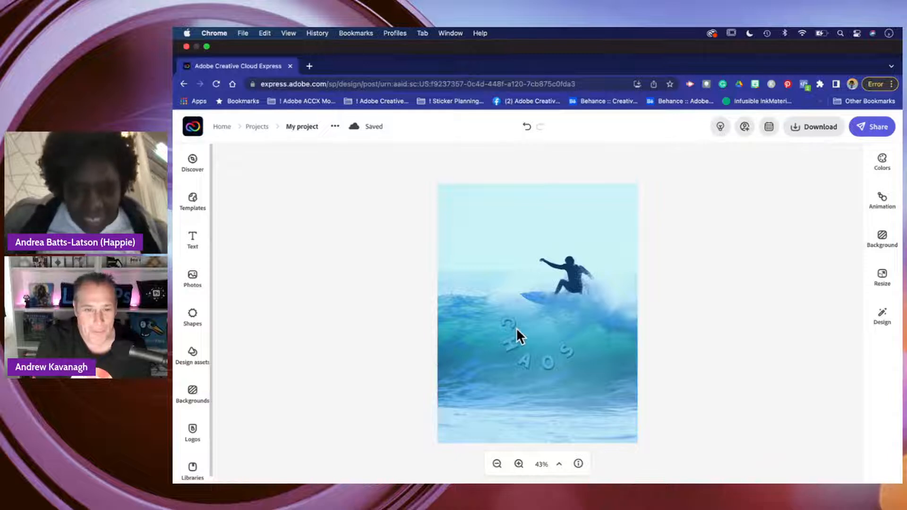
Move the curved Chaos text slightly up and to the right on the wave, closer to the surfboard.
{"action": "left_click", "coordinate": [510, 345]}
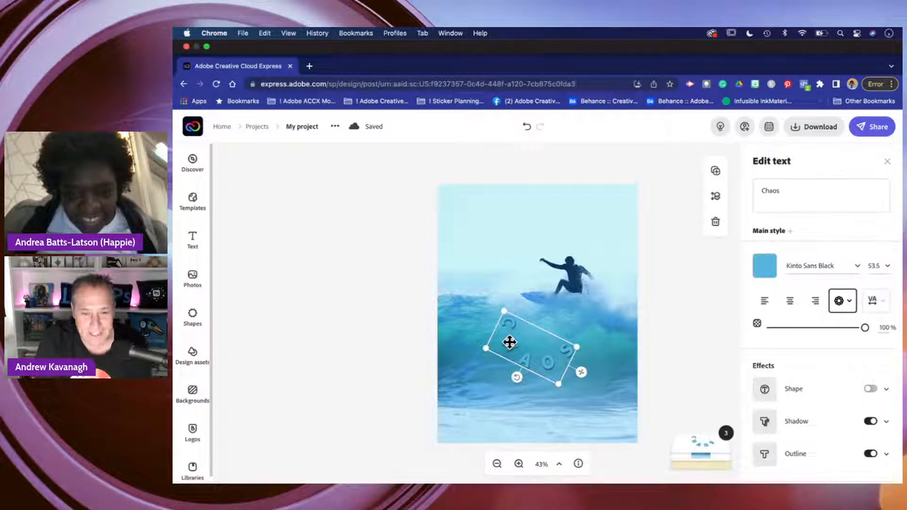
{"action": "left_click_drag", "start_coordinate": [509, 342], "coordinate": [513, 337]}
{"action": "left_click", "coordinate": [396, 316]}
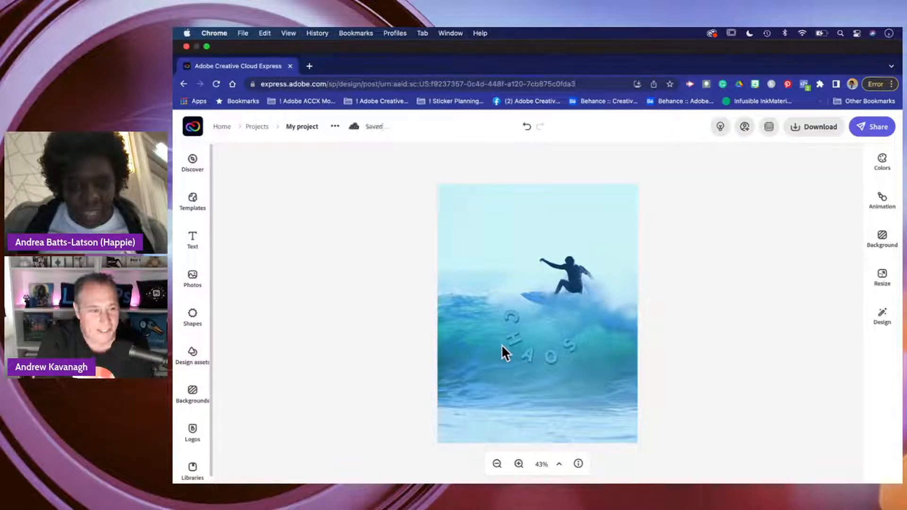
Search the design assets for "surfing" and look through the surfer and surfboard illustrations offered.
{"action": "left_click", "coordinate": [197, 363]}
{"action": "left_click", "coordinate": [294, 186]}
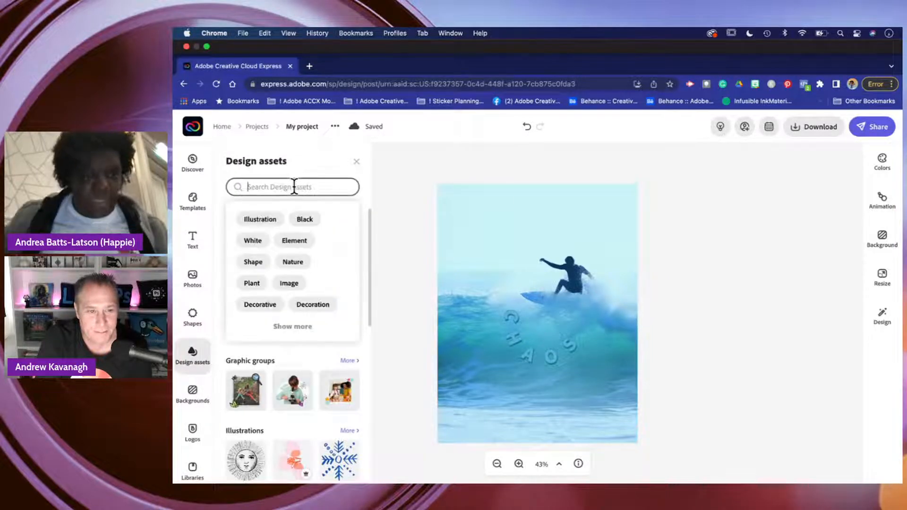
{"action": "type", "text": "surfin"}
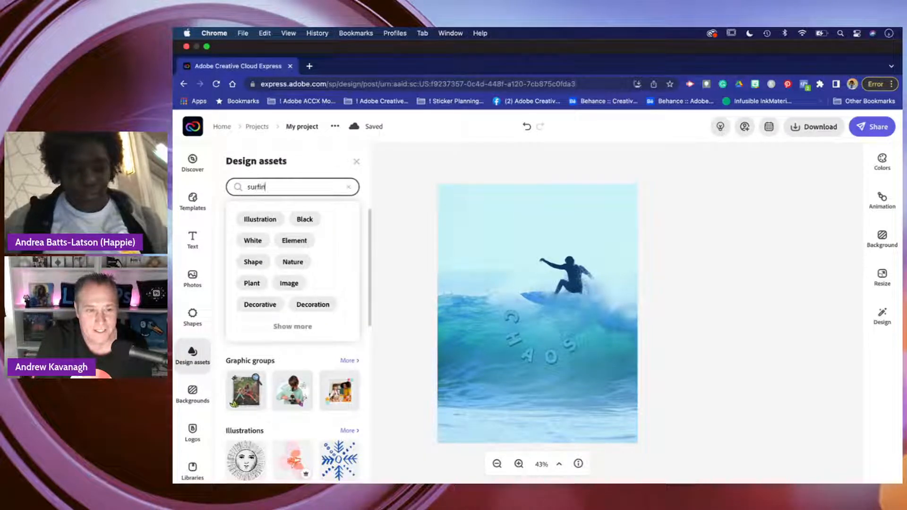
{"action": "type", "text": "g"}
{"action": "key", "text": "Return"}
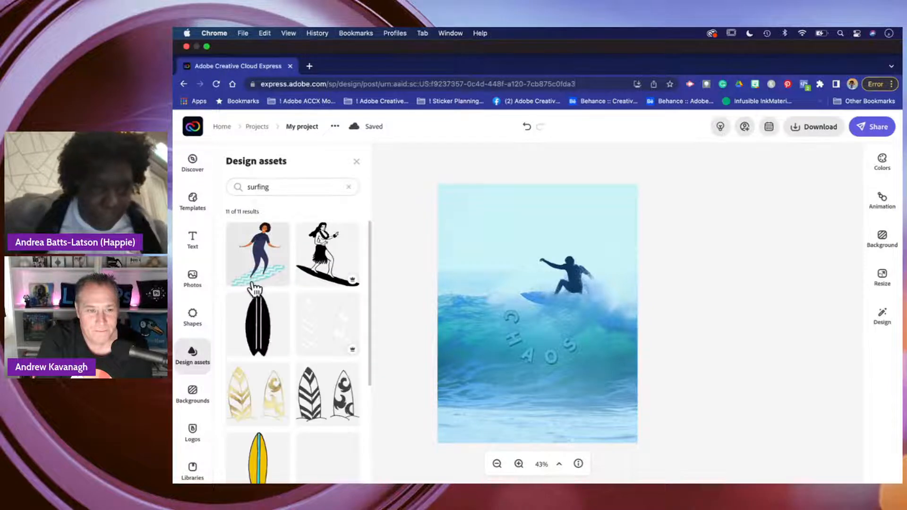
{"action": "scroll", "coordinate": [264, 274], "scroll_direction": "down", "scroll_amount": 1}
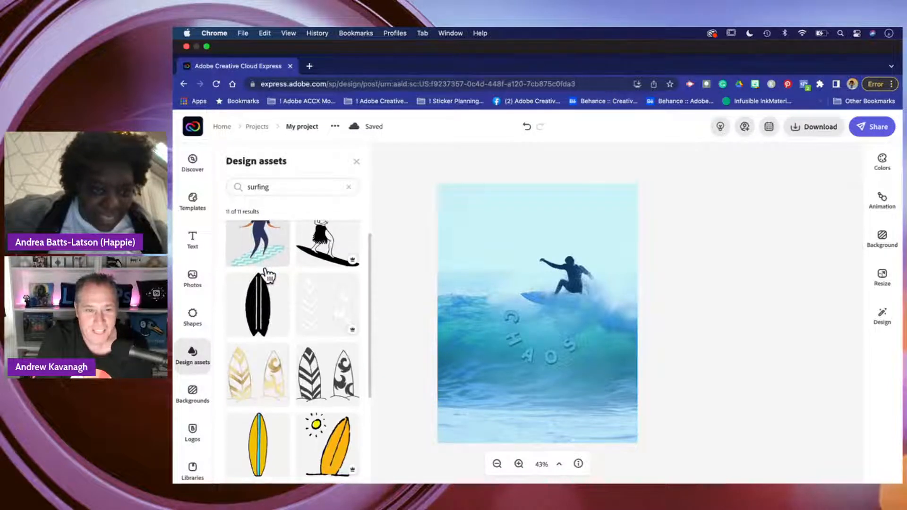
{"action": "scroll", "coordinate": [268, 275], "scroll_direction": "down", "scroll_amount": 5}
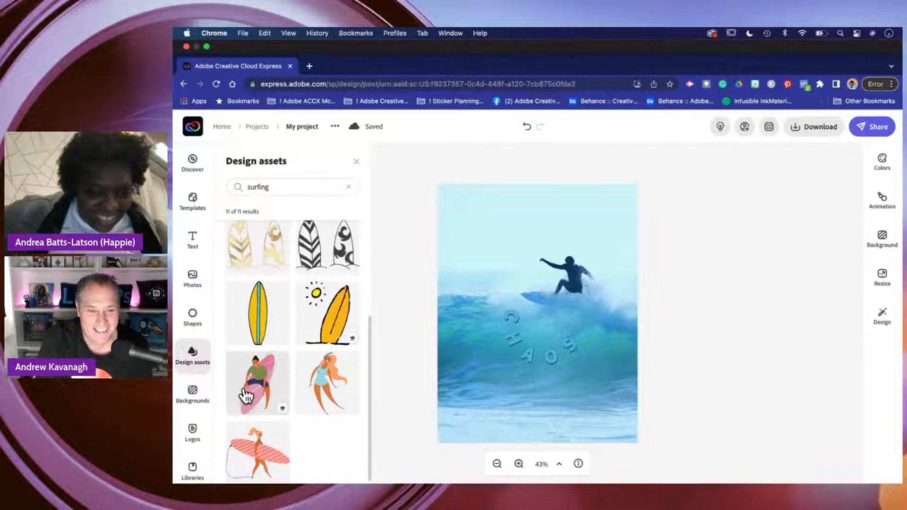
{"action": "scroll", "coordinate": [283, 397], "scroll_direction": "up", "scroll_amount": 1}
{"action": "scroll", "coordinate": [293, 347], "scroll_direction": "up", "scroll_amount": 3}
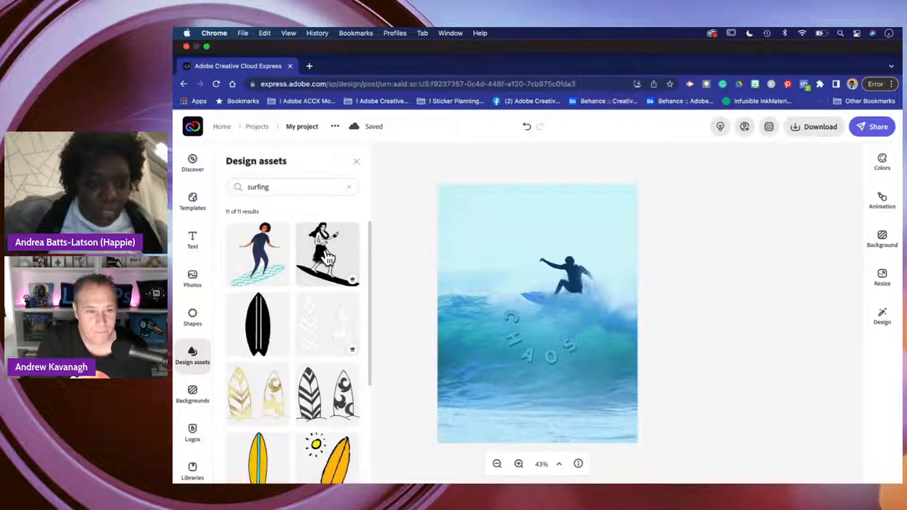
Try the gold surfboard pair in the lower-left corner of the design, adjusting its position, and delete it from the page.
{"action": "left_click", "coordinate": [279, 416]}
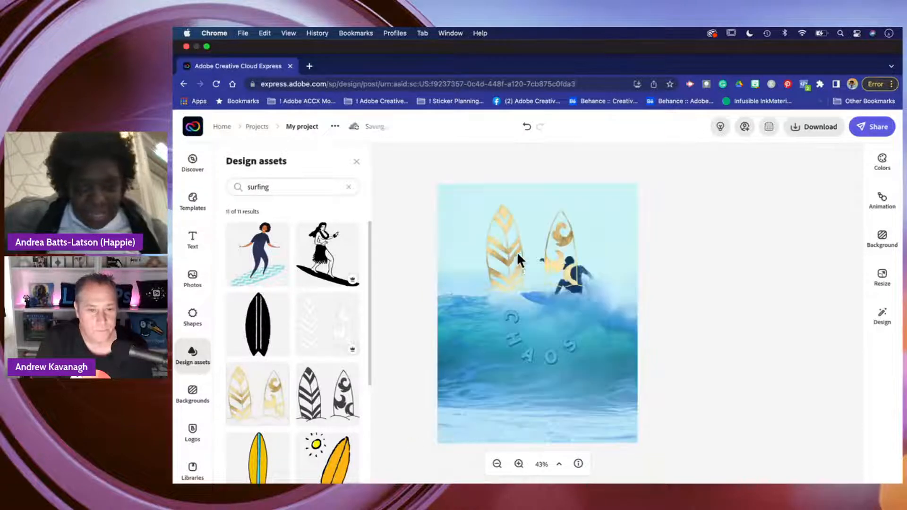
{"action": "left_click_drag", "start_coordinate": [519, 281], "coordinate": [492, 369]}
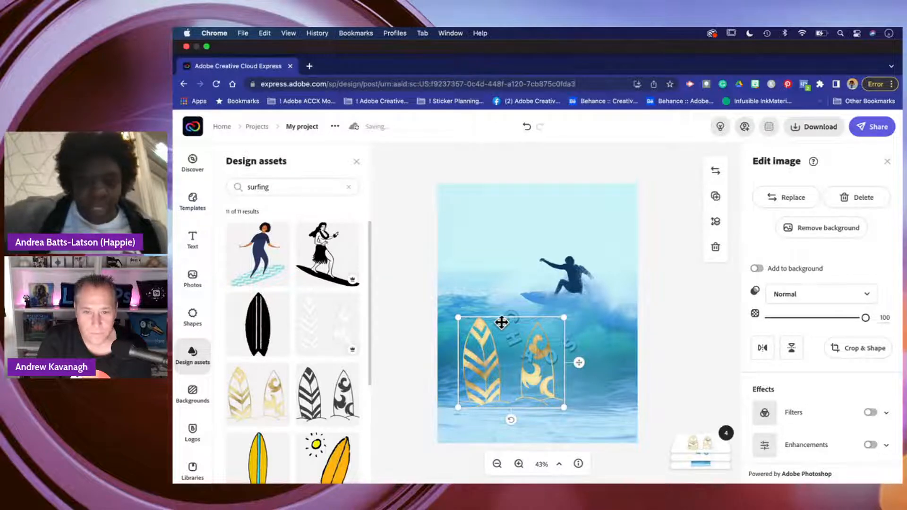
{"action": "left_click_drag", "start_coordinate": [496, 374], "coordinate": [488, 403]}
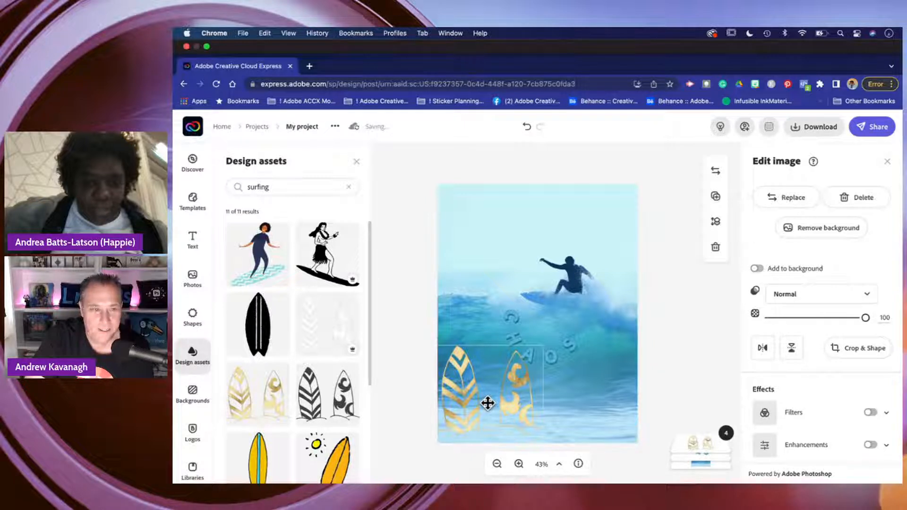
{"action": "left_click_drag", "start_coordinate": [487, 402], "coordinate": [498, 410]}
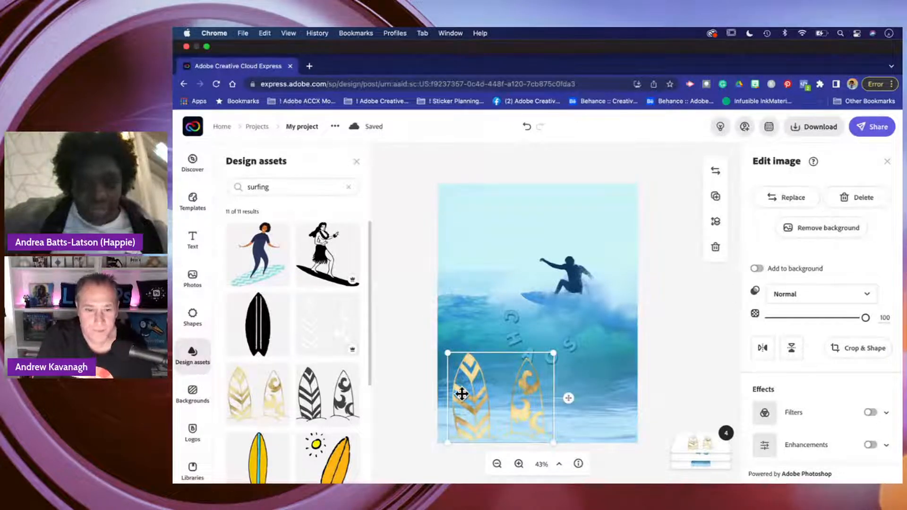
{"action": "left_click_drag", "start_coordinate": [471, 372], "coordinate": [469, 399]}
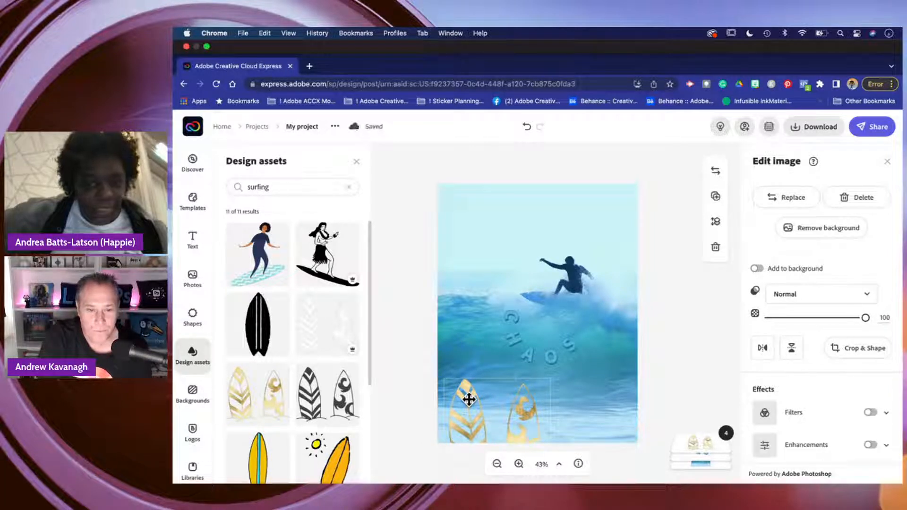
{"action": "left_click_drag", "start_coordinate": [469, 400], "coordinate": [471, 385]}
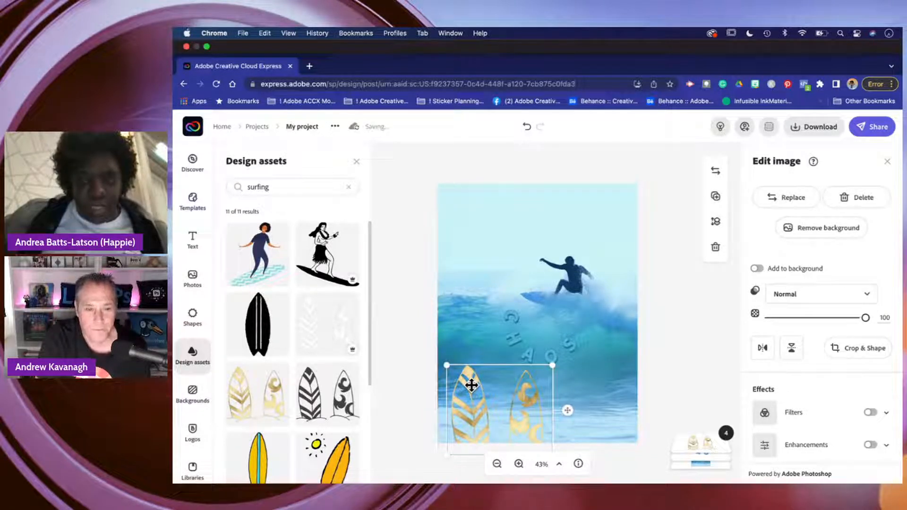
{"action": "left_click_drag", "start_coordinate": [468, 377], "coordinate": [468, 363]}
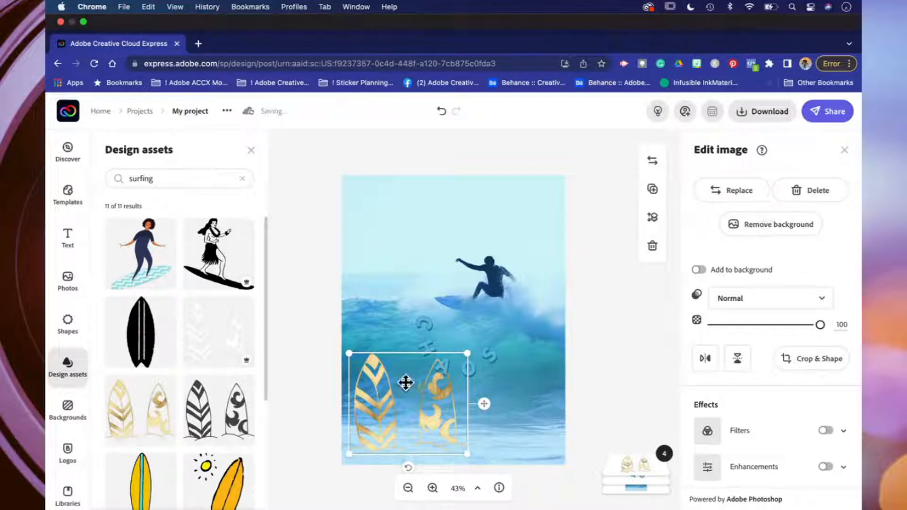
{"action": "key", "text": "Delete"}
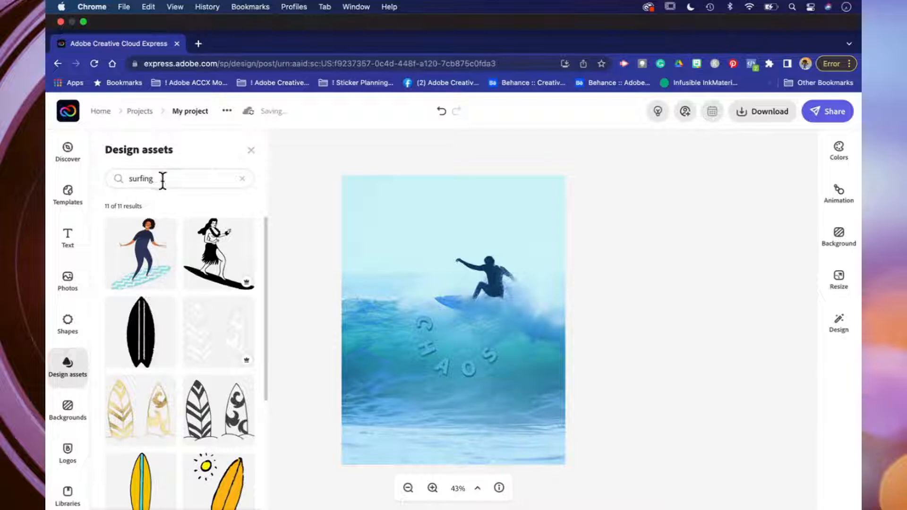
Replace the design assets search term with "chaos" and run the search.
{"action": "left_click", "coordinate": [145, 179]}
{"action": "double_click", "coordinate": [145, 179]}
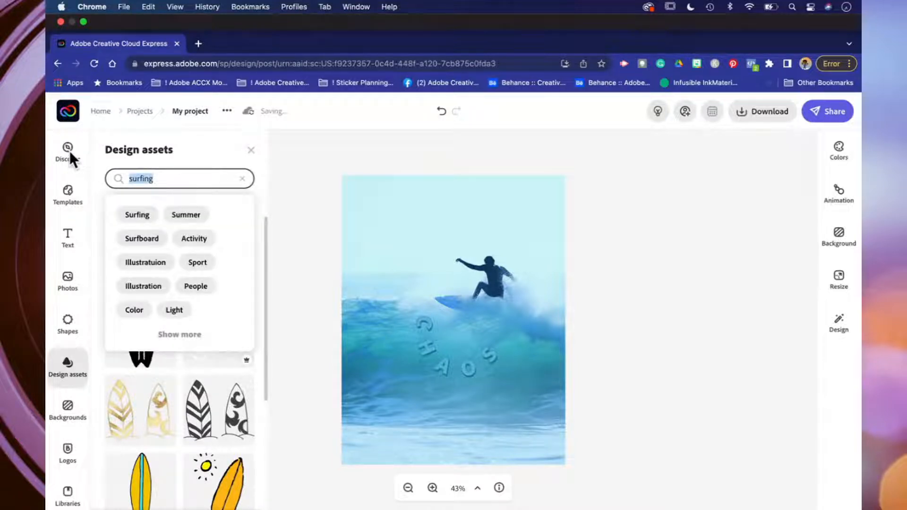
{"action": "type", "text": "chaos"}
{"action": "key", "text": "Return"}
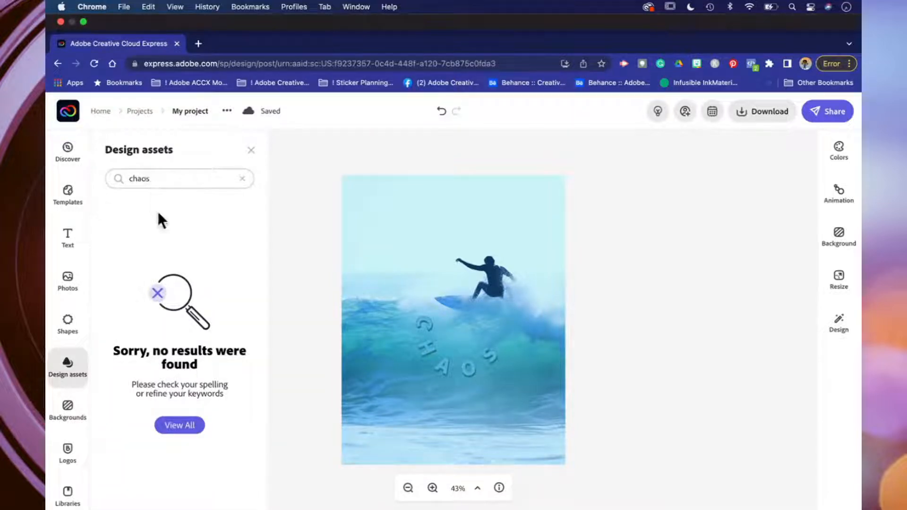
Switch from design assets to shapes and search them for "surfing".
{"action": "left_click", "coordinate": [70, 334]}
{"action": "left_click", "coordinate": [158, 177]}
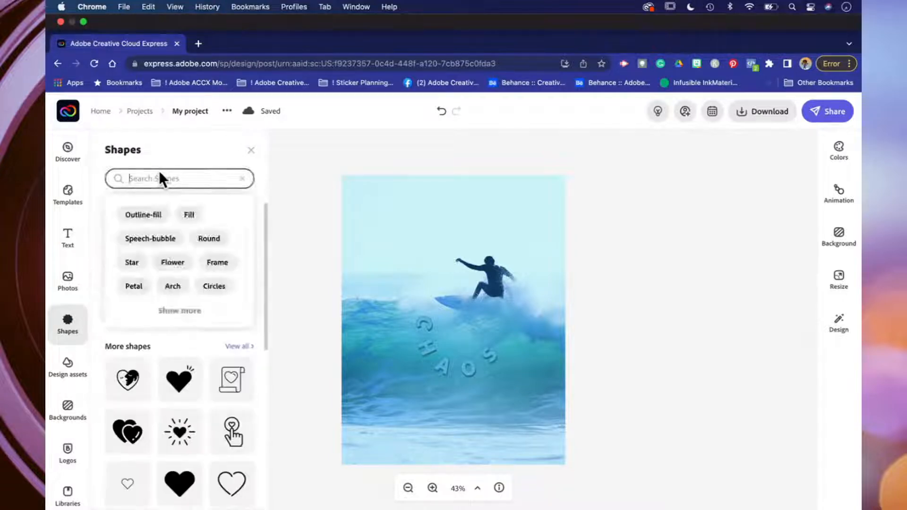
{"action": "type", "text": "surfing"}
{"action": "key", "text": "Return"}
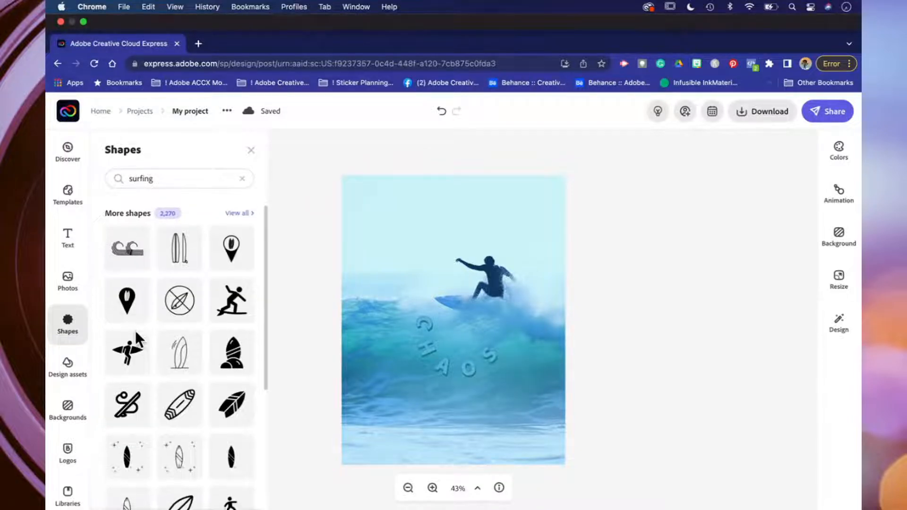
Examine the surfing shapes for a surfer, wave or surfboard icon that suits the design.
{"action": "scroll", "coordinate": [136, 333], "scroll_direction": "down", "scroll_amount": 5}
{"action": "scroll", "coordinate": [137, 336], "scroll_direction": "down", "scroll_amount": 1}
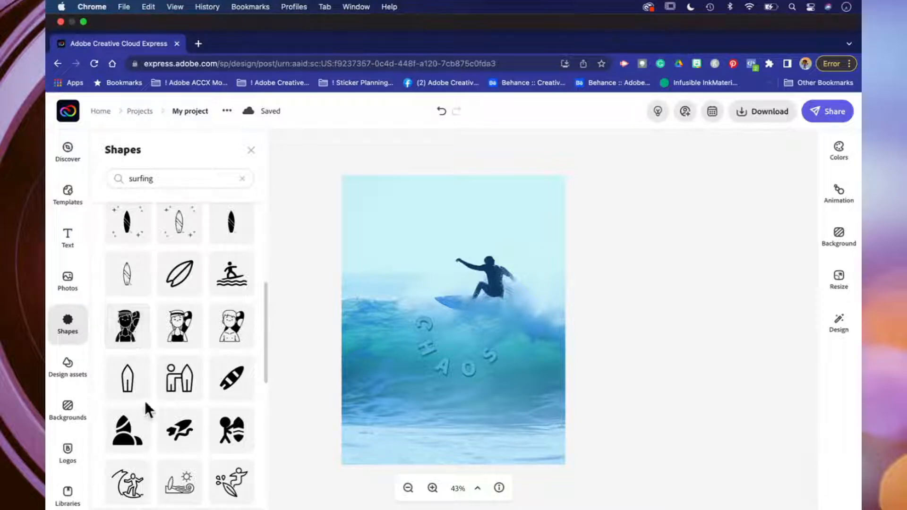
{"action": "scroll", "coordinate": [145, 401], "scroll_direction": "down", "scroll_amount": 1}
{"action": "scroll", "coordinate": [145, 406], "scroll_direction": "down", "scroll_amount": 1}
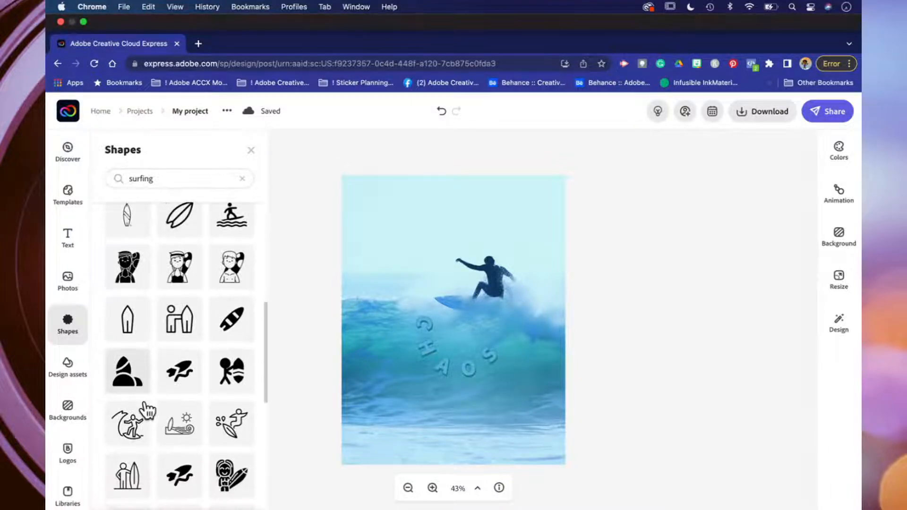
{"action": "scroll", "coordinate": [146, 406], "scroll_direction": "down", "scroll_amount": 5}
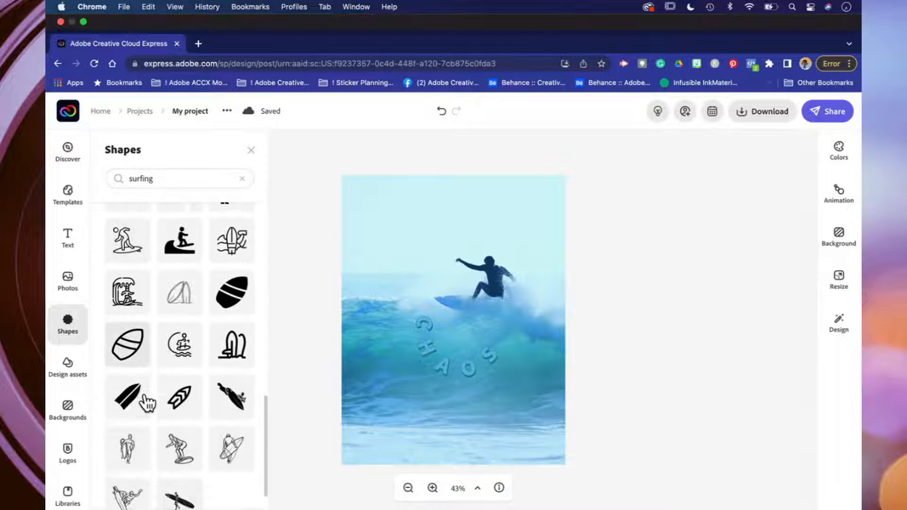
{"action": "scroll", "coordinate": [146, 402], "scroll_direction": "down", "scroll_amount": 1}
{"action": "scroll", "coordinate": [150, 353], "scroll_direction": "down", "scroll_amount": 2}
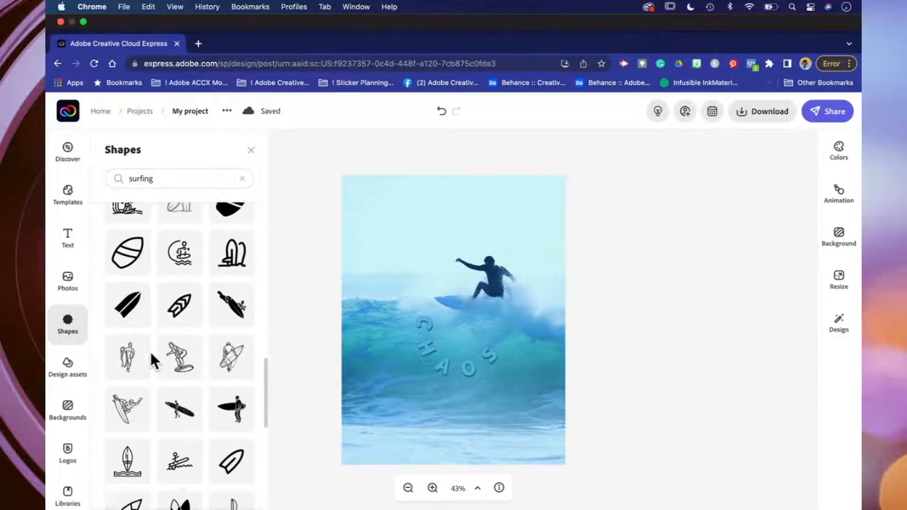
{"action": "scroll", "coordinate": [150, 353], "scroll_direction": "down", "scroll_amount": 3}
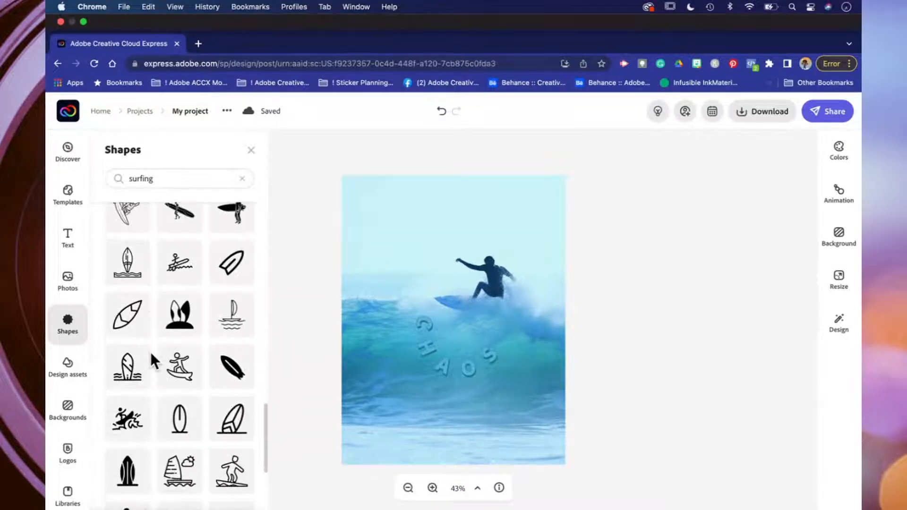
{"action": "scroll", "coordinate": [151, 353], "scroll_direction": "down", "scroll_amount": 1}
{"action": "scroll", "coordinate": [150, 353], "scroll_direction": "up", "scroll_amount": 2}
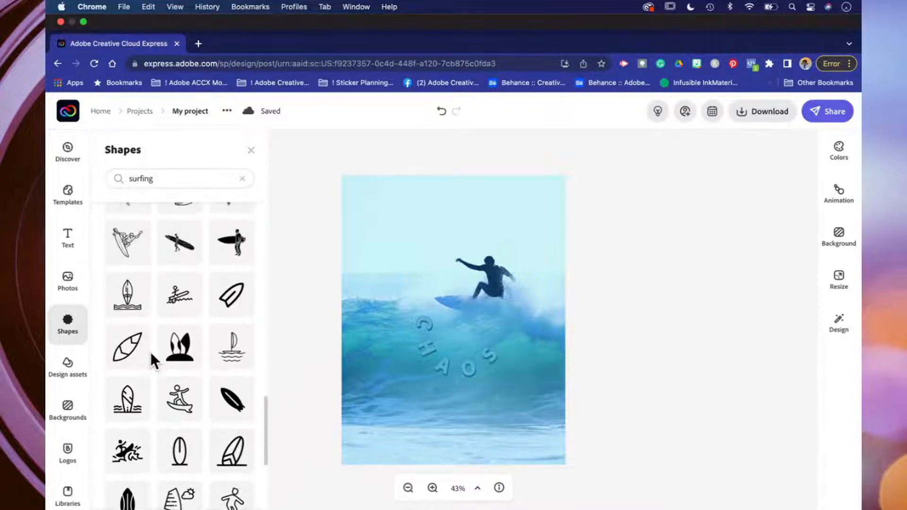
{"action": "scroll", "coordinate": [151, 353], "scroll_direction": "up", "scroll_amount": 5}
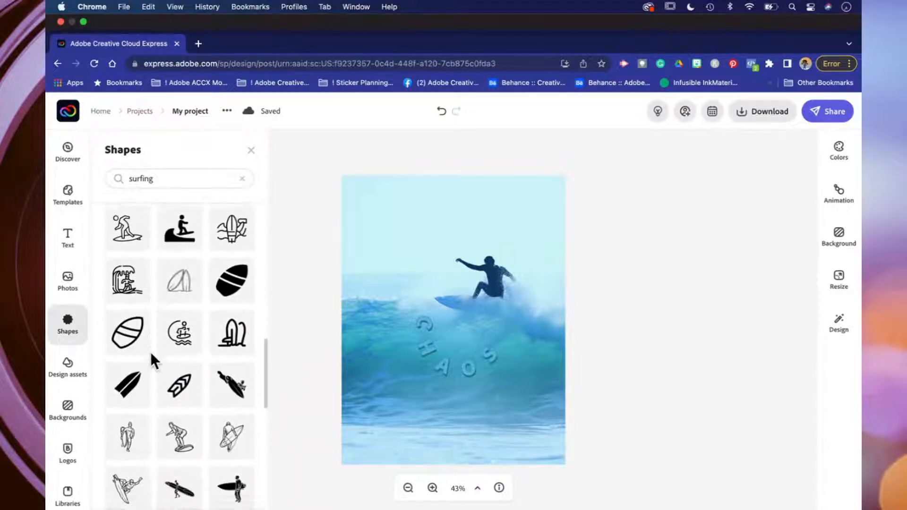
{"action": "scroll", "coordinate": [151, 352], "scroll_direction": "down", "scroll_amount": 1}
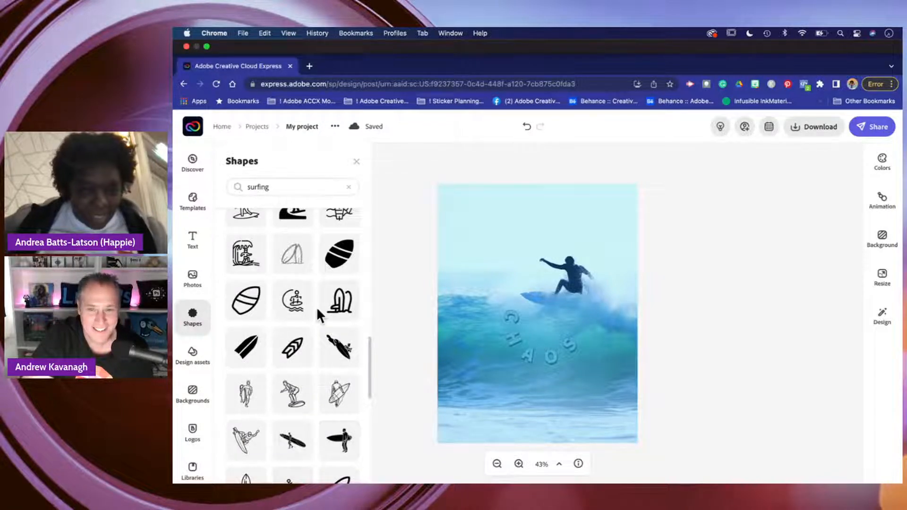
{"action": "scroll", "coordinate": [316, 307], "scroll_direction": "down", "scroll_amount": 1}
{"action": "scroll", "coordinate": [317, 311], "scroll_direction": "down", "scroll_amount": 3}
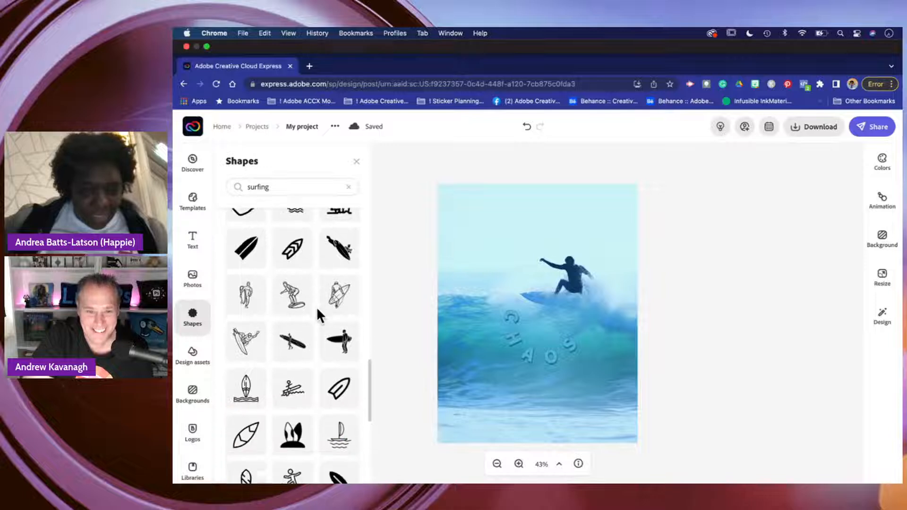
{"action": "scroll", "coordinate": [317, 314], "scroll_direction": "down", "scroll_amount": 3}
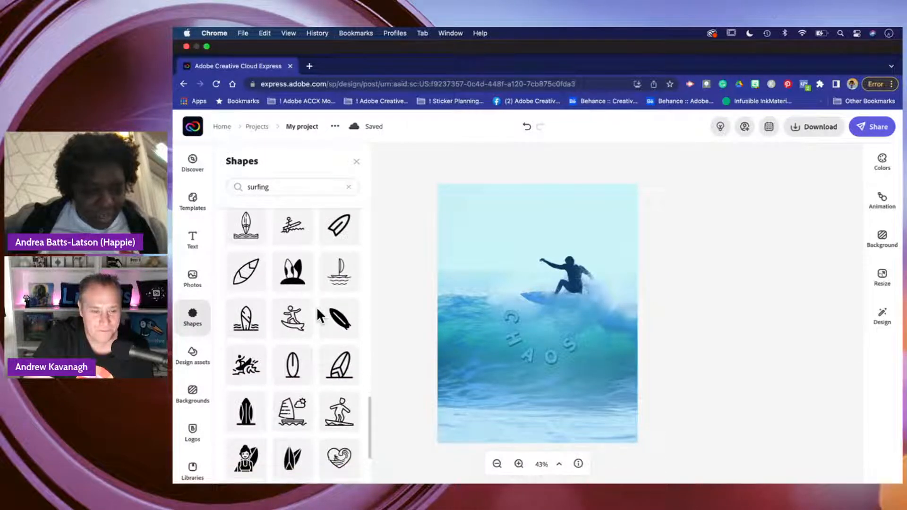
{"action": "scroll", "coordinate": [316, 307], "scroll_direction": "down", "scroll_amount": 5}
{"action": "scroll", "coordinate": [317, 311], "scroll_direction": "down", "scroll_amount": 6}
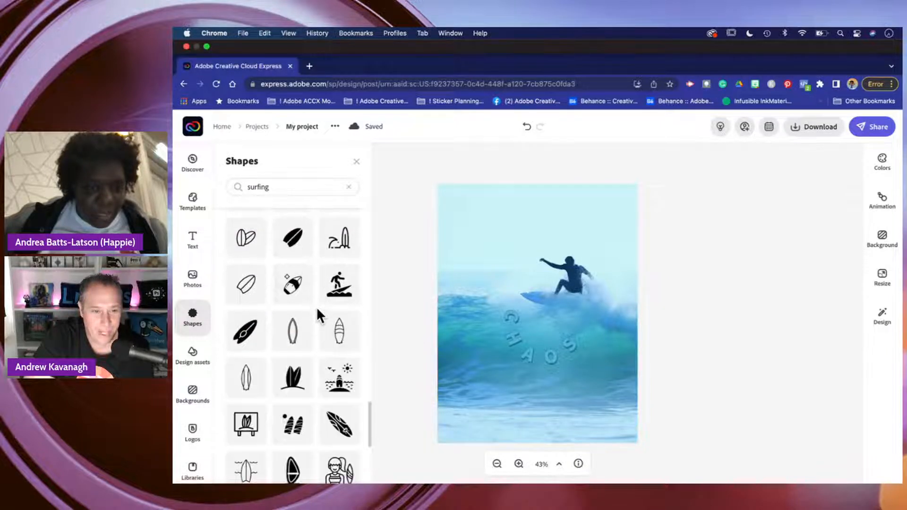
{"action": "scroll", "coordinate": [316, 304], "scroll_direction": "down", "scroll_amount": 4}
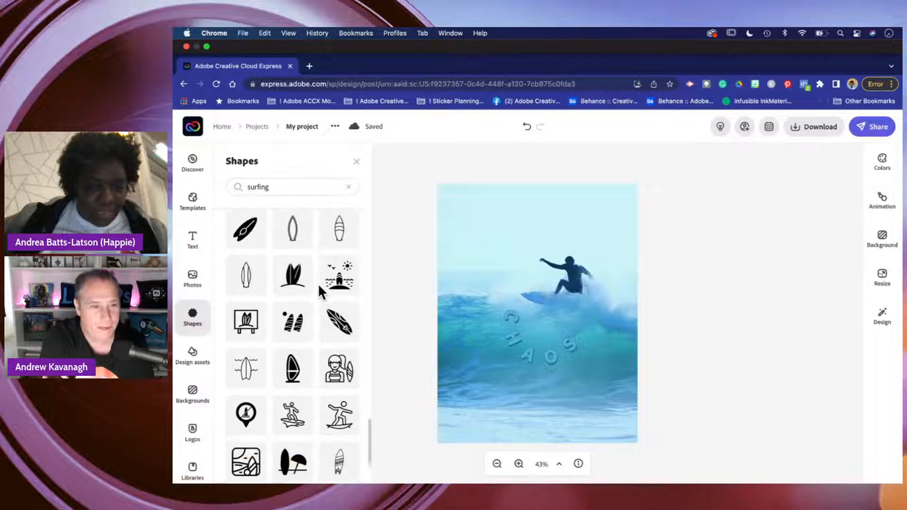
{"action": "scroll", "coordinate": [318, 285], "scroll_direction": "down", "scroll_amount": 6}
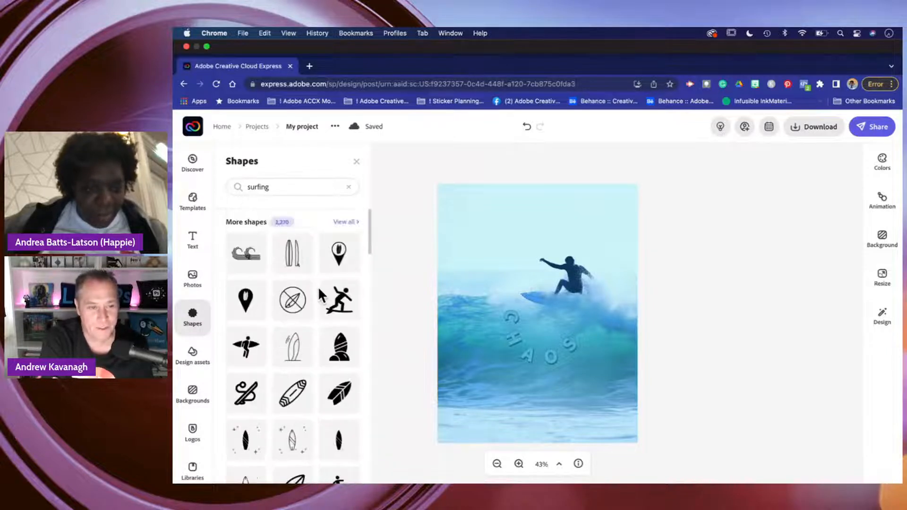
Search the shapes for "surf board" and look through the surfboard icons offered.
{"action": "left_click", "coordinate": [298, 187]}
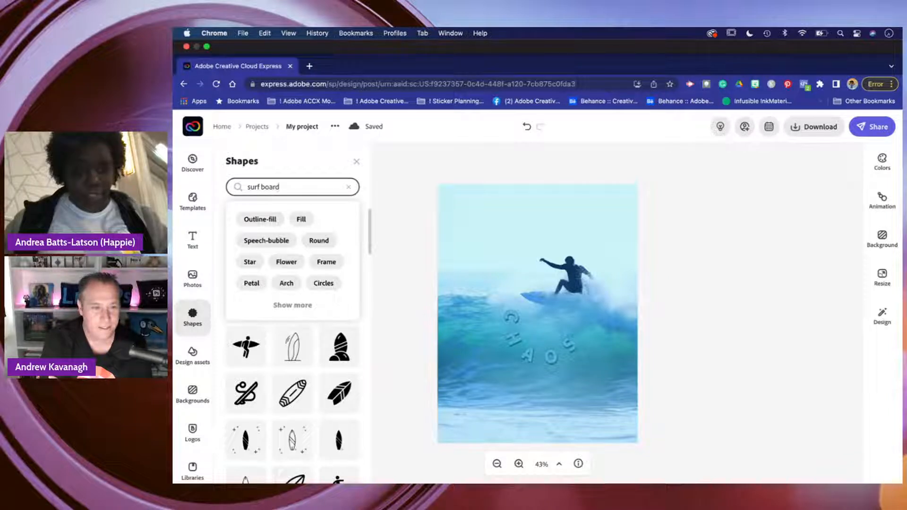
{"action": "key", "text": "Return"}
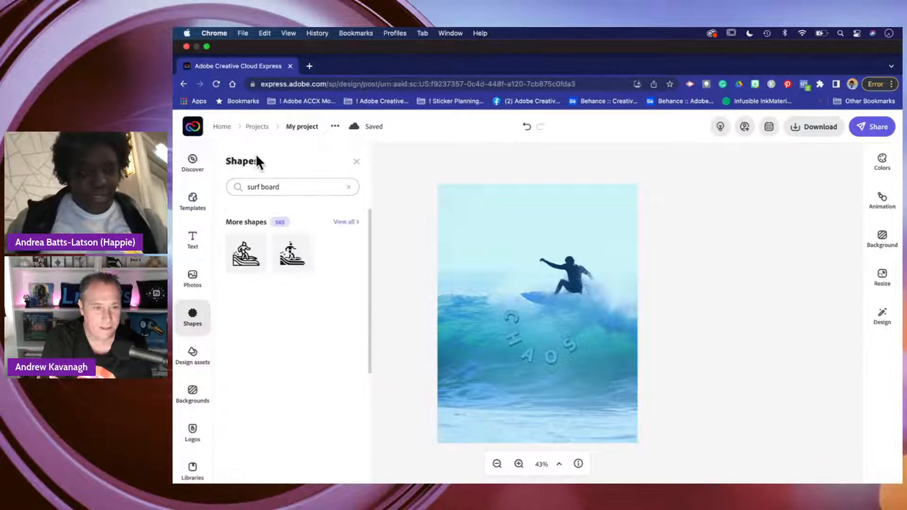
{"action": "left_click", "coordinate": [261, 187]}
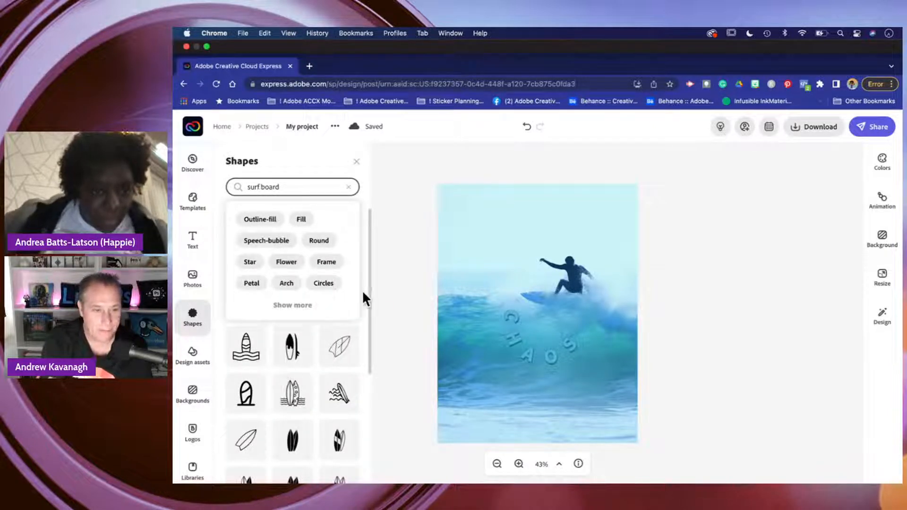
{"action": "key", "text": "Return"}
{"action": "scroll", "coordinate": [319, 364], "scroll_direction": "down", "scroll_amount": 3}
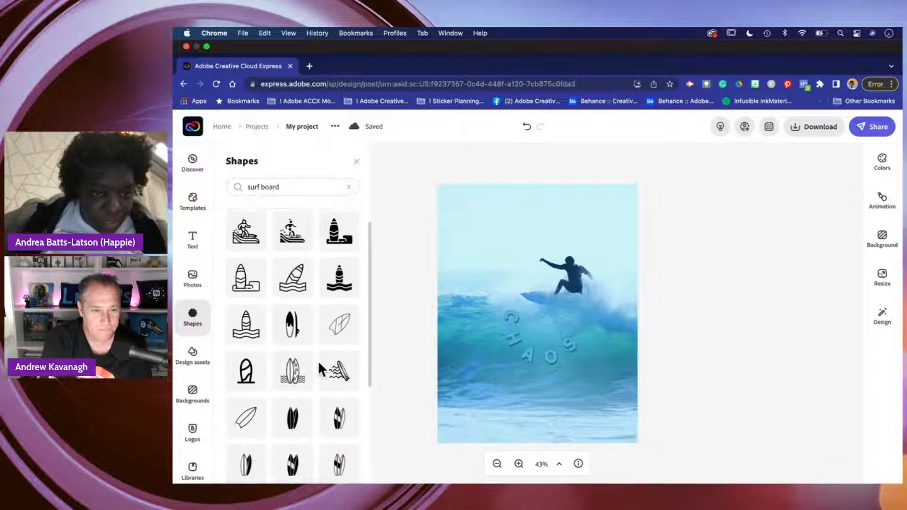
{"action": "scroll", "coordinate": [319, 364], "scroll_direction": "down", "scroll_amount": 5}
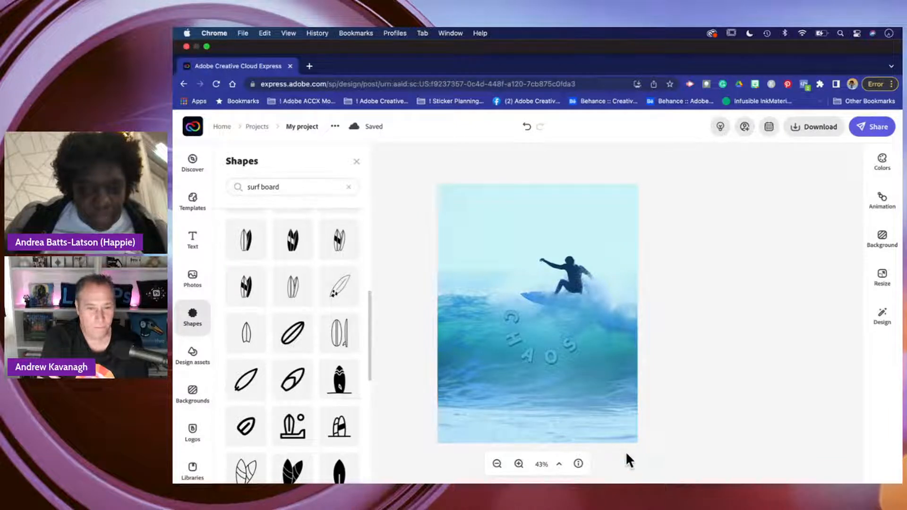
{"action": "scroll", "coordinate": [369, 401], "scroll_direction": "down", "scroll_amount": 3}
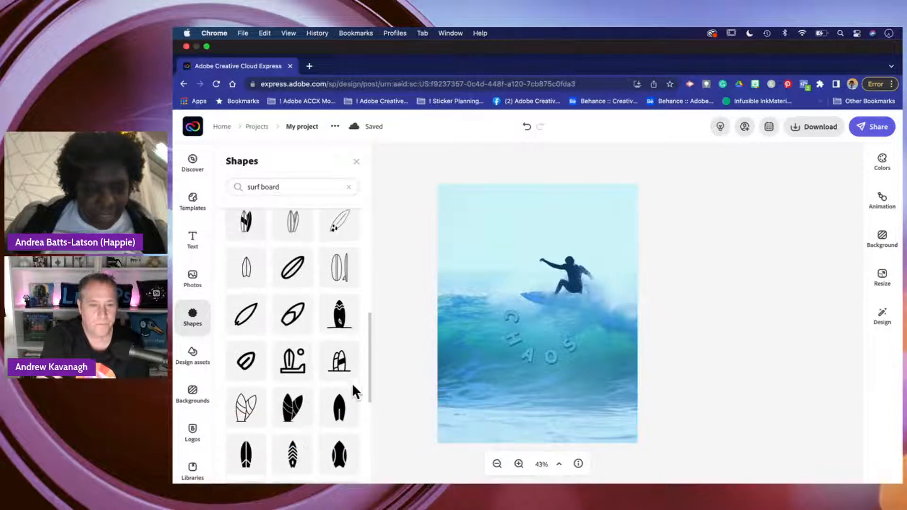
{"action": "scroll", "coordinate": [344, 350], "scroll_direction": "down", "scroll_amount": 2}
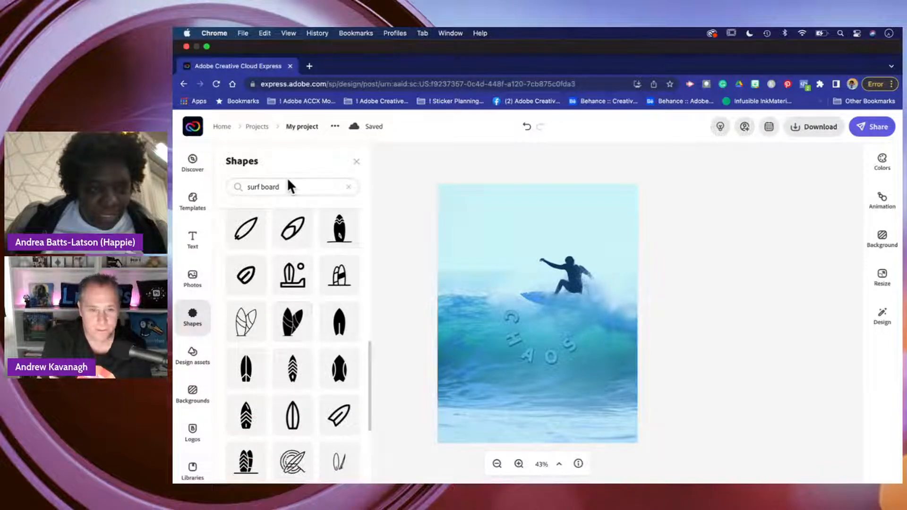
Search the shapes library for "surfer" instead of "surf board".
{"action": "left_click_drag", "start_coordinate": [287, 186], "coordinate": [236, 179]}
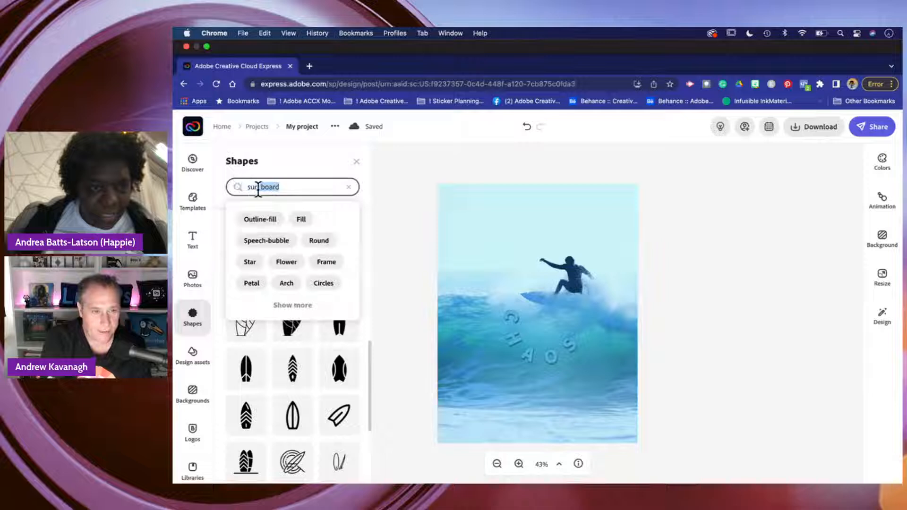
{"action": "key", "text": "BackSpace"}
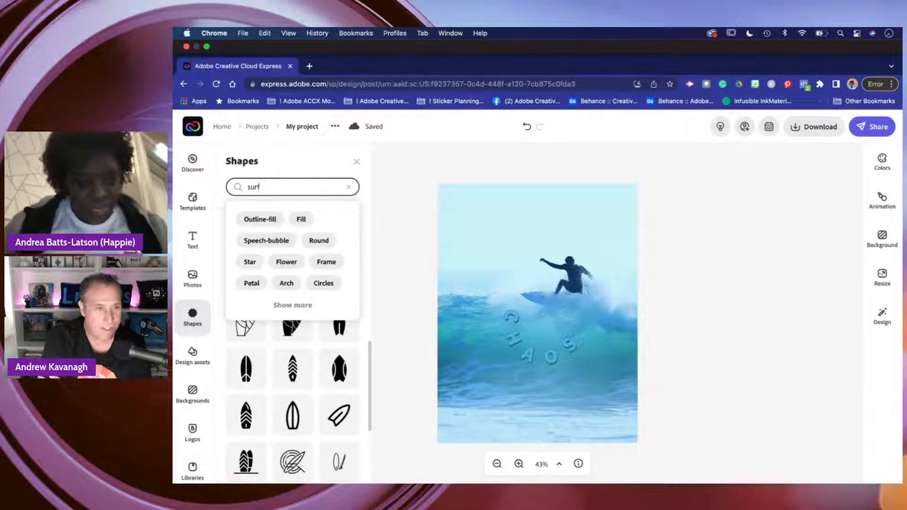
{"action": "type", "text": "er"}
{"action": "key", "text": "Return"}
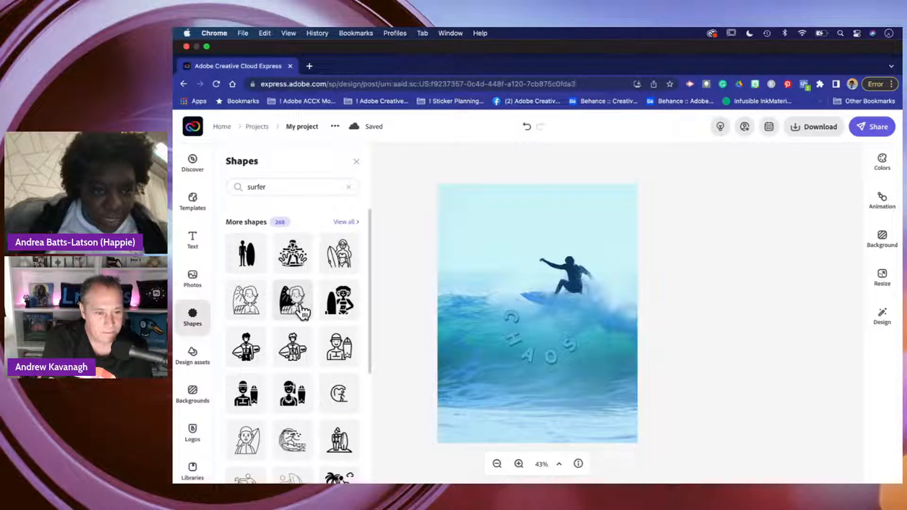
Browse the surfer shapes and add the solid silhouette with an outstretched arm riding a steeply tilted board to the design.
{"action": "scroll", "coordinate": [348, 308], "scroll_direction": "down", "scroll_amount": 2}
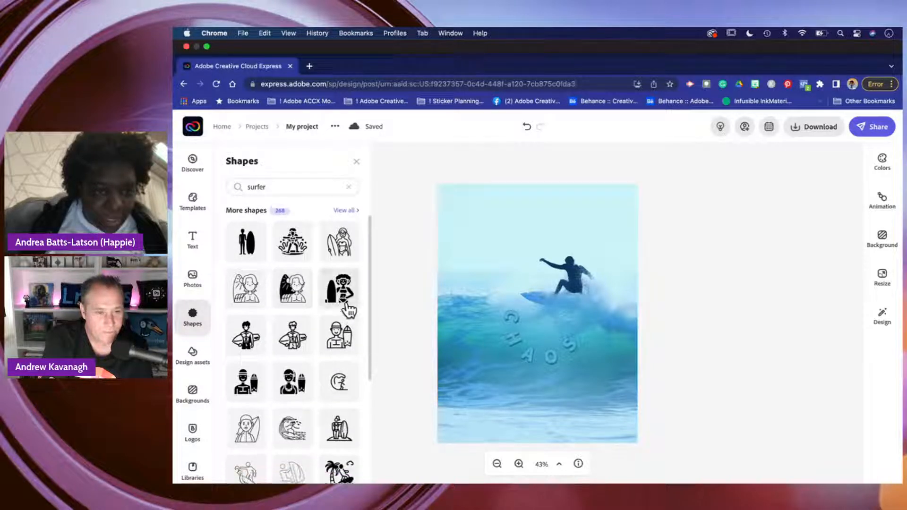
{"action": "scroll", "coordinate": [349, 309], "scroll_direction": "down", "scroll_amount": 2}
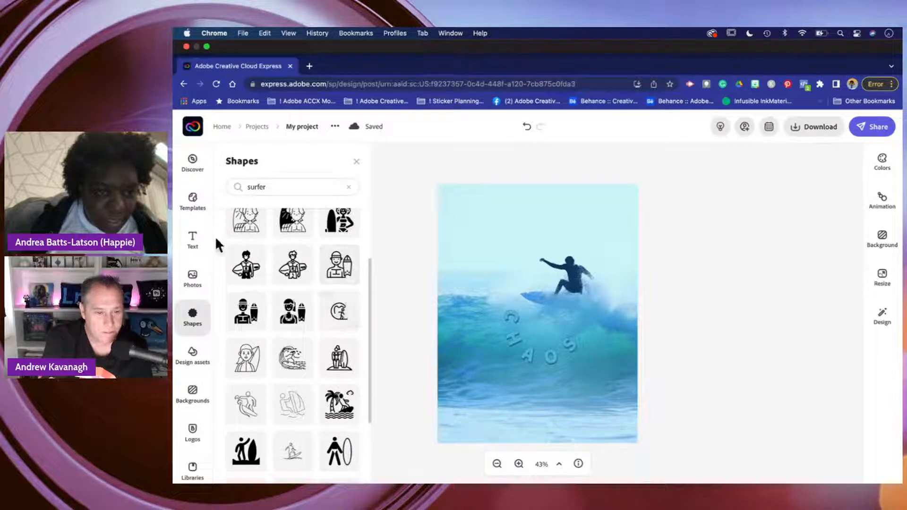
{"action": "scroll", "coordinate": [302, 326], "scroll_direction": "down", "scroll_amount": 4}
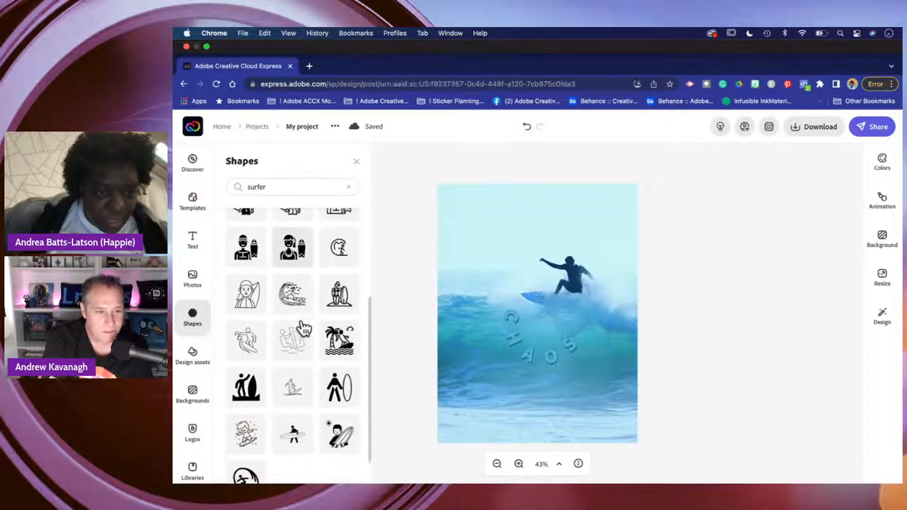
{"action": "scroll", "coordinate": [302, 327], "scroll_direction": "down", "scroll_amount": 2}
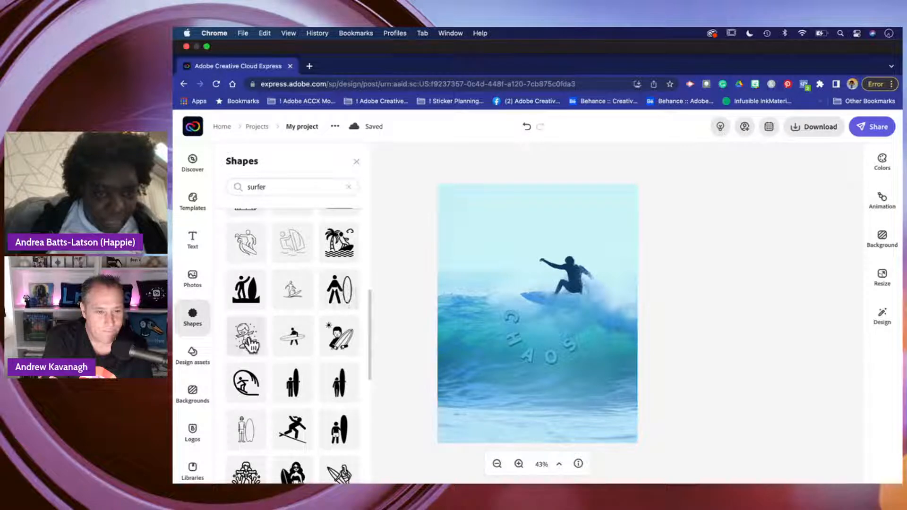
{"action": "scroll", "coordinate": [250, 345], "scroll_direction": "down", "scroll_amount": 10}
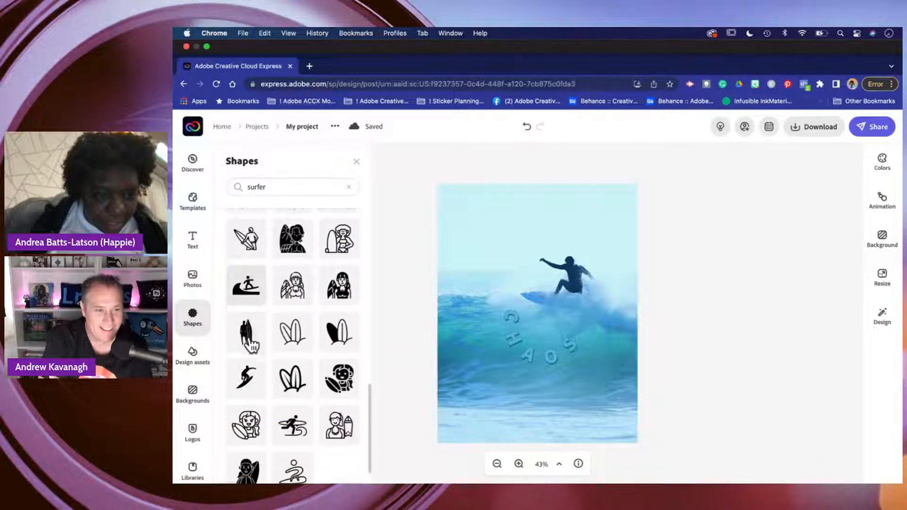
{"action": "scroll", "coordinate": [251, 345], "scroll_direction": "down", "scroll_amount": 2}
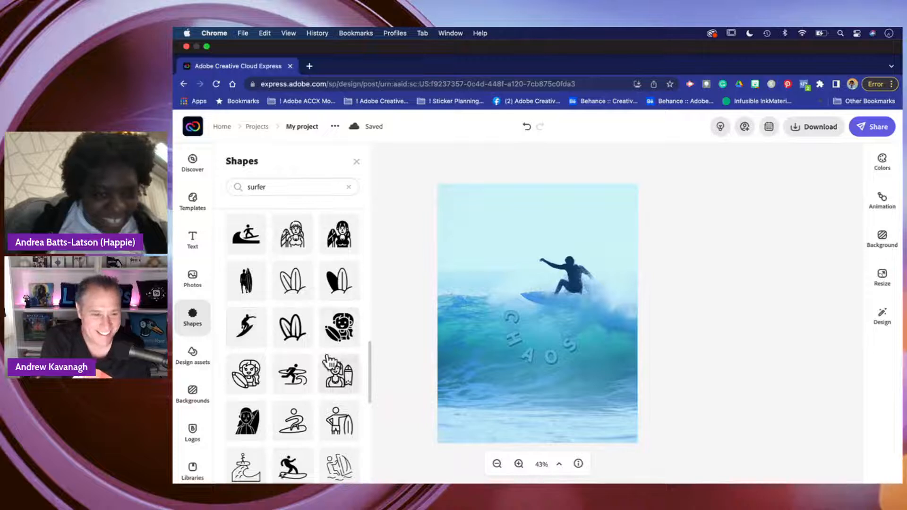
{"action": "scroll", "coordinate": [330, 359], "scroll_direction": "down", "scroll_amount": 10}
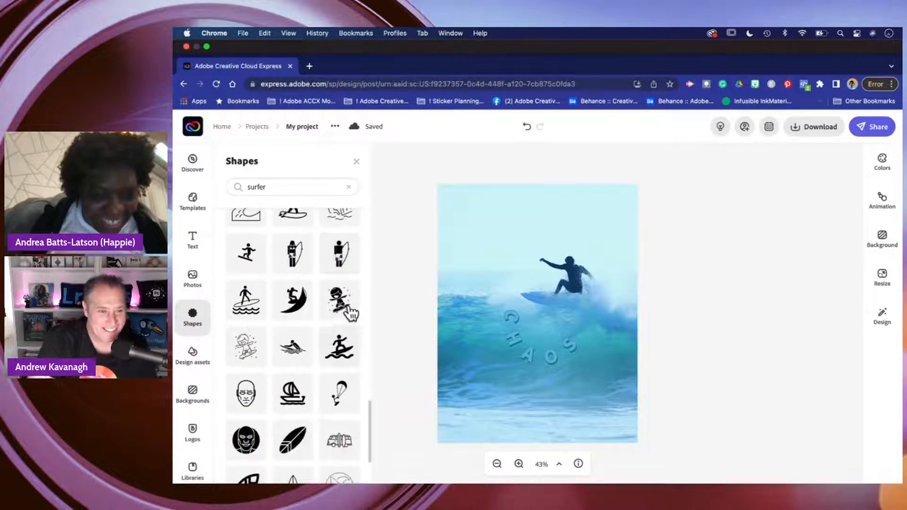
{"action": "scroll", "coordinate": [339, 307], "scroll_direction": "up", "scroll_amount": 5}
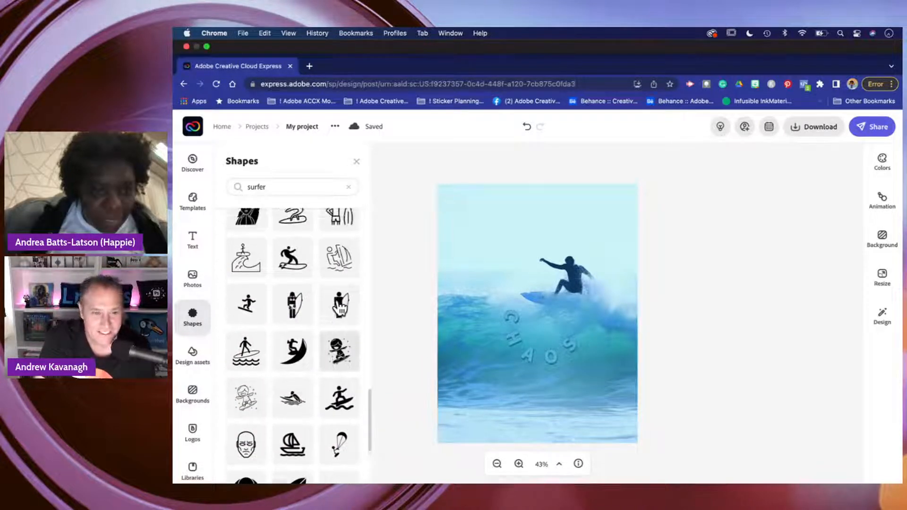
{"action": "scroll", "coordinate": [339, 307], "scroll_direction": "up", "scroll_amount": 4}
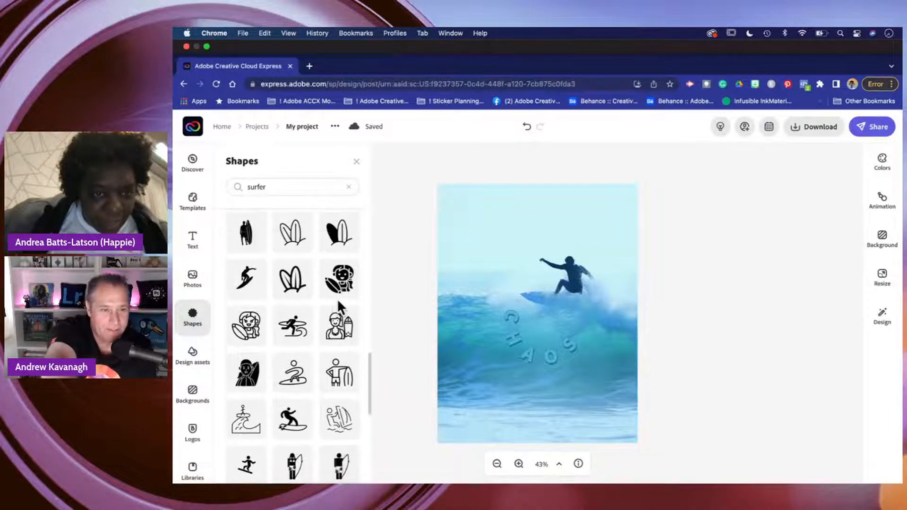
{"action": "scroll", "coordinate": [337, 299], "scroll_direction": "up", "scroll_amount": 1}
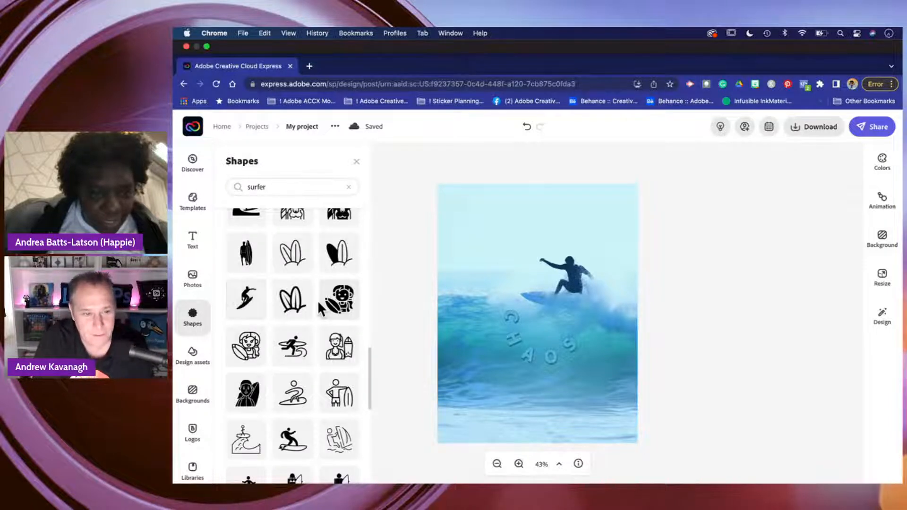
{"action": "left_click", "coordinate": [231, 295]}
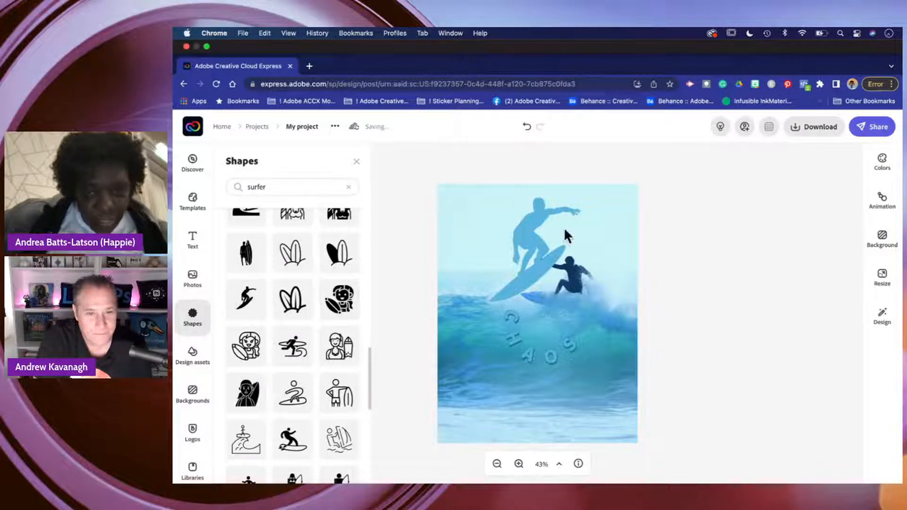
Shrink the surfer silhouette to a small distant figure and place it near the left edge just above the horizon.
{"action": "left_click_drag", "start_coordinate": [522, 231], "coordinate": [491, 254]}
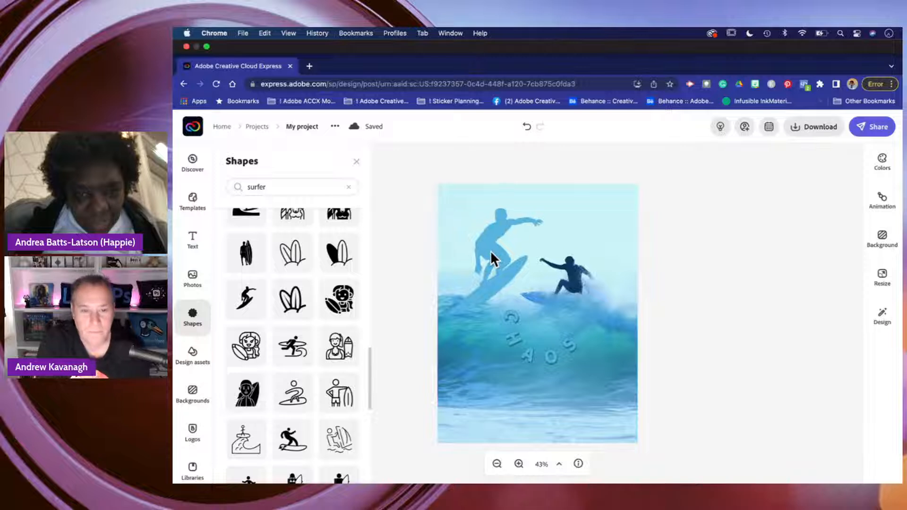
{"action": "left_click_drag", "start_coordinate": [506, 222], "coordinate": [484, 242]}
{"action": "left_click_drag", "start_coordinate": [468, 284], "coordinate": [467, 264]}
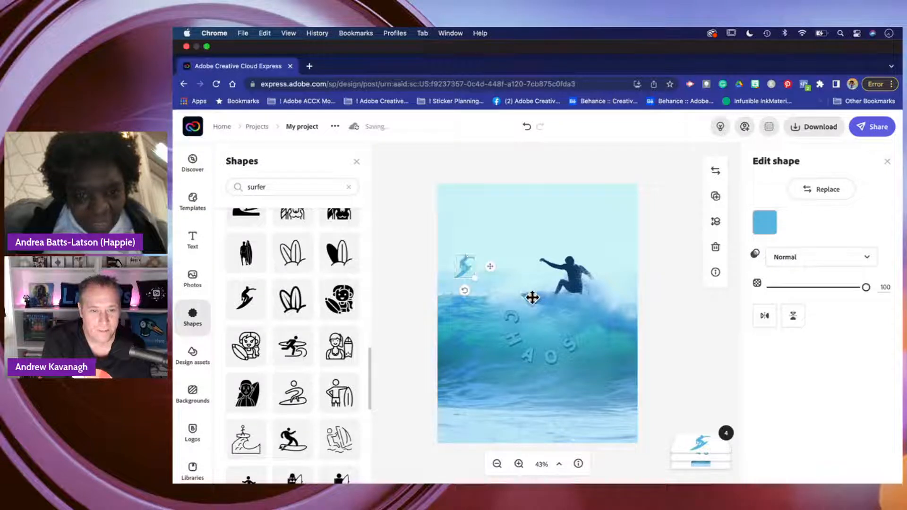
{"action": "left_click", "coordinate": [660, 318]}
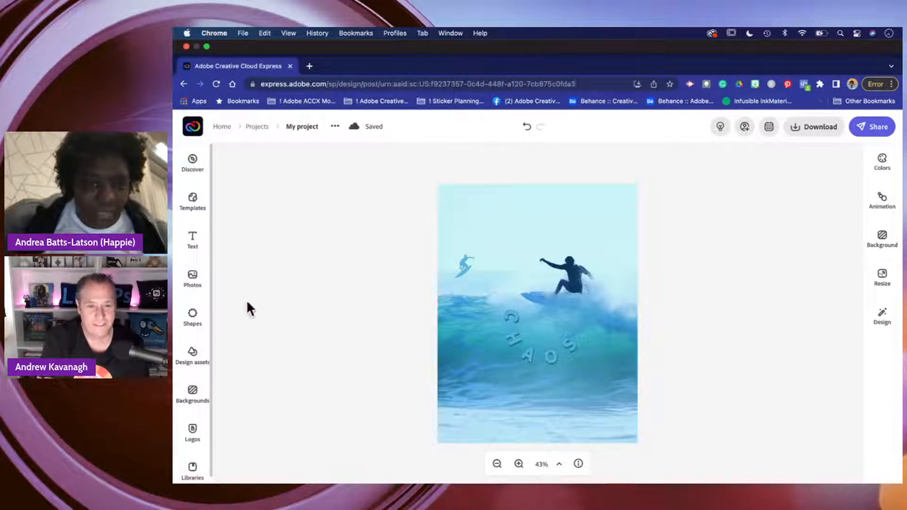
Search the shapes library for "seagulls".
{"action": "left_click", "coordinate": [199, 321]}
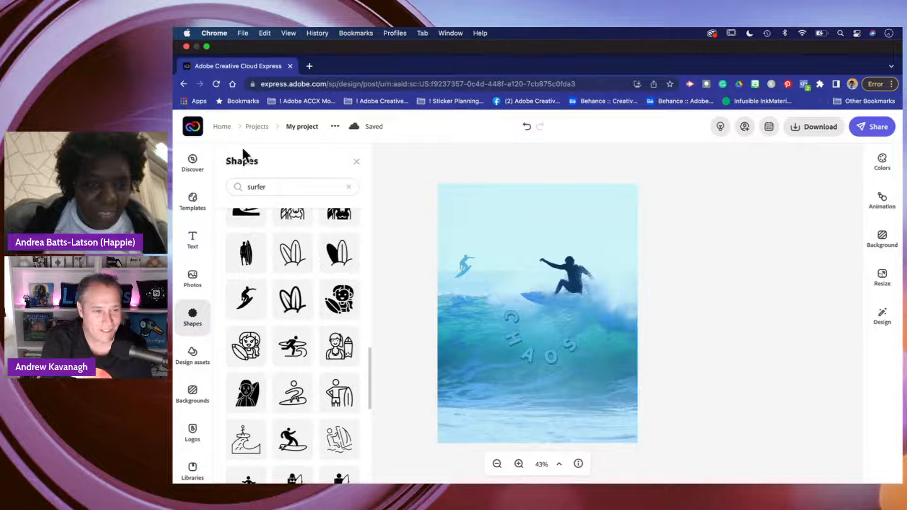
{"action": "left_click_drag", "start_coordinate": [270, 189], "coordinate": [232, 189]}
{"action": "type", "text": "seagal"}
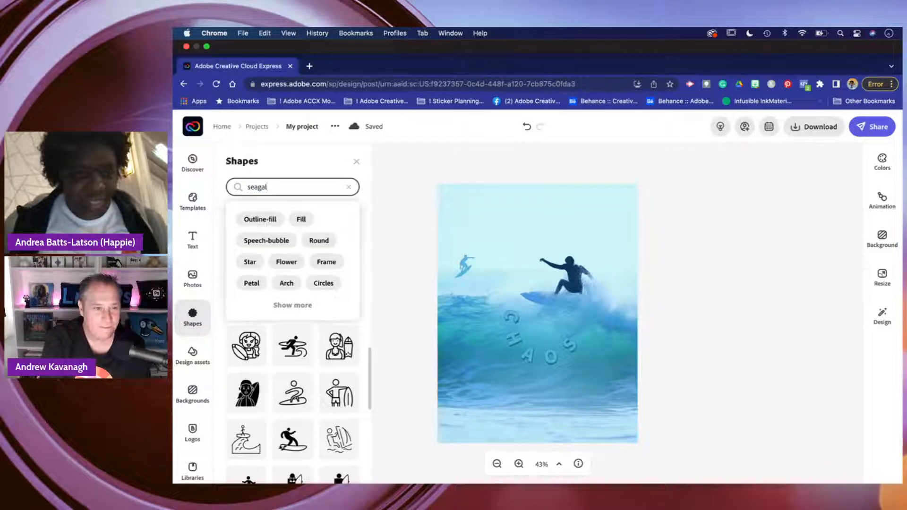
{"action": "key", "text": "Return"}
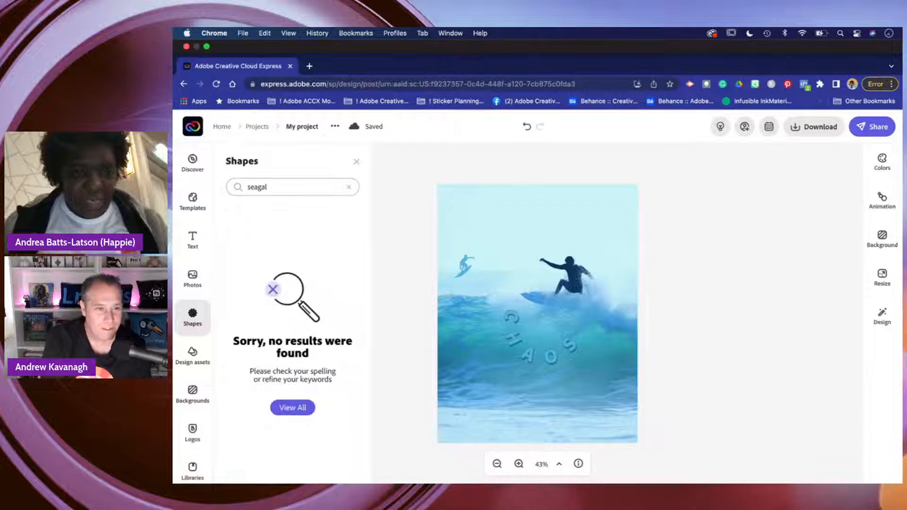
{"action": "left_click", "coordinate": [277, 186]}
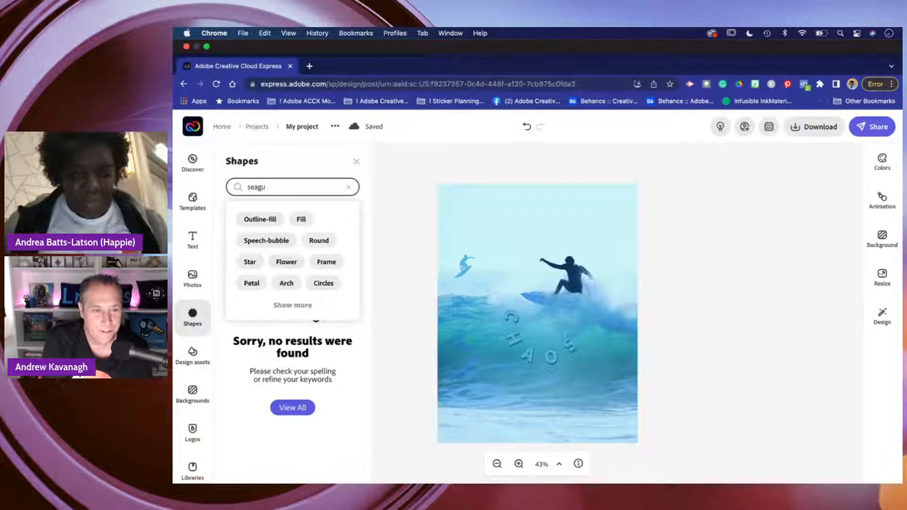
{"action": "key", "text": "Return"}
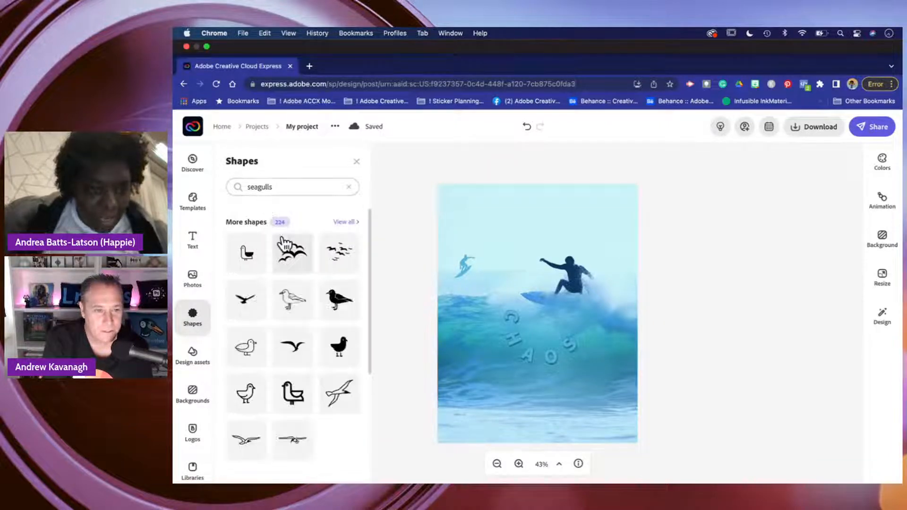
Add the flock of flying seagulls, shrink it and place it in the upper right corner of the sky.
{"action": "left_click", "coordinate": [347, 259]}
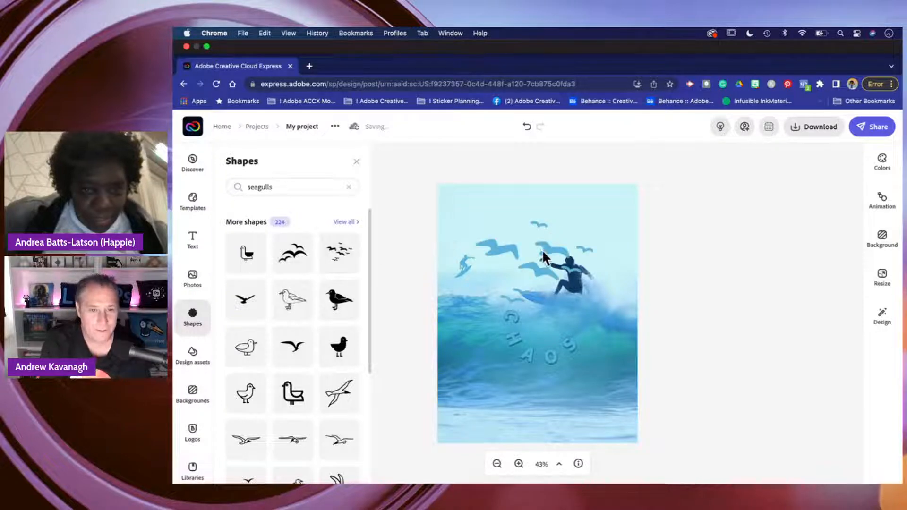
{"action": "left_click_drag", "start_coordinate": [540, 253], "coordinate": [582, 226]}
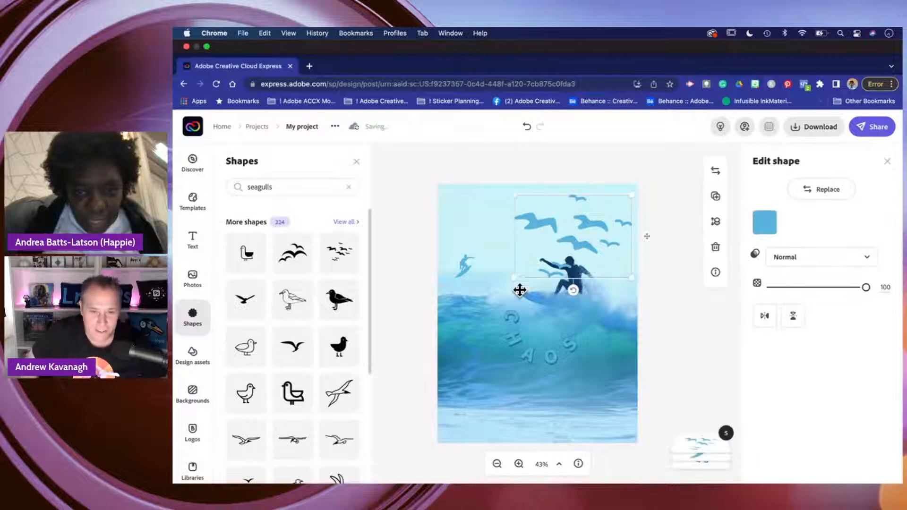
{"action": "left_click_drag", "start_coordinate": [520, 270], "coordinate": [610, 211]}
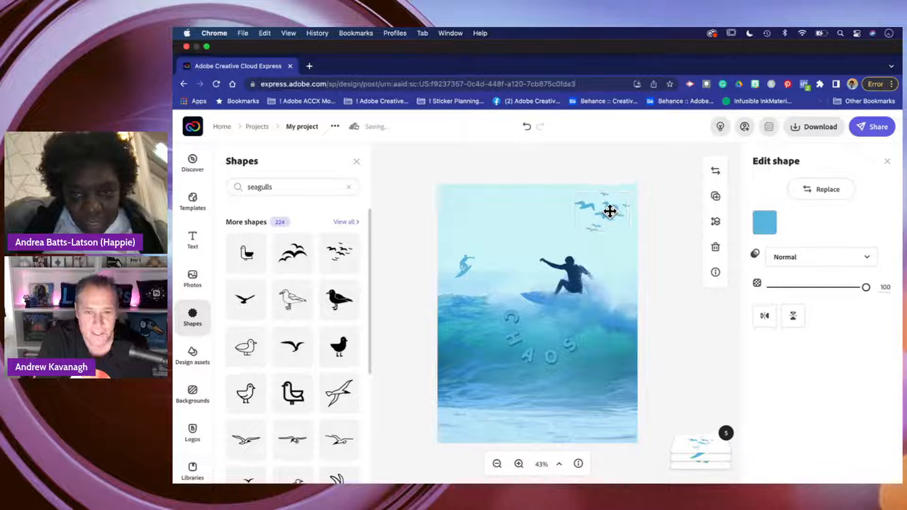
Recolor the seagull flock to the pale teal #99E0E4 so it blends with the sky.
{"action": "left_click", "coordinate": [764, 225]}
{"action": "left_click", "coordinate": [642, 188]}
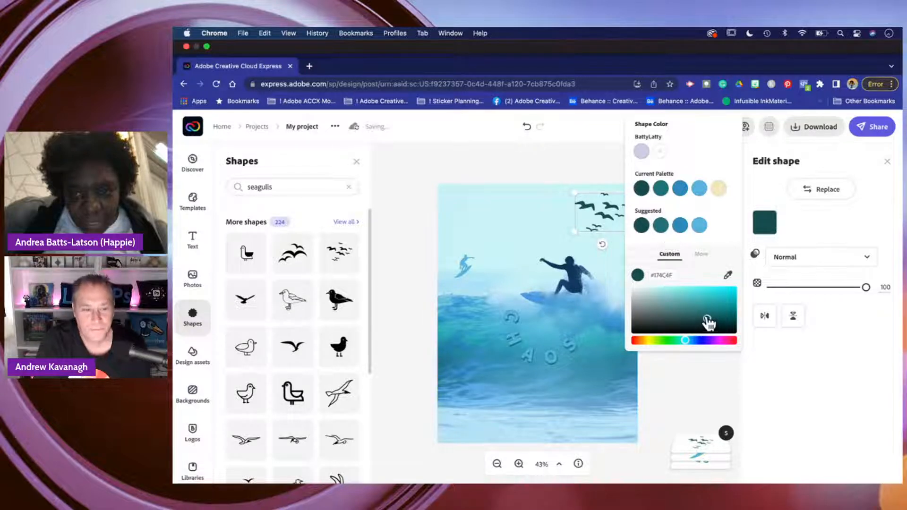
{"action": "left_click_drag", "start_coordinate": [708, 319], "coordinate": [668, 300]}
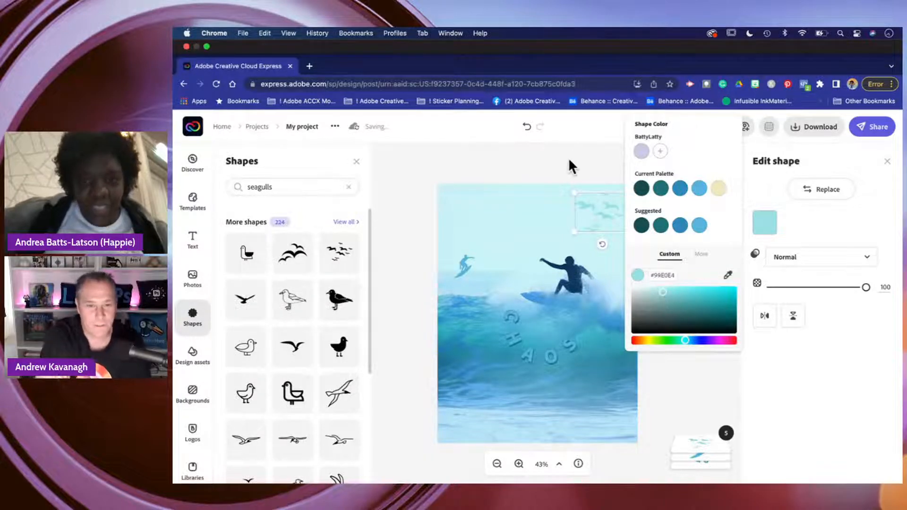
{"action": "left_click", "coordinate": [568, 158]}
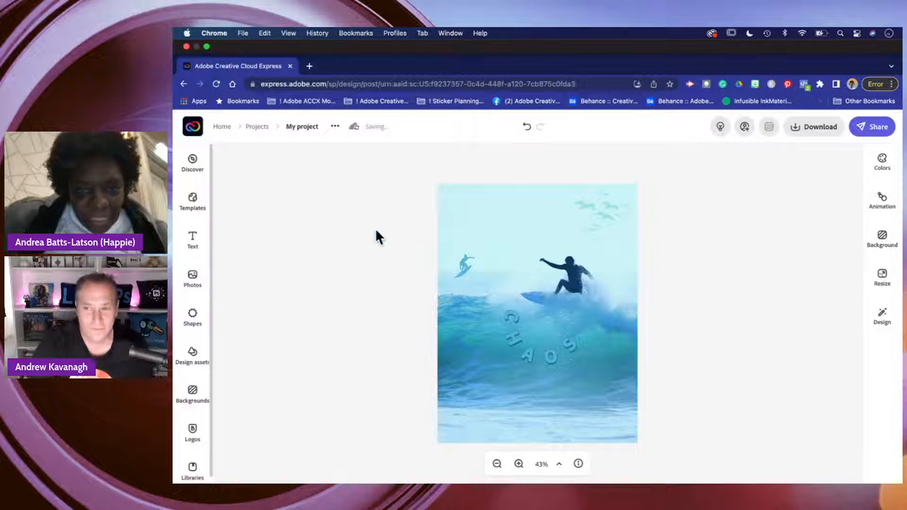
{"action": "left_click", "coordinate": [486, 210]}
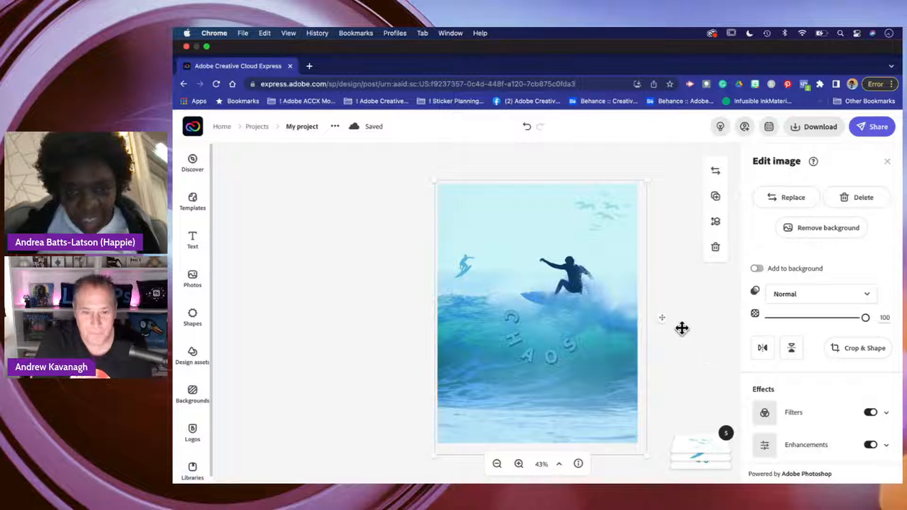
{"action": "left_click", "coordinate": [359, 173]}
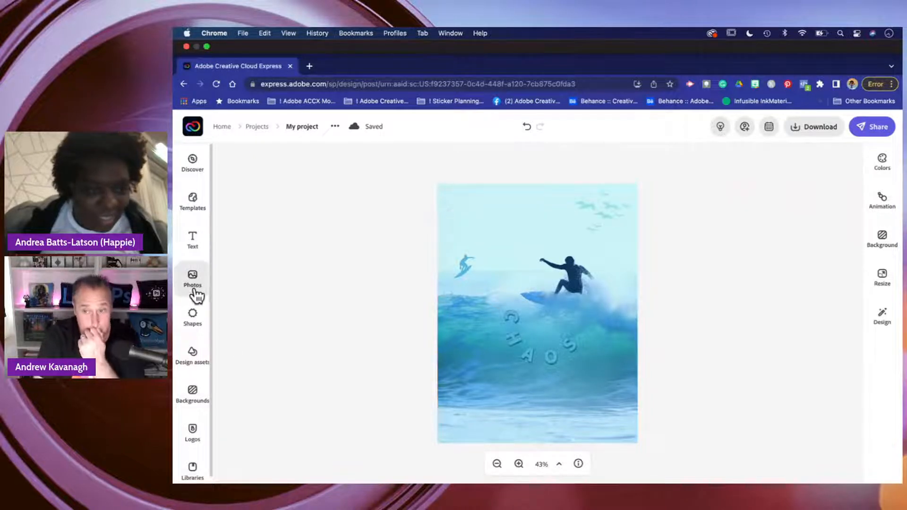
Search the design assets for "sun".
{"action": "left_click", "coordinate": [195, 359]}
{"action": "left_click", "coordinate": [285, 185]}
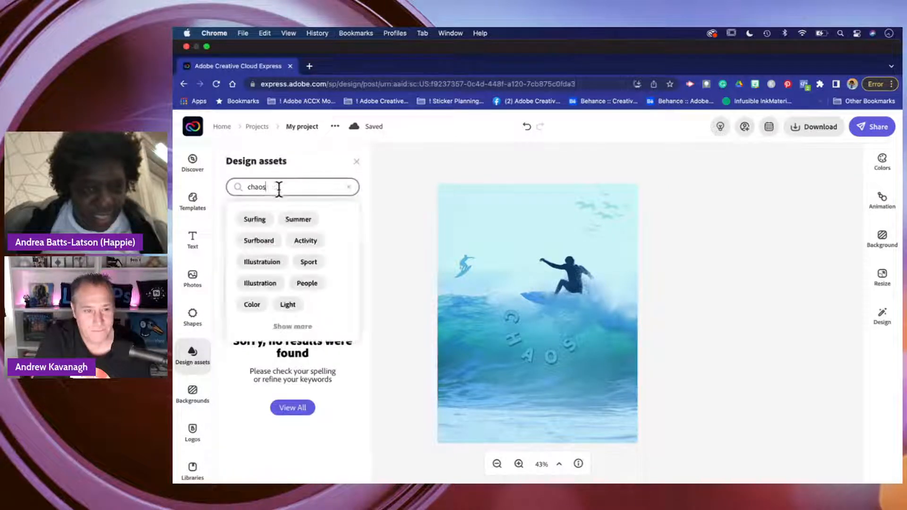
{"action": "left_click_drag", "start_coordinate": [280, 186], "coordinate": [221, 183]}
{"action": "type", "text": "sun"}
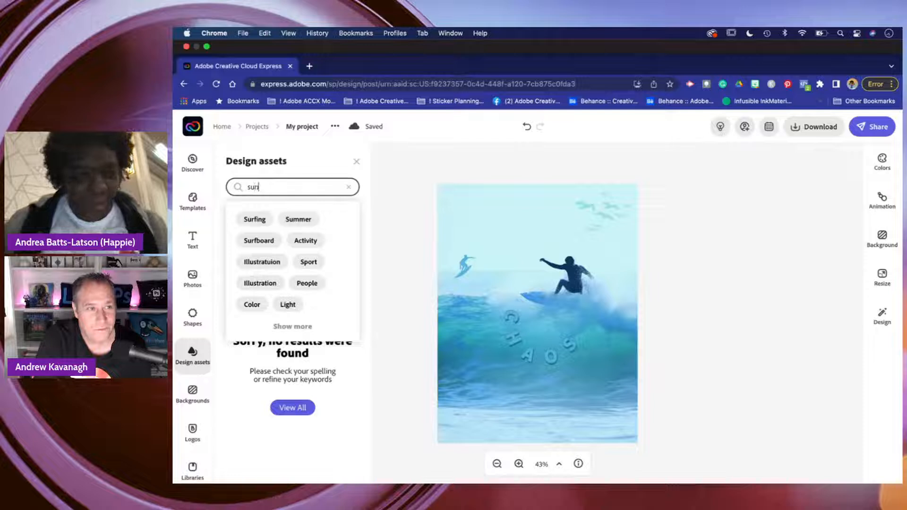
{"action": "key", "text": "Return"}
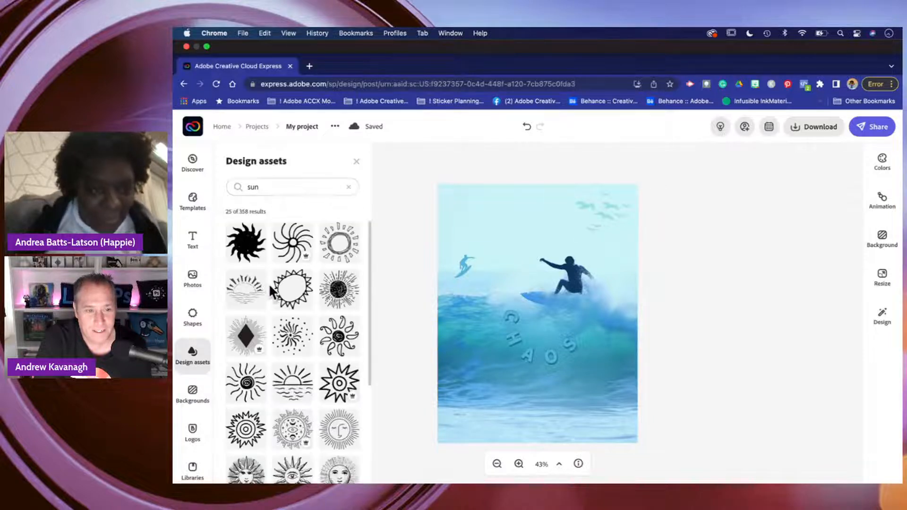
Look through the sun design assets for a graphic that suits the poster's sky.
{"action": "scroll", "coordinate": [271, 288], "scroll_direction": "down", "scroll_amount": 10}
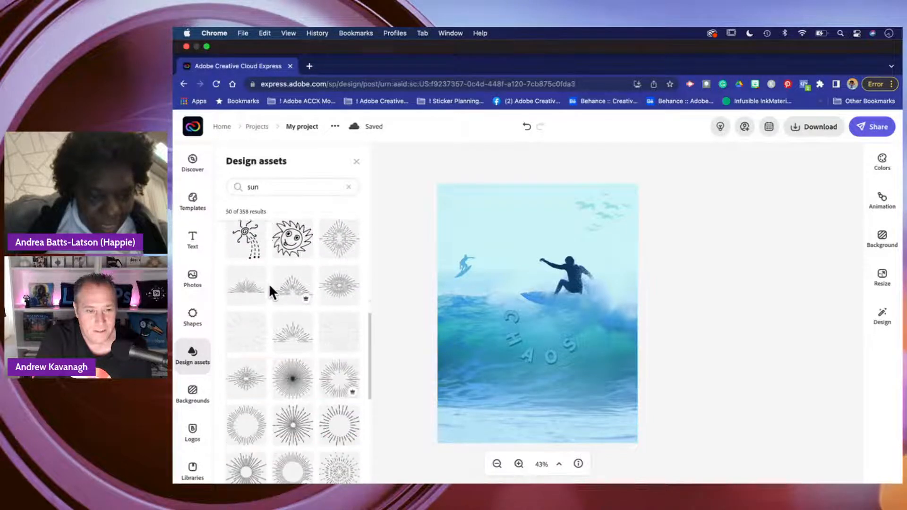
{"action": "scroll", "coordinate": [270, 286], "scroll_direction": "down", "scroll_amount": 10}
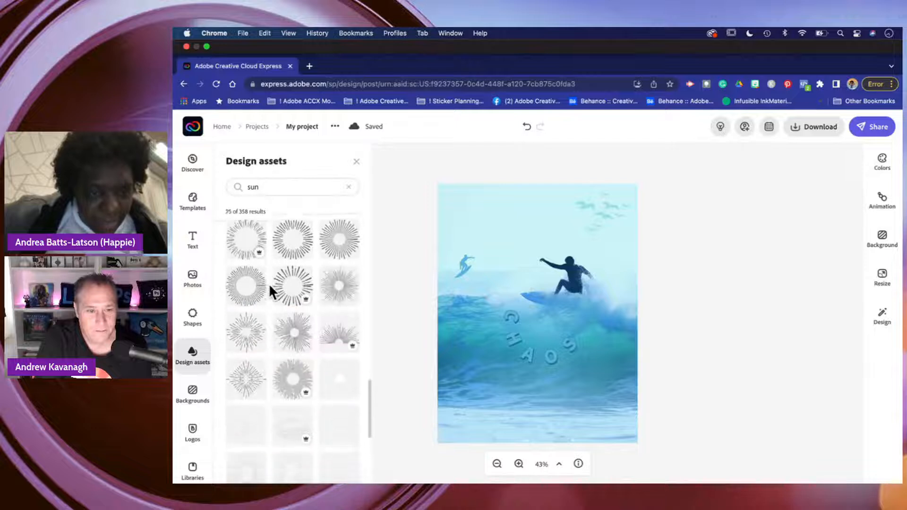
{"action": "scroll", "coordinate": [270, 288], "scroll_direction": "up", "scroll_amount": 5}
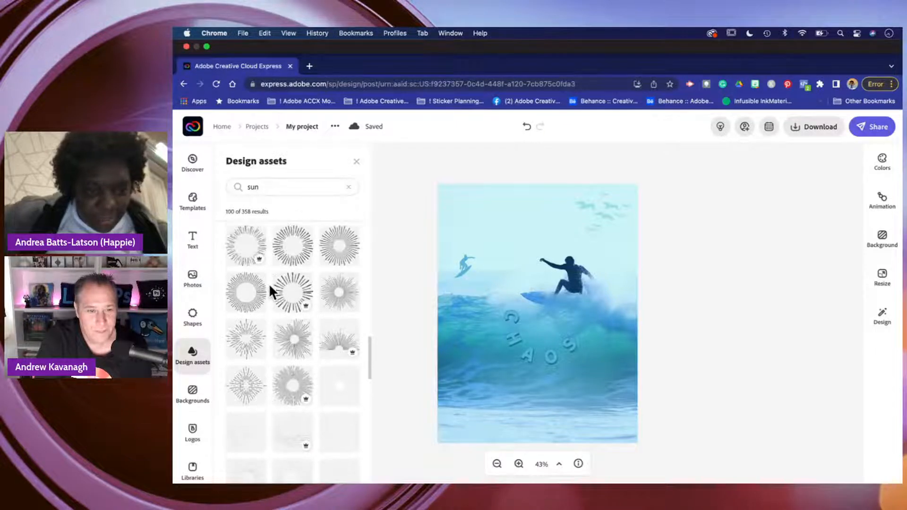
{"action": "scroll", "coordinate": [314, 331], "scroll_direction": "up", "scroll_amount": 3}
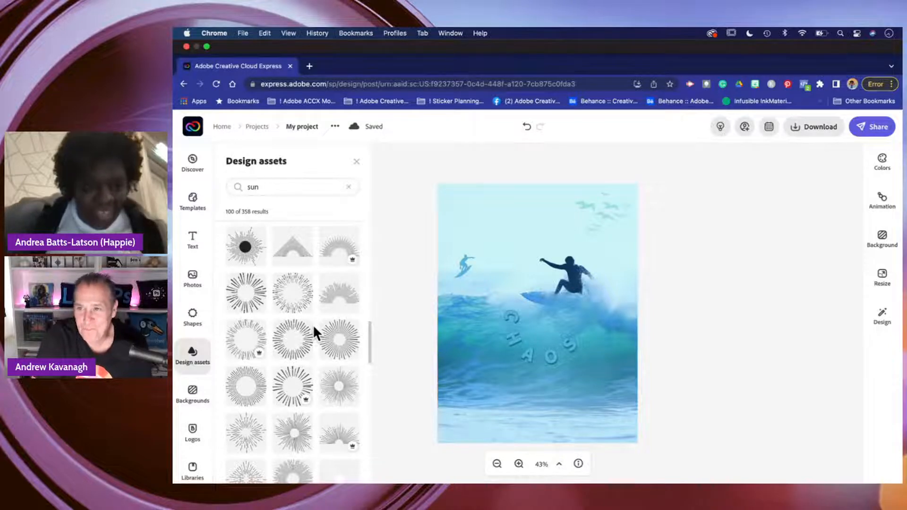
{"action": "scroll", "coordinate": [313, 331], "scroll_direction": "down", "scroll_amount": 4}
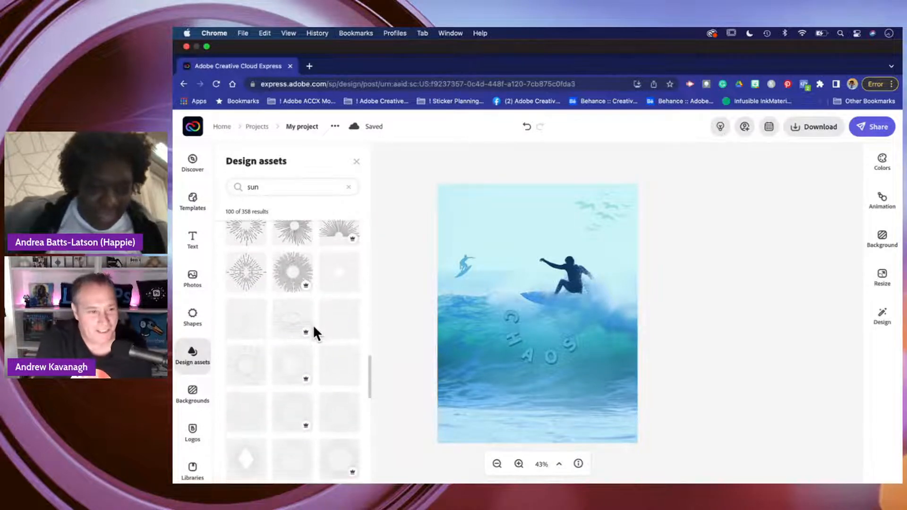
{"action": "scroll", "coordinate": [314, 331], "scroll_direction": "down", "scroll_amount": 2}
{"action": "scroll", "coordinate": [314, 327], "scroll_direction": "down", "scroll_amount": 5}
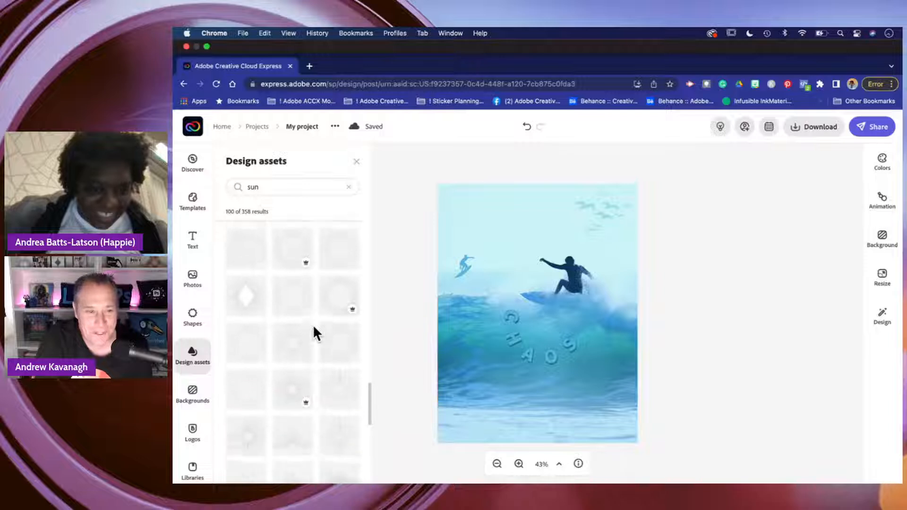
{"action": "scroll", "coordinate": [315, 331], "scroll_direction": "down", "scroll_amount": 3}
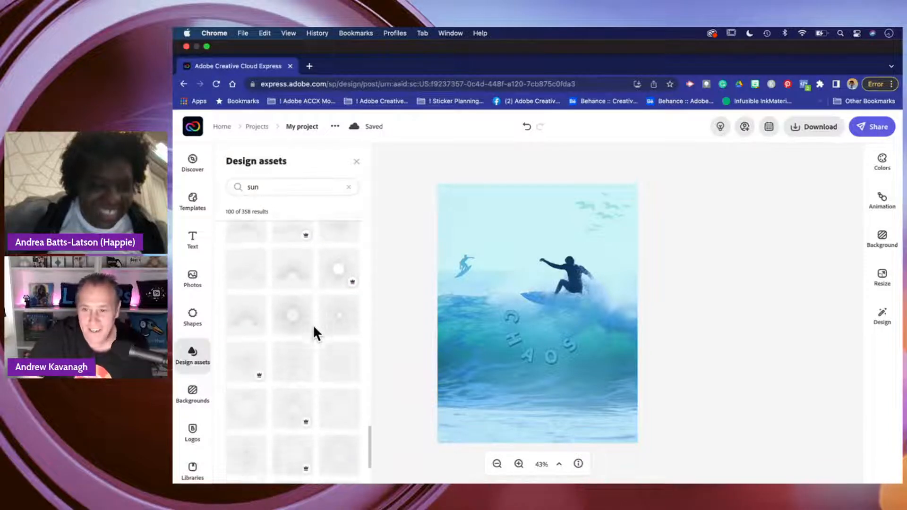
{"action": "scroll", "coordinate": [314, 330], "scroll_direction": "down", "scroll_amount": 3}
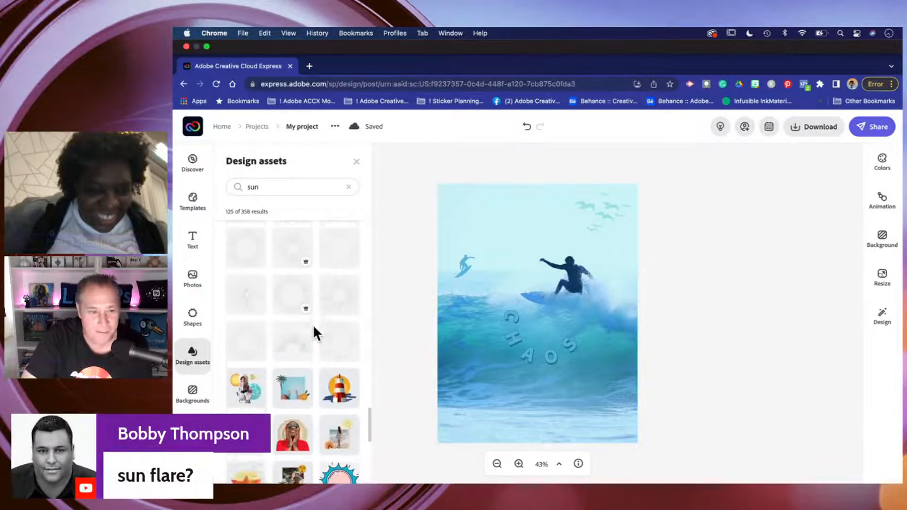
{"action": "scroll", "coordinate": [314, 331], "scroll_direction": "up", "scroll_amount": 10}
{"action": "scroll", "coordinate": [313, 325], "scroll_direction": "up", "scroll_amount": 10}
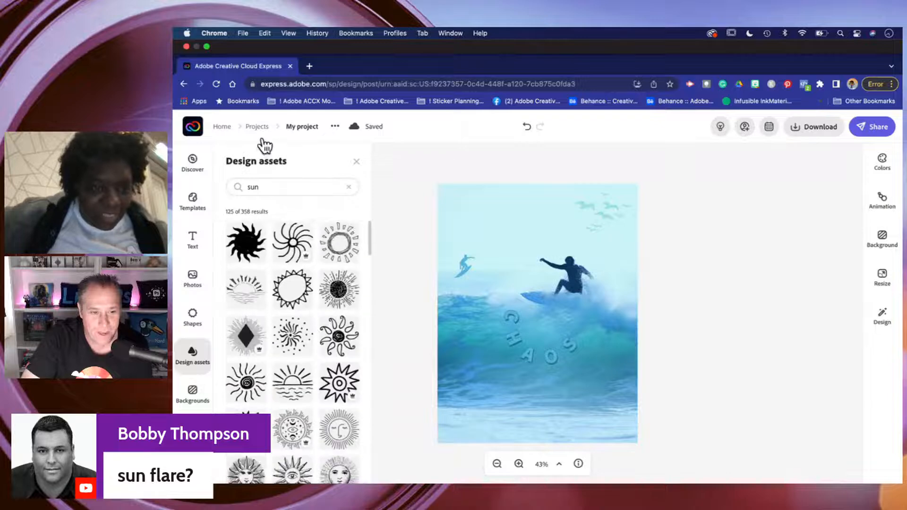
{"action": "left_click", "coordinate": [283, 186]}
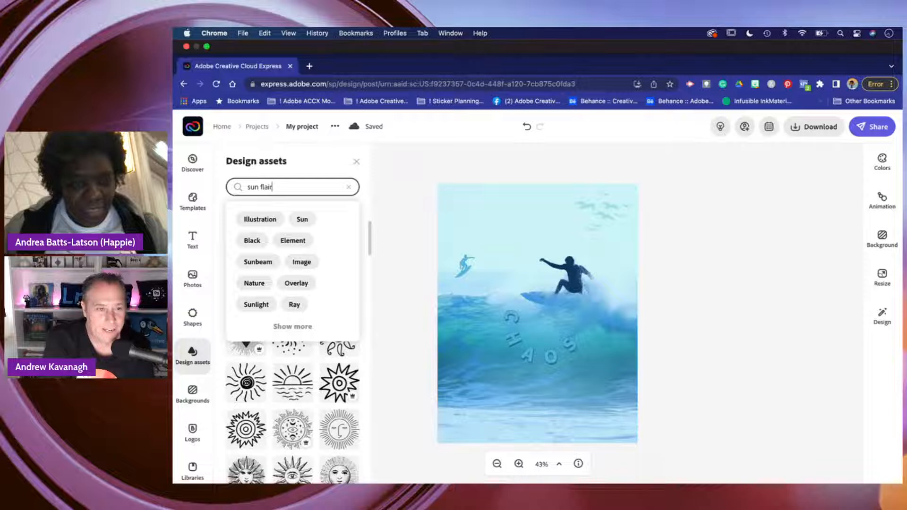
{"action": "key", "text": "BackSpace"}
{"action": "key", "text": "BackSpace"}
{"action": "type", "text": "re"}
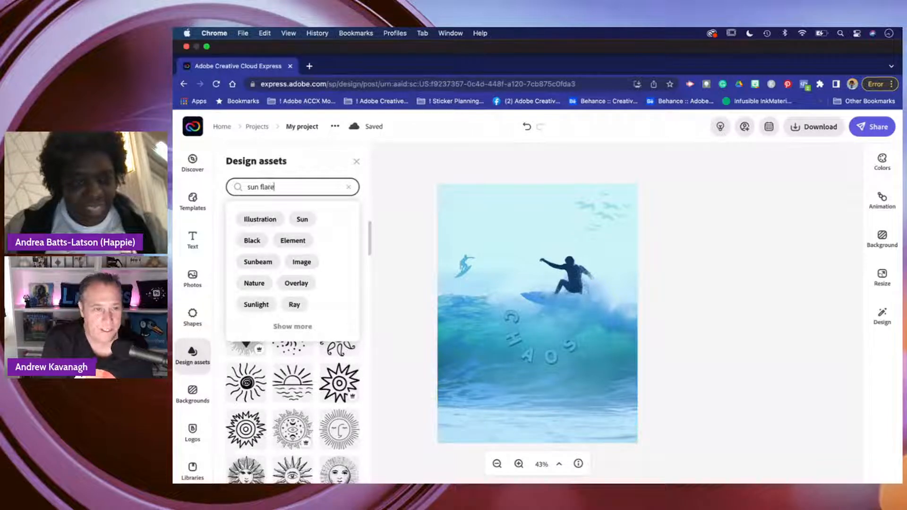
{"action": "key", "text": "BackSpace"}
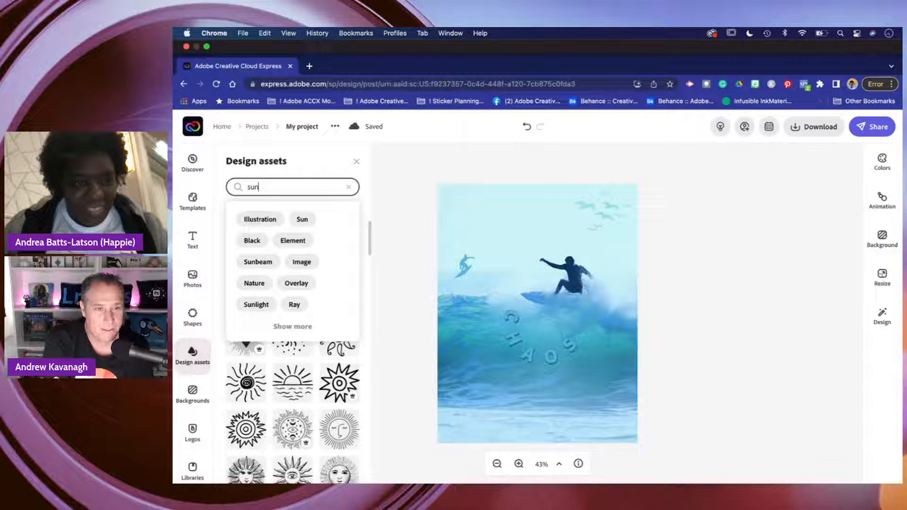
{"action": "key", "text": "Return"}
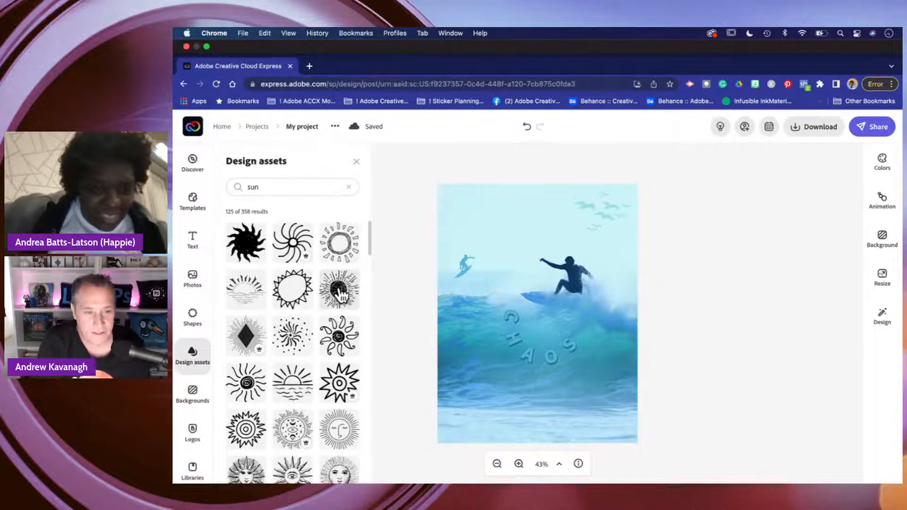
Add the sunburst with the solid dark scribbled center and place it in the poster's upper left corner, partly beyond the page edges.
{"action": "scroll", "coordinate": [310, 351], "scroll_direction": "down", "scroll_amount": 2}
{"action": "scroll", "coordinate": [309, 350], "scroll_direction": "up", "scroll_amount": 2}
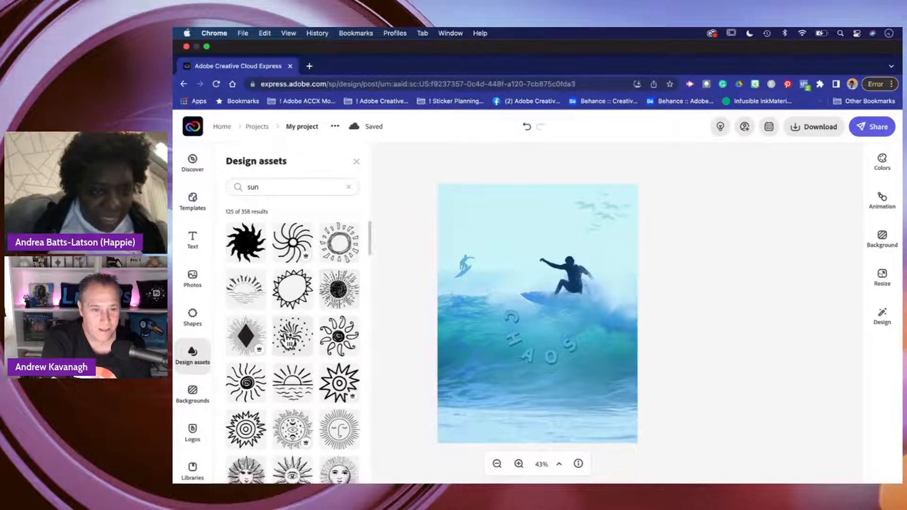
{"action": "scroll", "coordinate": [337, 303], "scroll_direction": "down", "scroll_amount": 2}
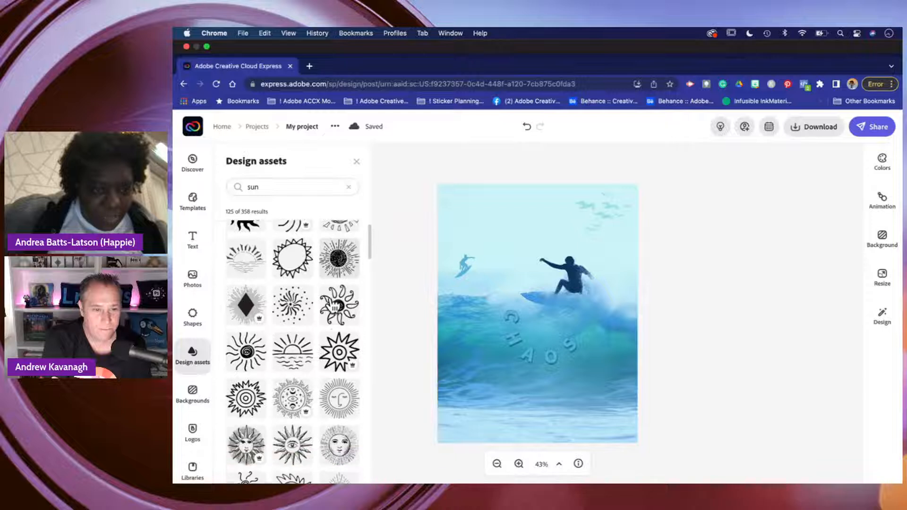
{"action": "scroll", "coordinate": [335, 306], "scroll_direction": "down", "scroll_amount": 3}
{"action": "scroll", "coordinate": [335, 305], "scroll_direction": "up", "scroll_amount": 4}
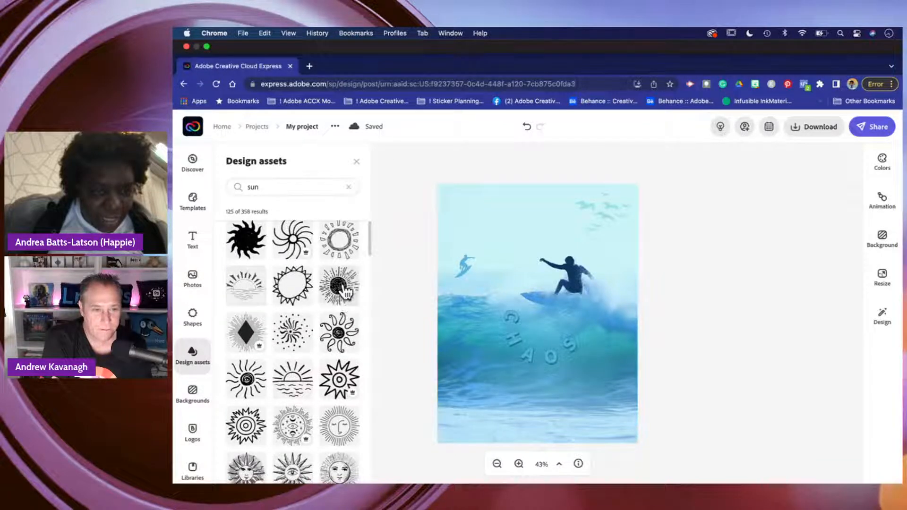
{"action": "scroll", "coordinate": [346, 292], "scroll_direction": "down", "scroll_amount": 1}
{"action": "scroll", "coordinate": [346, 292], "scroll_direction": "up", "scroll_amount": 1}
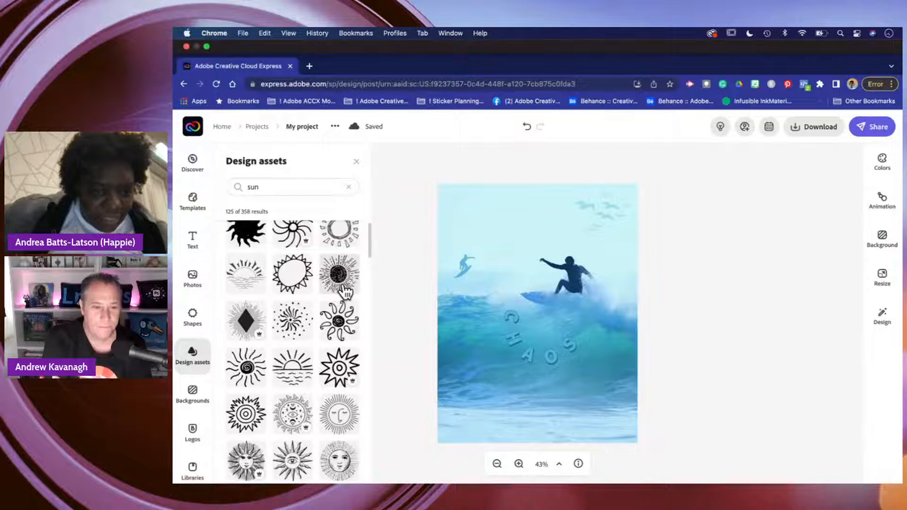
{"action": "left_click", "coordinate": [346, 292]}
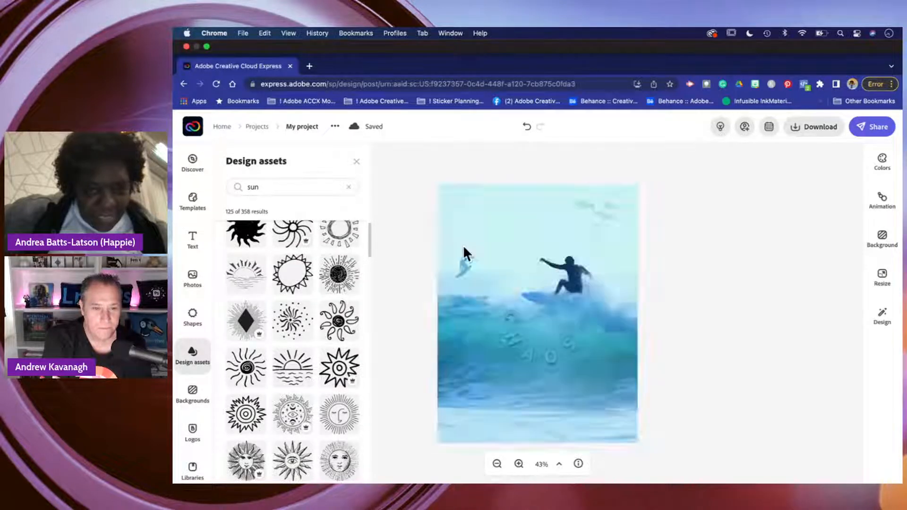
{"action": "left_click_drag", "start_coordinate": [534, 264], "coordinate": [444, 204]}
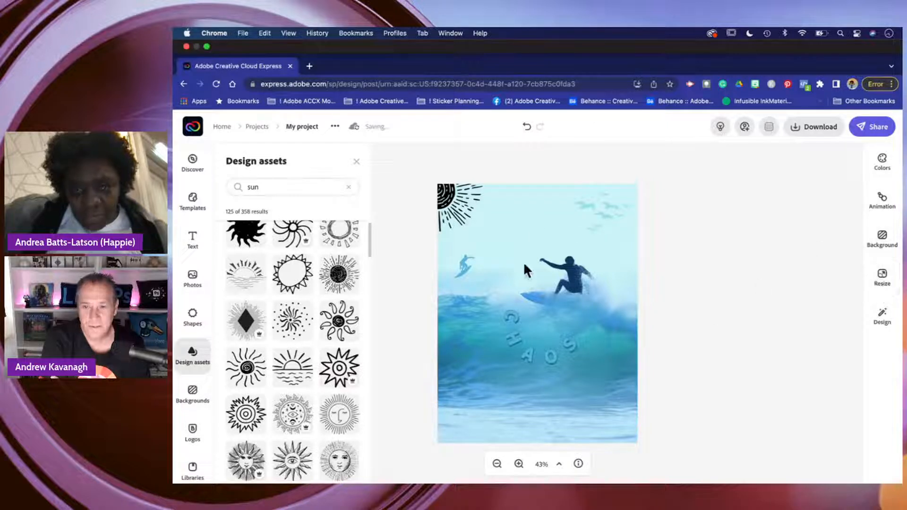
Turn on Enhancements for the sun graphic and apply the Duotone filter to it.
{"action": "left_click", "coordinate": [453, 205]}
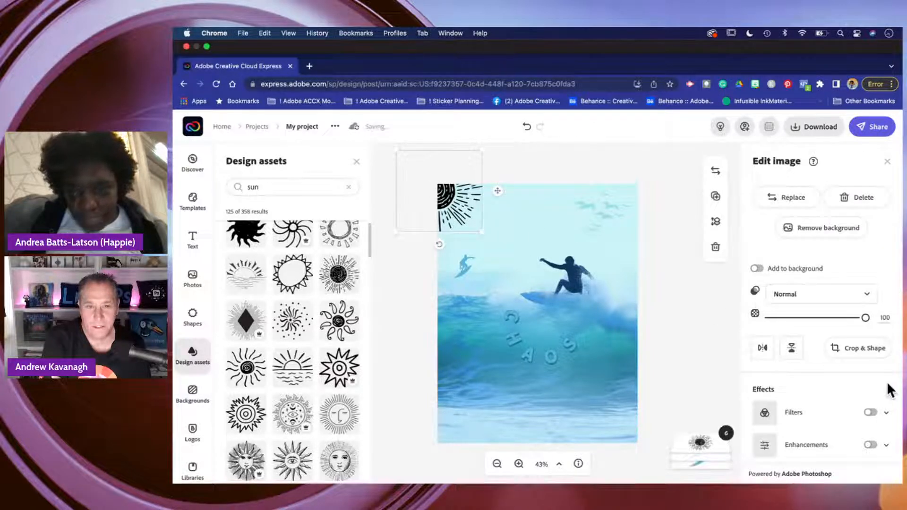
{"action": "scroll", "coordinate": [891, 391], "scroll_direction": "down", "scroll_amount": 2}
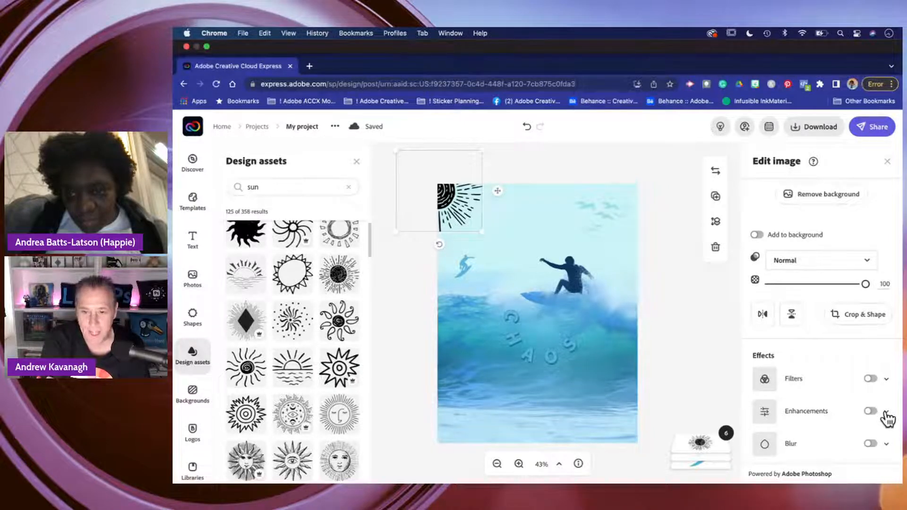
{"action": "left_click", "coordinate": [886, 414]}
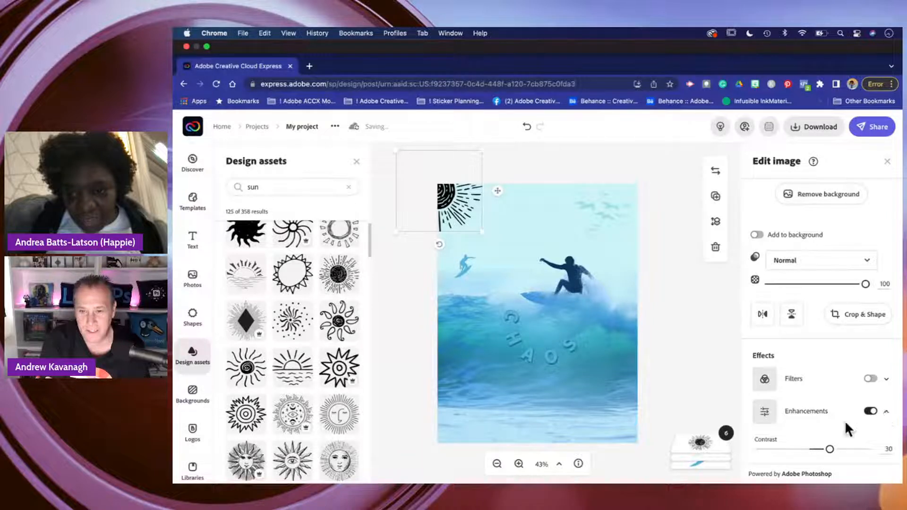
{"action": "left_click", "coordinate": [891, 382]}
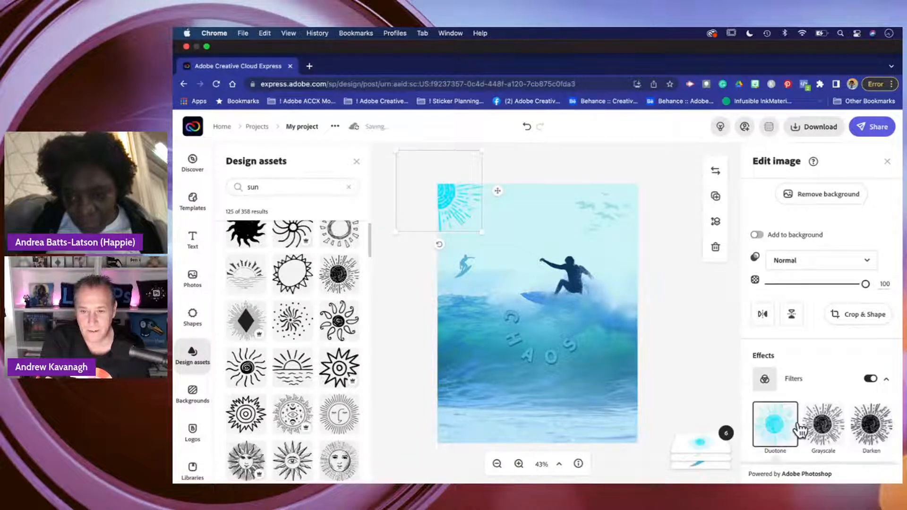
Try the Colorize filter on the sun graphic.
{"action": "scroll", "coordinate": [799, 430], "scroll_direction": "down", "scroll_amount": 3}
{"action": "scroll", "coordinate": [800, 429], "scroll_direction": "down", "scroll_amount": 5}
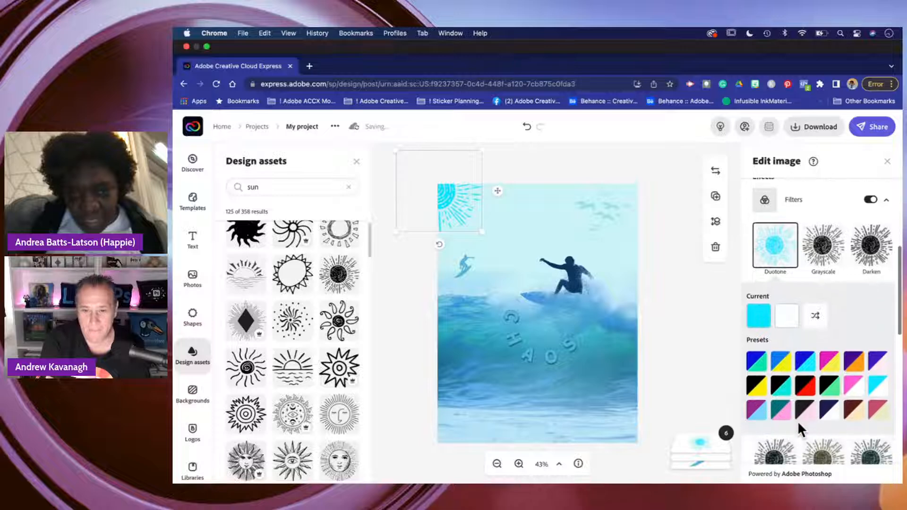
{"action": "scroll", "coordinate": [880, 359], "scroll_direction": "down", "scroll_amount": 4}
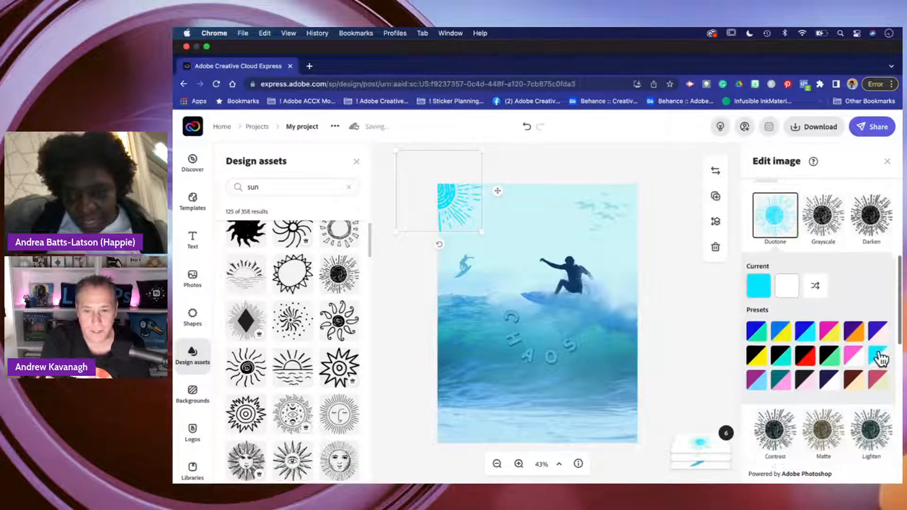
{"action": "scroll", "coordinate": [879, 359], "scroll_direction": "down", "scroll_amount": 3}
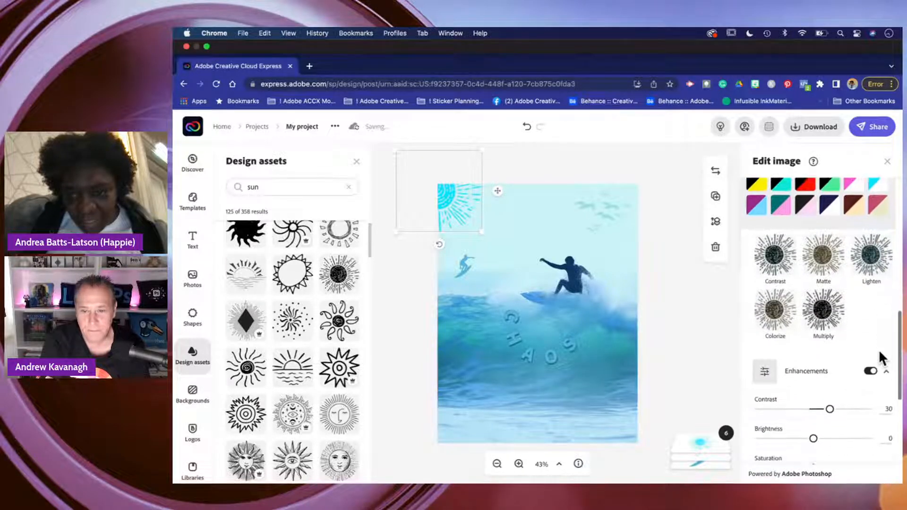
{"action": "scroll", "coordinate": [880, 360], "scroll_direction": "up", "scroll_amount": 6}
{"action": "scroll", "coordinate": [879, 359], "scroll_direction": "up", "scroll_amount": 2}
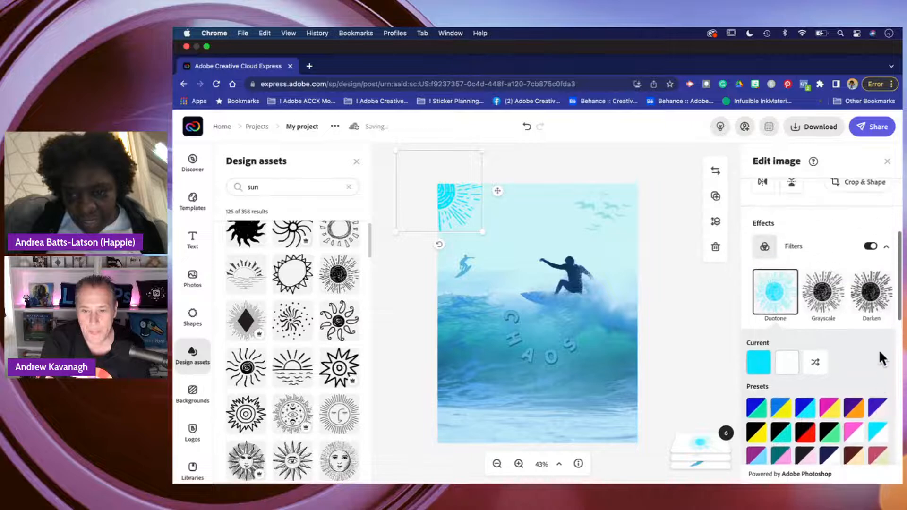
{"action": "scroll", "coordinate": [881, 360], "scroll_direction": "down", "scroll_amount": 5}
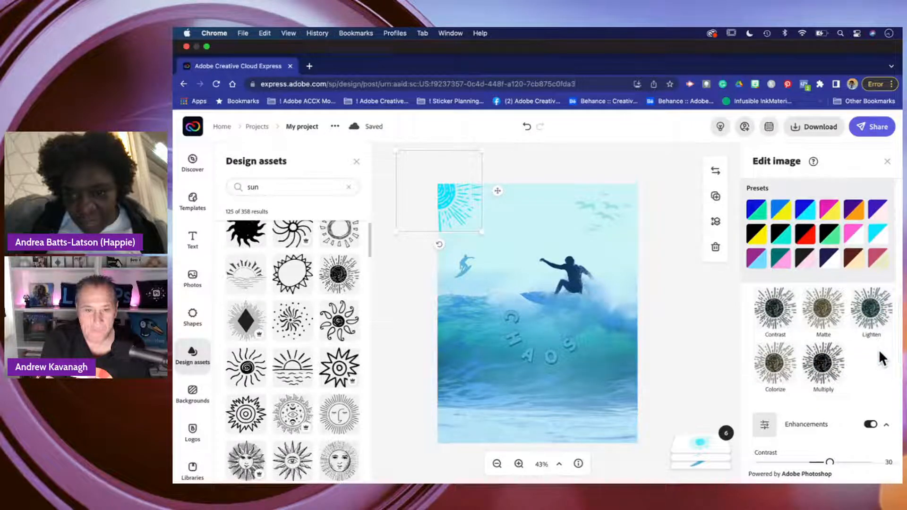
{"action": "left_click", "coordinate": [777, 364]}
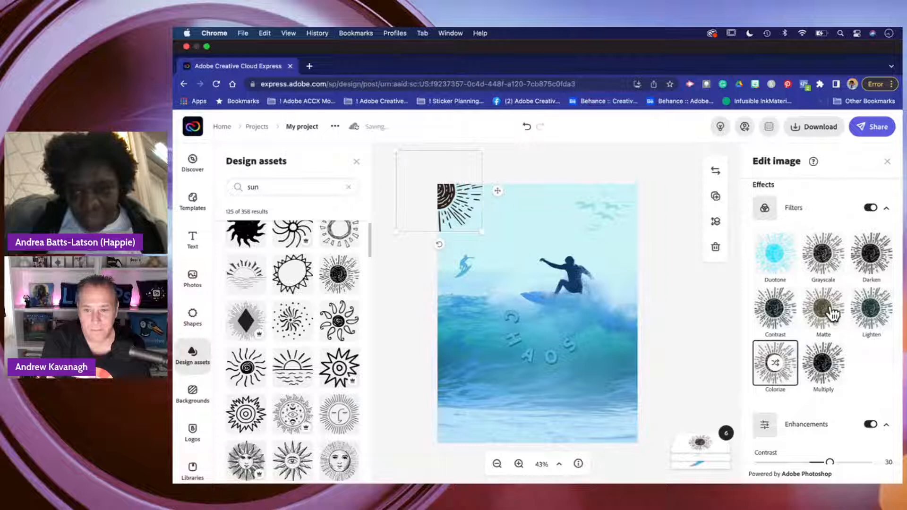
{"action": "scroll", "coordinate": [833, 312], "scroll_direction": "up", "scroll_amount": 2}
Apply the Duotone filter to the sun graphic and set its shadows color to bright orange.
{"action": "left_click", "coordinate": [775, 329]}
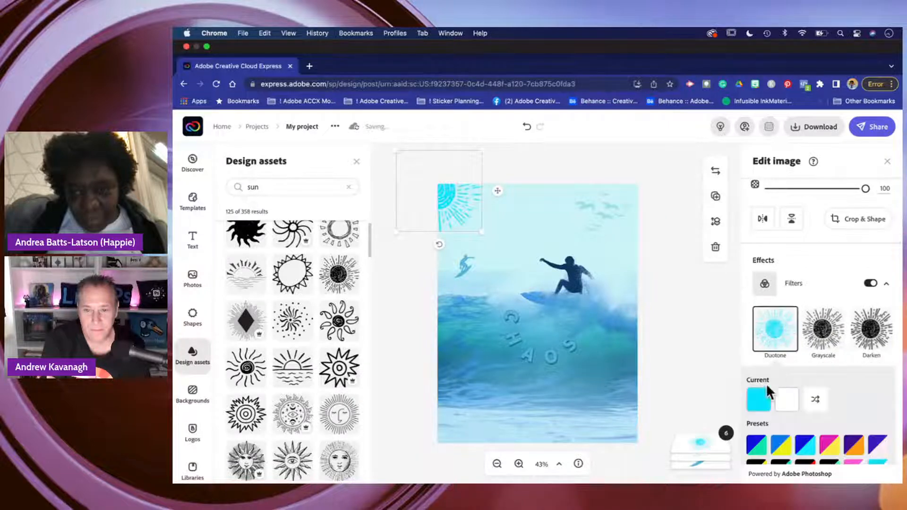
{"action": "scroll", "coordinate": [766, 397], "scroll_direction": "down", "scroll_amount": 1}
{"action": "scroll", "coordinate": [766, 400], "scroll_direction": "down", "scroll_amount": 1}
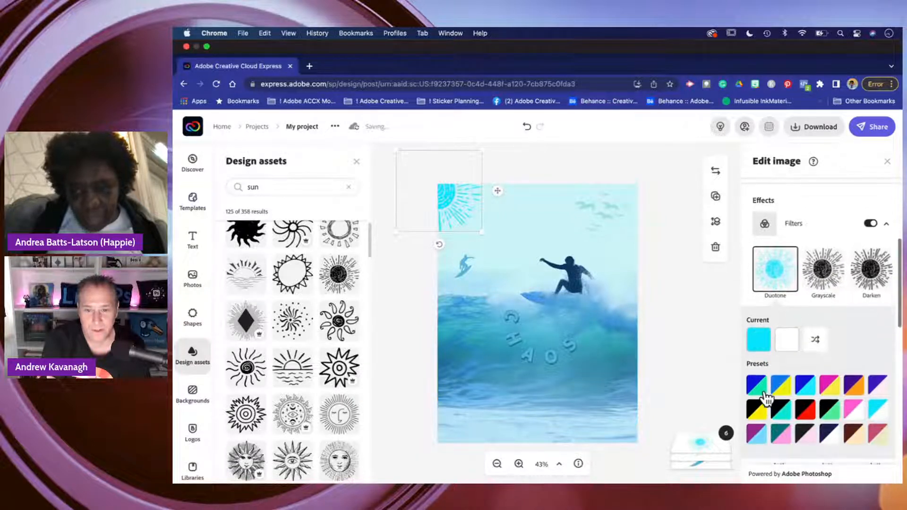
{"action": "left_click", "coordinate": [759, 343]}
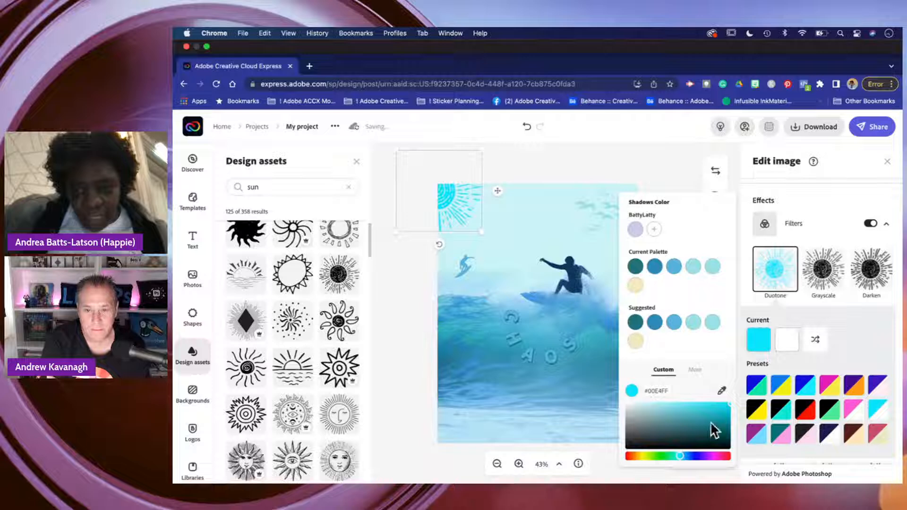
{"action": "left_click", "coordinate": [637, 456]}
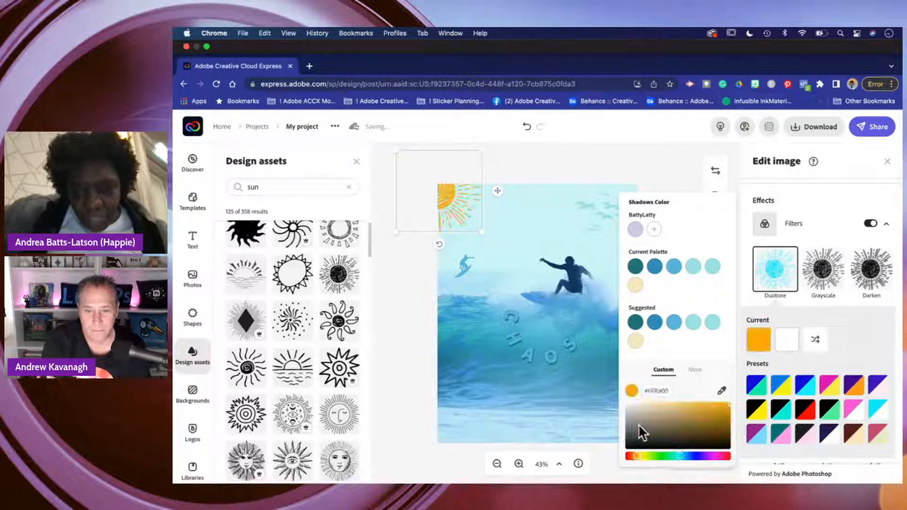
{"action": "left_click", "coordinate": [728, 403]}
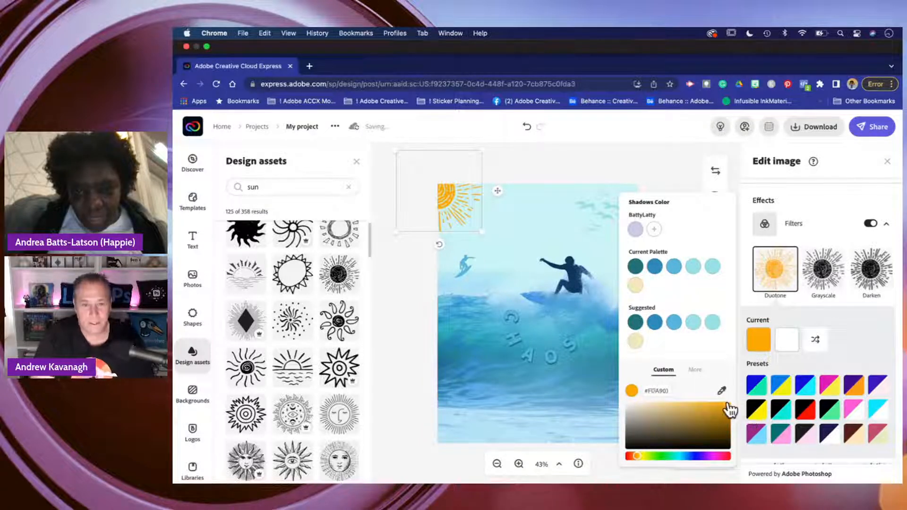
{"action": "left_click_drag", "start_coordinate": [740, 406], "coordinate": [745, 407]}
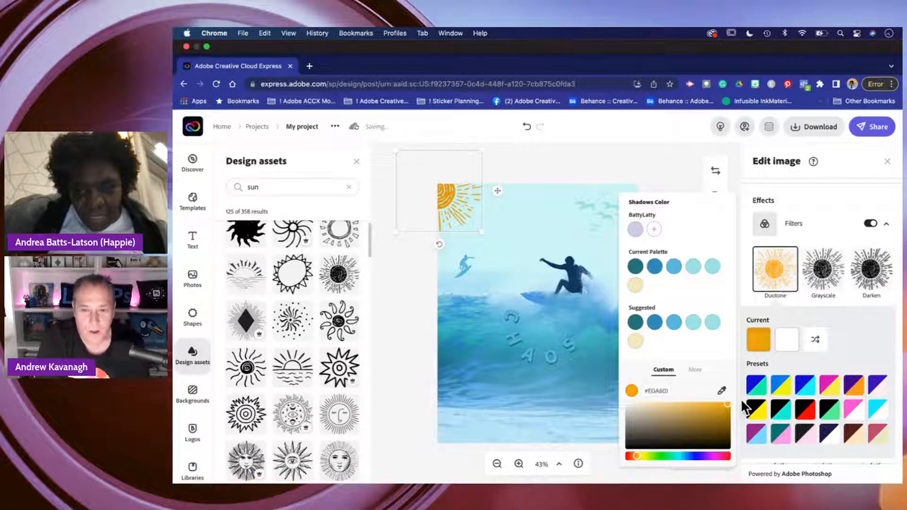
{"action": "left_click", "coordinate": [743, 404]}
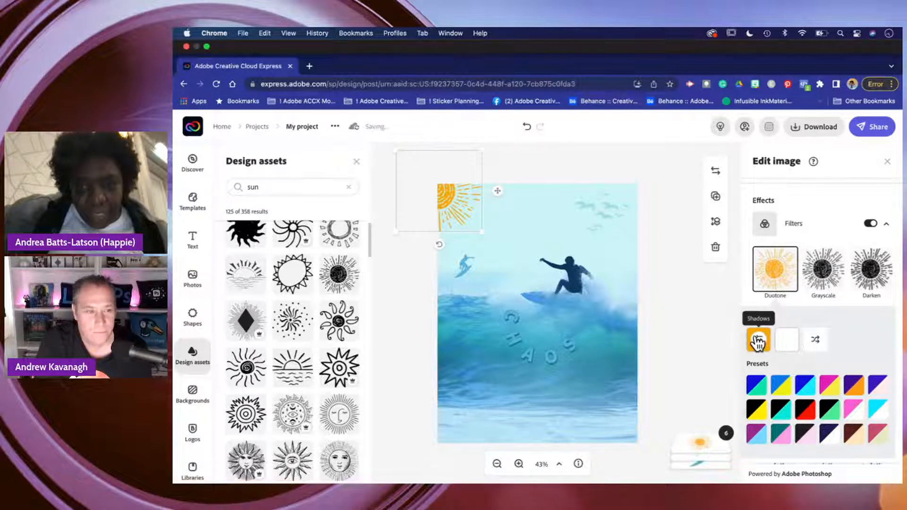
Set the sun's Duotone highlights color to orange FDA801, sampled from the sun itself, and deselect the graphic.
{"action": "left_click", "coordinate": [788, 345]}
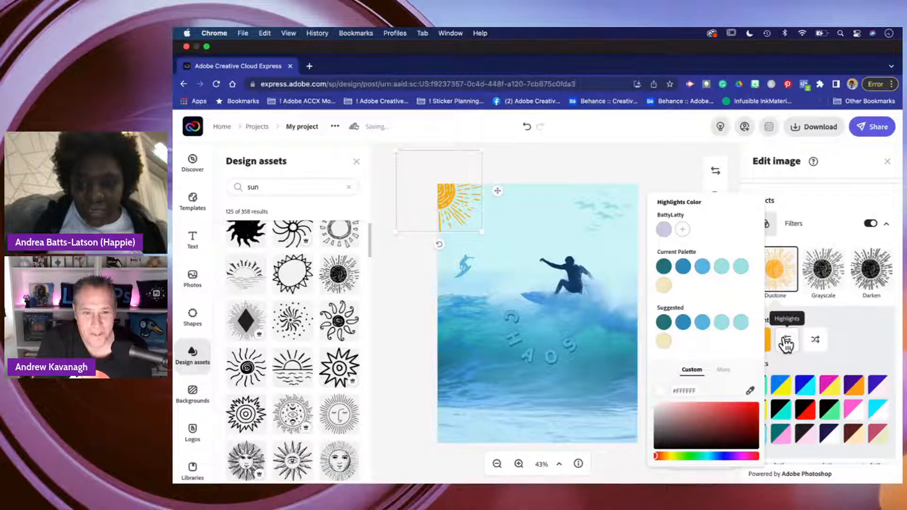
{"action": "left_click", "coordinate": [750, 392]}
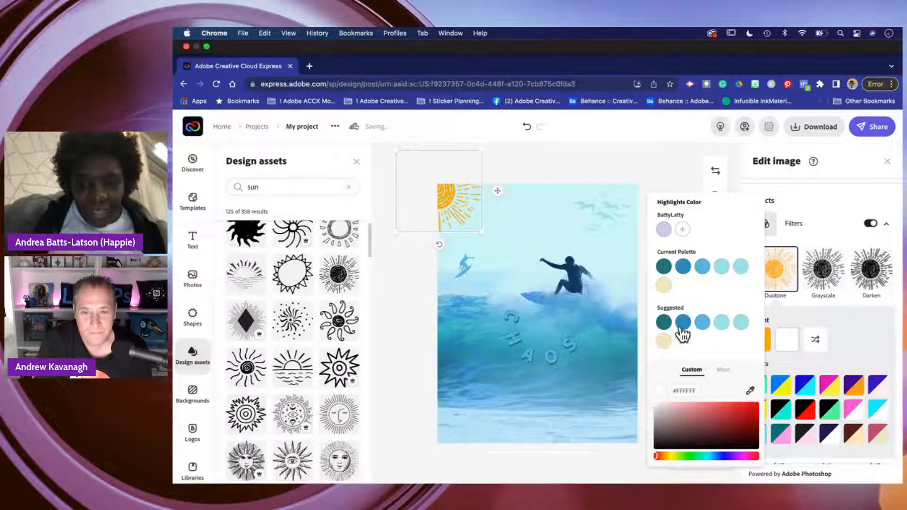
{"action": "left_click", "coordinate": [447, 190]}
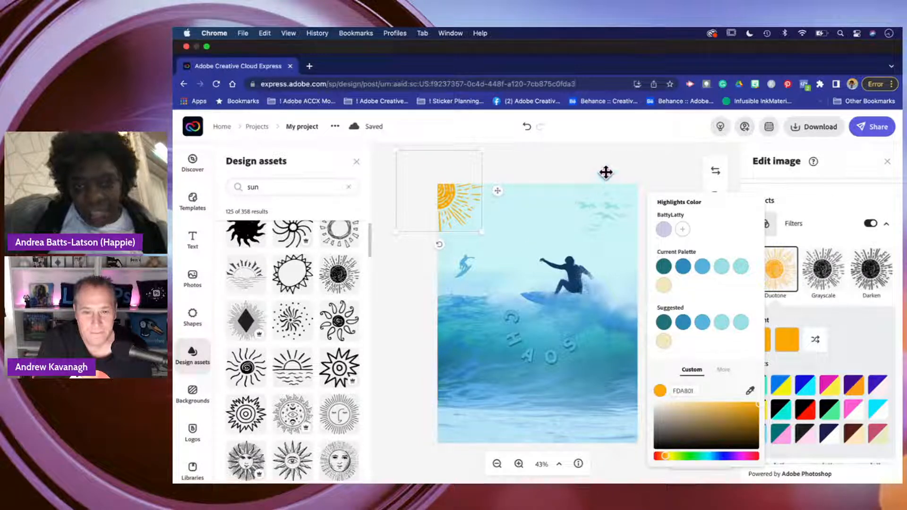
{"action": "left_click", "coordinate": [589, 162]}
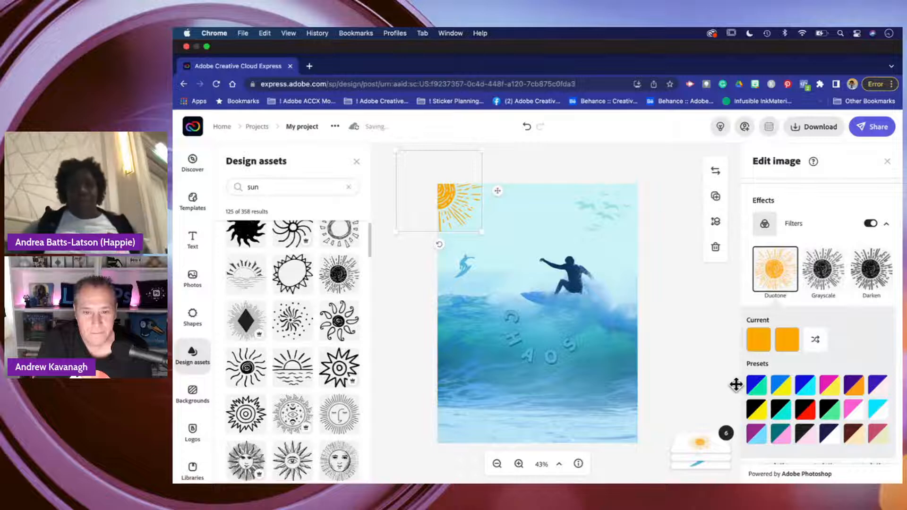
{"action": "left_click", "coordinate": [672, 311]}
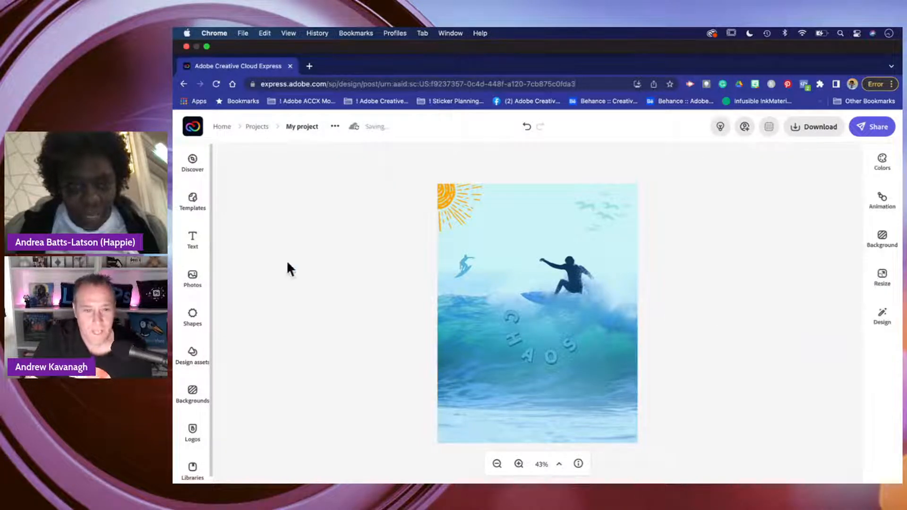
Enlarge the curved CHAOS text on the wave slightly and deselect it.
{"action": "left_click", "coordinate": [528, 359]}
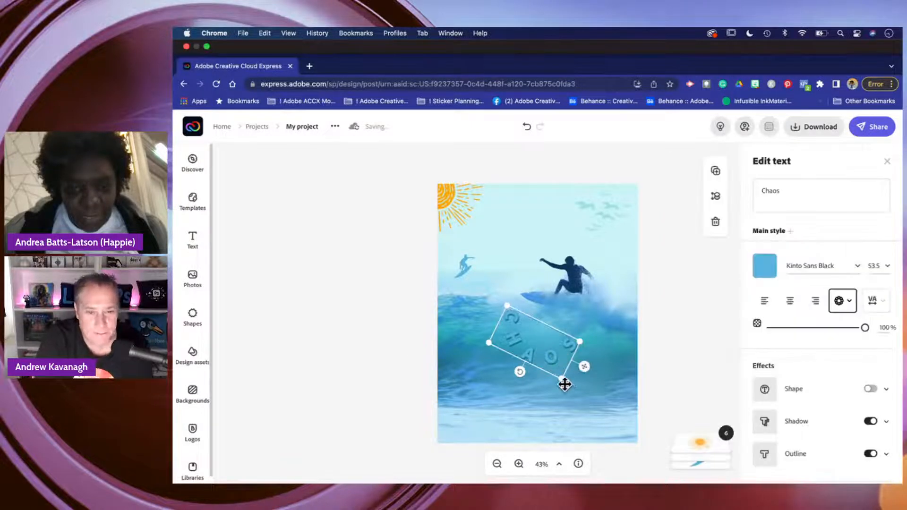
{"action": "left_click_drag", "start_coordinate": [563, 382], "coordinate": [575, 405]}
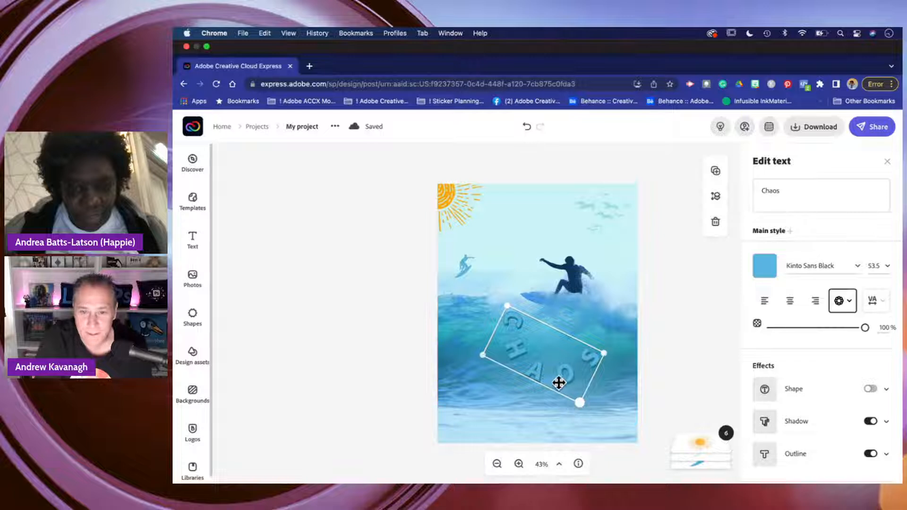
{"action": "mouse_move", "coordinate": [541, 374]}
{"action": "left_mouse_down"}
{"action": "mouse_move", "coordinate": [531, 370]}
{"action": "mouse_move", "coordinate": [541, 373]}
{"action": "left_mouse_up"}
{"action": "left_click", "coordinate": [424, 323]}
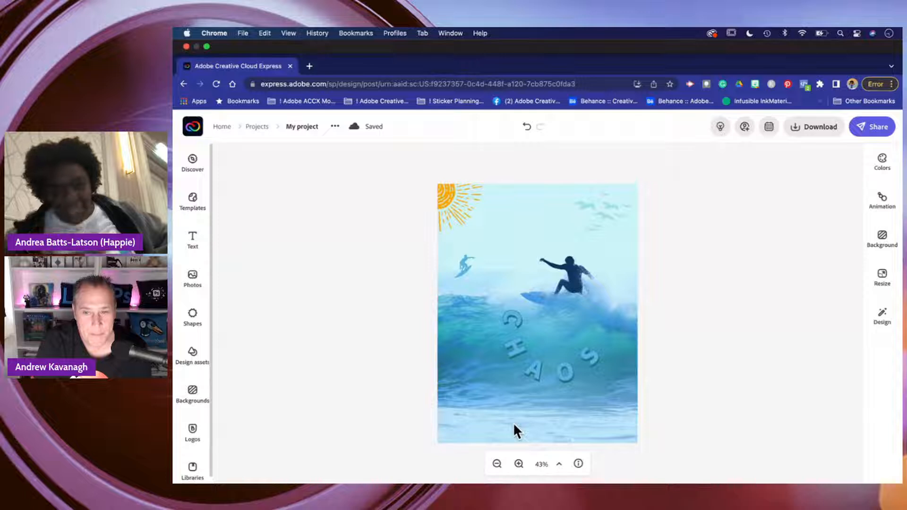
Search the shapes for "rectangle" and add the solid basic rectangle to the poster.
{"action": "left_click", "coordinate": [191, 326]}
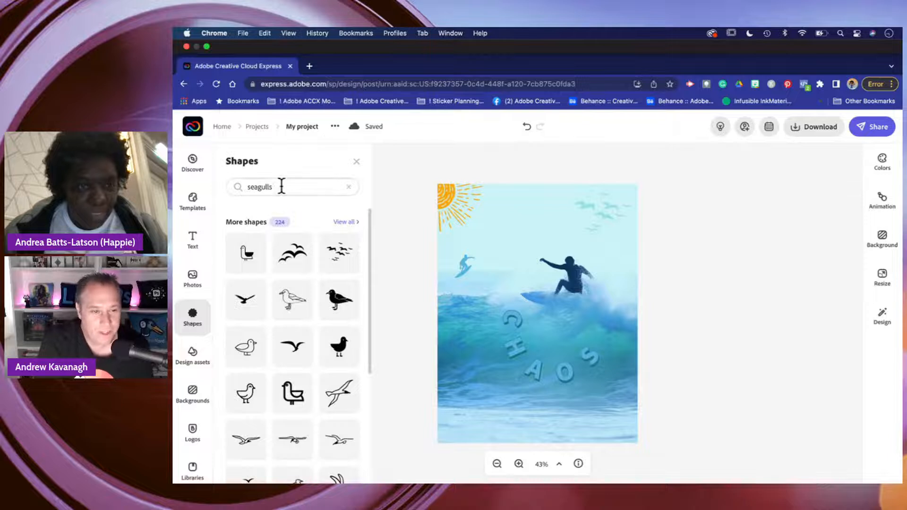
{"action": "left_click_drag", "start_coordinate": [279, 187], "coordinate": [213, 170]}
{"action": "key", "text": "XF86AudioMute"}
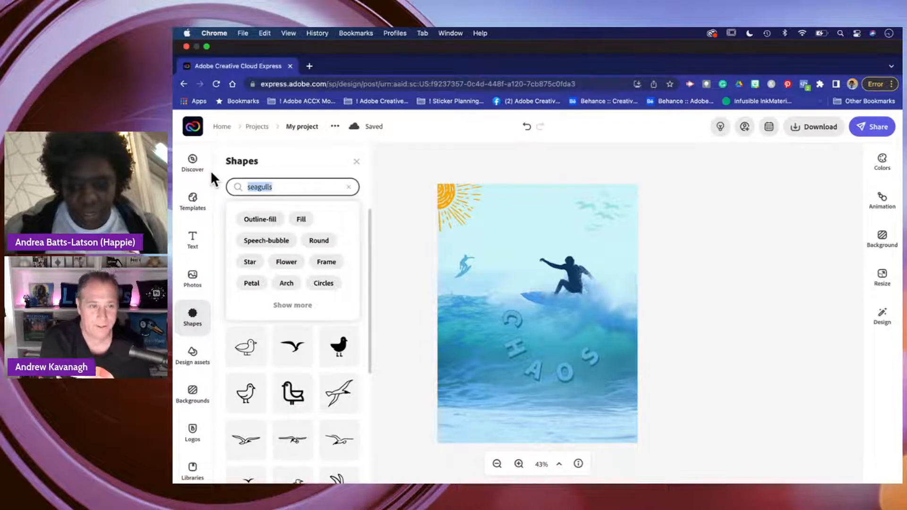
{"action": "key", "text": "XF86AudioMute"}
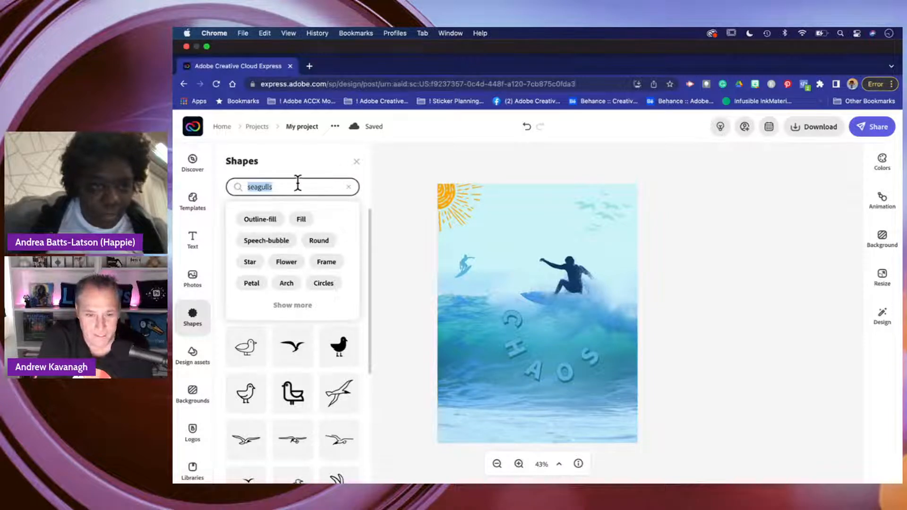
{"action": "left_click", "coordinate": [358, 156]}
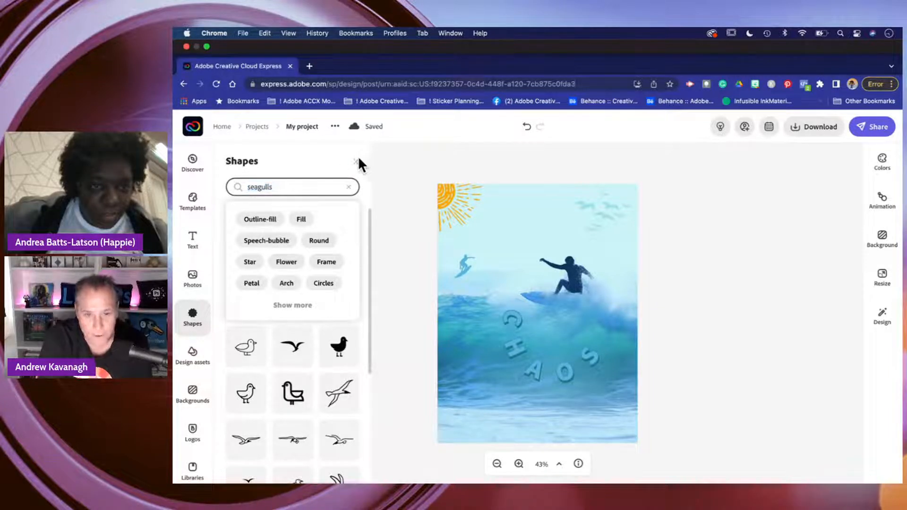
{"action": "left_click", "coordinate": [356, 163]}
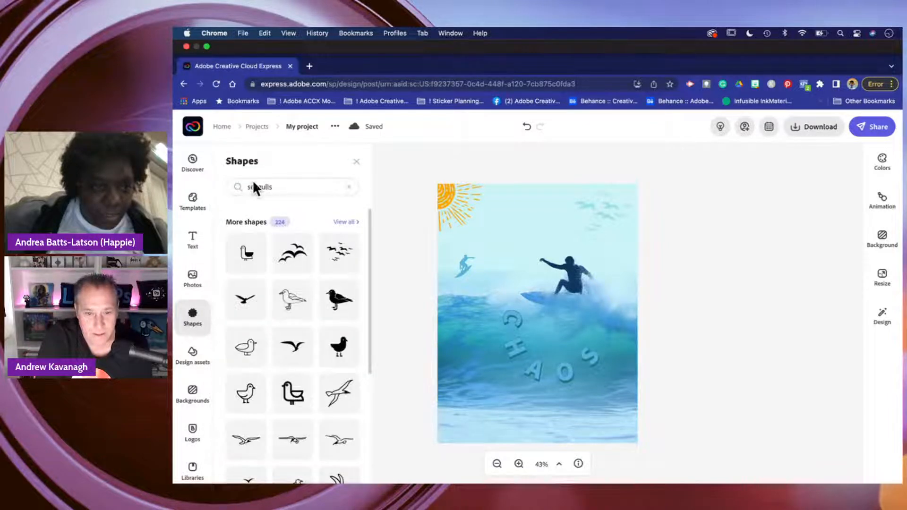
{"action": "left_click", "coordinate": [285, 186]}
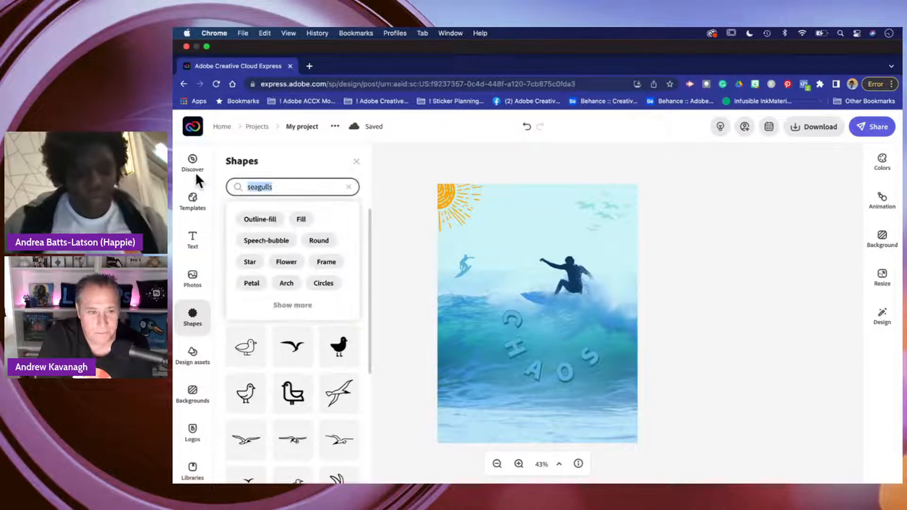
{"action": "type", "text": "te"}
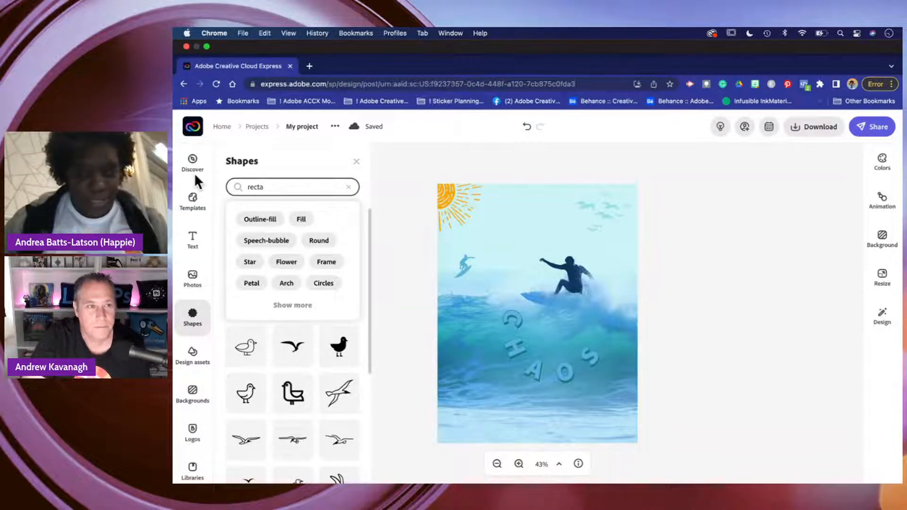
{"action": "type", "text": "ctang"}
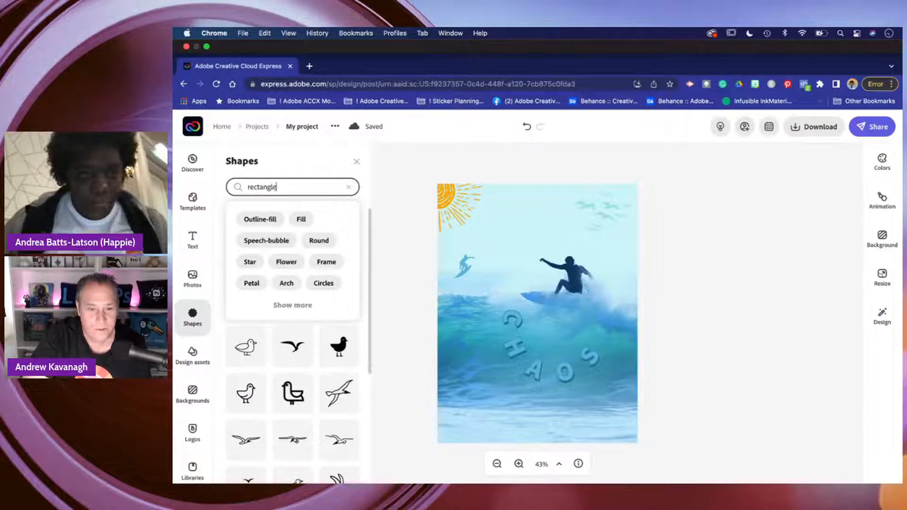
{"action": "type", "text": "le"}
{"action": "key", "text": "Return"}
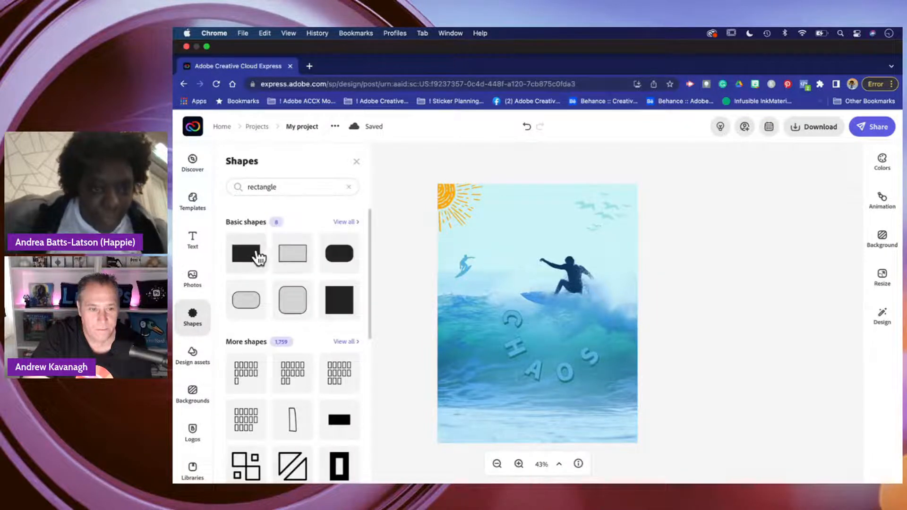
{"action": "left_click", "coordinate": [247, 258]}
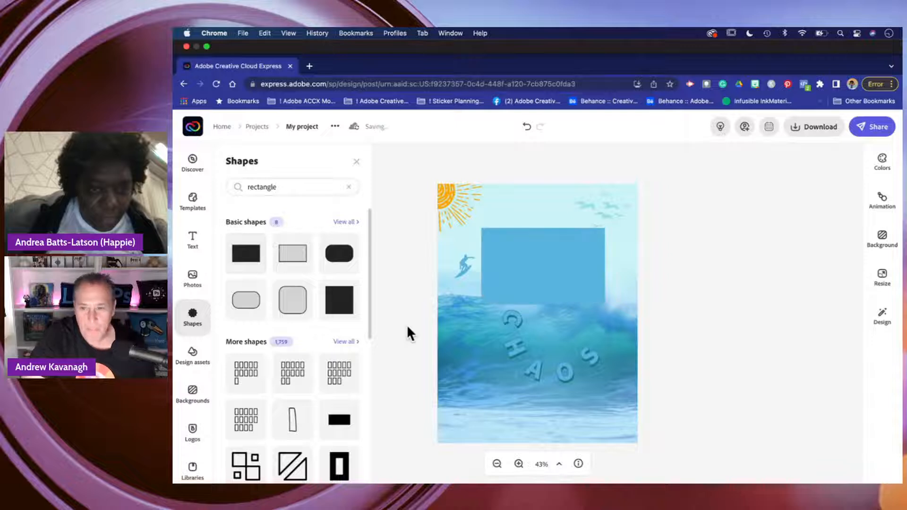
Move the rectangle to the bottom of the poster and resize it into a band spanning the page's full width.
{"action": "left_click_drag", "start_coordinate": [520, 311], "coordinate": [480, 428]}
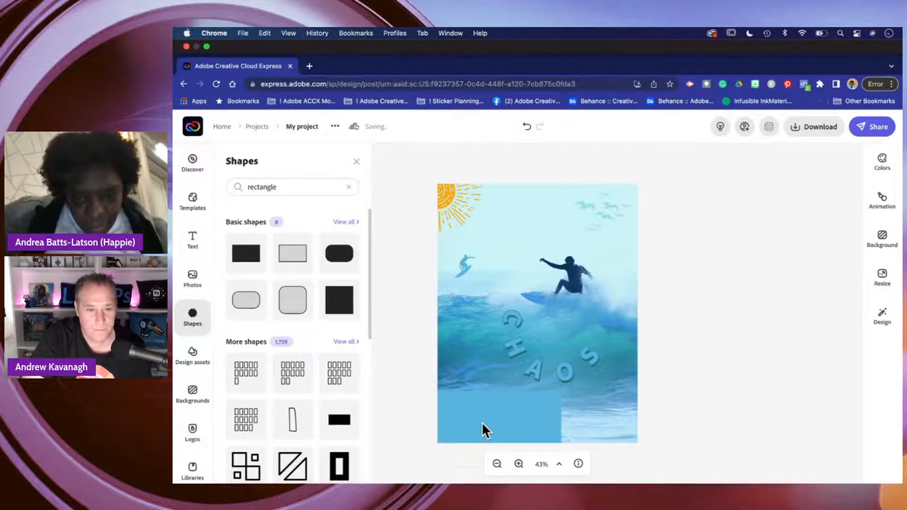
{"action": "left_click", "coordinate": [481, 421]}
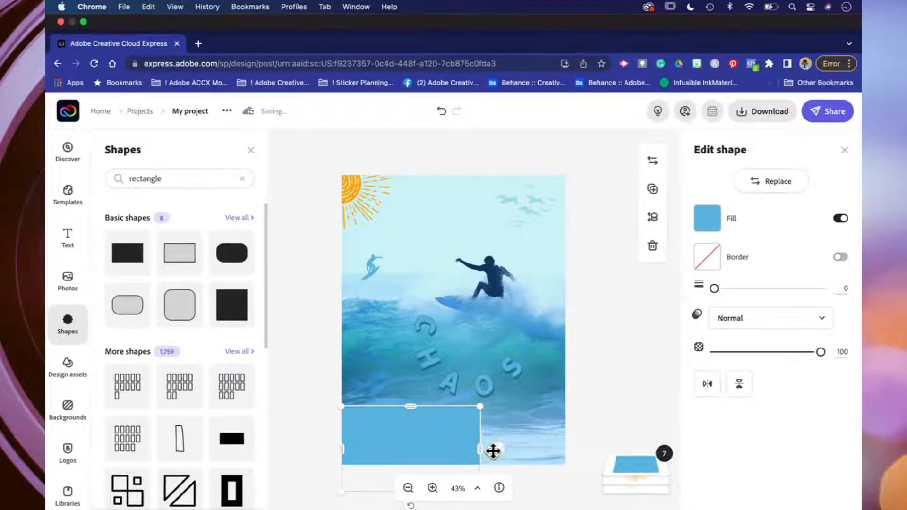
{"action": "left_click_drag", "start_coordinate": [482, 447], "coordinate": [567, 441]}
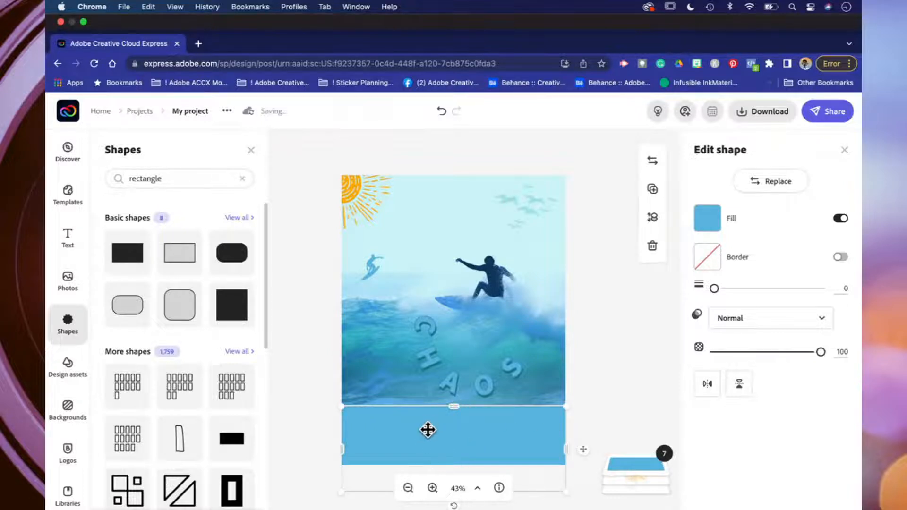
{"action": "left_click_drag", "start_coordinate": [427, 415], "coordinate": [461, 418]}
{"action": "left_click_drag", "start_coordinate": [546, 401], "coordinate": [545, 401]}
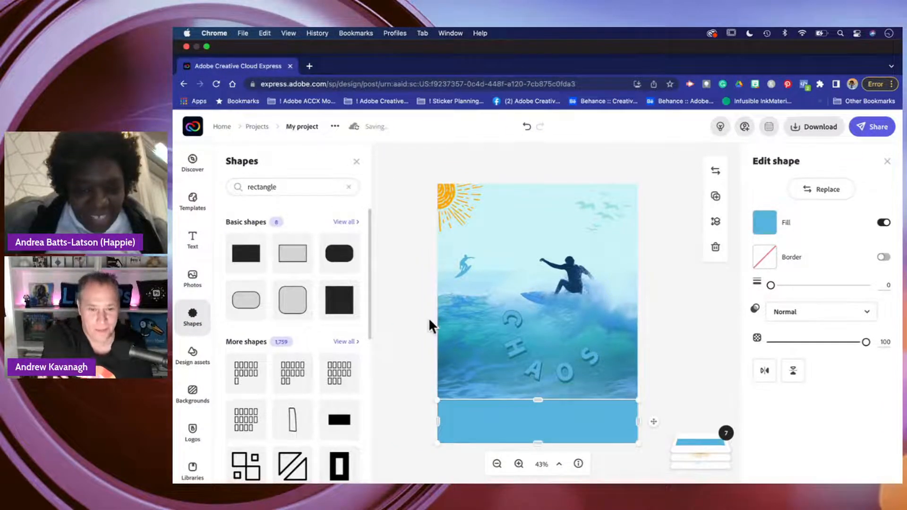
{"action": "left_click", "coordinate": [416, 322]}
Try a dark teal fill on the bottom band, replace it with the palette's medium blue, and leave the band selected.
{"action": "left_click", "coordinate": [492, 420]}
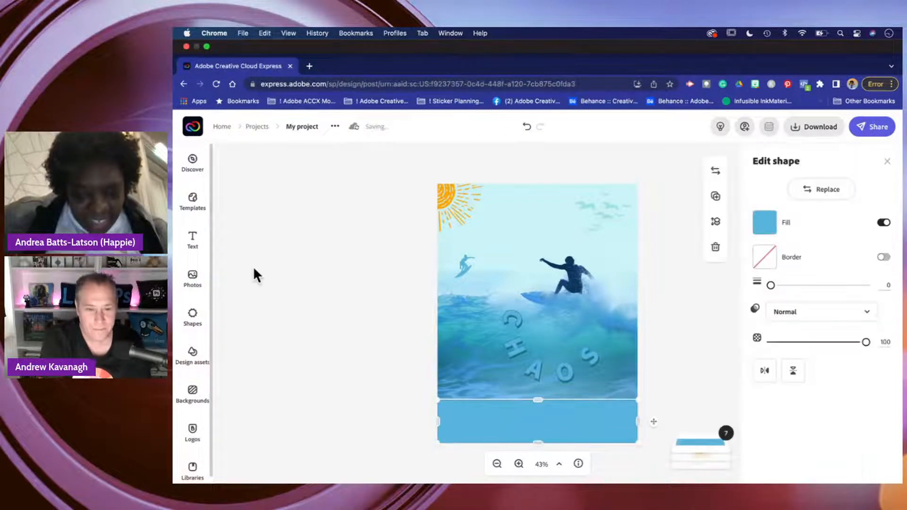
{"action": "left_click", "coordinate": [766, 226]}
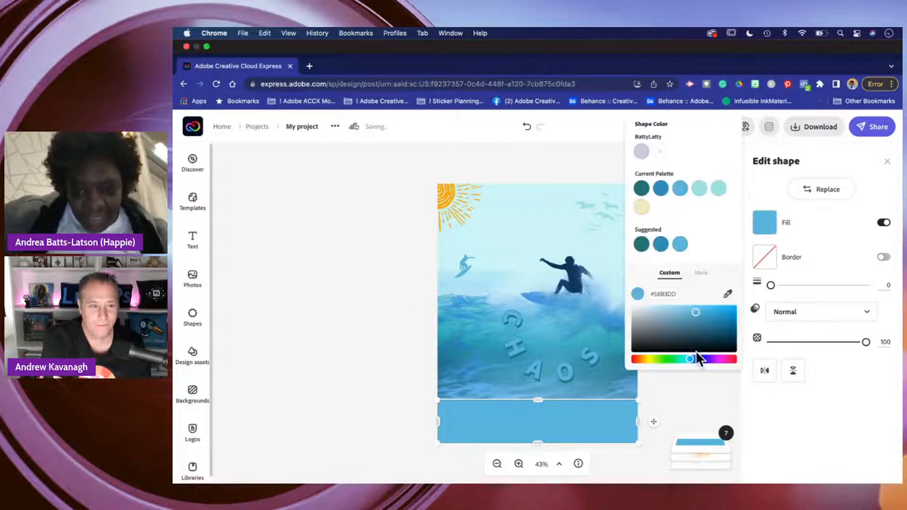
{"action": "left_click", "coordinate": [642, 244]}
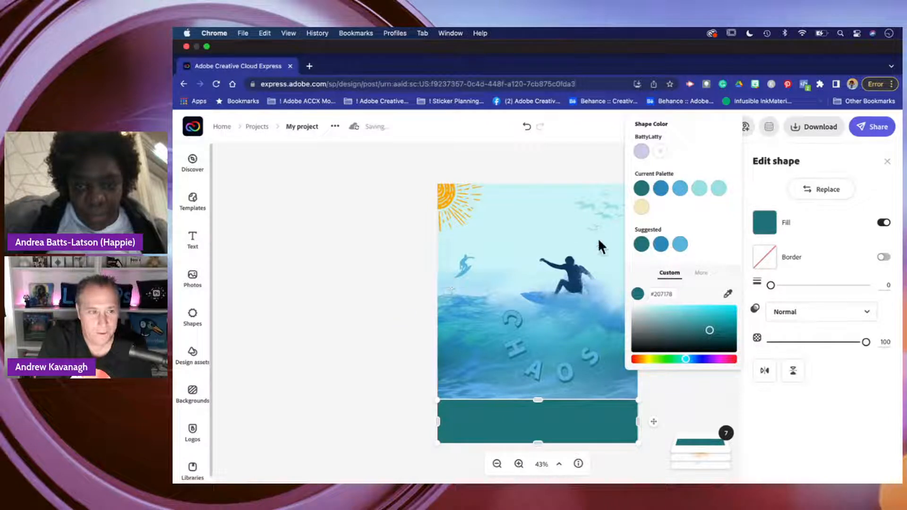
{"action": "left_click", "coordinate": [661, 189]}
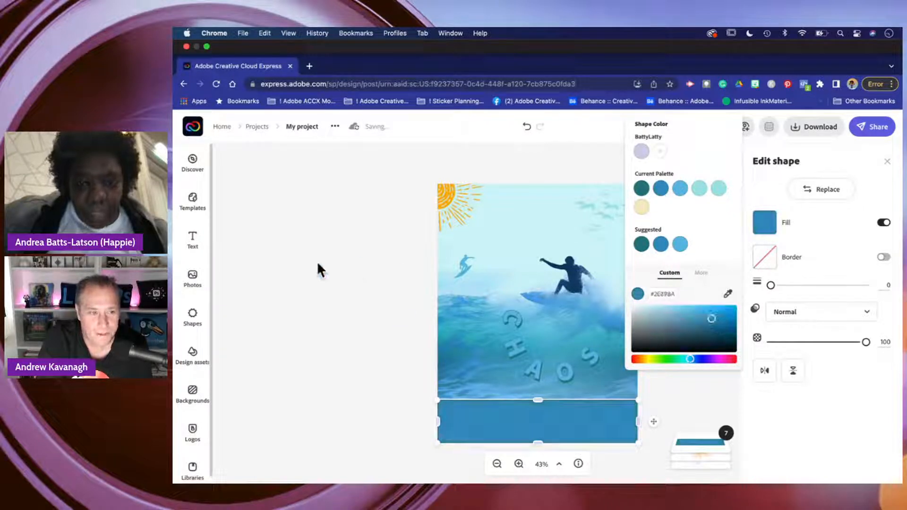
{"action": "left_click", "coordinate": [329, 259]}
{"action": "left_click", "coordinate": [376, 314]}
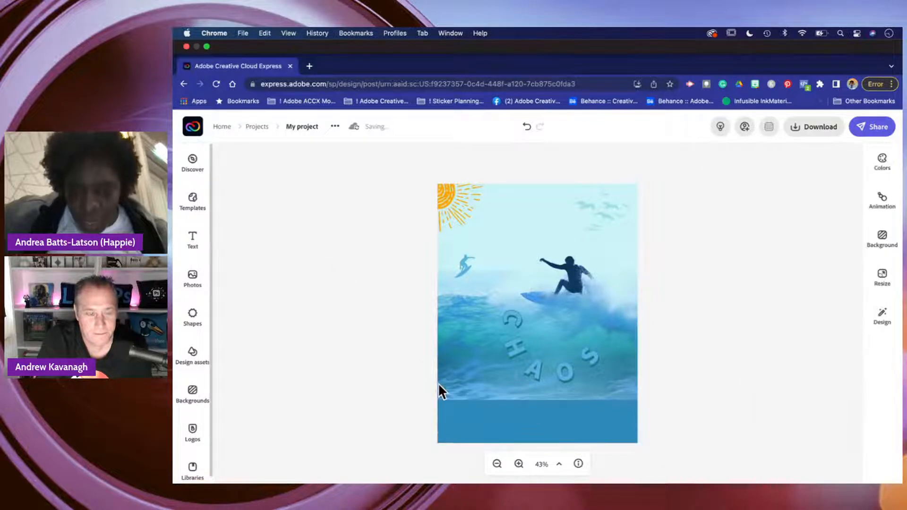
{"action": "left_click", "coordinate": [459, 419]}
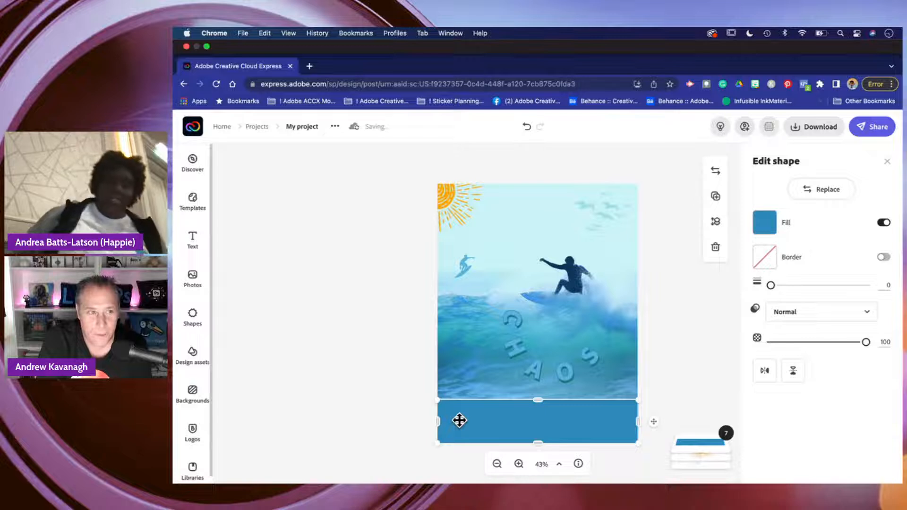
Deselect the blue band and look through the text template categories for a design that suits the poster.
{"action": "left_click", "coordinate": [363, 364]}
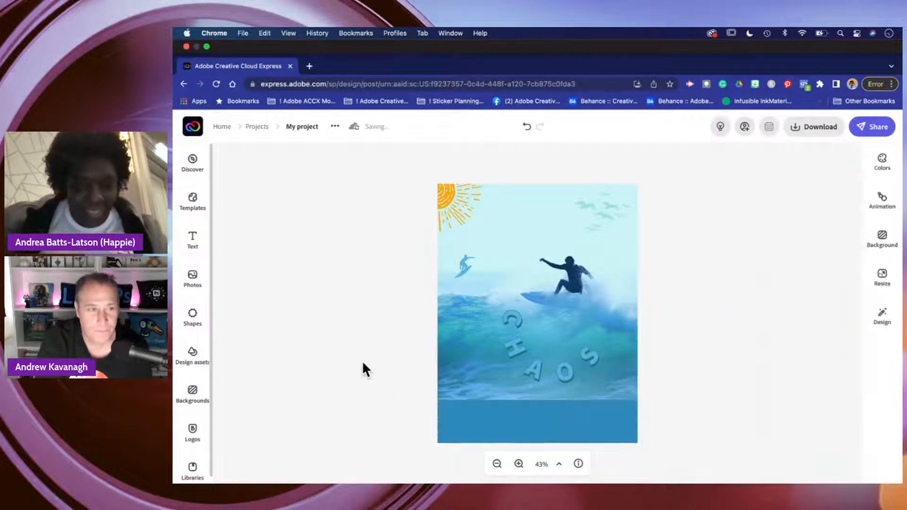
{"action": "left_click", "coordinate": [193, 242]}
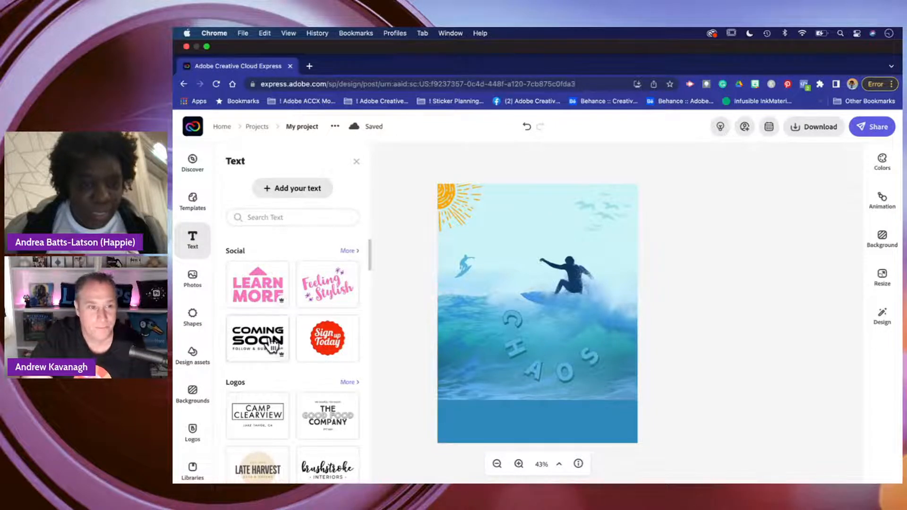
{"action": "scroll", "coordinate": [262, 383], "scroll_direction": "down", "scroll_amount": 5}
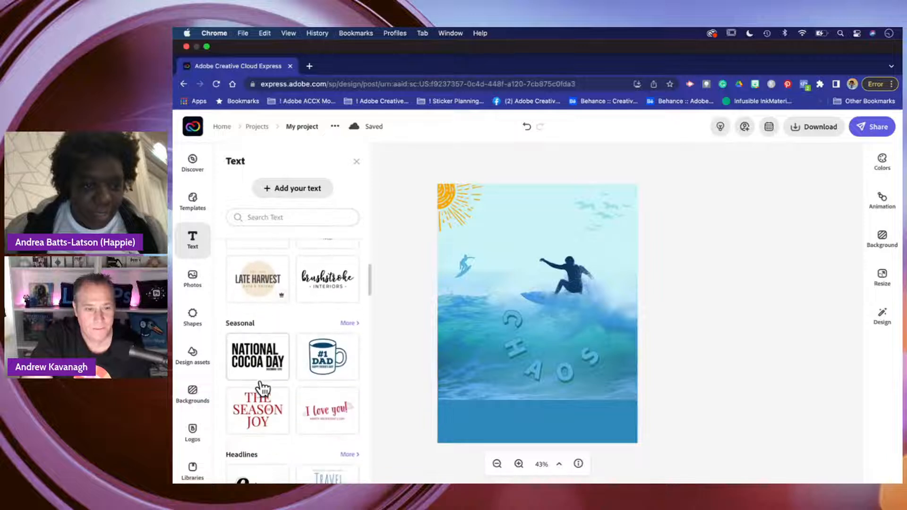
{"action": "scroll", "coordinate": [262, 385], "scroll_direction": "up", "scroll_amount": 2}
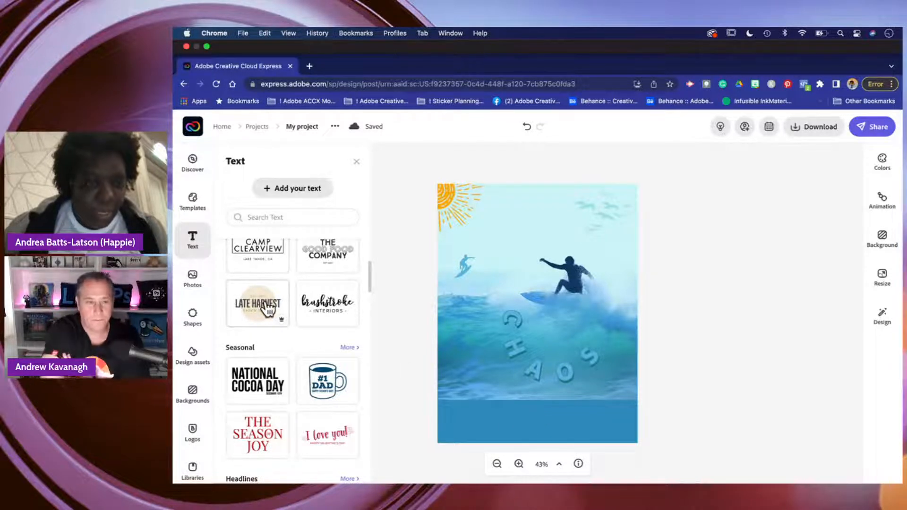
{"action": "scroll", "coordinate": [267, 310], "scroll_direction": "up", "scroll_amount": 5}
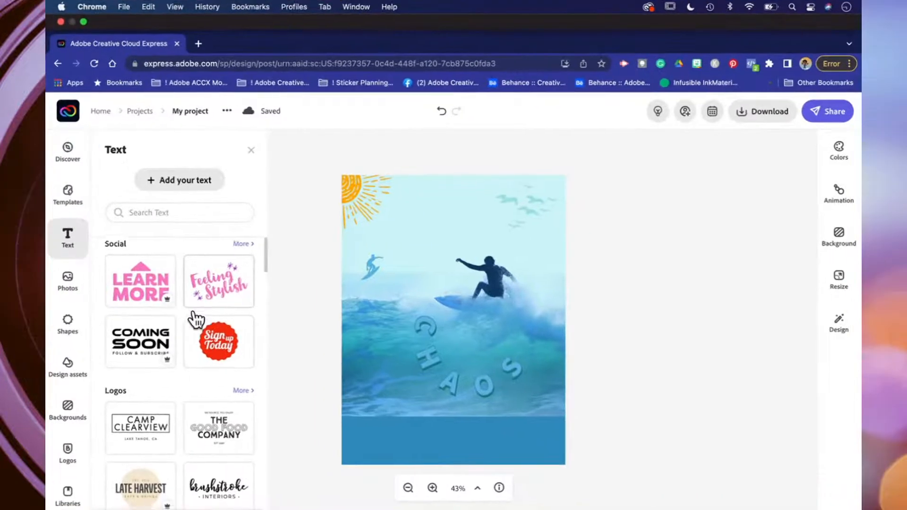
{"action": "scroll", "coordinate": [194, 310], "scroll_direction": "down", "scroll_amount": 4}
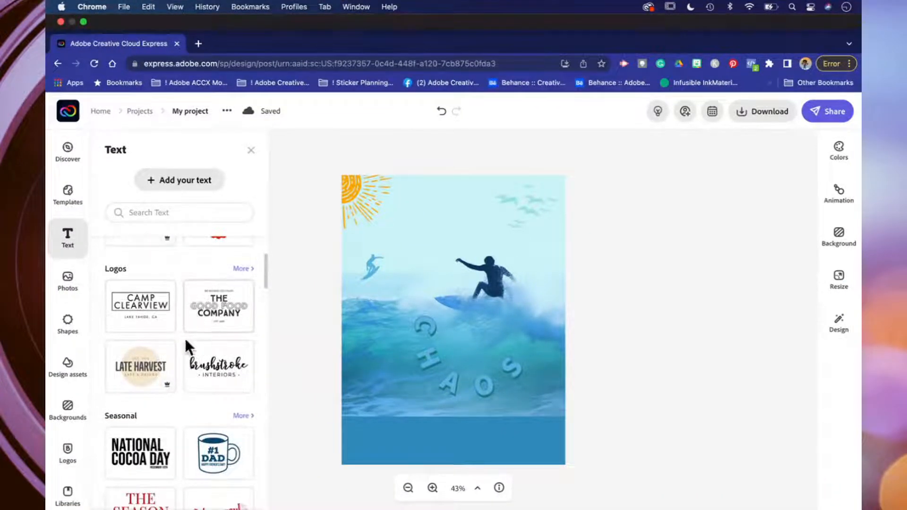
{"action": "scroll", "coordinate": [185, 338], "scroll_direction": "down", "scroll_amount": 2}
{"action": "scroll", "coordinate": [185, 338], "scroll_direction": "down", "scroll_amount": 1}
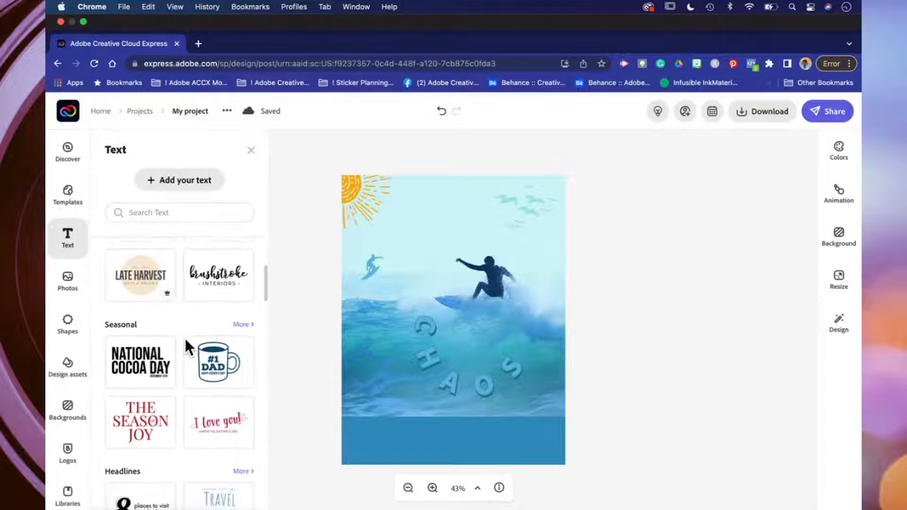
{"action": "scroll", "coordinate": [185, 338], "scroll_direction": "down", "scroll_amount": 1}
{"action": "scroll", "coordinate": [188, 349], "scroll_direction": "up", "scroll_amount": 1}
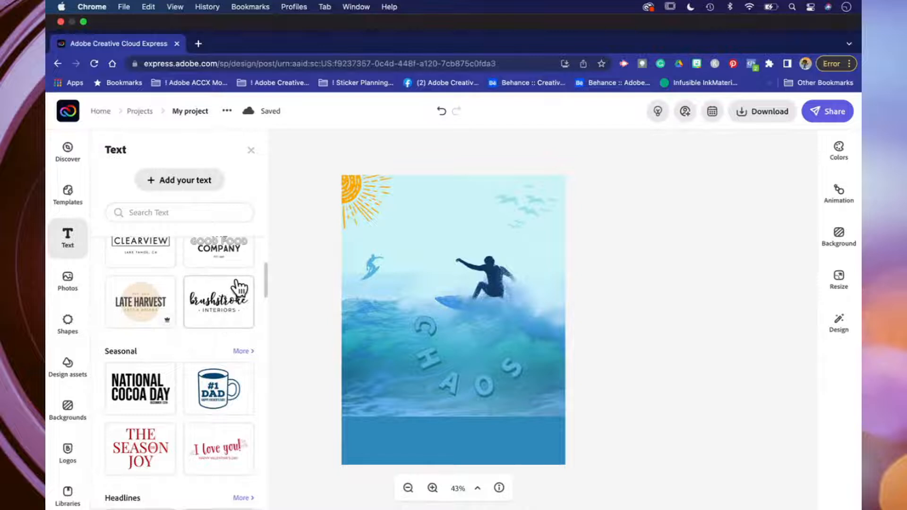
{"action": "scroll", "coordinate": [235, 290], "scroll_direction": "down", "scroll_amount": 3}
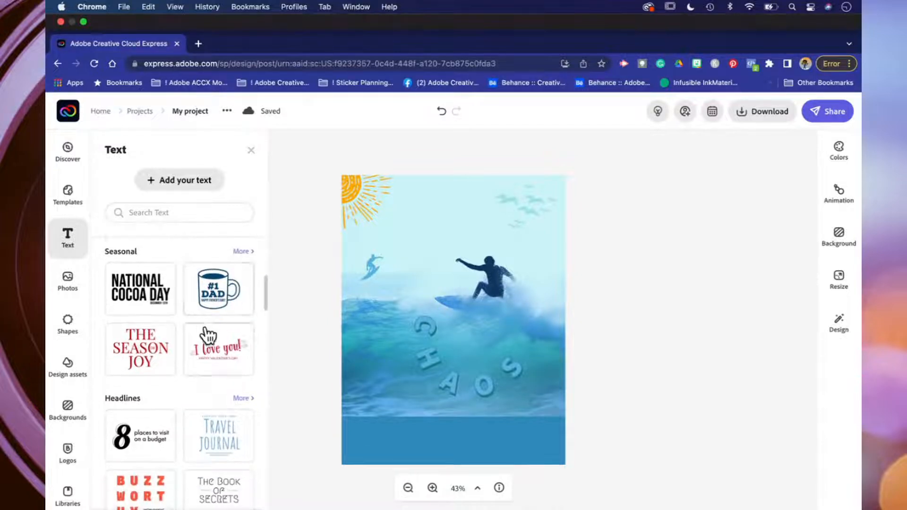
{"action": "scroll", "coordinate": [208, 336], "scroll_direction": "up", "scroll_amount": 3}
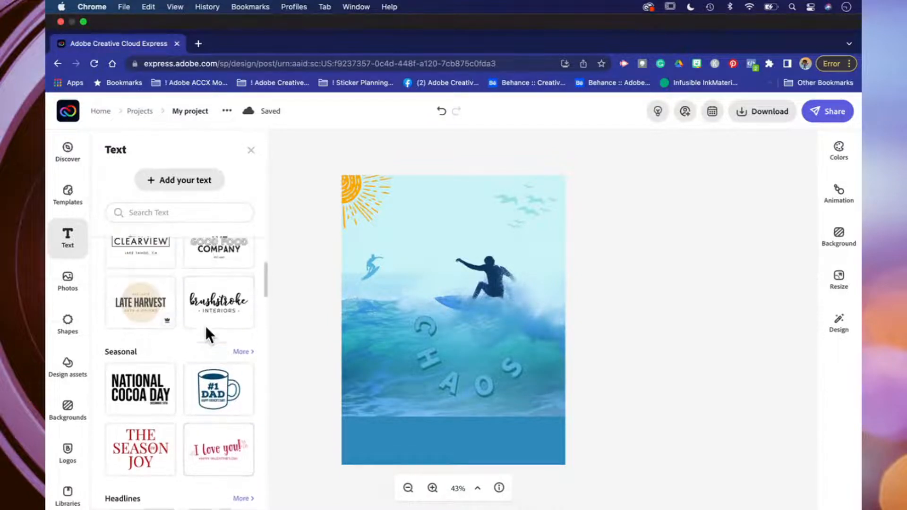
{"action": "scroll", "coordinate": [222, 398], "scroll_direction": "down", "scroll_amount": 2}
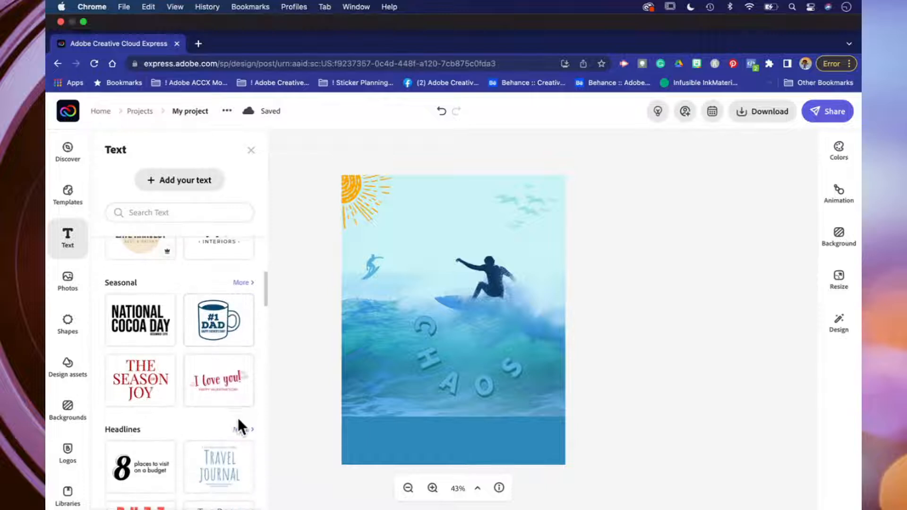
{"action": "scroll", "coordinate": [242, 432], "scroll_direction": "down", "scroll_amount": 4}
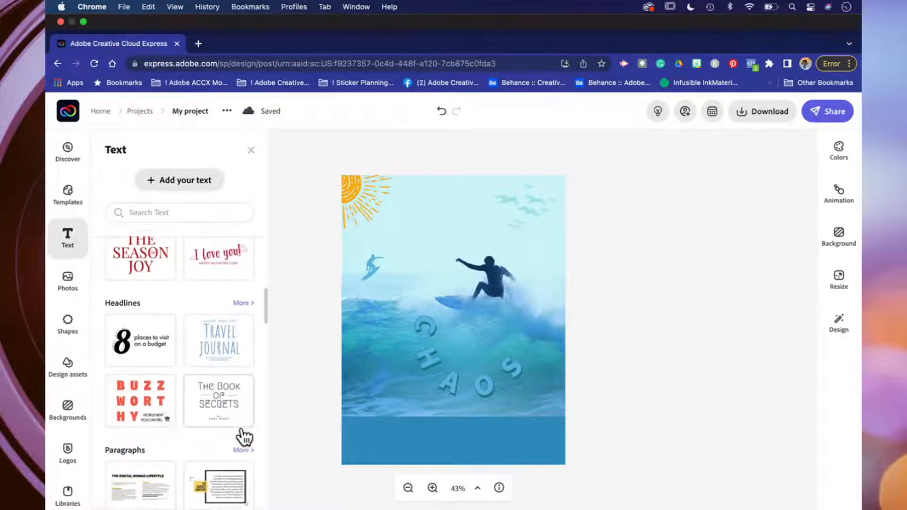
{"action": "scroll", "coordinate": [242, 435], "scroll_direction": "up", "scroll_amount": 2}
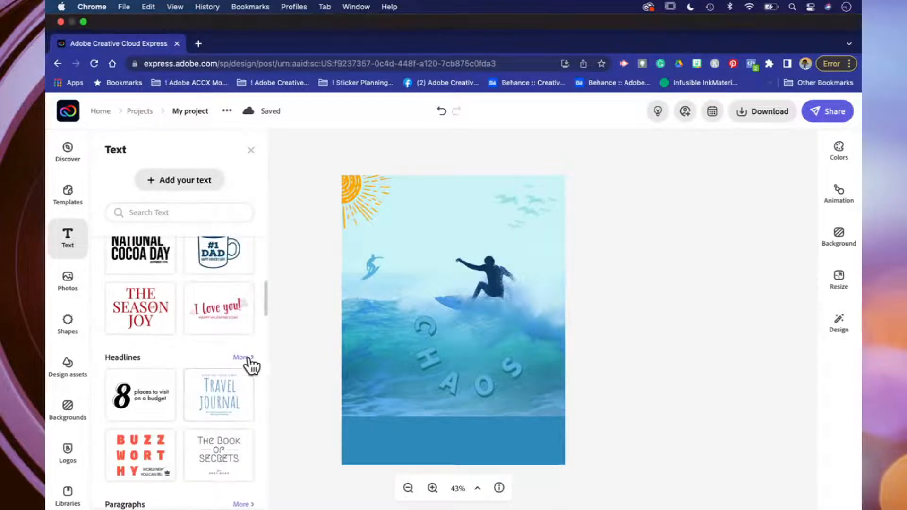
Open the full Headlines collection of text templates and examine its designs for one to use on the poster.
{"action": "left_click", "coordinate": [242, 357]}
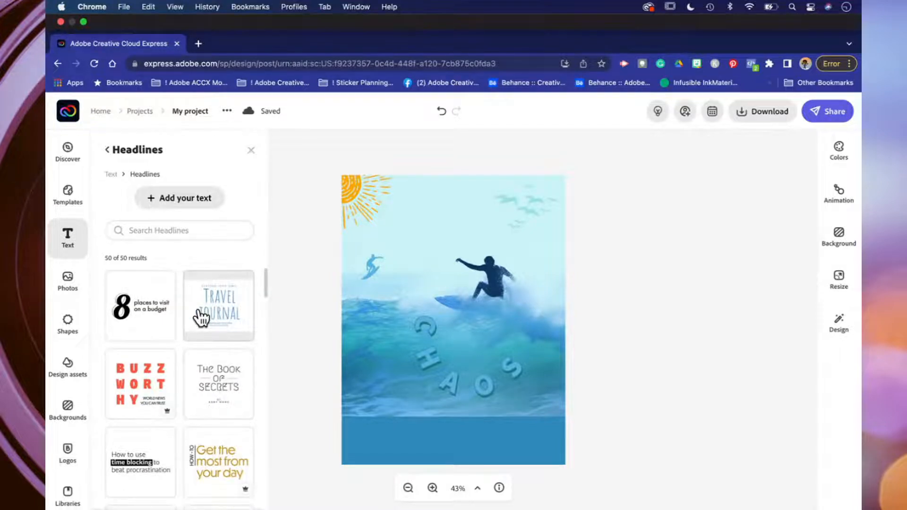
{"action": "scroll", "coordinate": [202, 317], "scroll_direction": "down", "scroll_amount": 6}
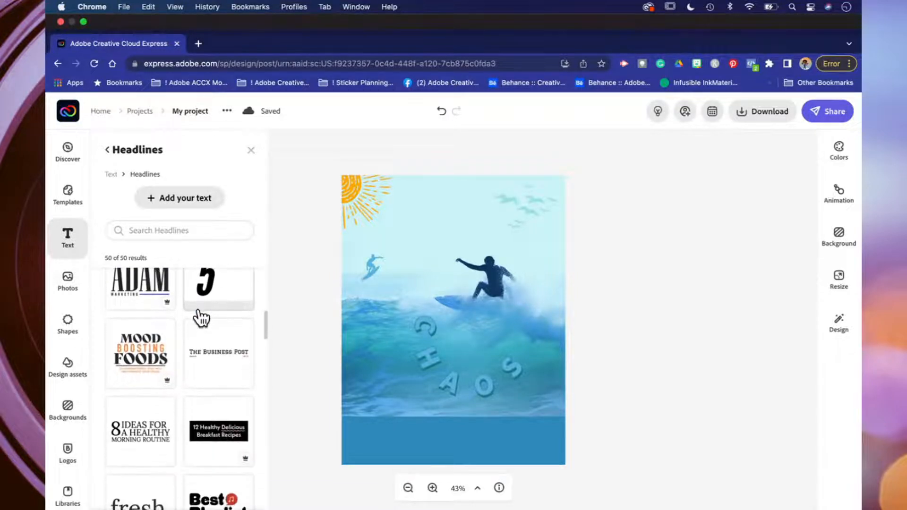
{"action": "scroll", "coordinate": [202, 317], "scroll_direction": "up", "scroll_amount": 2}
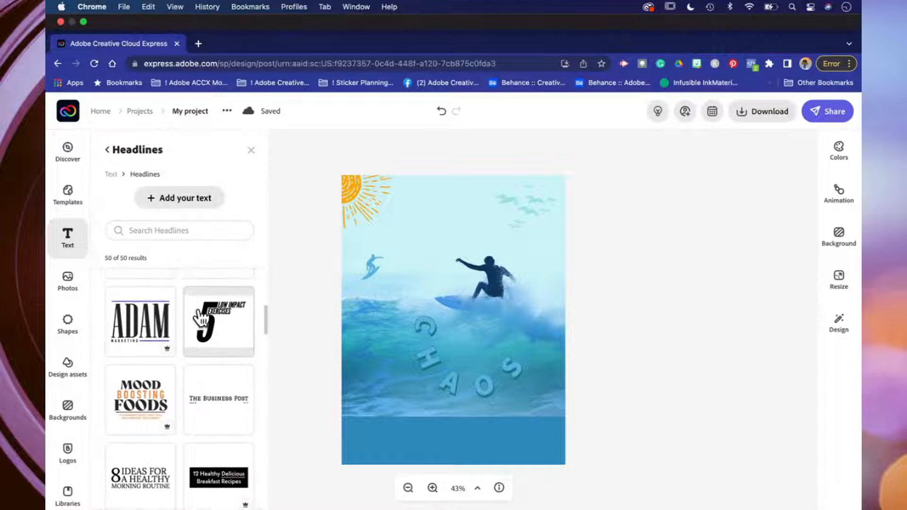
{"action": "scroll", "coordinate": [201, 317], "scroll_direction": "down", "scroll_amount": 2}
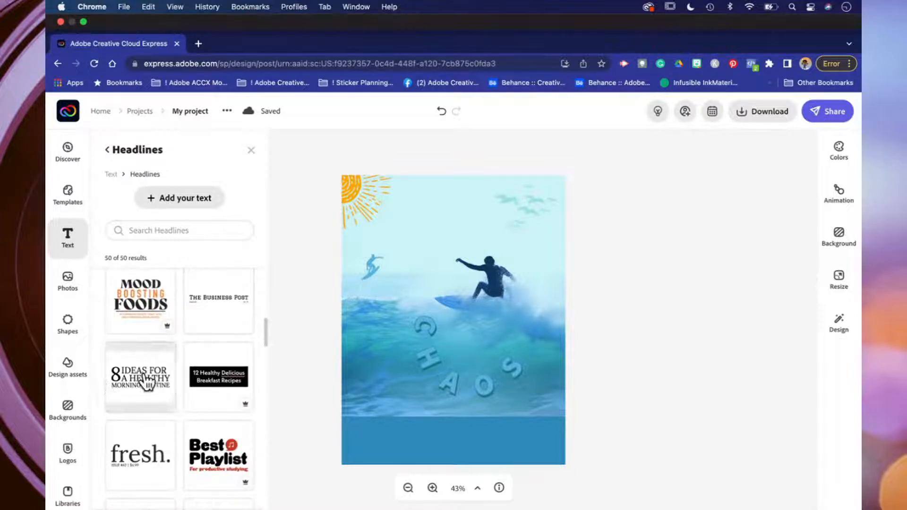
{"action": "scroll", "coordinate": [138, 380], "scroll_direction": "down", "scroll_amount": 3}
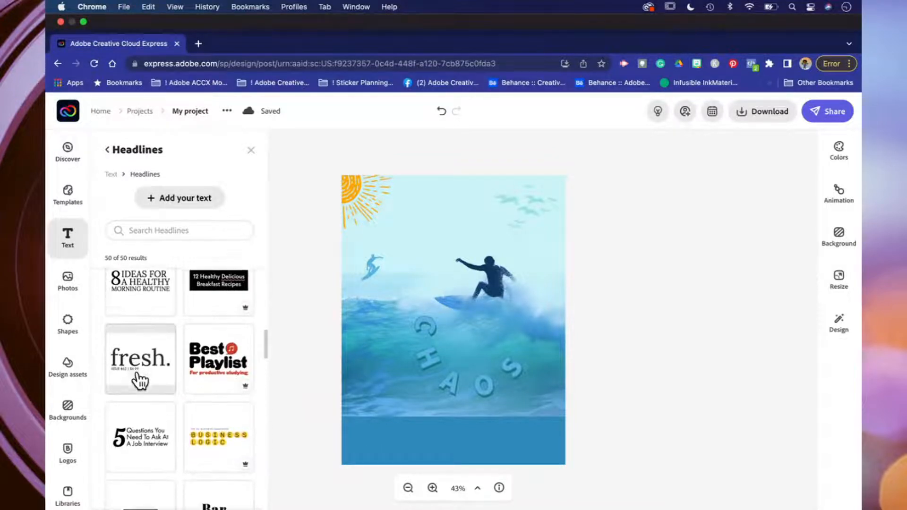
{"action": "scroll", "coordinate": [138, 381], "scroll_direction": "down", "scroll_amount": 4}
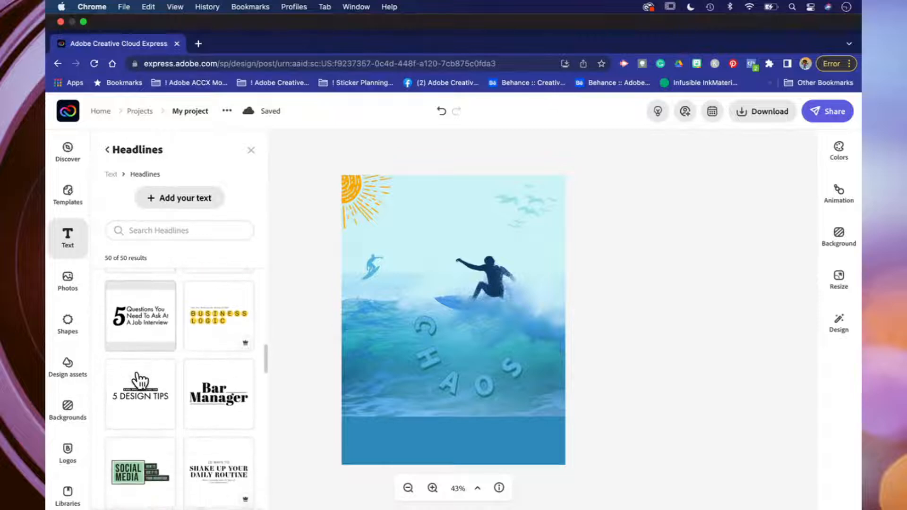
{"action": "scroll", "coordinate": [140, 380], "scroll_direction": "down", "scroll_amount": 2}
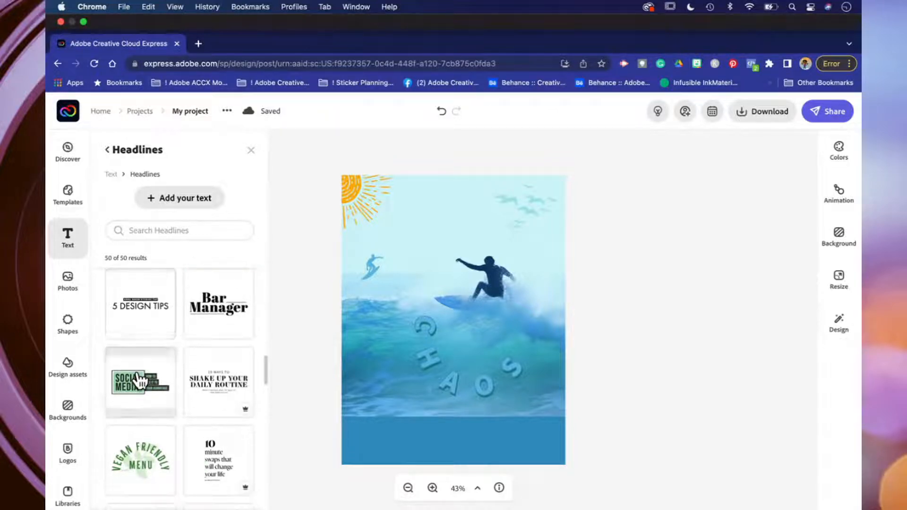
{"action": "scroll", "coordinate": [139, 380], "scroll_direction": "down", "scroll_amount": 1}
{"action": "scroll", "coordinate": [140, 381], "scroll_direction": "down", "scroll_amount": 3}
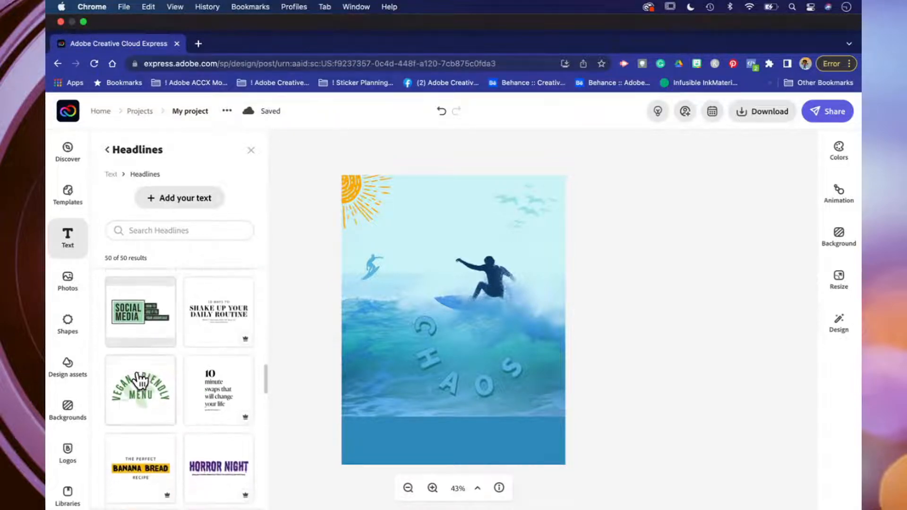
{"action": "scroll", "coordinate": [140, 381], "scroll_direction": "down", "scroll_amount": 5}
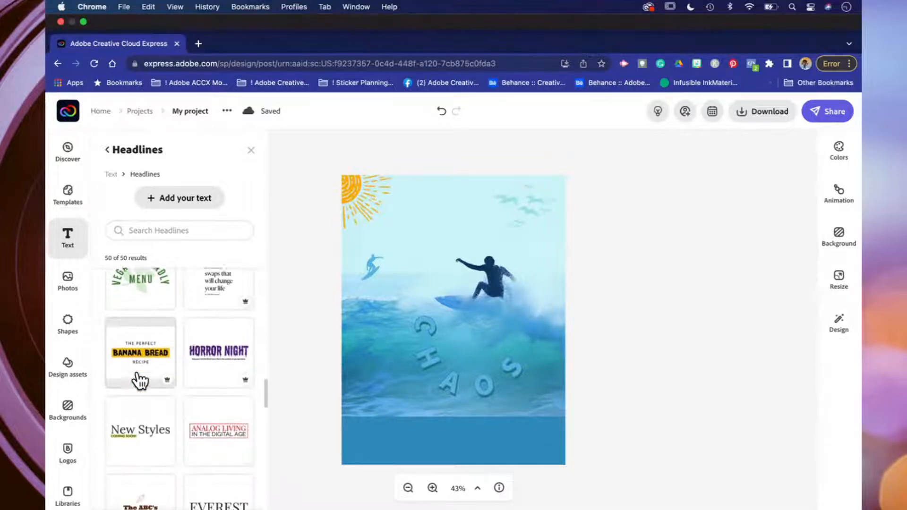
{"action": "scroll", "coordinate": [139, 380], "scroll_direction": "down", "scroll_amount": 5}
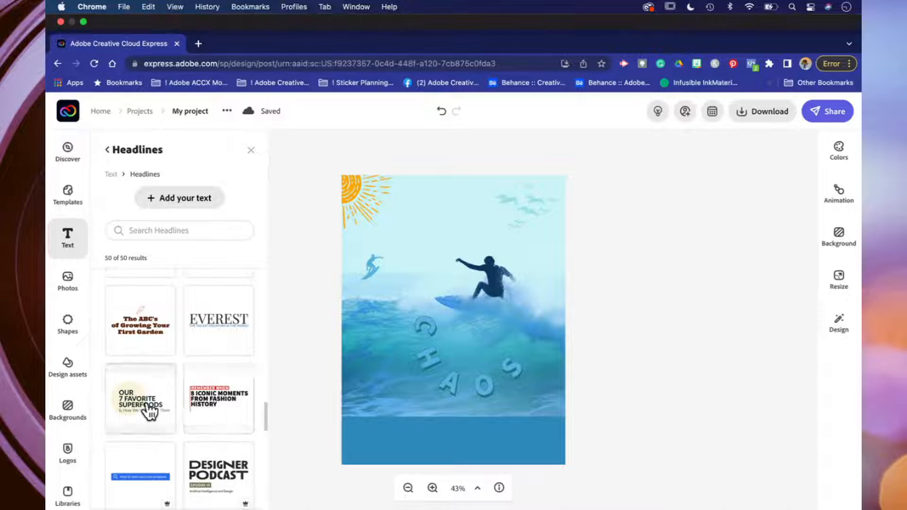
{"action": "scroll", "coordinate": [146, 411], "scroll_direction": "down", "scroll_amount": 5}
{"action": "scroll", "coordinate": [149, 412], "scroll_direction": "down", "scroll_amount": 6}
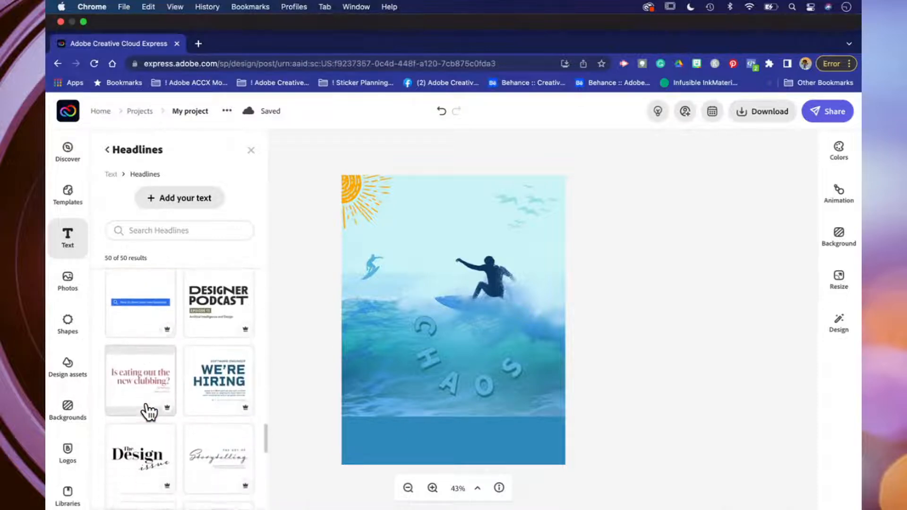
{"action": "scroll", "coordinate": [149, 412], "scroll_direction": "down", "scroll_amount": 6}
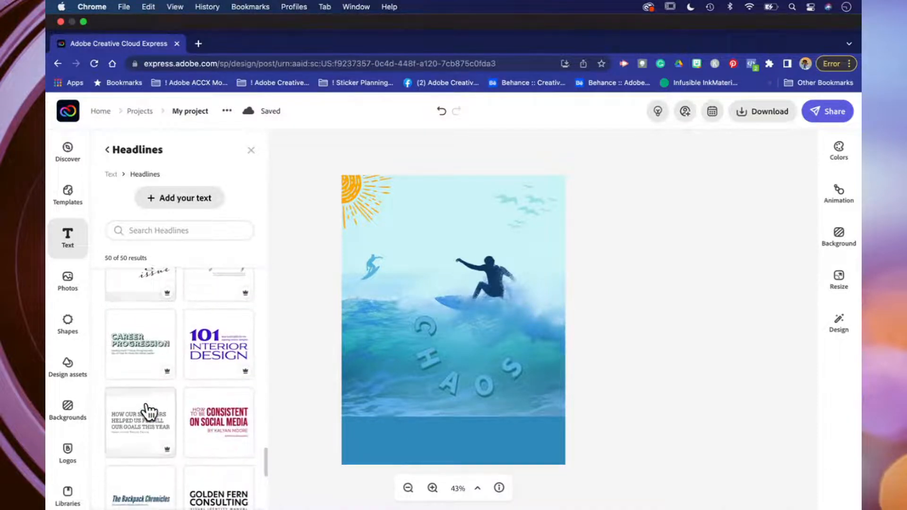
{"action": "scroll", "coordinate": [149, 412], "scroll_direction": "down", "scroll_amount": 1}
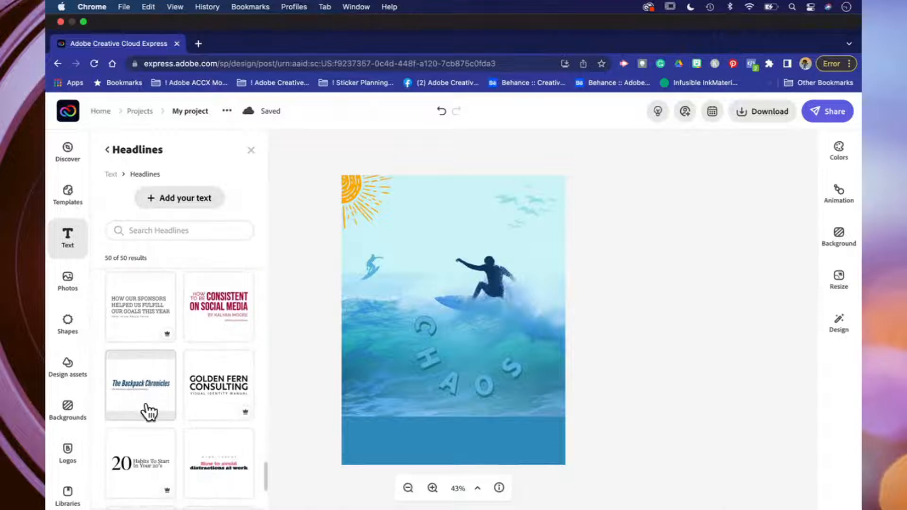
{"action": "right_click", "coordinate": [222, 313]}
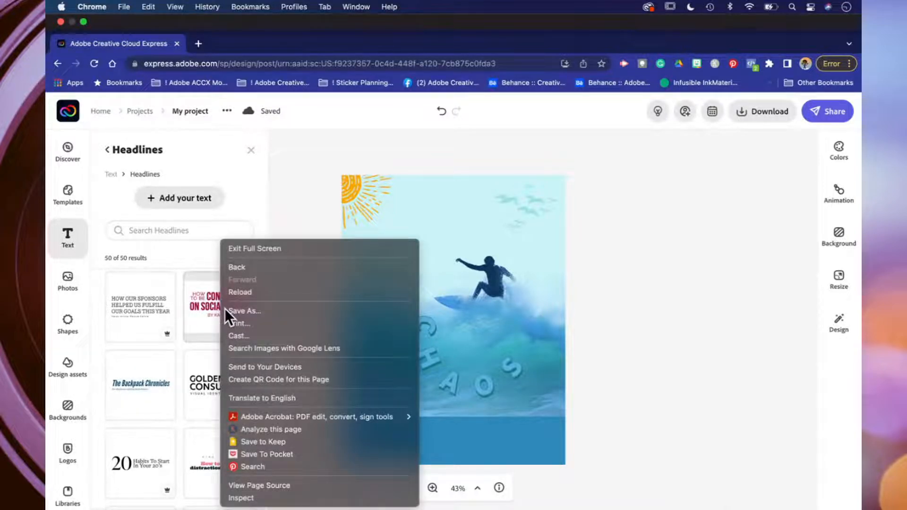
{"action": "left_click", "coordinate": [225, 309]}
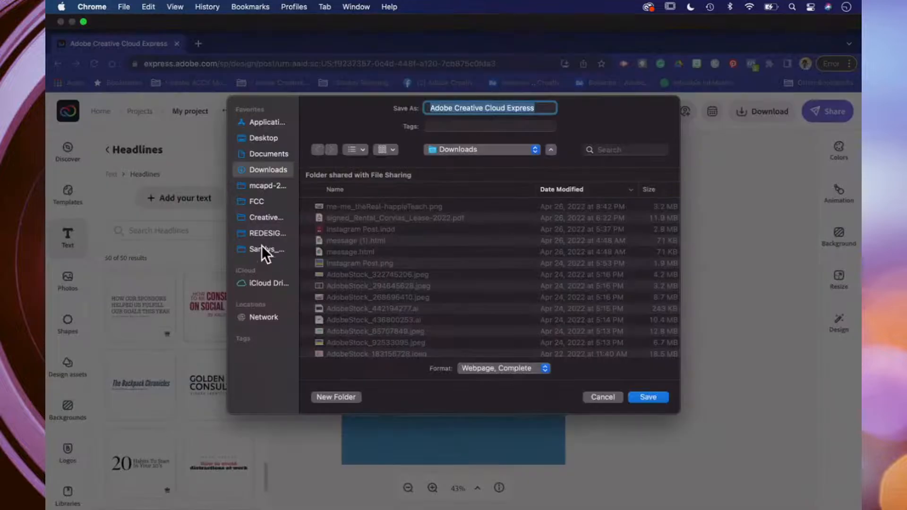
{"action": "left_click", "coordinate": [592, 396]}
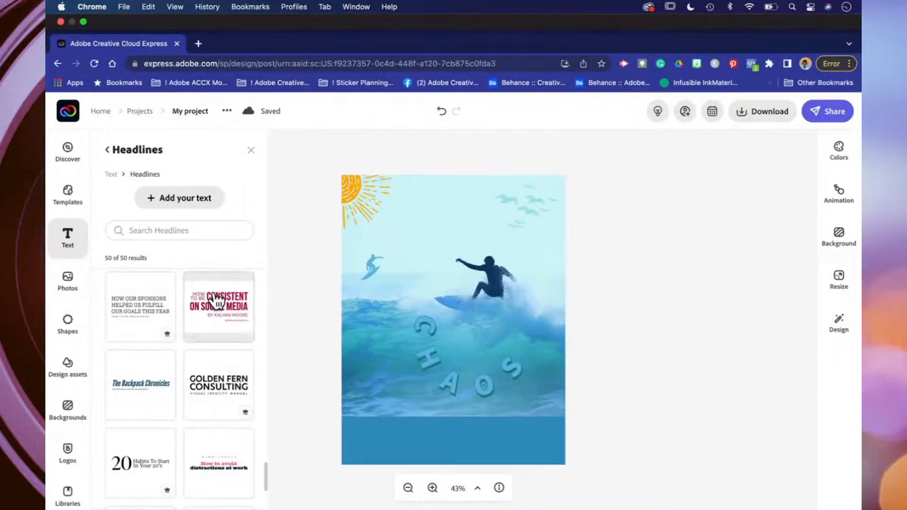
Place the "How to be consistent on social media" headline across the bottom of the poster and delete the blue band behind it.
{"action": "left_click", "coordinate": [216, 301]}
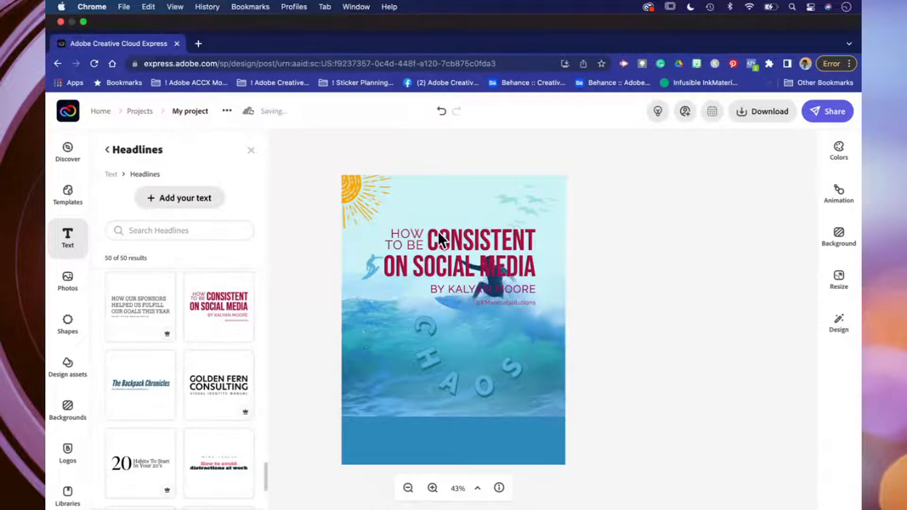
{"action": "left_click_drag", "start_coordinate": [438, 231], "coordinate": [444, 386]}
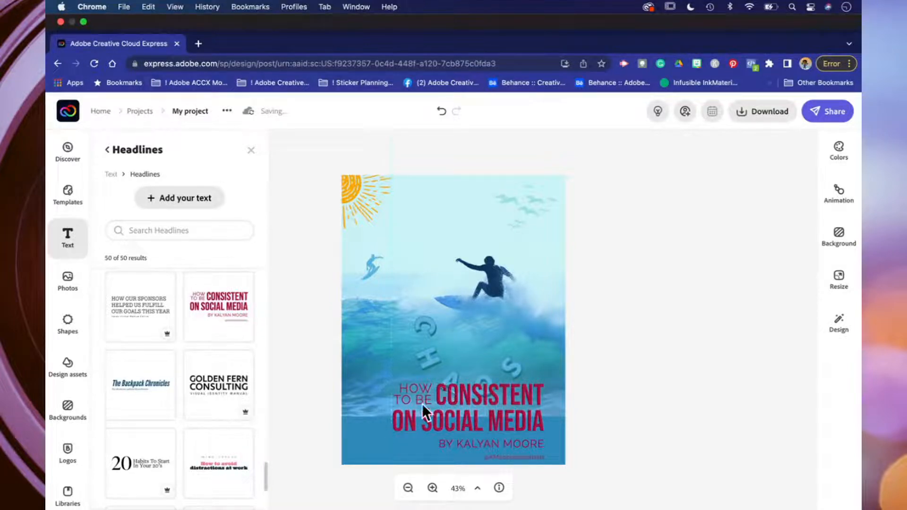
{"action": "left_click", "coordinate": [382, 440]}
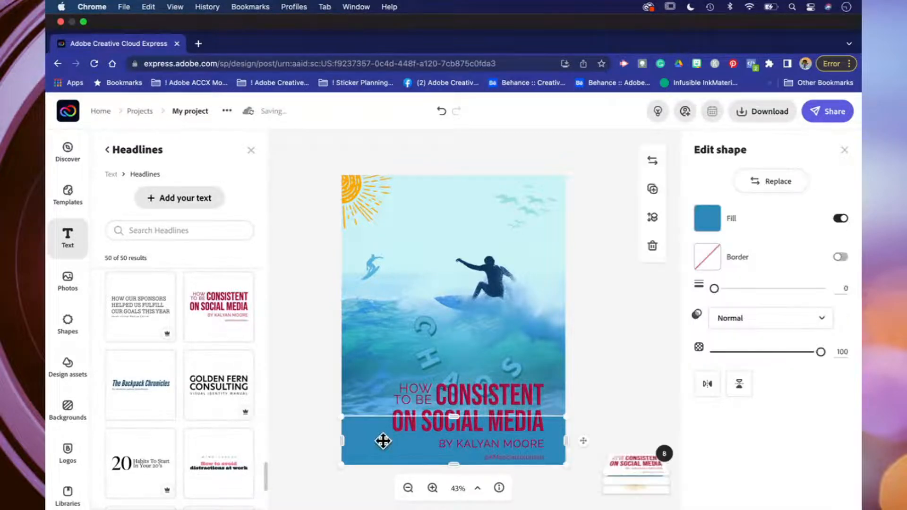
{"action": "key", "text": "Delete"}
Select the headline text group at the bottom of the poster and ungroup it into separate elements.
{"action": "left_click", "coordinate": [445, 407]}
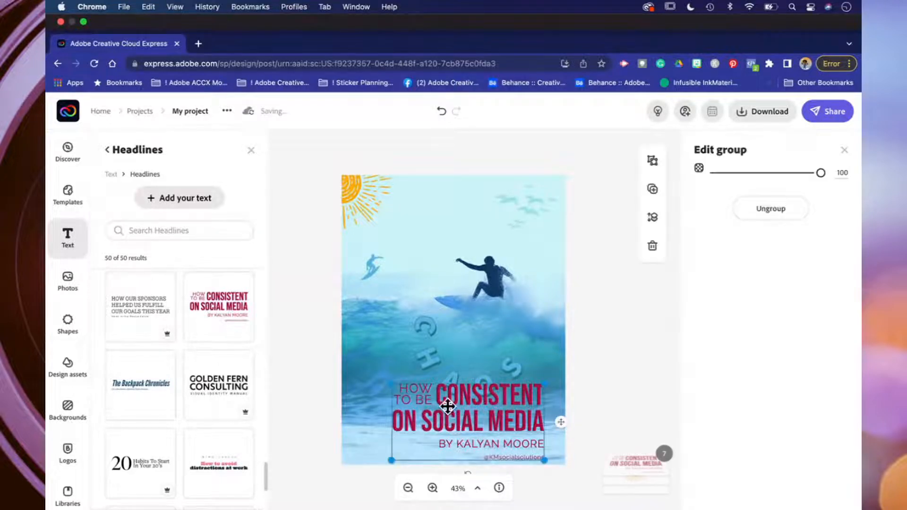
{"action": "mouse_move", "coordinate": [444, 403]}
{"action": "left_mouse_down"}
{"action": "mouse_move", "coordinate": [443, 417]}
{"action": "mouse_move", "coordinate": [443, 398]}
{"action": "left_mouse_up"}
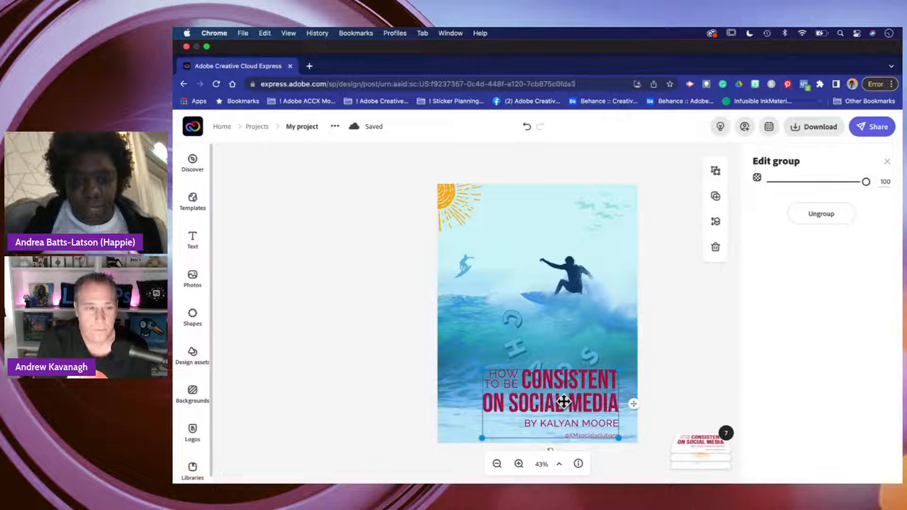
{"action": "left_click", "coordinate": [810, 214]}
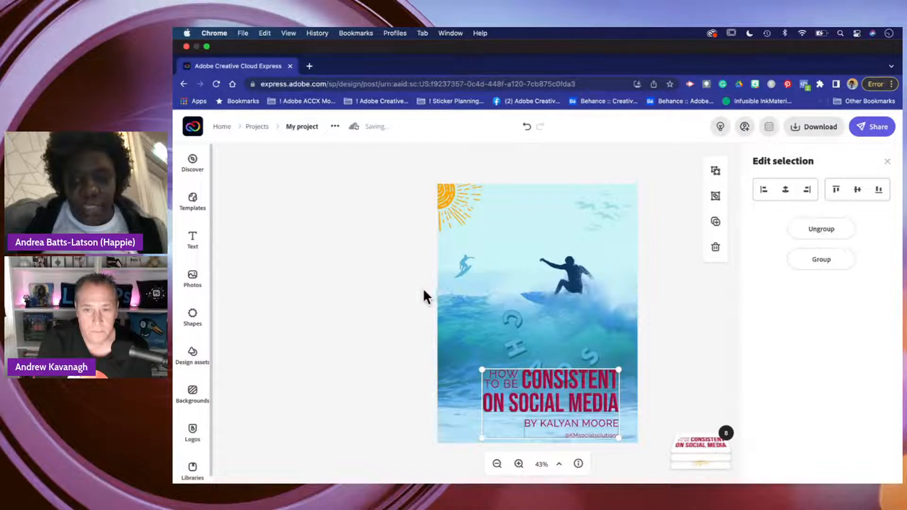
Ungroup the "How to be Consistent on Social Media" headline group into separate text elements and deselect them.
{"action": "left_click", "coordinate": [405, 290]}
{"action": "left_click", "coordinate": [520, 401]}
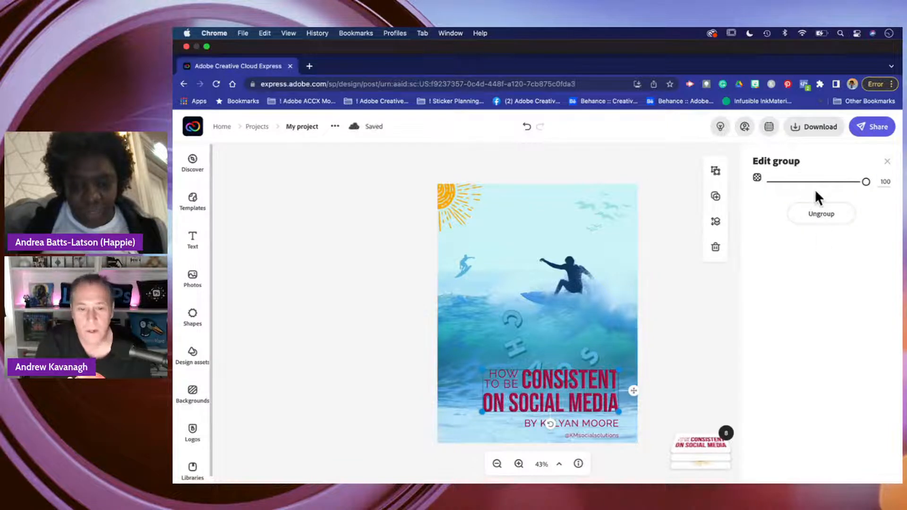
{"action": "left_click", "coordinate": [818, 217]}
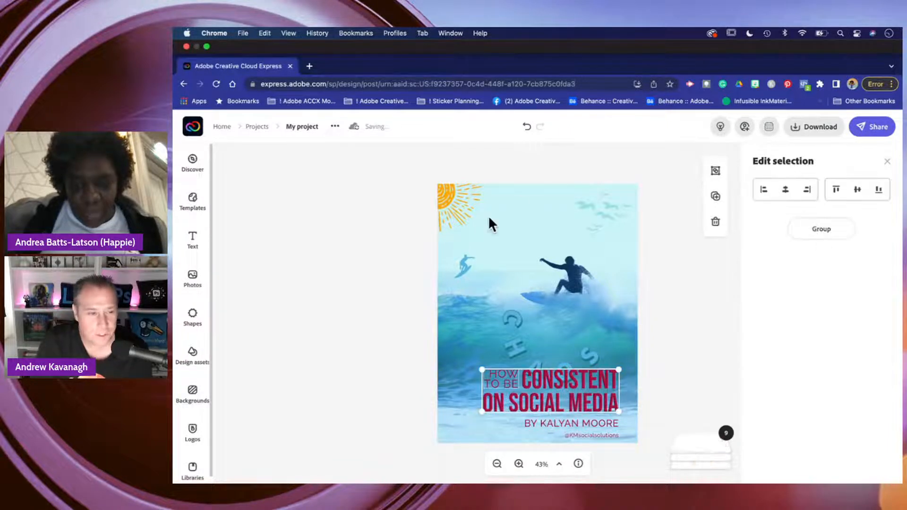
{"action": "left_click", "coordinate": [373, 242]}
Ungroup the author byline and social handle beneath the headline into separate text elements and deselect them.
{"action": "left_click", "coordinate": [550, 428]}
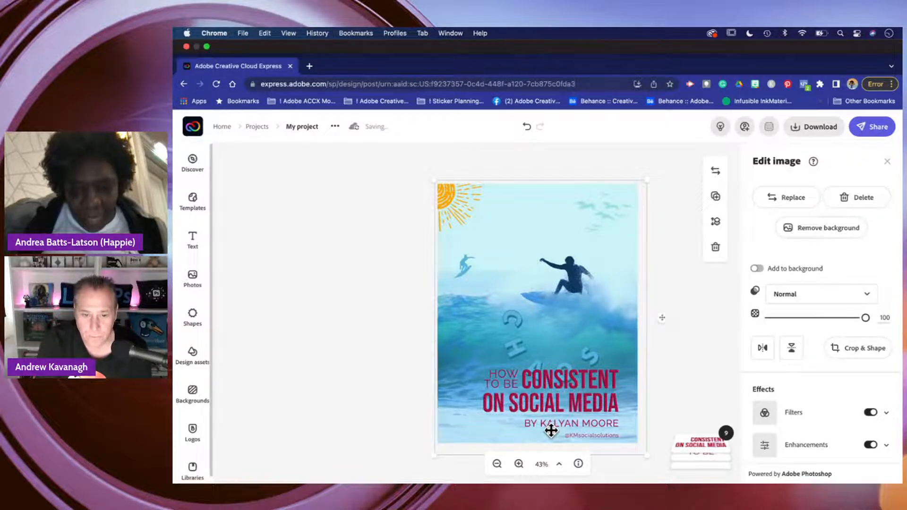
{"action": "left_click", "coordinate": [427, 427]}
{"action": "left_click", "coordinate": [567, 430]}
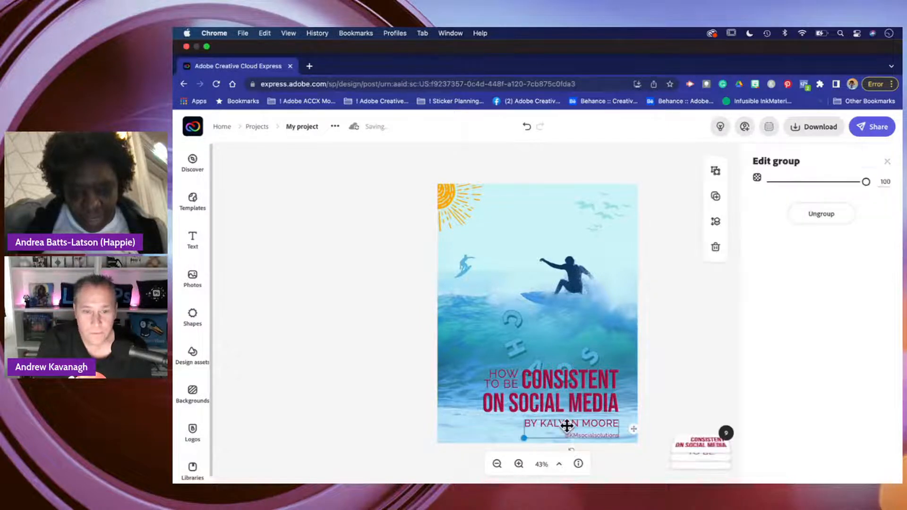
{"action": "left_click", "coordinate": [804, 219]}
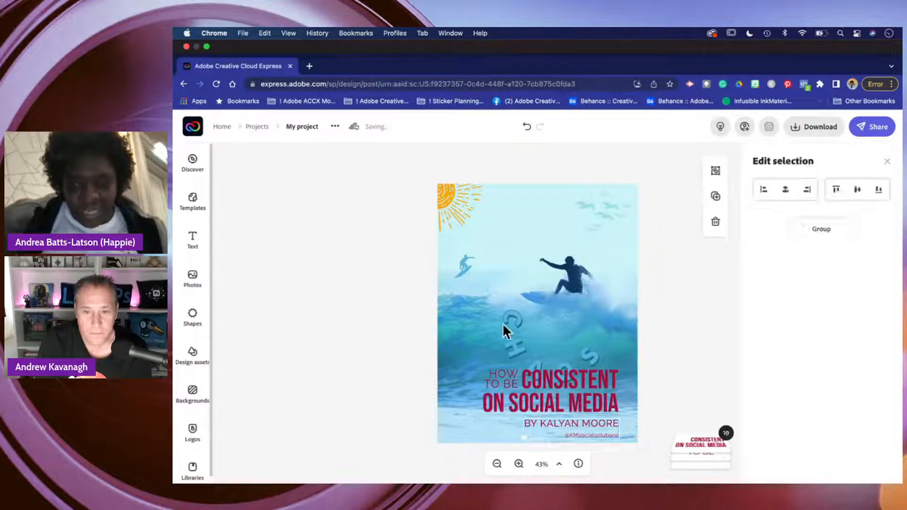
{"action": "left_click", "coordinate": [337, 336]}
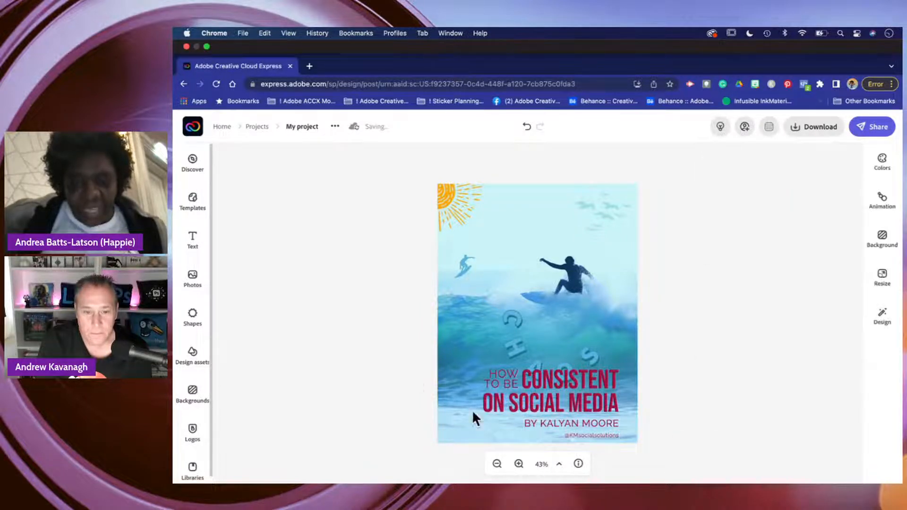
Delete the social handle line and the author byline below the headline.
{"action": "left_click", "coordinate": [584, 435]}
{"action": "key", "text": "Escape"}
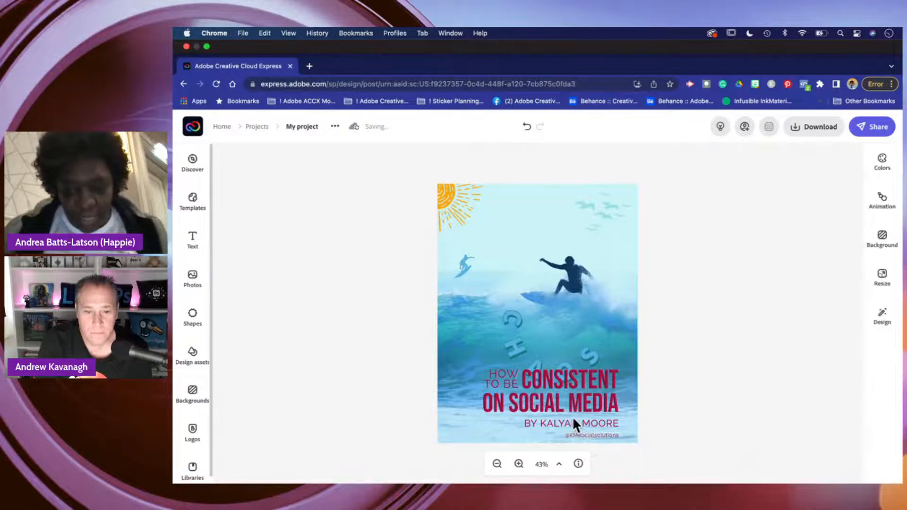
{"action": "left_click", "coordinate": [573, 425]}
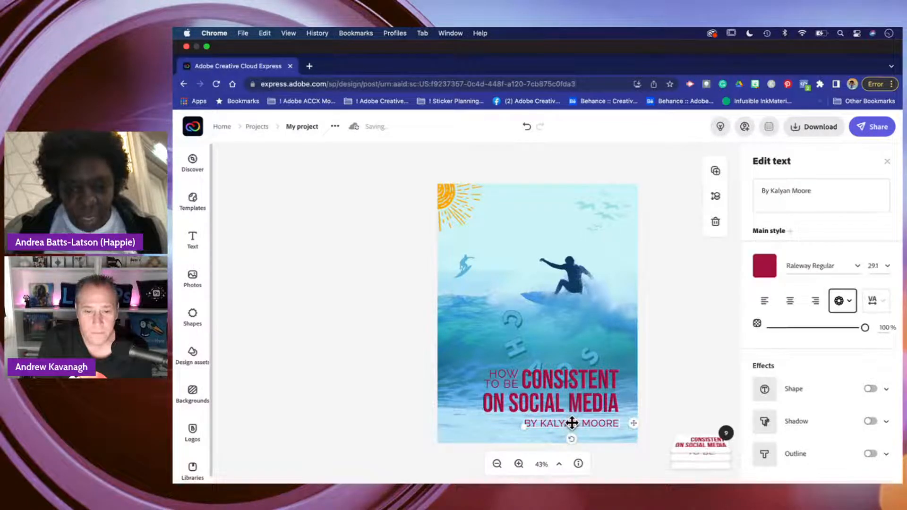
{"action": "key", "text": "Delete"}
Move the "Consistent On Social Media" text down into the poster's bottom-right corner, clear of the CHAOS lettering.
{"action": "left_click", "coordinate": [555, 399]}
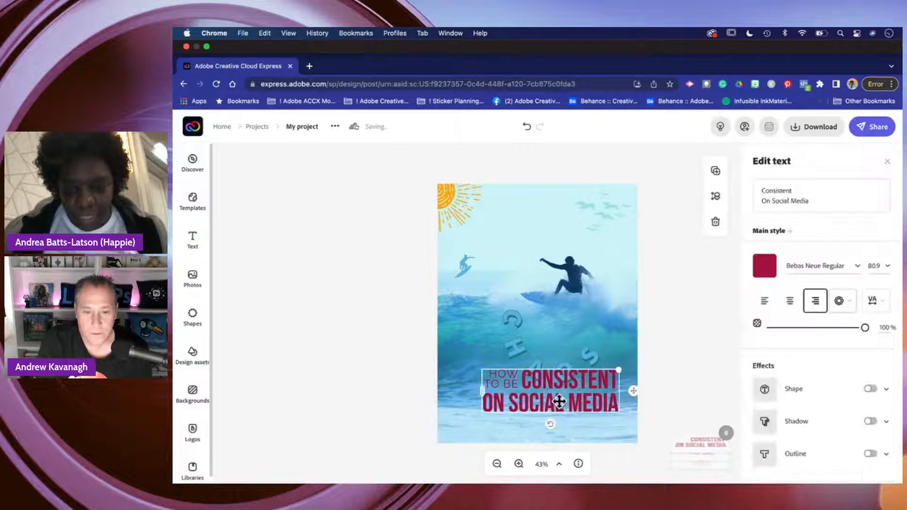
{"action": "key", "text": "Escape"}
{"action": "left_click", "coordinate": [515, 380]}
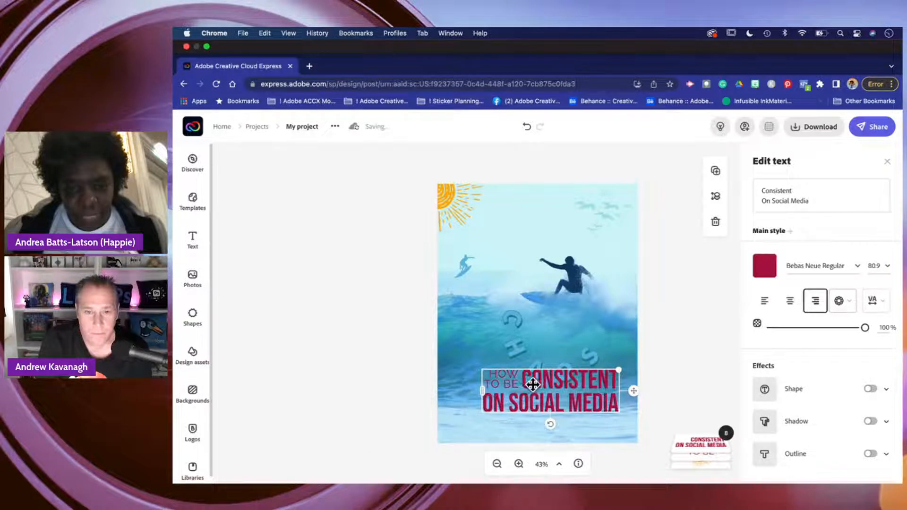
{"action": "left_click_drag", "start_coordinate": [533, 385], "coordinate": [541, 409]}
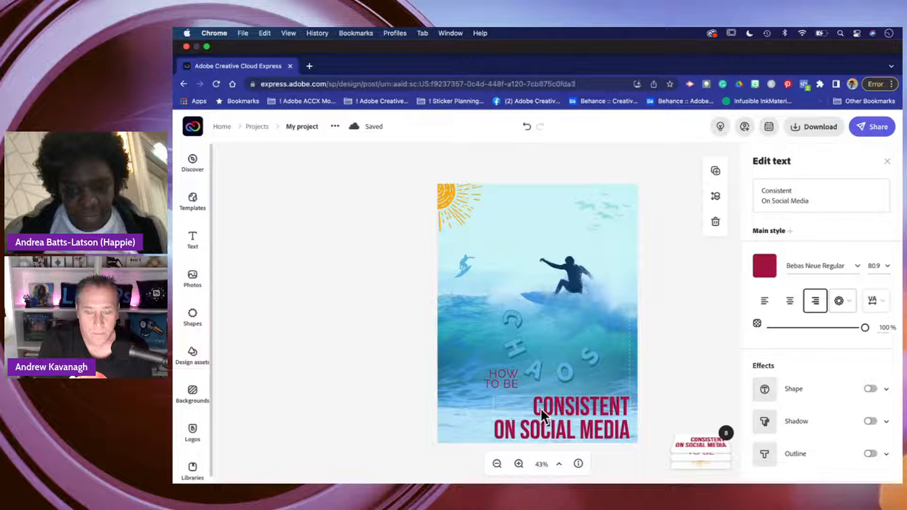
Move the "HOW TO BE" text down beside "CONSISTENT", just above "ON SOCIAL MEDIA", and deselect it.
{"action": "left_click", "coordinate": [503, 378]}
{"action": "left_click_drag", "start_coordinate": [503, 376], "coordinate": [515, 407]}
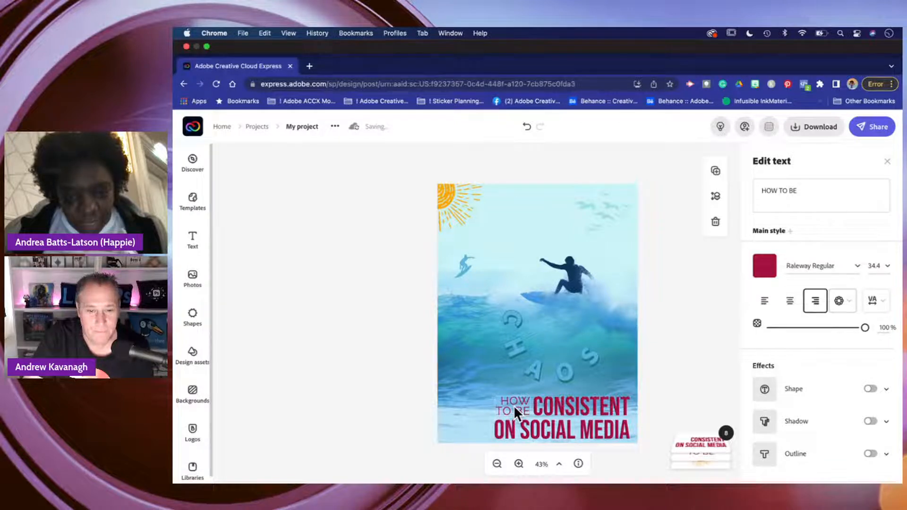
{"action": "left_click", "coordinate": [514, 408]}
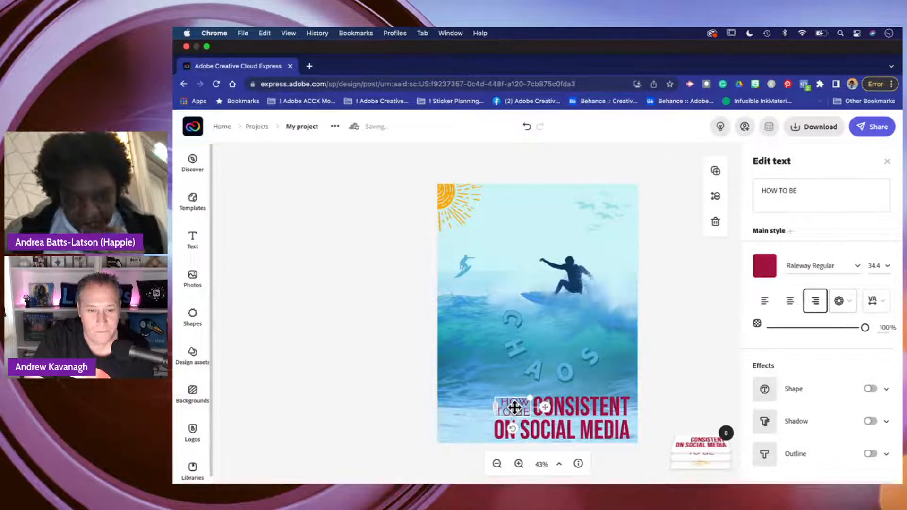
{"action": "left_click_drag", "start_coordinate": [514, 407], "coordinate": [516, 409]}
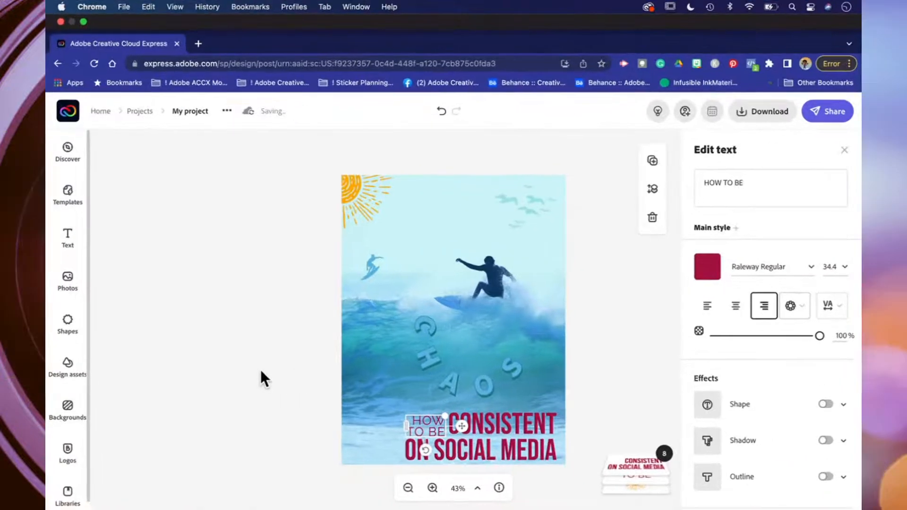
{"action": "left_click", "coordinate": [261, 371]}
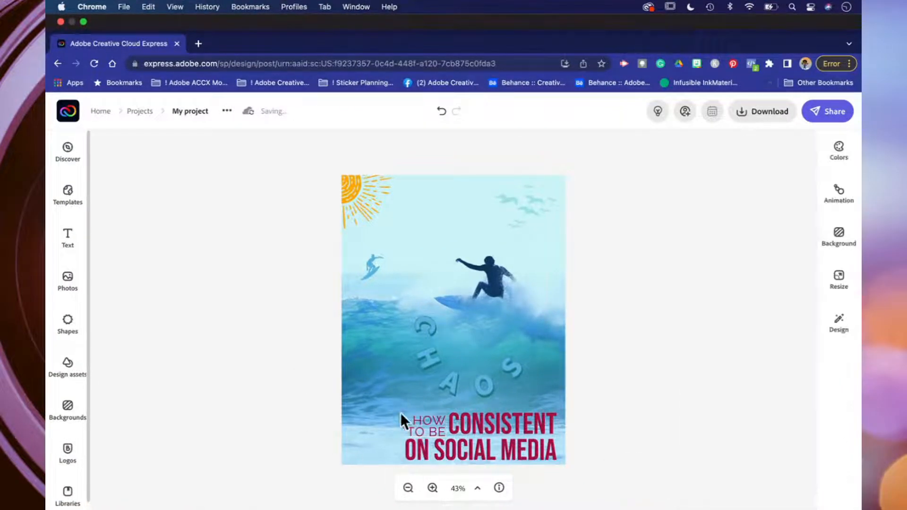
Replace the "Consistent On Social Media" wording with "Reduce" on the first line and "the Chaos" on the second.
{"action": "left_click", "coordinate": [424, 434]}
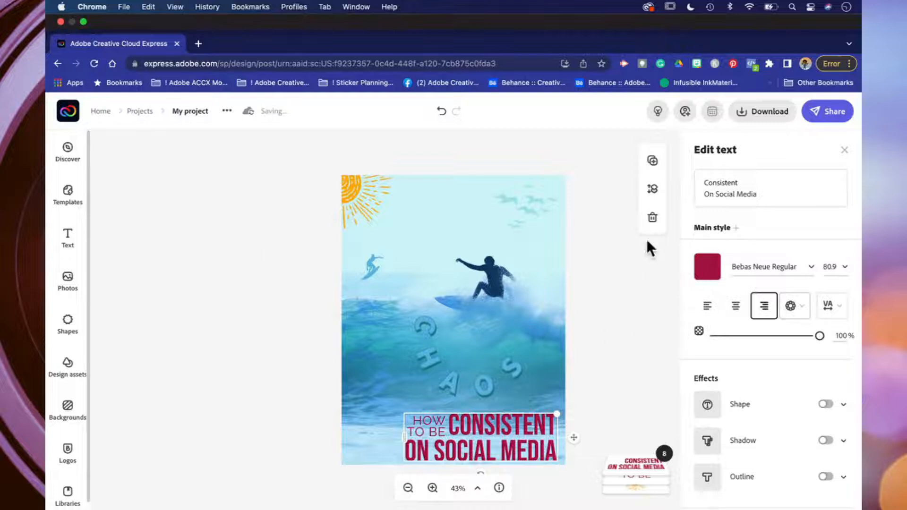
{"action": "double_click", "coordinate": [722, 183]}
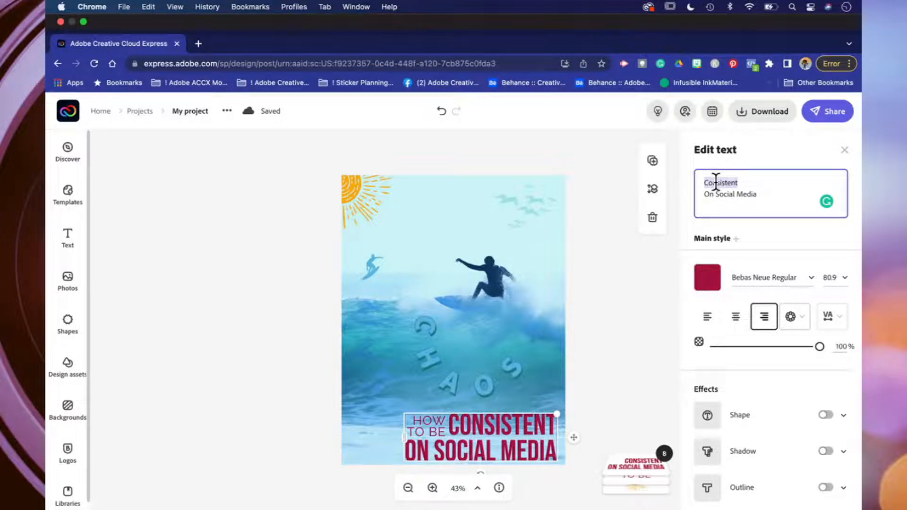
{"action": "type", "text": "Reduce"}
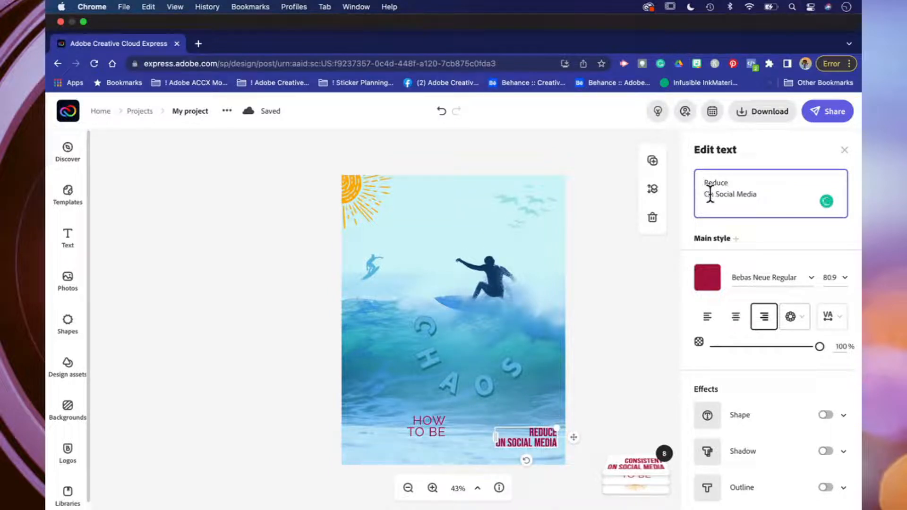
{"action": "triple_click", "coordinate": [711, 194]}
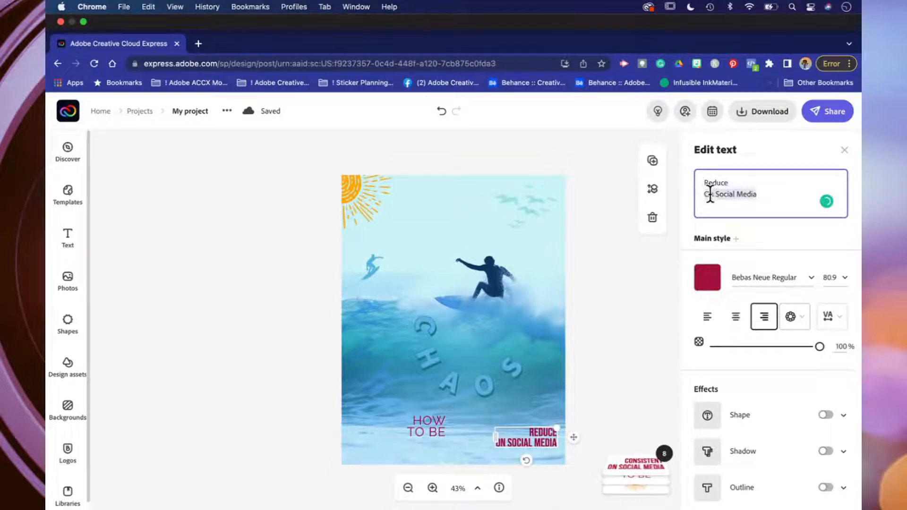
{"action": "type", "text": "the C"}
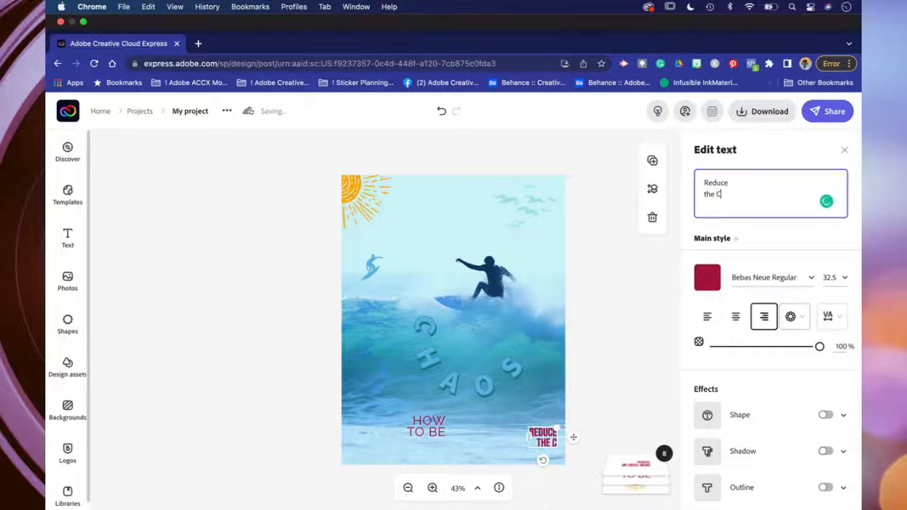
{"action": "type", "text": "haos"}
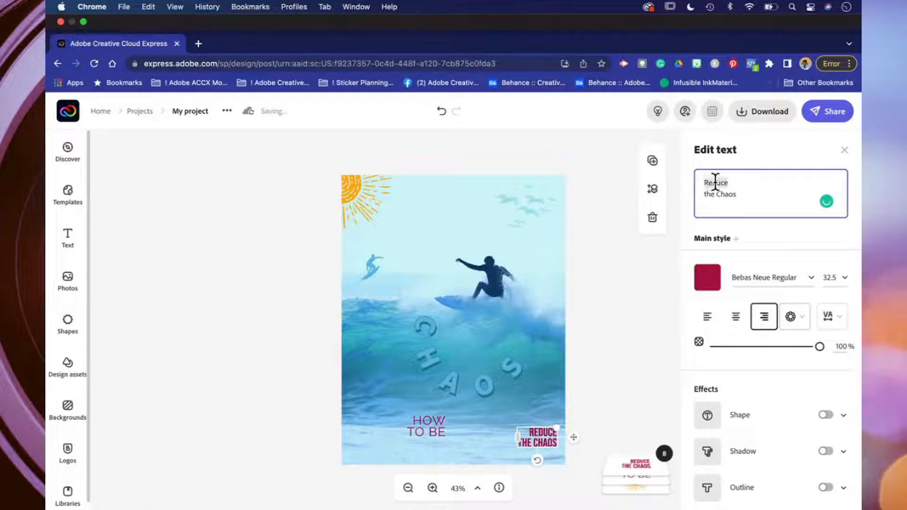
Reword the text to "Surf" above "with the Chaos" and try to stretch its box wider.
{"action": "type", "text": "Surf "}
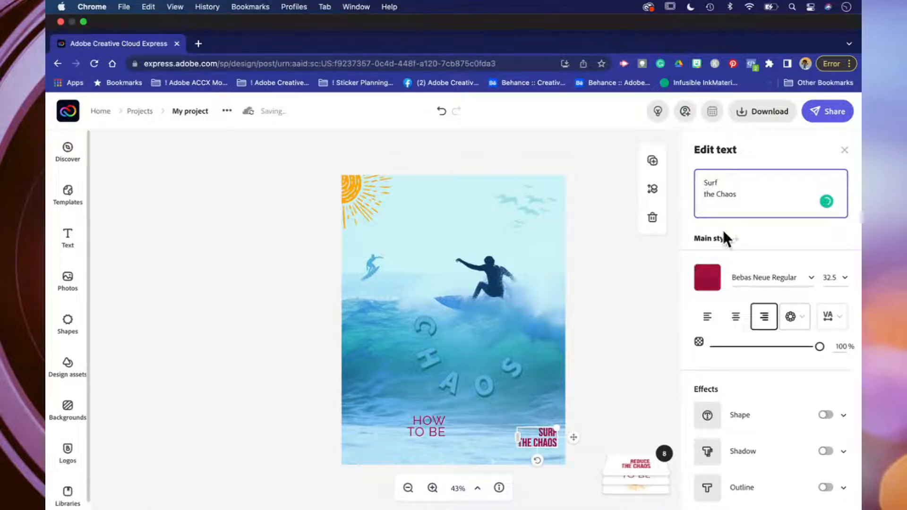
{"action": "type", "text": "with"}
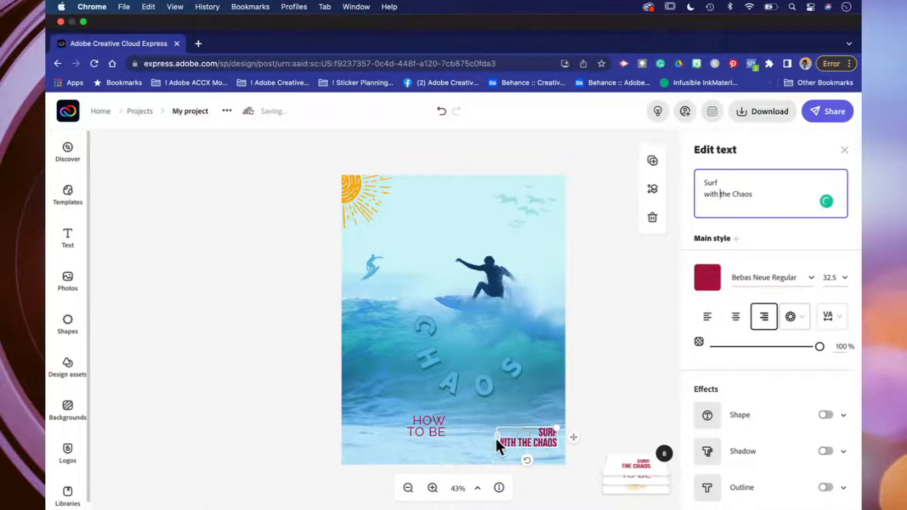
{"action": "left_click_drag", "start_coordinate": [497, 445], "coordinate": [436, 436]}
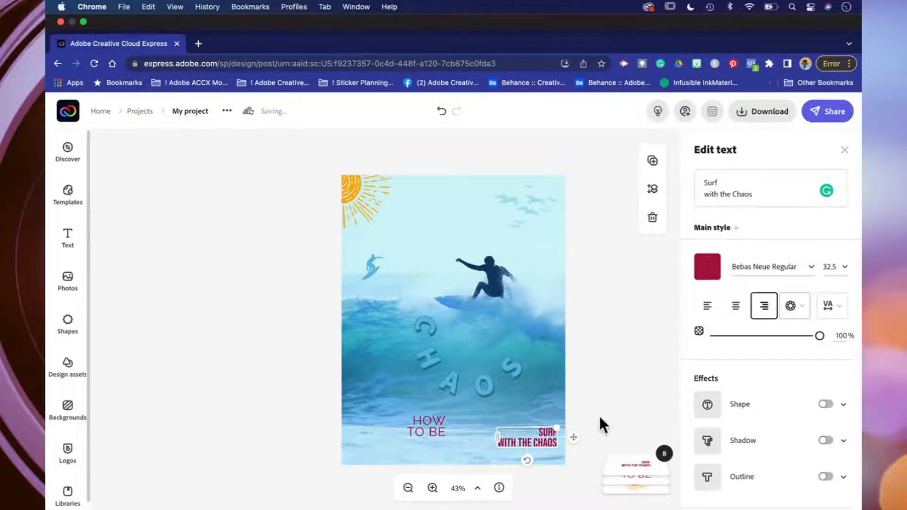
Set the "Surf with the Chaos" font size to 48 and move the text fully inside the poster.
{"action": "left_click", "coordinate": [831, 267]}
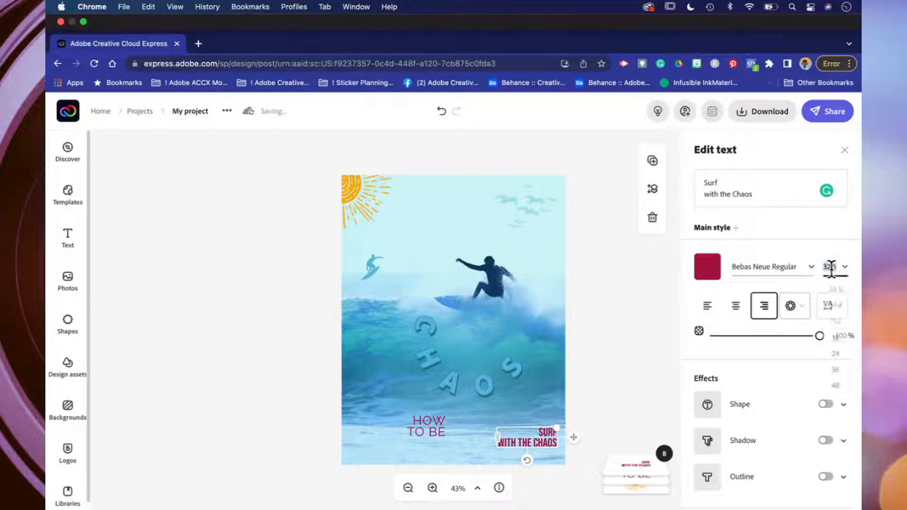
{"action": "left_click", "coordinate": [836, 385]}
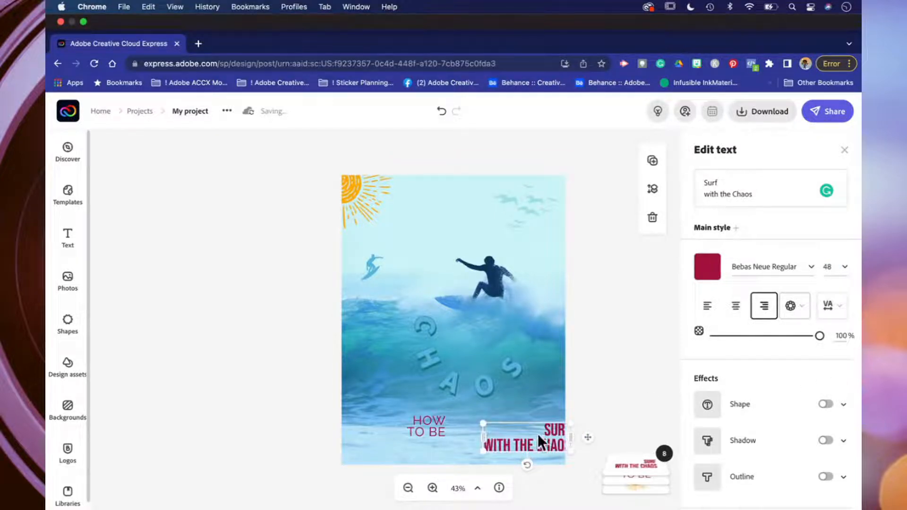
{"action": "left_click_drag", "start_coordinate": [538, 442], "coordinate": [524, 441]}
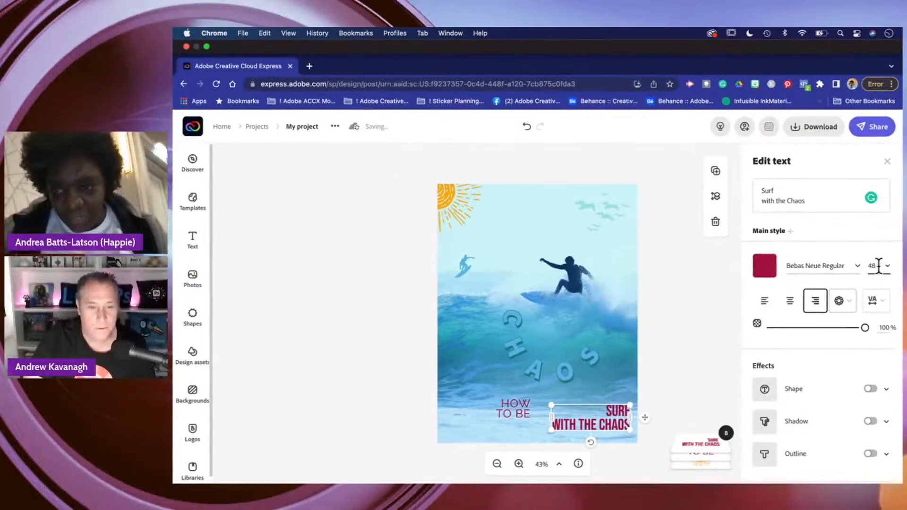
Enlarge the "Surf with the Chaos" text to font size 100 and reposition it within the poster's bottom edge.
{"action": "left_click", "coordinate": [833, 266]}
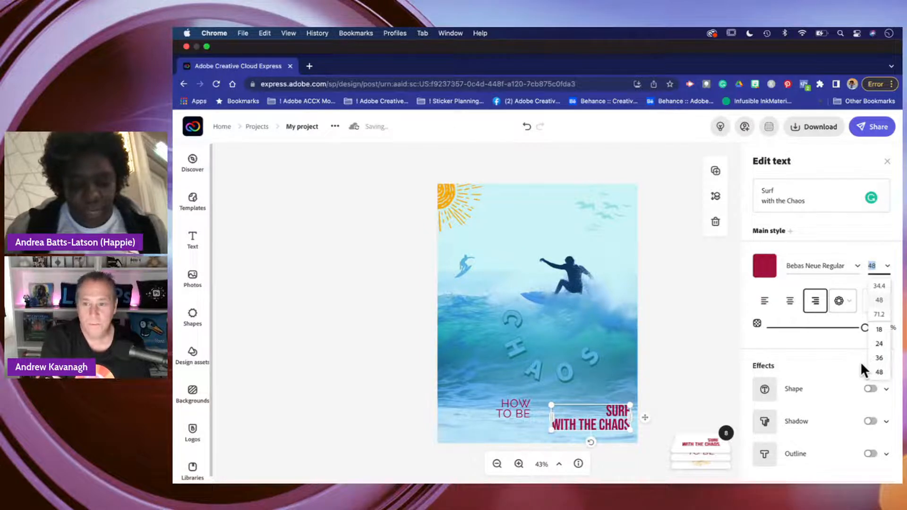
{"action": "type", "text": "100"}
{"action": "key", "text": "Return"}
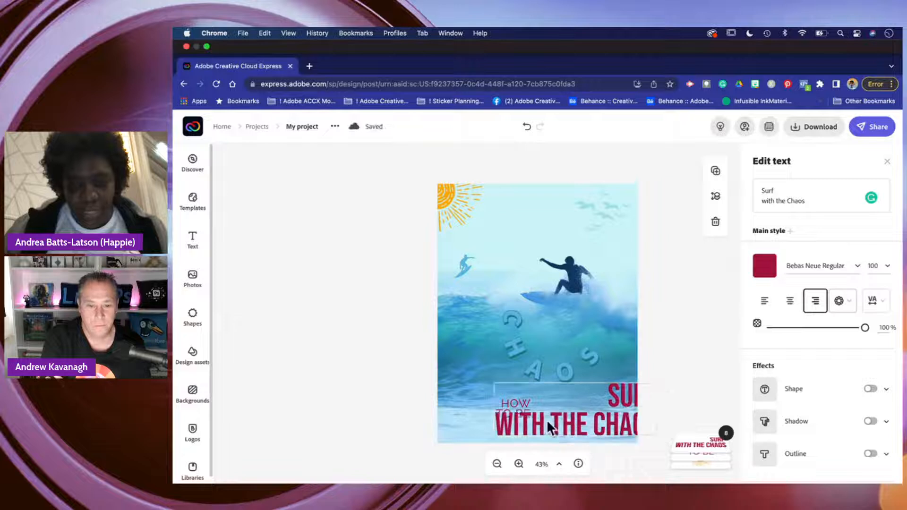
{"action": "left_click_drag", "start_coordinate": [546, 420], "coordinate": [526, 427]}
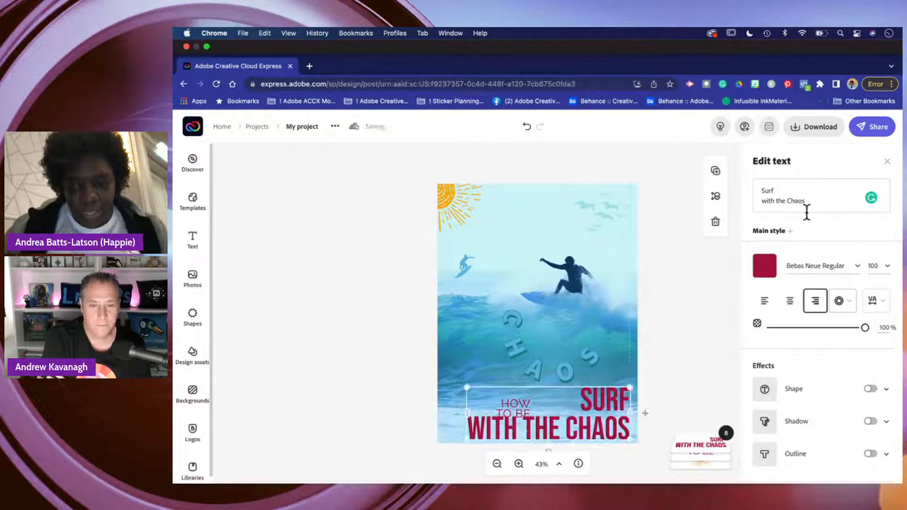
Set the "Surf with the Chaos" font size to 80 and place the text in the poster's bottom-right corner.
{"action": "left_click", "coordinate": [872, 265]}
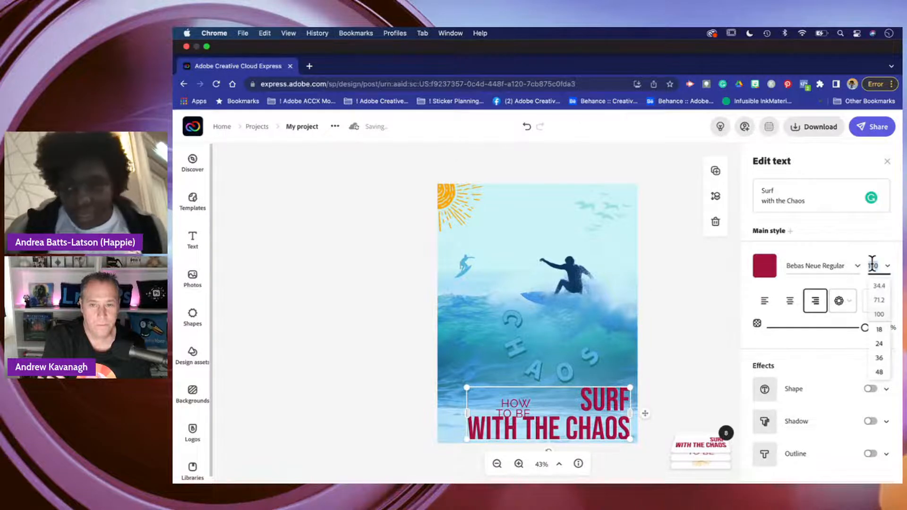
{"action": "type", "text": "8"}
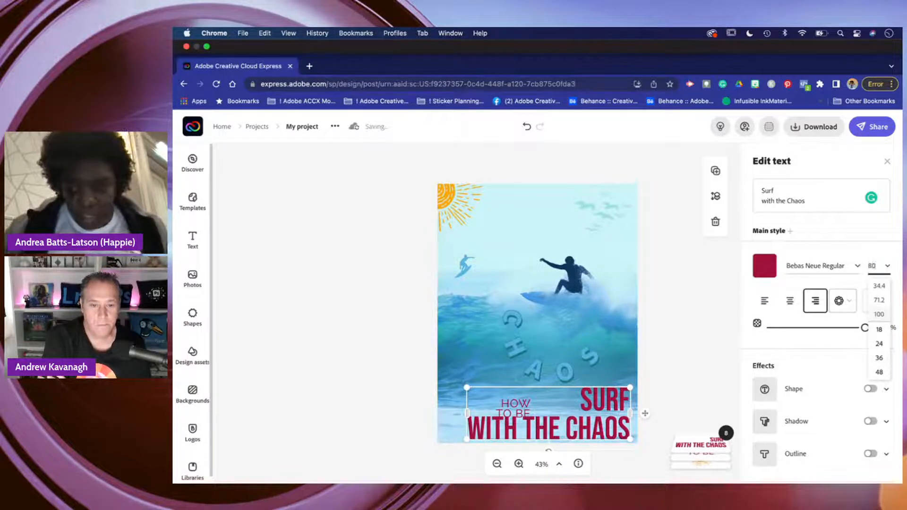
{"action": "type", "text": "0"}
{"action": "key", "text": "Return"}
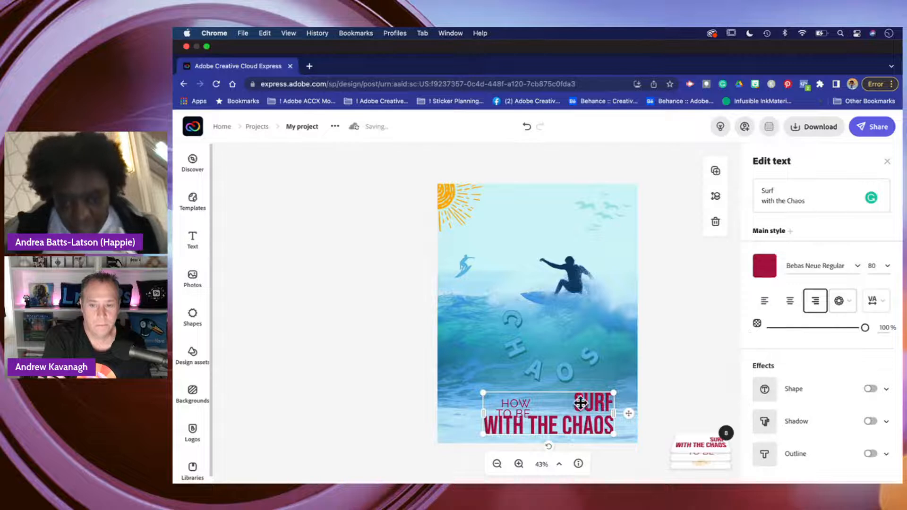
{"action": "mouse_move", "coordinate": [580, 408]}
{"action": "left_mouse_down"}
{"action": "mouse_move", "coordinate": [590, 412]}
{"action": "mouse_move", "coordinate": [589, 403]}
{"action": "left_mouse_up"}
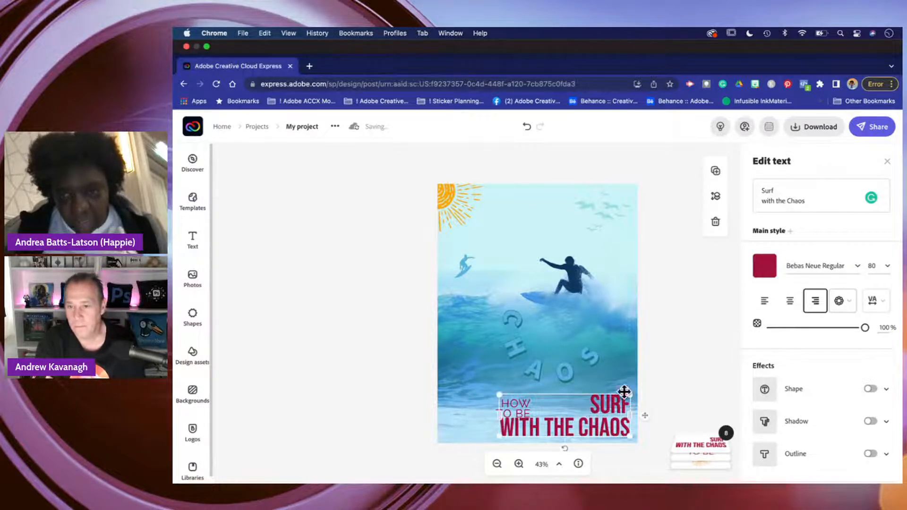
Recolor the "Surf with the Chaos" text with the dark navy sampled from the large surfer silhouette.
{"action": "left_click", "coordinate": [765, 265]}
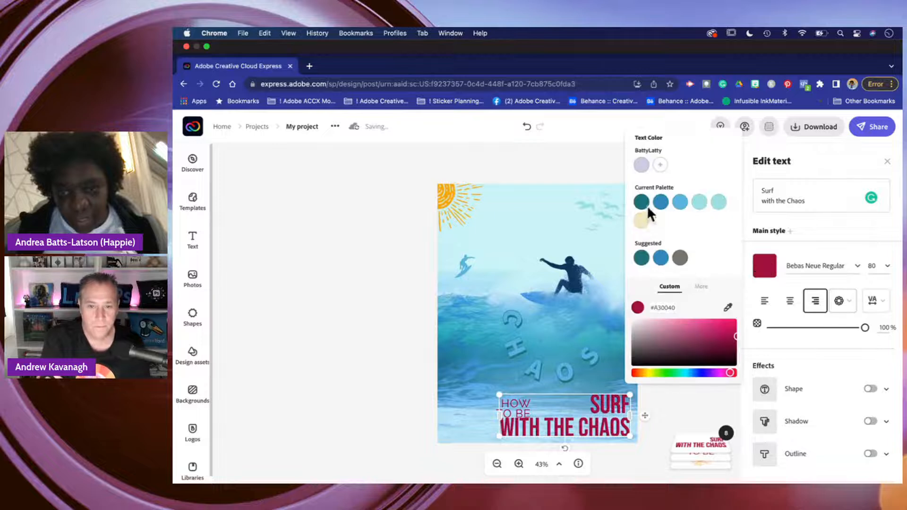
{"action": "left_click", "coordinate": [728, 307]}
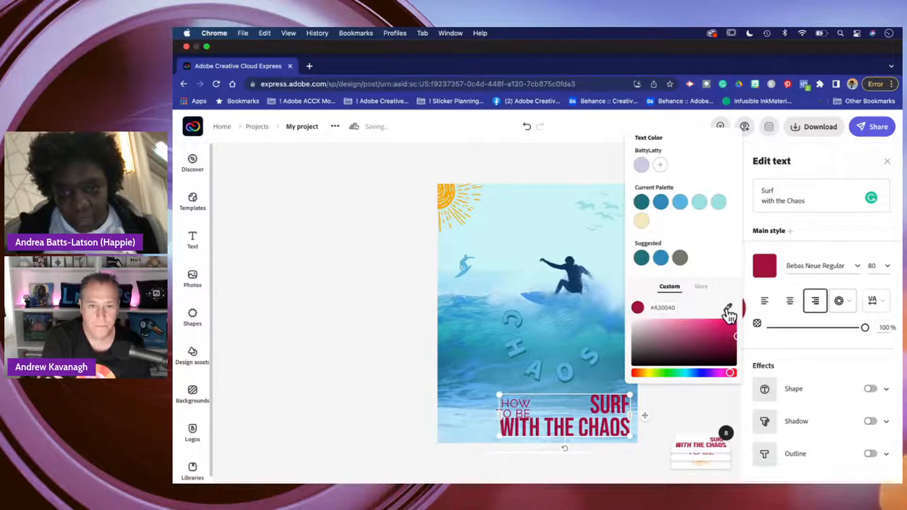
{"action": "left_click", "coordinate": [574, 271]}
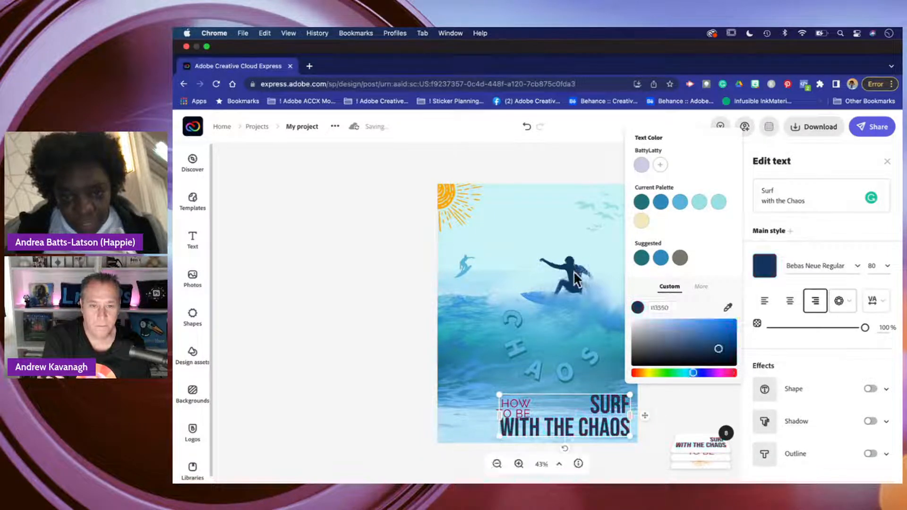
{"action": "left_click", "coordinate": [388, 377]}
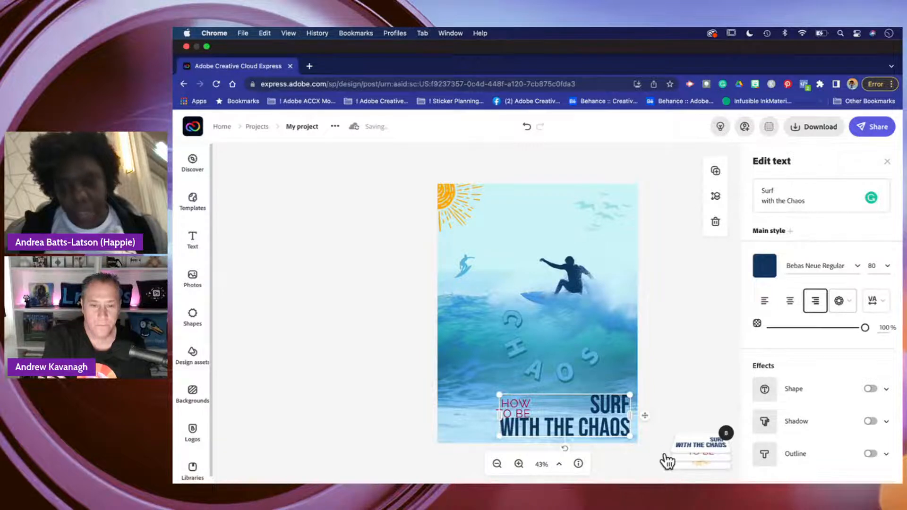
Enlarge the "HOW TO BE" text to font size 43.8 so it runs on one line before "Surf".
{"action": "left_click", "coordinate": [689, 445]}
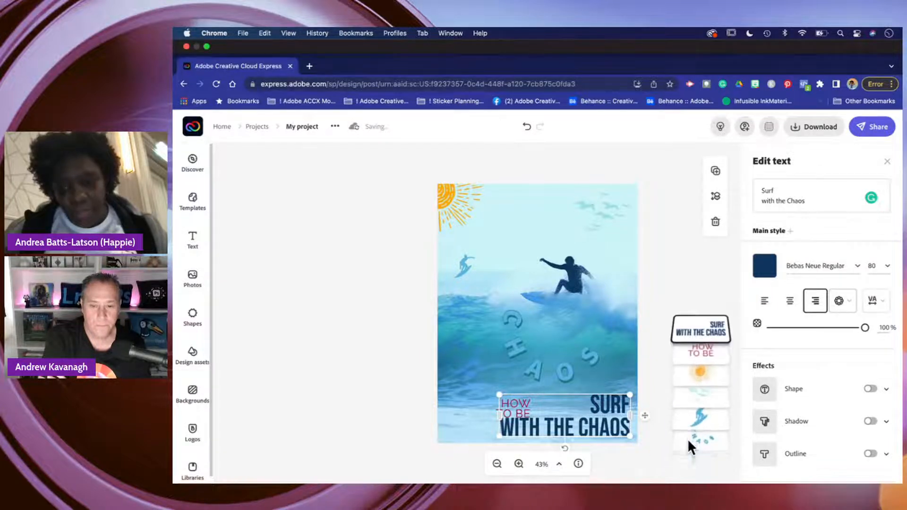
{"action": "left_click", "coordinate": [694, 355]}
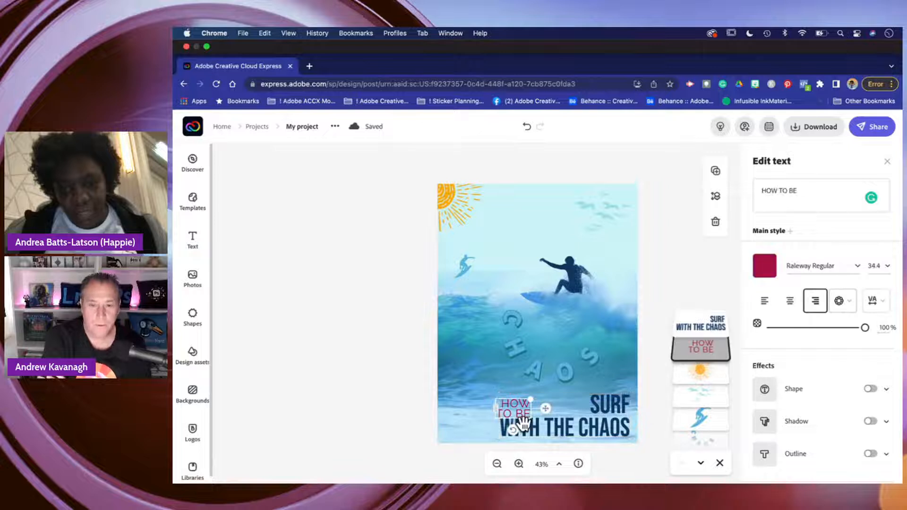
{"action": "left_click_drag", "start_coordinate": [530, 400], "coordinate": [584, 405]}
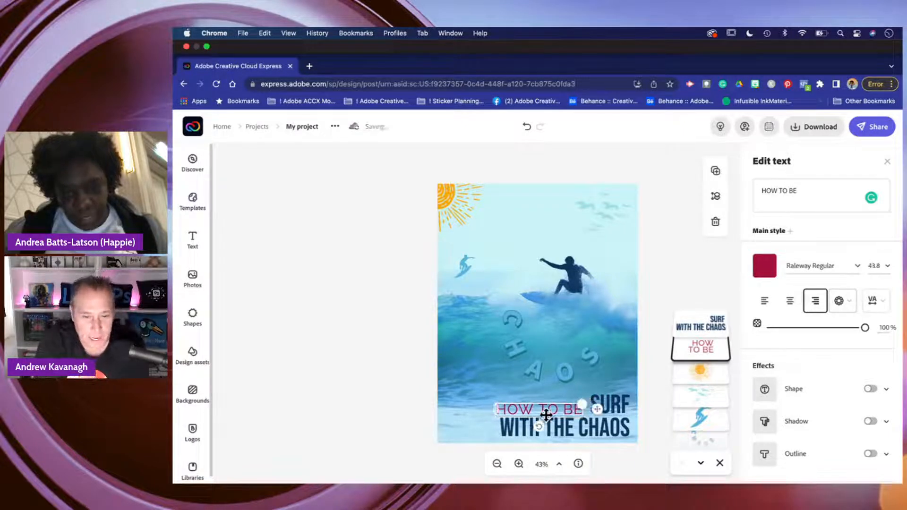
{"action": "left_click_drag", "start_coordinate": [520, 411], "coordinate": [513, 409]}
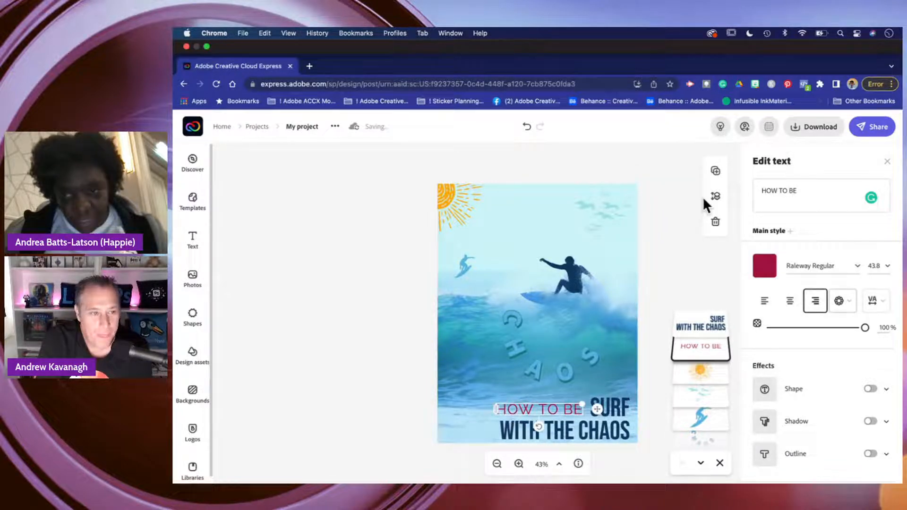
Shorten the "HOW TO BE" text to "HOW TO" and recolor it with the suggested dark navy.
{"action": "left_click", "coordinate": [798, 188]}
{"action": "key", "text": "BackSpace"}
{"action": "key", "text": "BackSpace"}
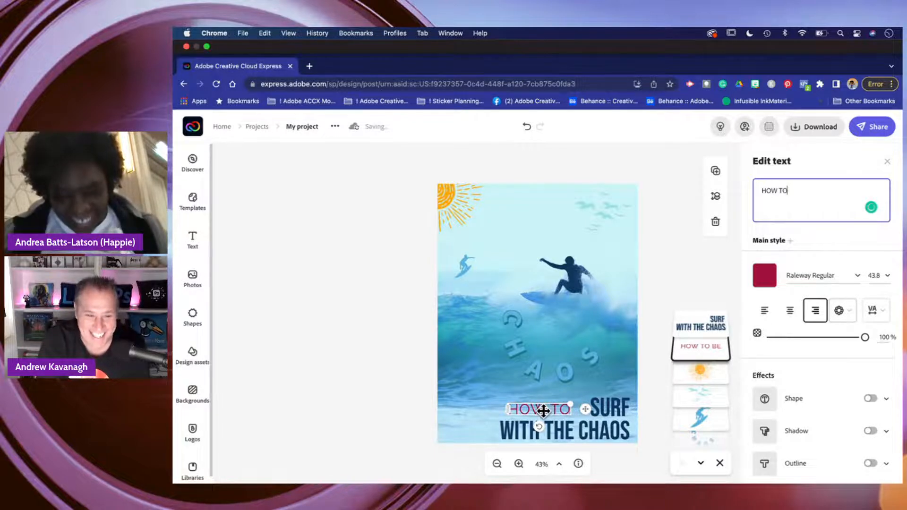
{"action": "left_click", "coordinate": [765, 275]}
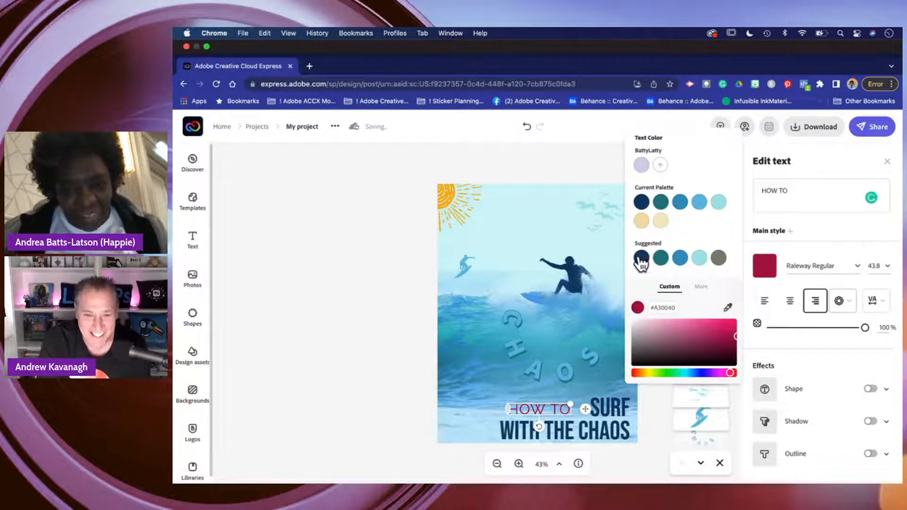
{"action": "left_click", "coordinate": [641, 259]}
{"action": "left_click", "coordinate": [375, 356]}
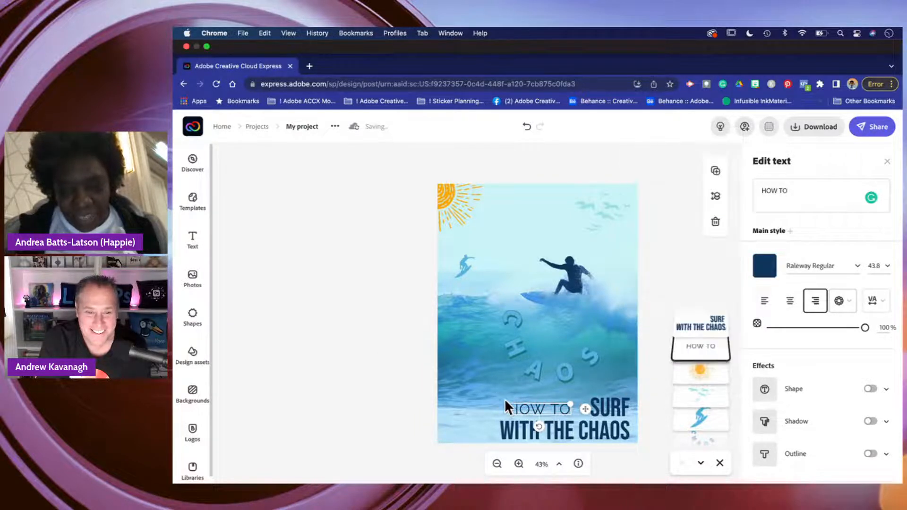
Enlarge the "HOW TO" text to font size 53.7 and shift "Surf with the Chaos" slightly upward.
{"action": "left_click_drag", "start_coordinate": [531, 407], "coordinate": [528, 407]}
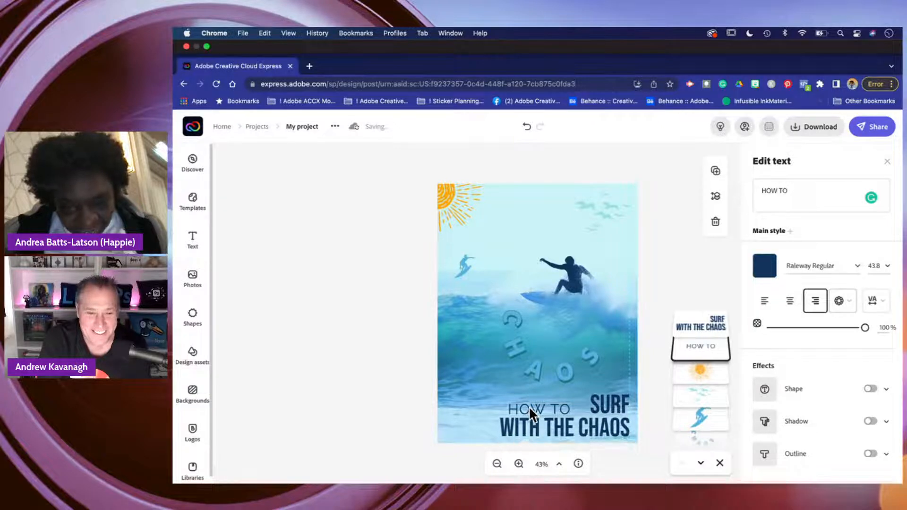
{"action": "left_click", "coordinate": [529, 406]}
{"action": "left_click", "coordinate": [573, 405]}
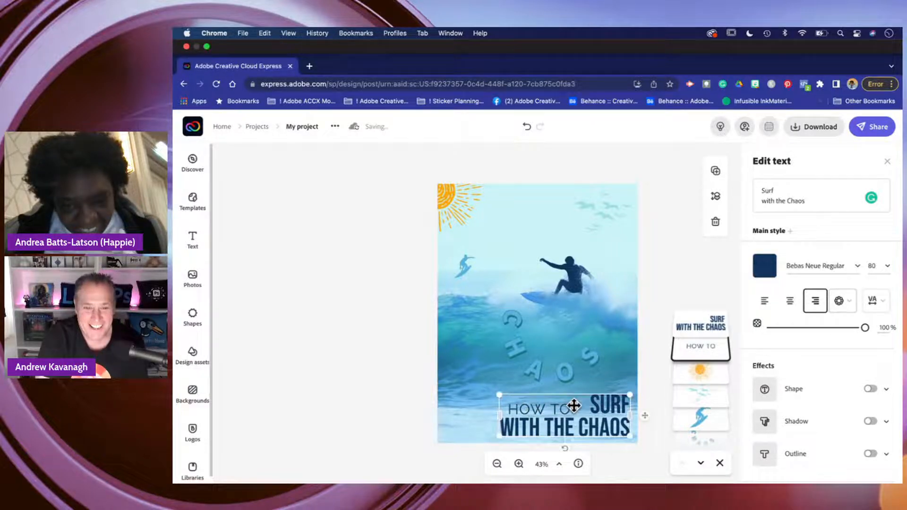
{"action": "left_click", "coordinate": [544, 412]}
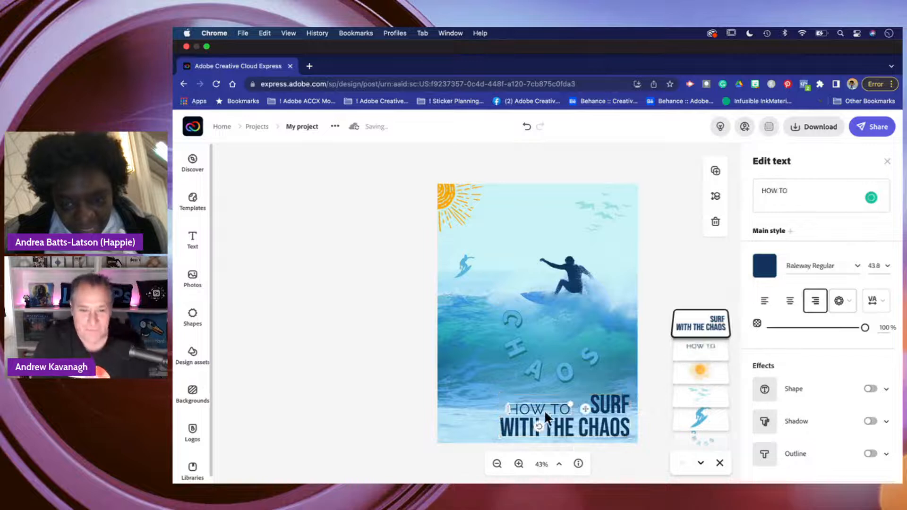
{"action": "left_click_drag", "start_coordinate": [576, 403], "coordinate": [532, 402]}
{"action": "left_click", "coordinate": [532, 402]}
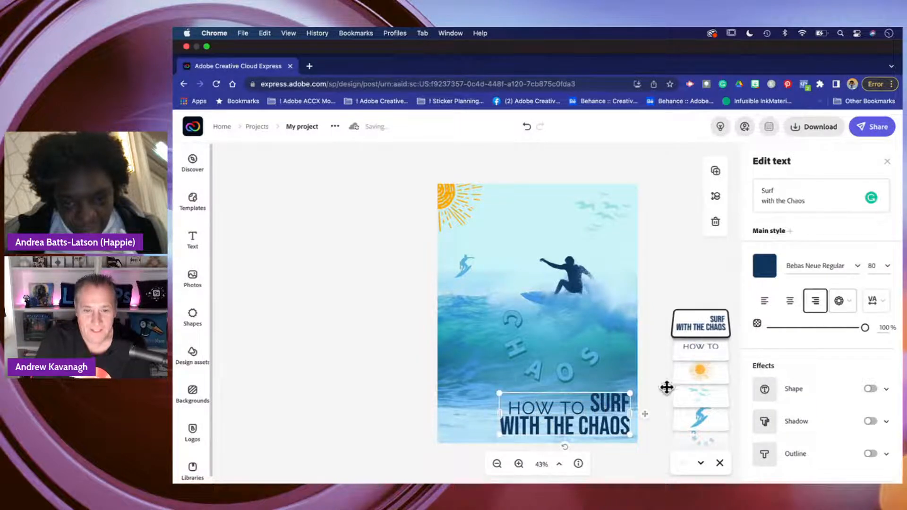
Nudge the "HOW TO" text left so it lines up with the start of "with the Chaos" below it.
{"action": "left_click", "coordinate": [693, 350]}
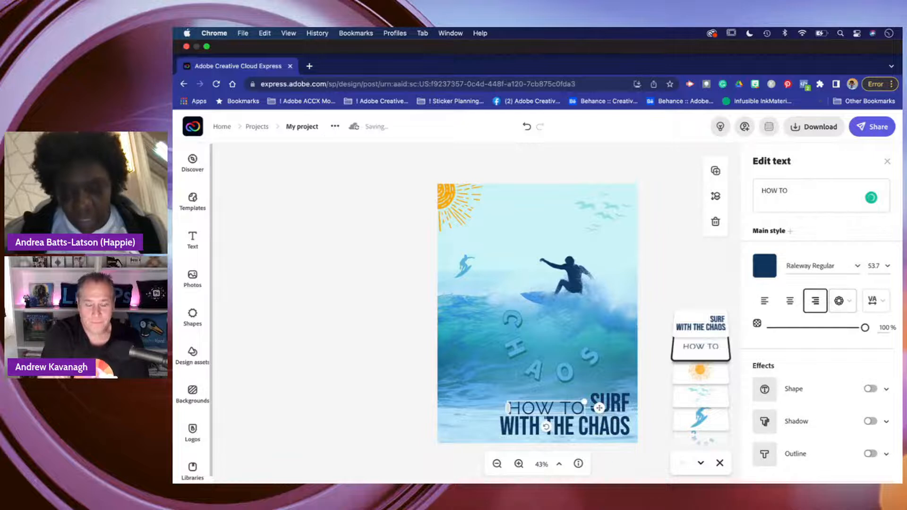
{"action": "mouse_move", "coordinate": [591, 454]}
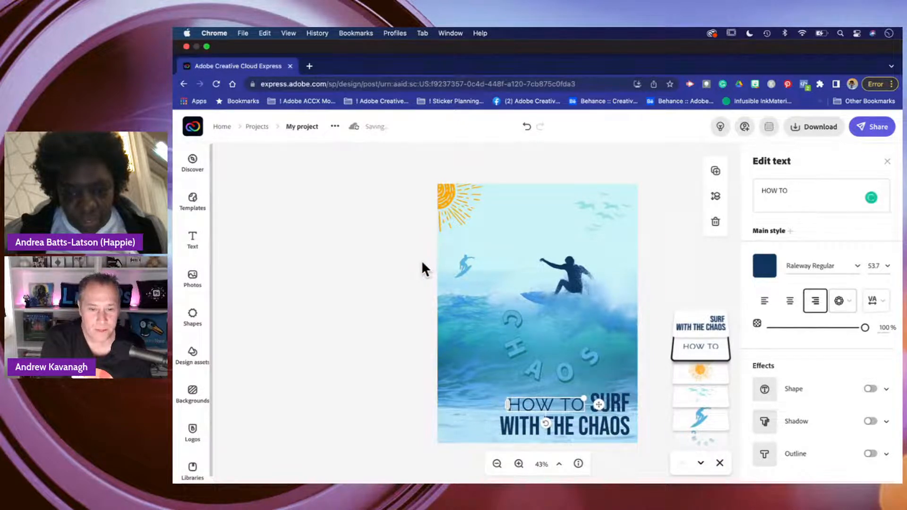
{"action": "key", "text": "Left"}
{"action": "key", "text": "Left"}
{"action": "key", "text": "Left"}
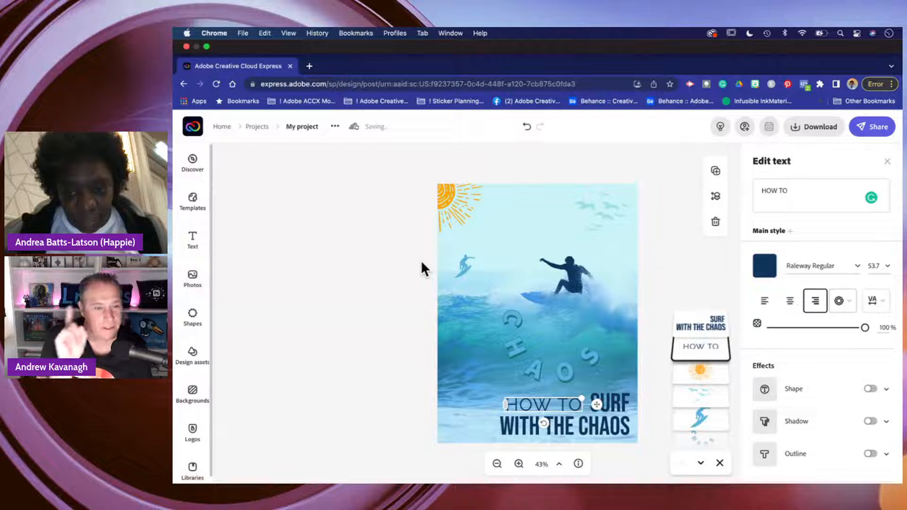
{"action": "key", "text": "Left"}
{"action": "key", "text": "Left"}
{"action": "key", "text": "Left"}
{"action": "key", "text": "Left"}
{"action": "key", "text": "Left"}
{"action": "key", "text": "Left"}
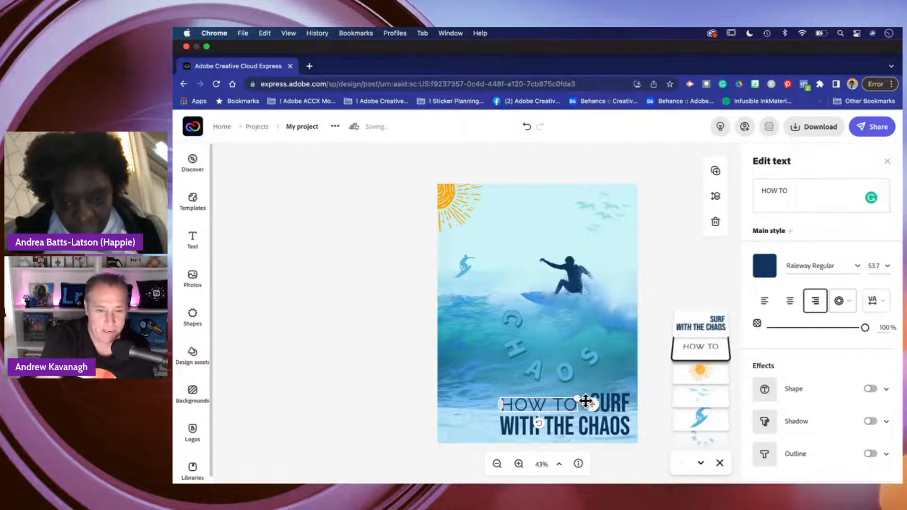
Try the "HOW TO" text at font size 59.7 and reduce it to 46.9 to leave space before "Surf".
{"action": "left_click_drag", "start_coordinate": [578, 399], "coordinate": [585, 398]}
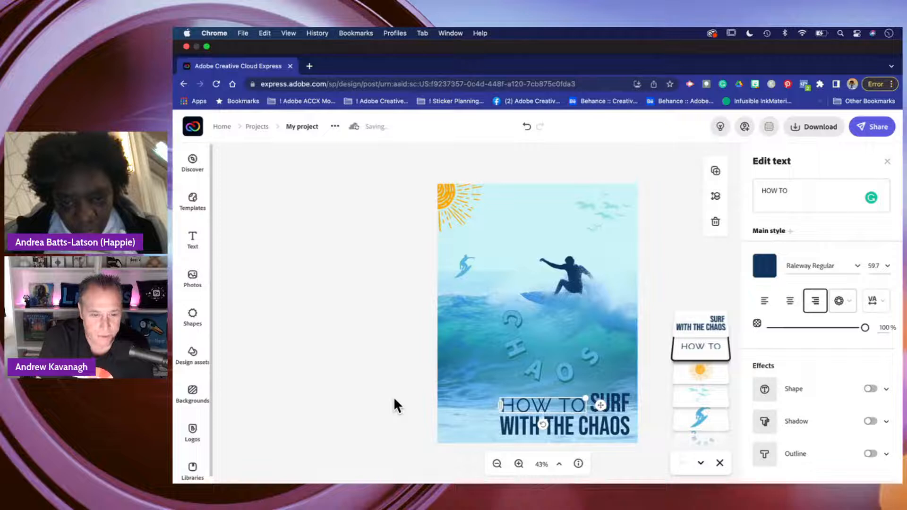
{"action": "left_click", "coordinate": [521, 405]}
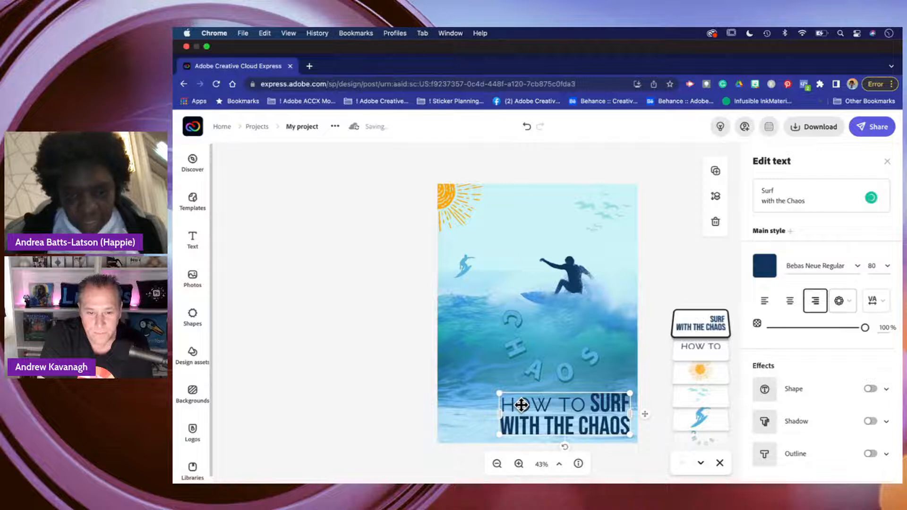
{"action": "left_click", "coordinate": [382, 357]}
{"action": "left_click", "coordinate": [608, 400]}
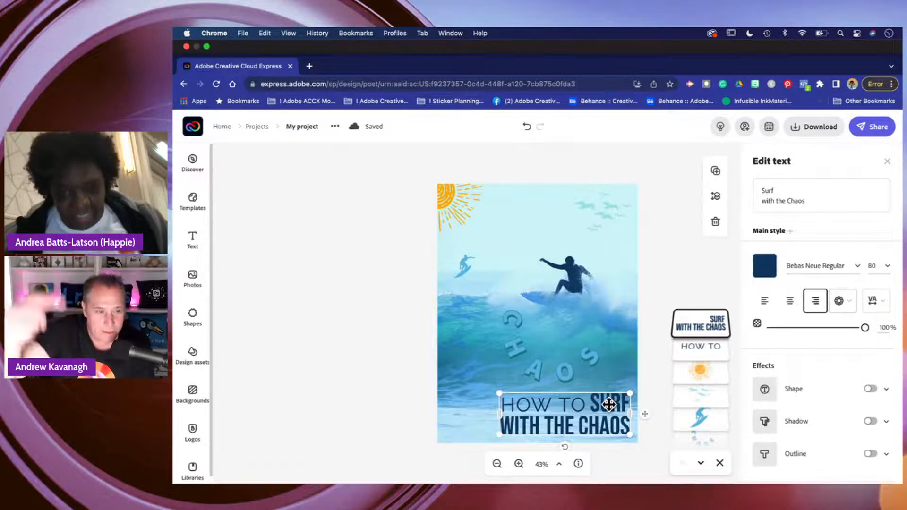
{"action": "left_click", "coordinate": [690, 349]}
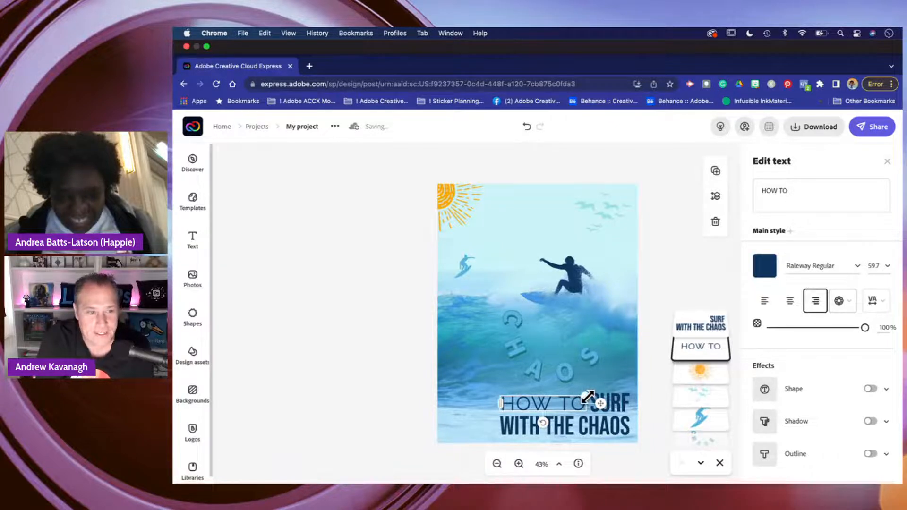
{"action": "left_click_drag", "start_coordinate": [584, 396], "coordinate": [567, 399]}
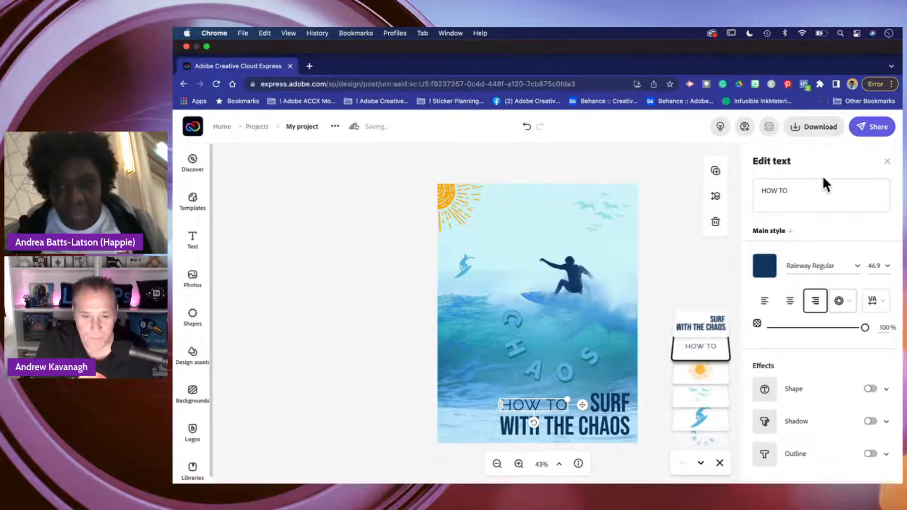
Reword the title text to "Surf with" on the first line and "the Chaos" on the second.
{"action": "left_click", "coordinate": [593, 402]}
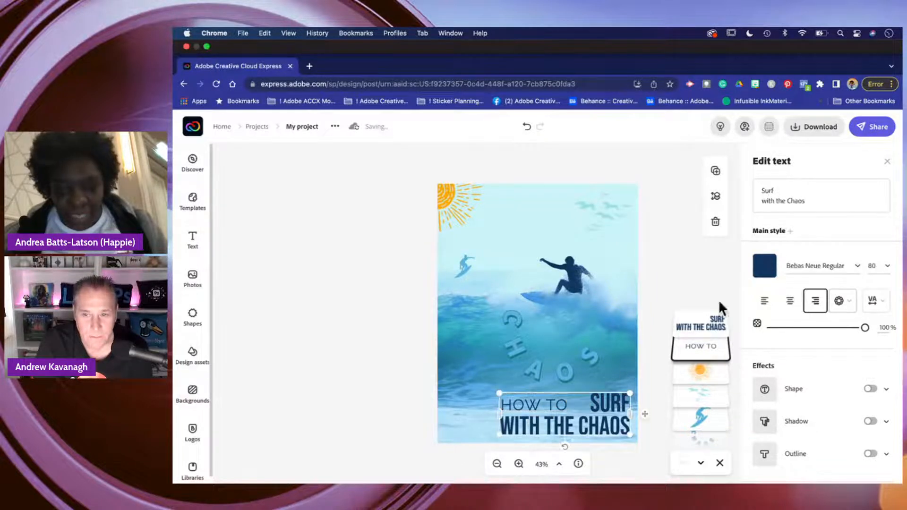
{"action": "left_click", "coordinate": [787, 185]}
{"action": "type", "text": "with"}
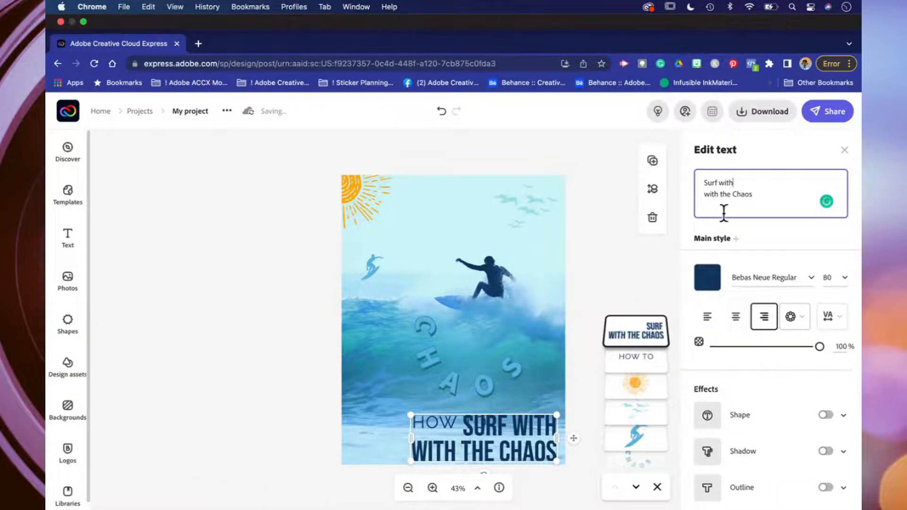
{"action": "left_click_drag", "start_coordinate": [720, 196], "coordinate": [694, 203]}
{"action": "key", "text": "BackSpace"}
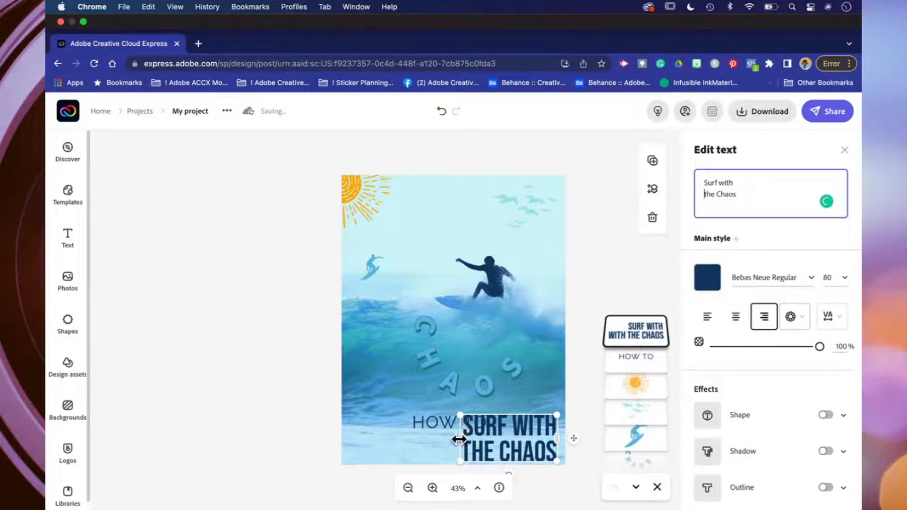
Move "HOW TO" left of the title and shift "Surf with the Chaos" slightly up and left to meet it.
{"action": "left_click_drag", "start_coordinate": [458, 437], "coordinate": [404, 423]}
{"action": "left_click", "coordinate": [440, 427]}
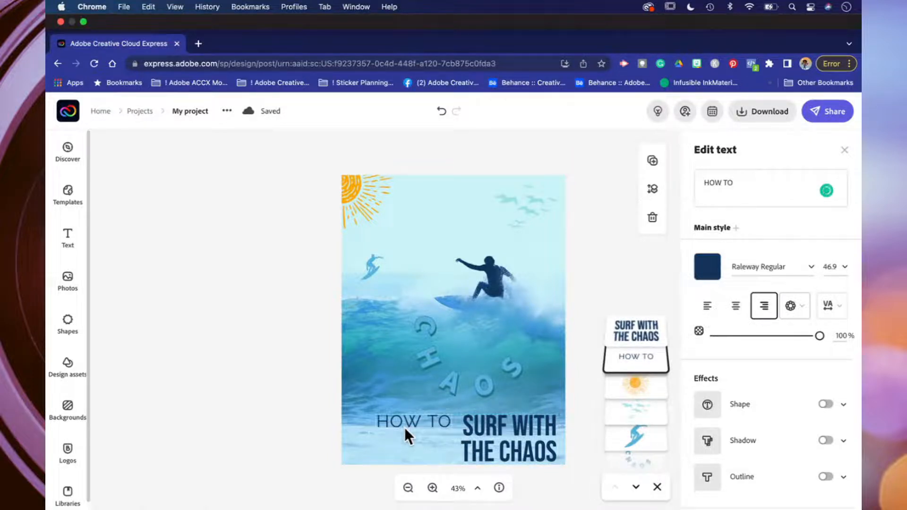
{"action": "left_click", "coordinate": [405, 428]}
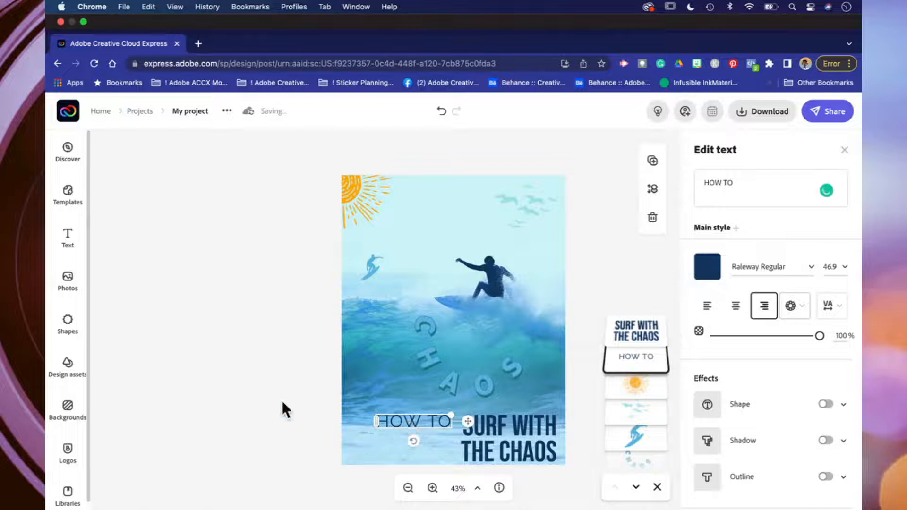
{"action": "left_click", "coordinate": [496, 428]}
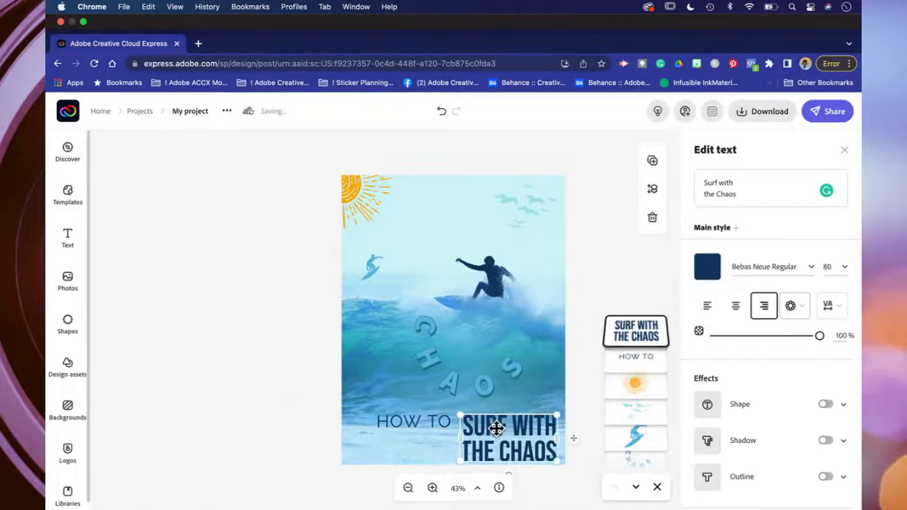
{"action": "left_click_drag", "start_coordinate": [496, 428], "coordinate": [485, 422]}
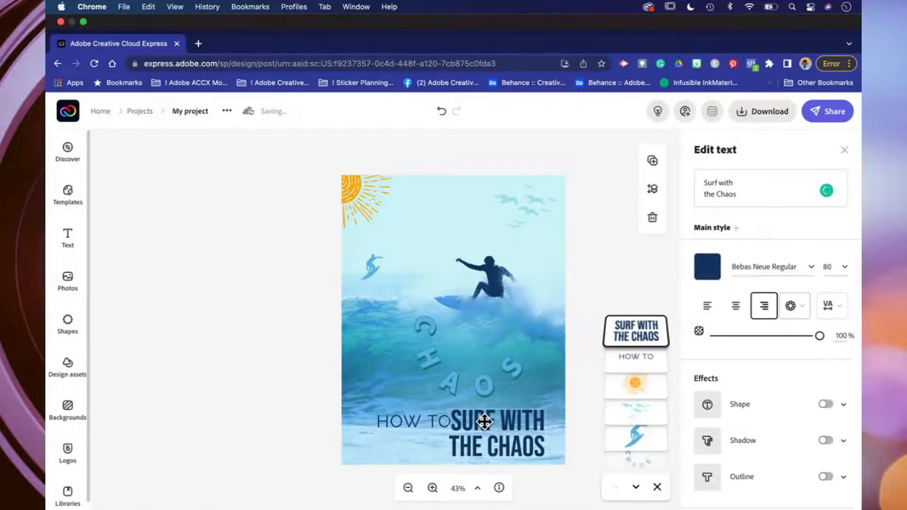
Nudge the "HOW TO" text left and slightly up to leave a small gap before "Surf with".
{"action": "left_click", "coordinate": [432, 425]}
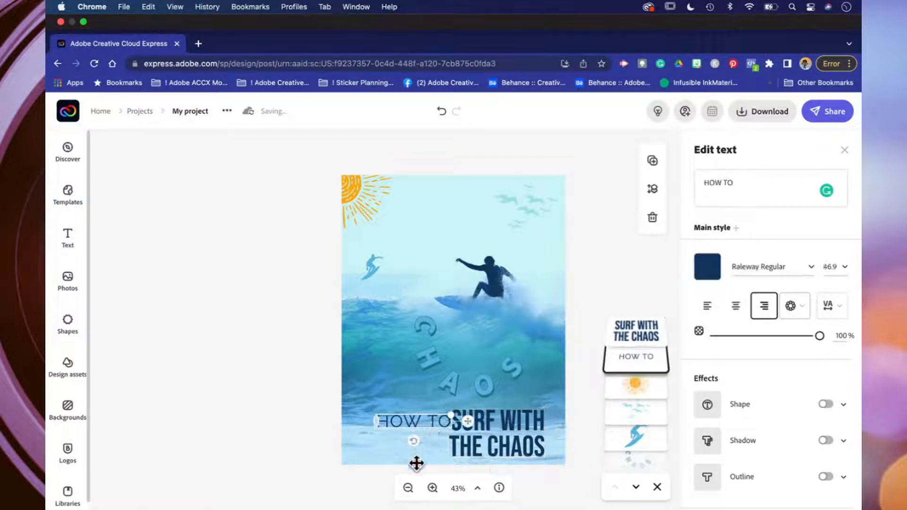
{"action": "key", "text": "Left"}
{"action": "key", "text": "Left"}
{"action": "key", "text": "Left"}
{"action": "key", "text": "Left"}
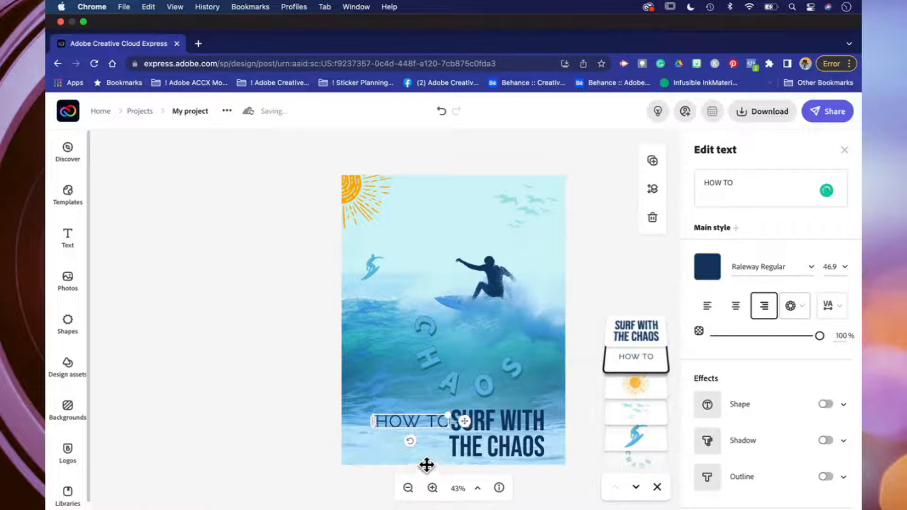
{"action": "key", "text": "Left"}
{"action": "key", "text": "Left"}
{"action": "key", "text": "Left"}
{"action": "key", "text": "Left"}
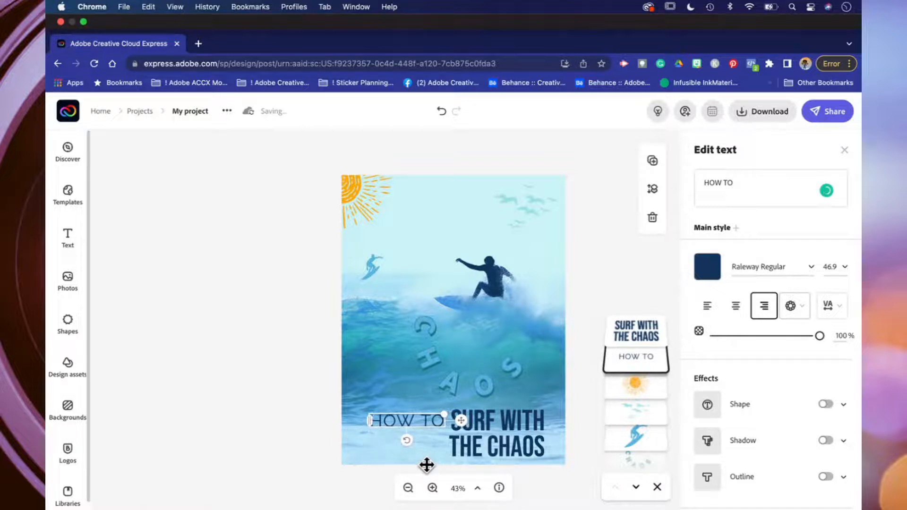
{"action": "key", "text": "Up"}
{"action": "key", "text": "Up"}
{"action": "key", "text": "Up"}
{"action": "key", "text": "Up"}
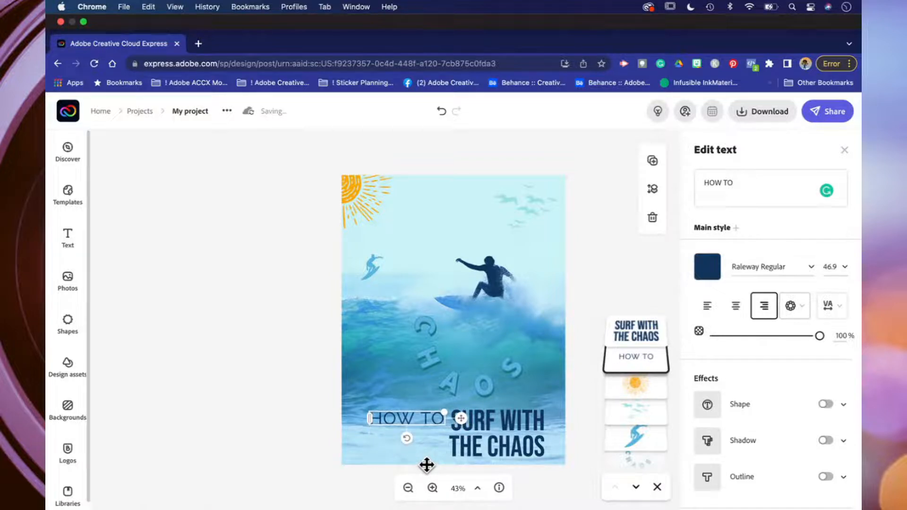
Nudge the "HOW TO" text slightly down beside "Surf with" and deselect it.
{"action": "key", "text": "Down"}
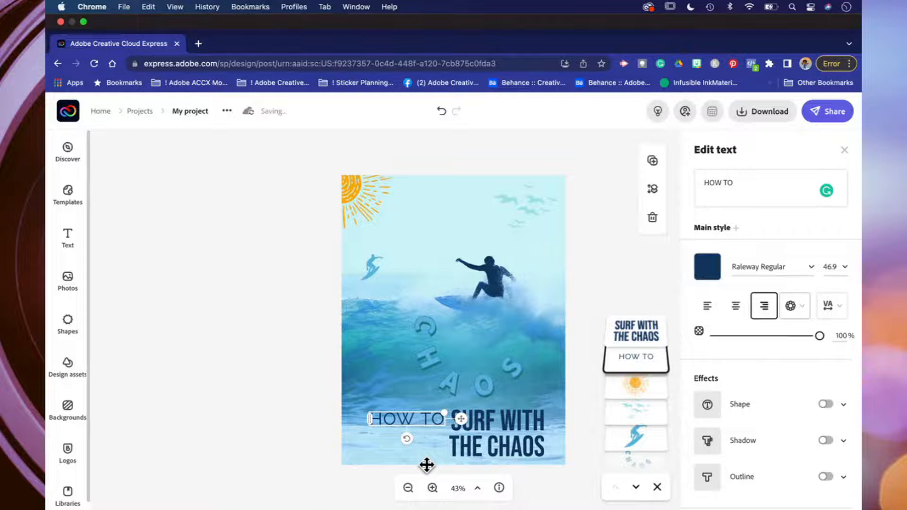
{"action": "left_click", "coordinate": [317, 371]}
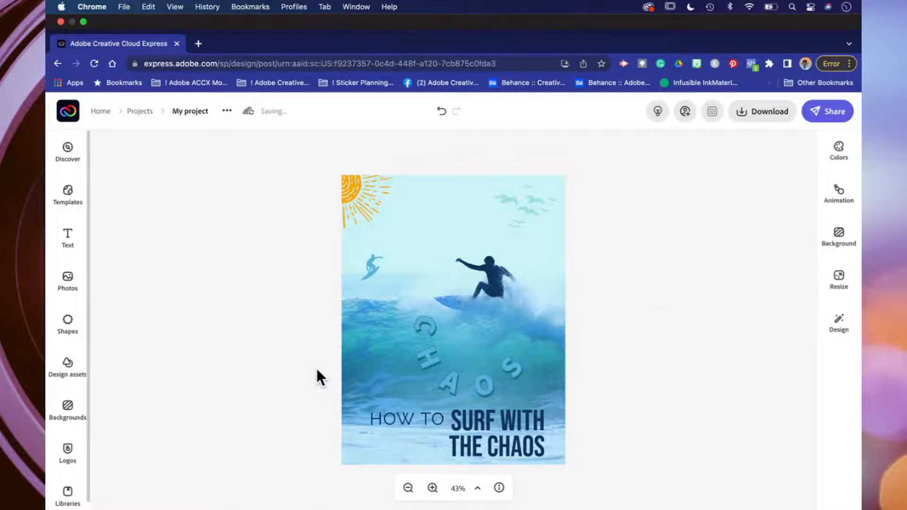
{"action": "left_click", "coordinate": [433, 427]}
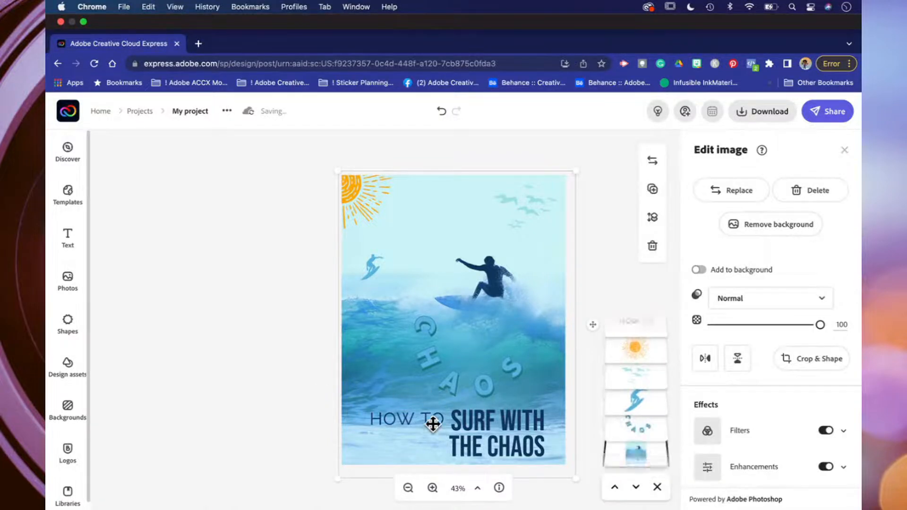
Shrink the curved "Chaos" text to font size 60.7 and move it up, between the surfer and the title.
{"action": "left_click", "coordinate": [447, 386]}
{"action": "left_click", "coordinate": [445, 382]}
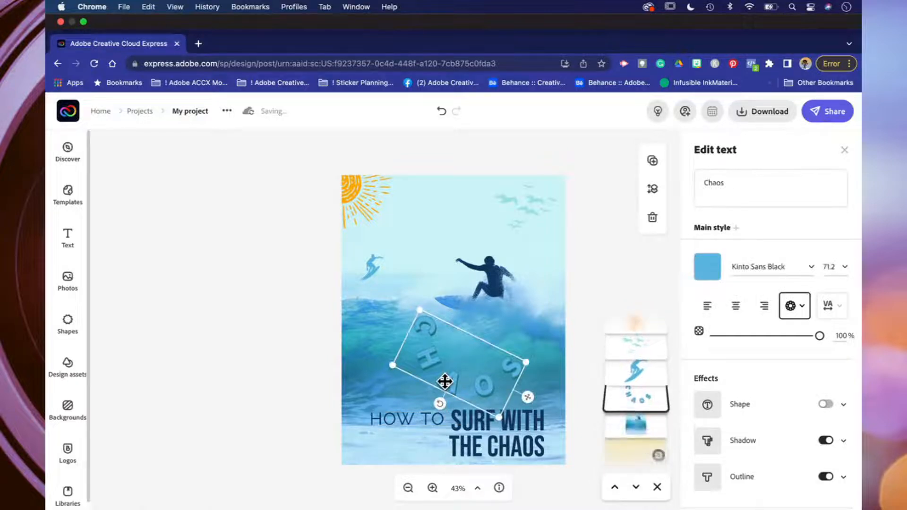
{"action": "left_click_drag", "start_coordinate": [445, 382], "coordinate": [445, 371]}
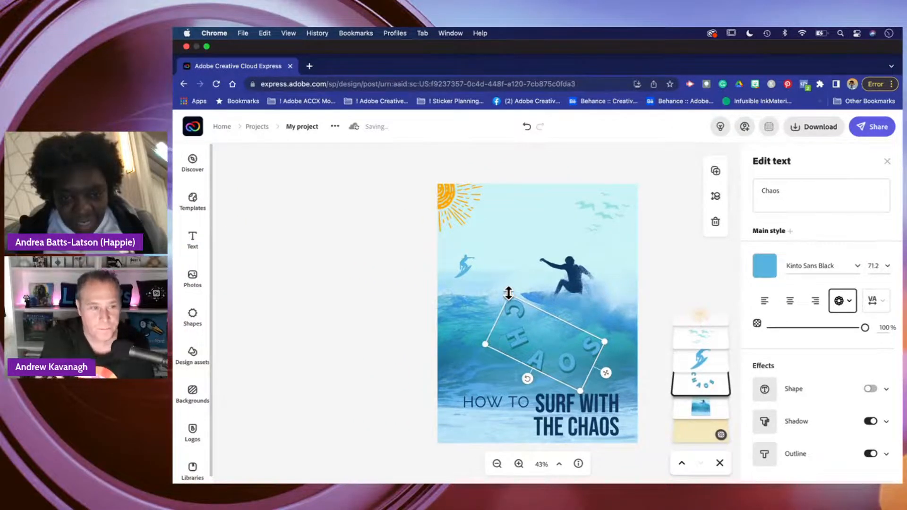
{"action": "left_click_drag", "start_coordinate": [509, 301], "coordinate": [521, 312]}
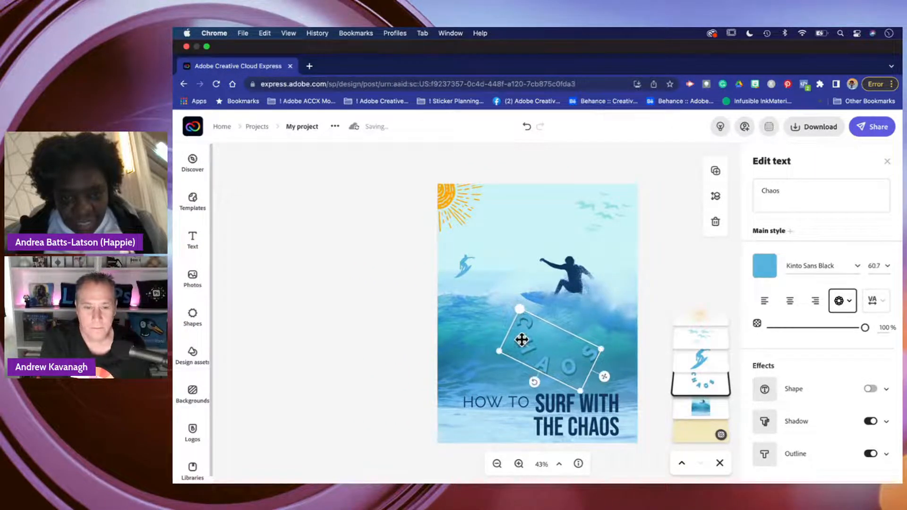
{"action": "left_click_drag", "start_coordinate": [540, 367], "coordinate": [532, 356]}
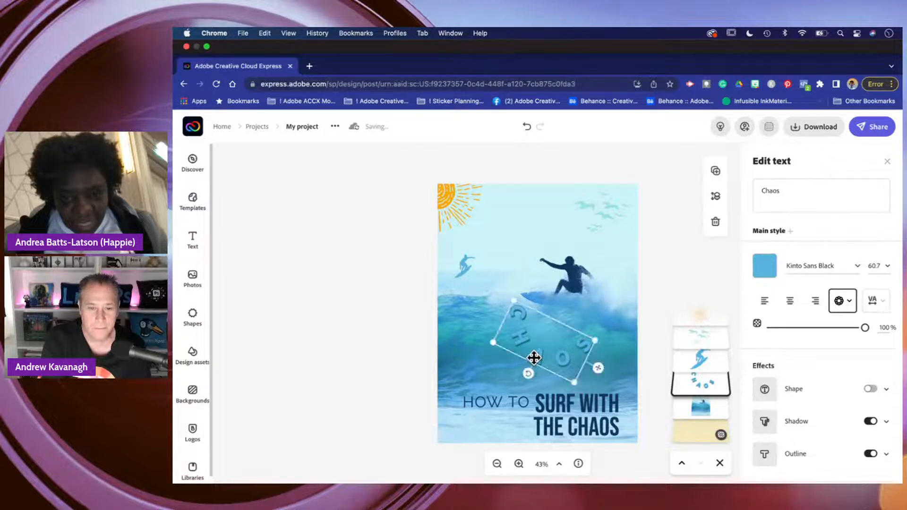
Reduce the "HOW TO" text to font size 38.1 and adjust its height to sit beside the "Surf with" line.
{"action": "left_click", "coordinate": [515, 404]}
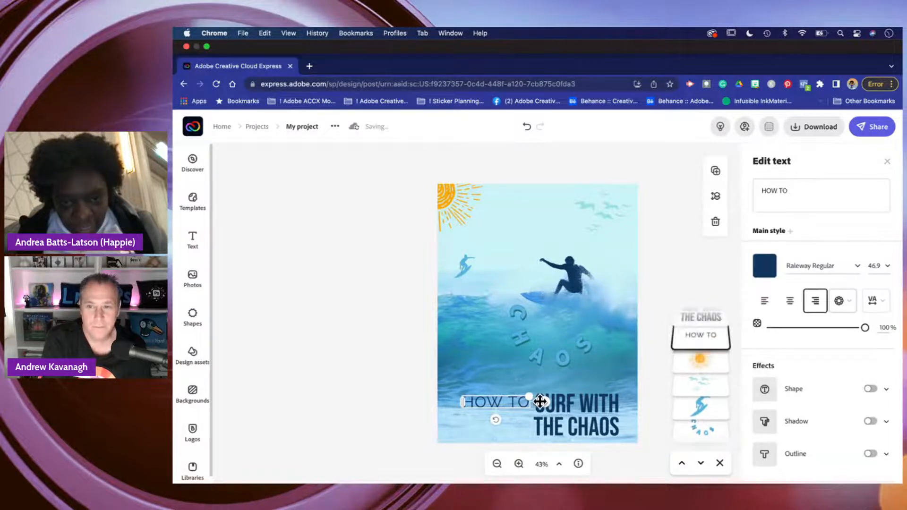
{"action": "left_click_drag", "start_coordinate": [535, 399], "coordinate": [488, 402]}
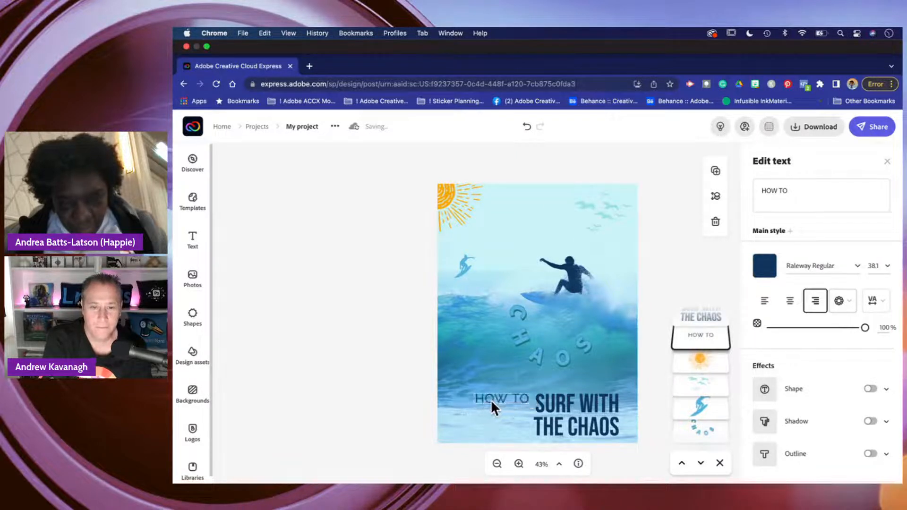
{"action": "left_click", "coordinate": [423, 372]}
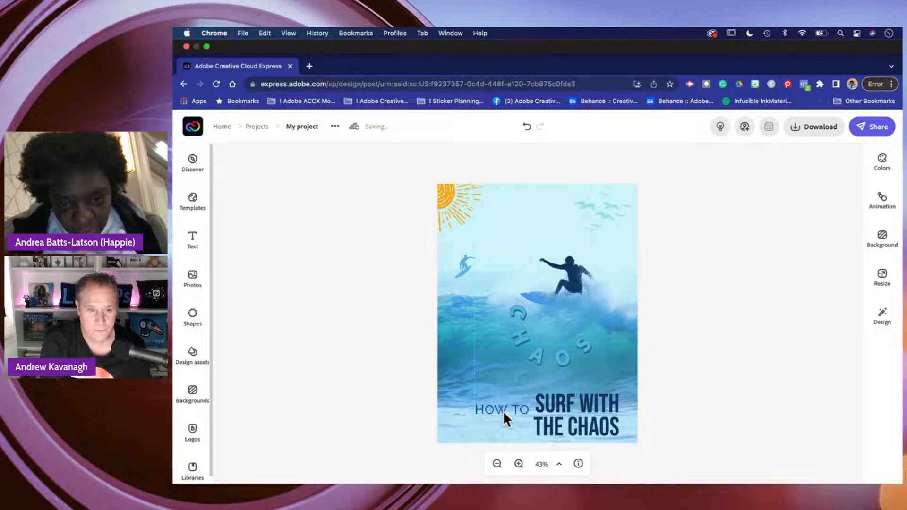
{"action": "left_click_drag", "start_coordinate": [504, 414], "coordinate": [507, 416]}
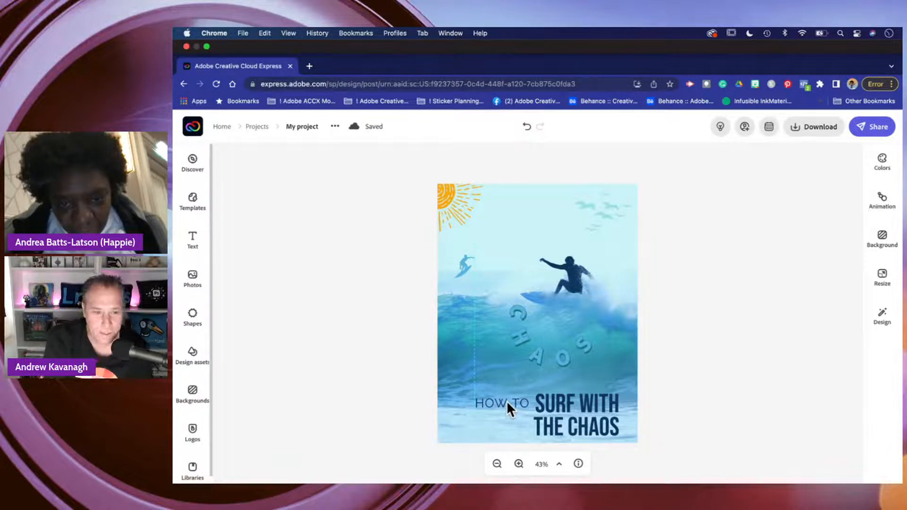
{"action": "left_click_drag", "start_coordinate": [508, 403], "coordinate": [508, 402]}
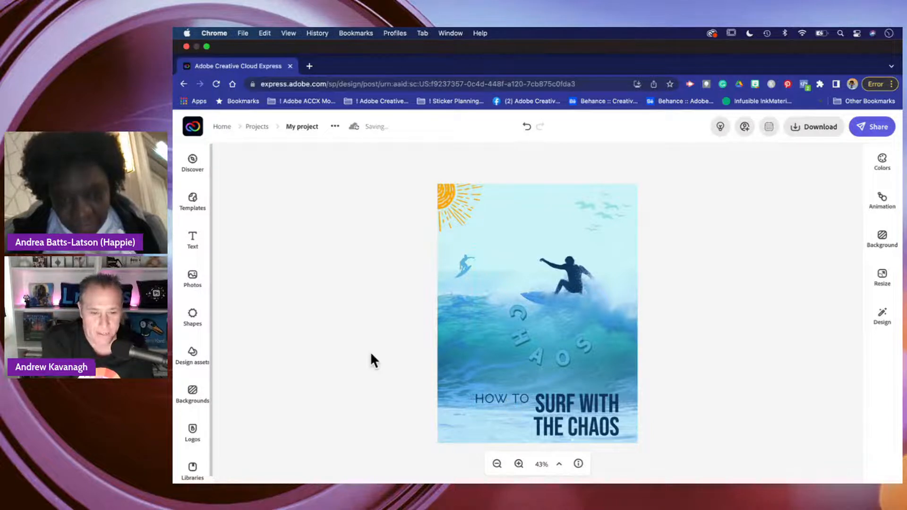
Try the Reklame Script Medium font on the "HOW TO" text.
{"action": "left_click", "coordinate": [495, 402]}
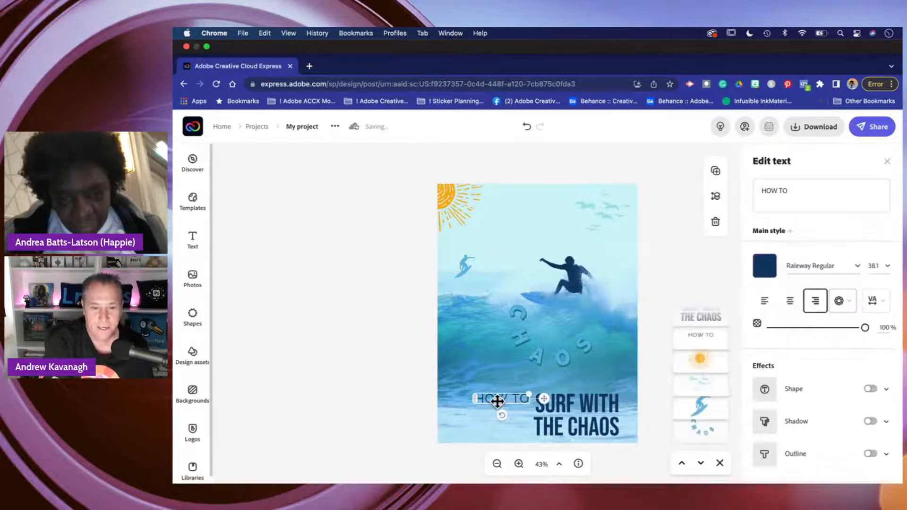
{"action": "left_click", "coordinate": [588, 401]}
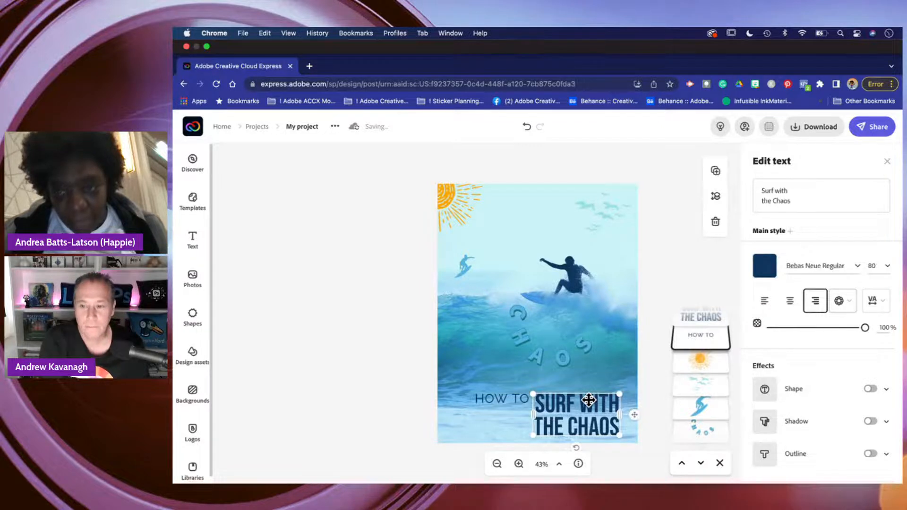
{"action": "left_click", "coordinate": [503, 398]}
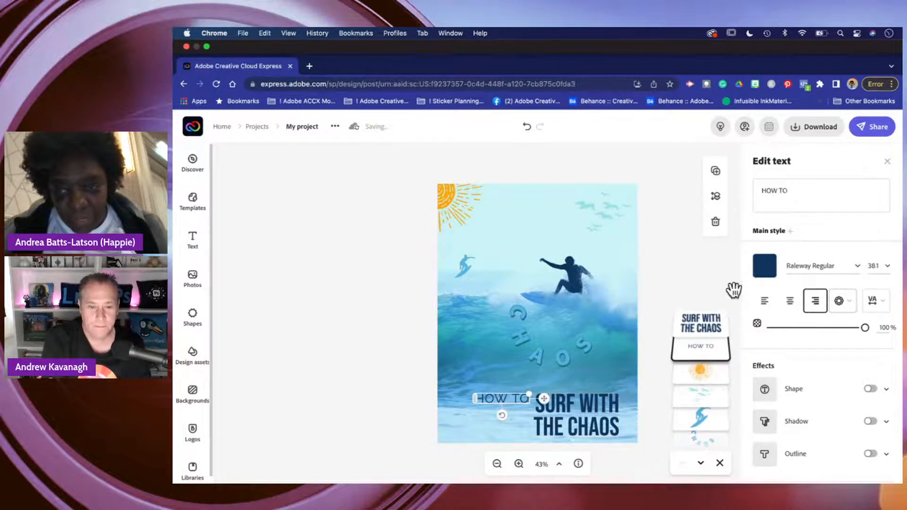
{"action": "left_click", "coordinate": [858, 266]}
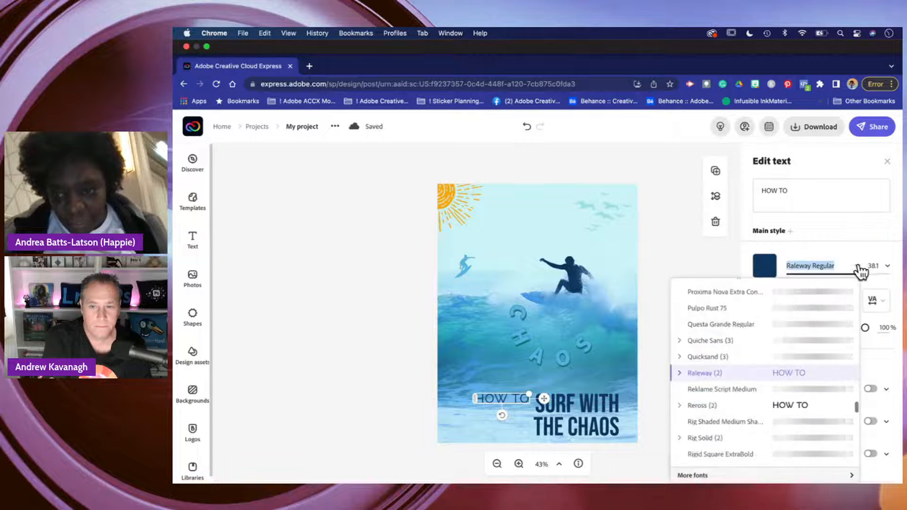
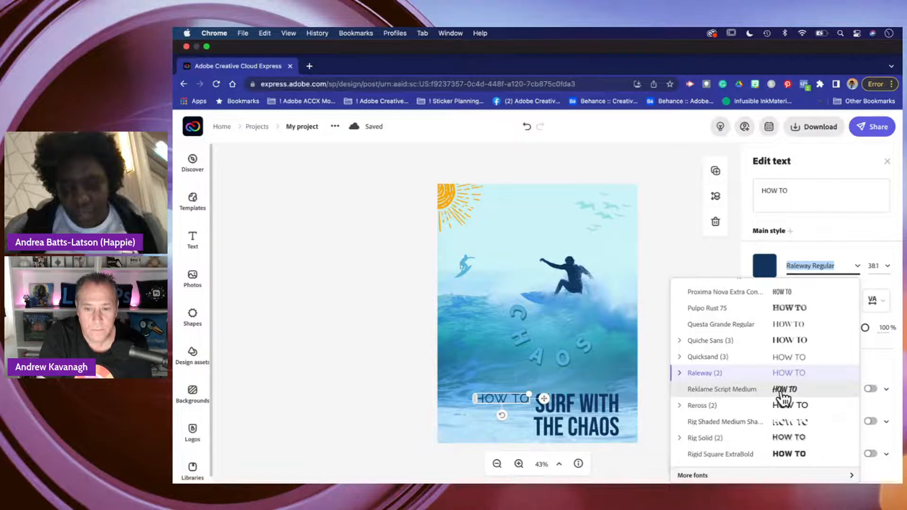
{"action": "left_click", "coordinate": [782, 392]}
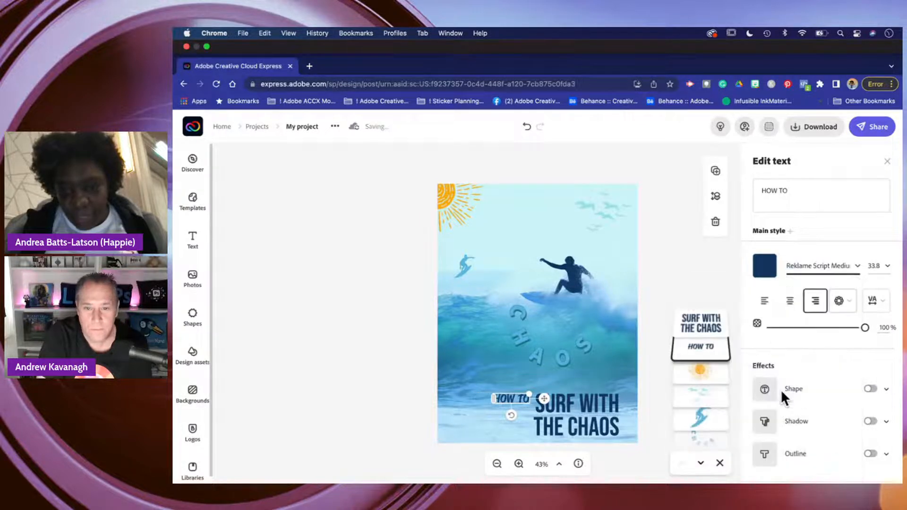
{"action": "left_click", "coordinate": [349, 302]}
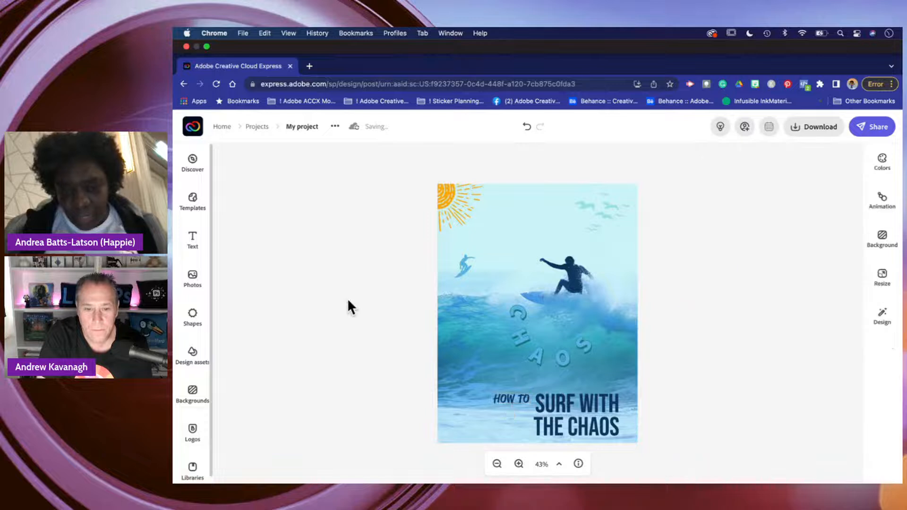
Try the Rigid Square ExtraBold font on the "HOW TO" text.
{"action": "left_click", "coordinate": [505, 401]}
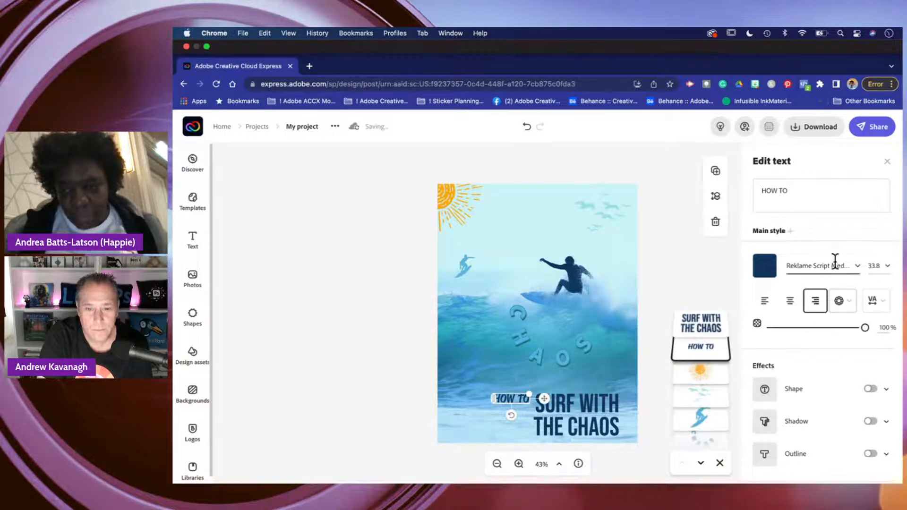
{"action": "left_click", "coordinate": [857, 268]}
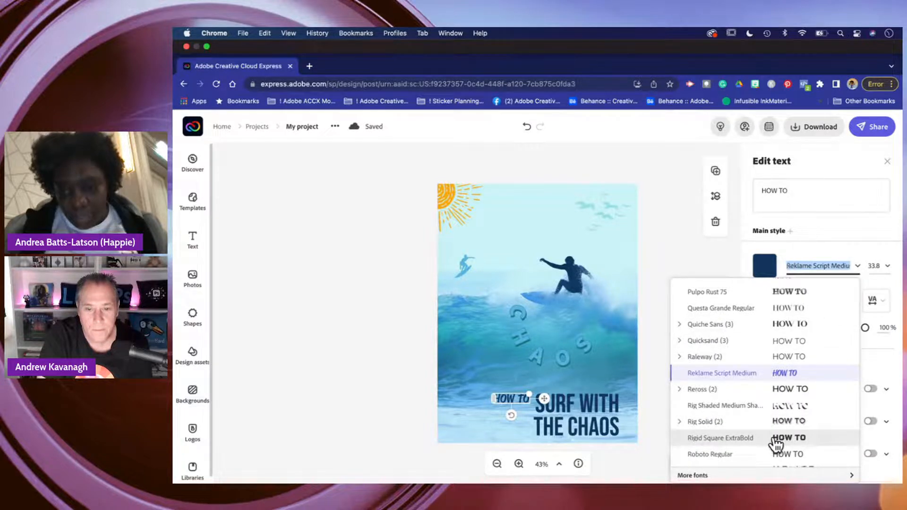
{"action": "left_click", "coordinate": [777, 440]}
{"action": "left_click", "coordinate": [384, 305]}
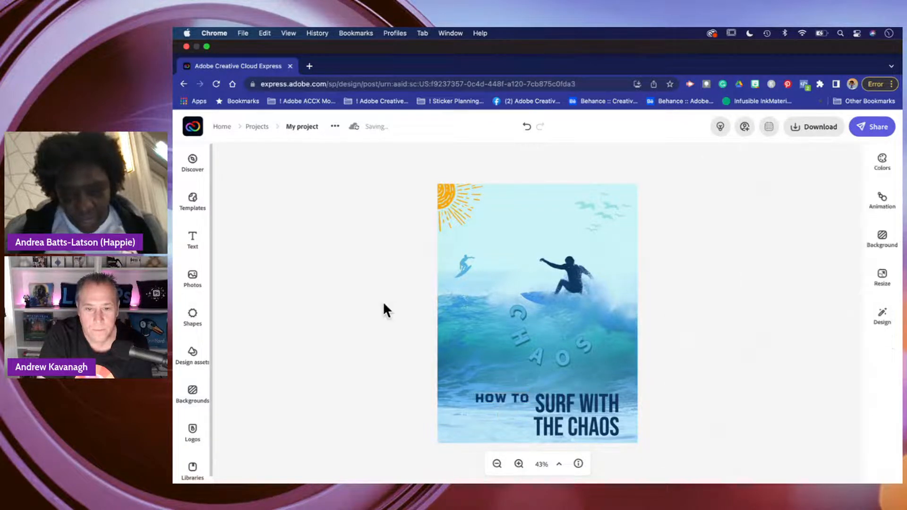
Try the Sneakers Pro Medium font on the "HOW TO" text.
{"action": "left_click", "coordinate": [492, 400]}
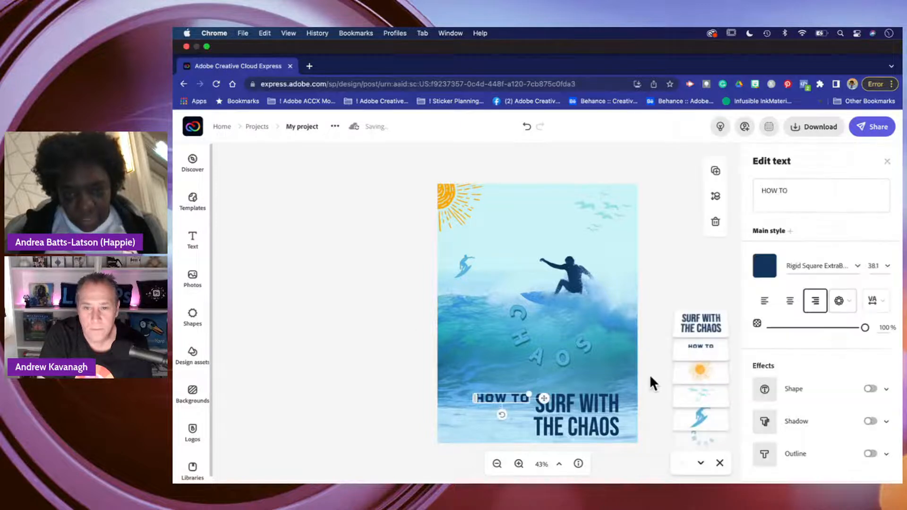
{"action": "left_click", "coordinate": [856, 272]}
{"action": "scroll", "coordinate": [755, 392], "scroll_direction": "down", "scroll_amount": 2}
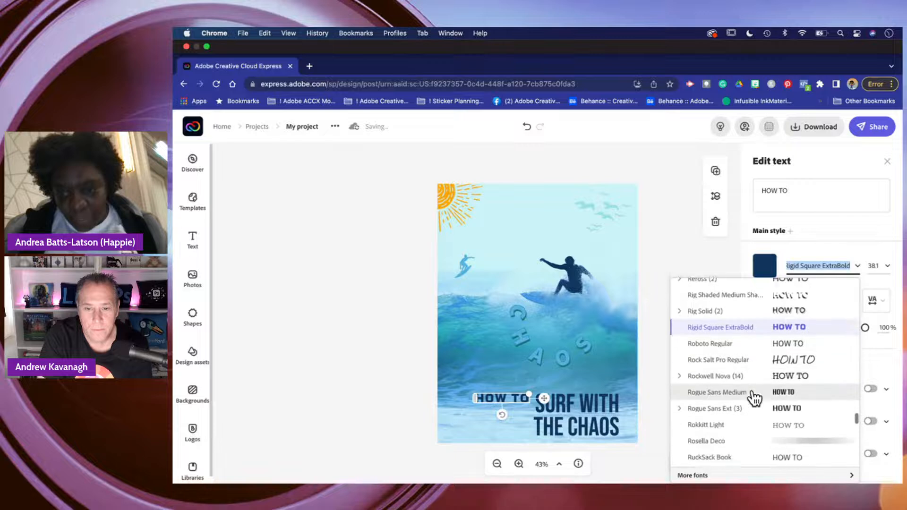
{"action": "scroll", "coordinate": [755, 398], "scroll_direction": "down", "scroll_amount": 5}
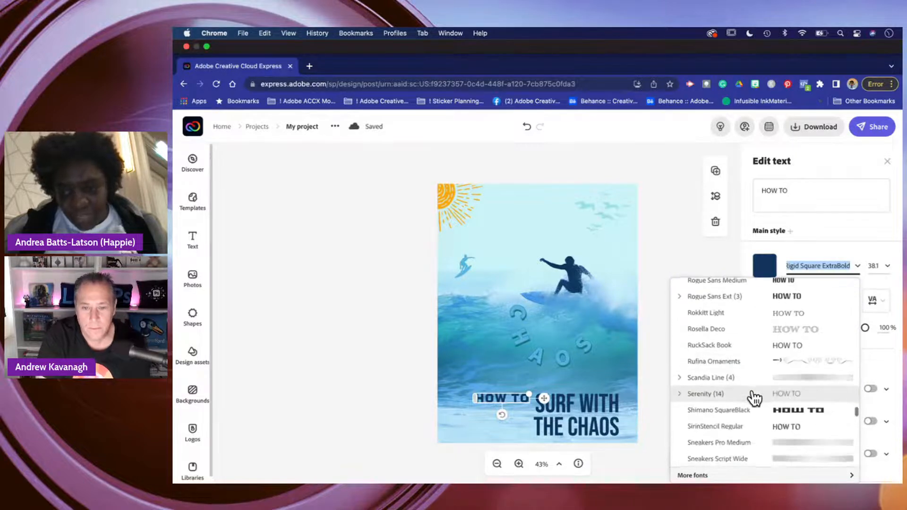
{"action": "scroll", "coordinate": [755, 399], "scroll_direction": "down", "scroll_amount": 1}
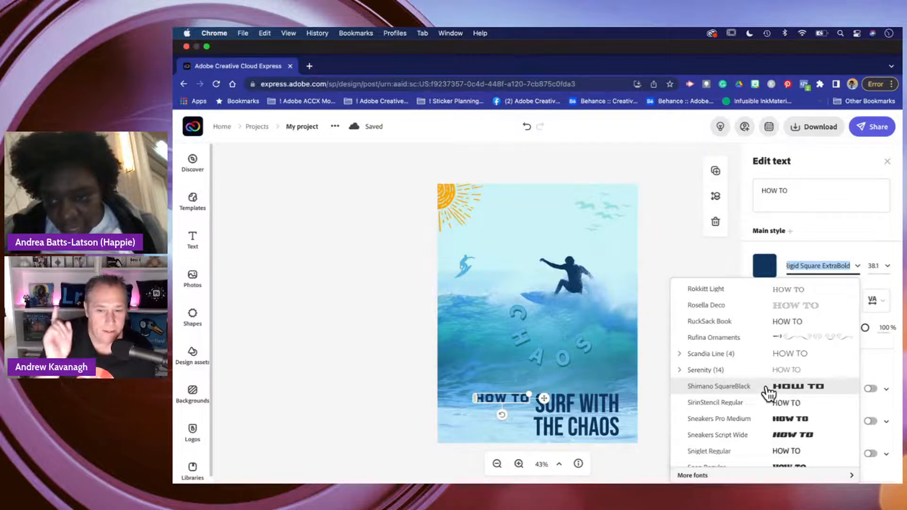
{"action": "left_click", "coordinate": [771, 422]}
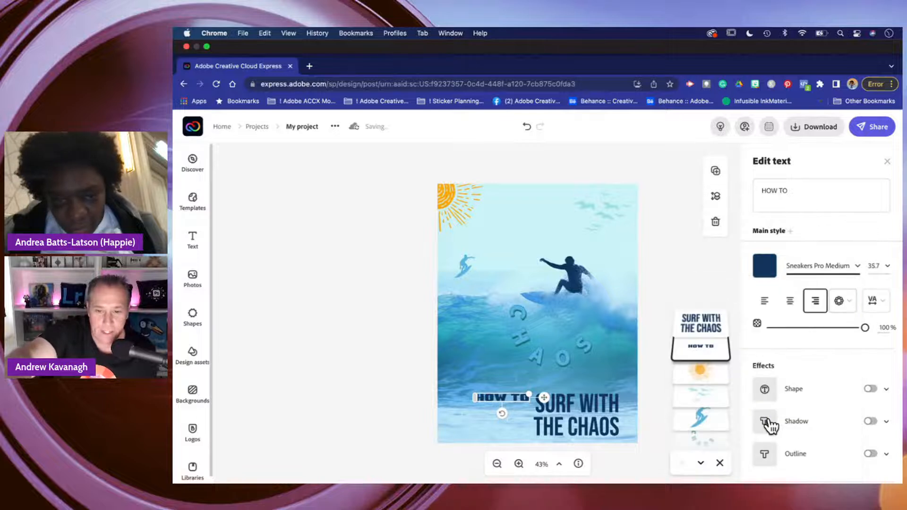
{"action": "left_click", "coordinate": [333, 307]}
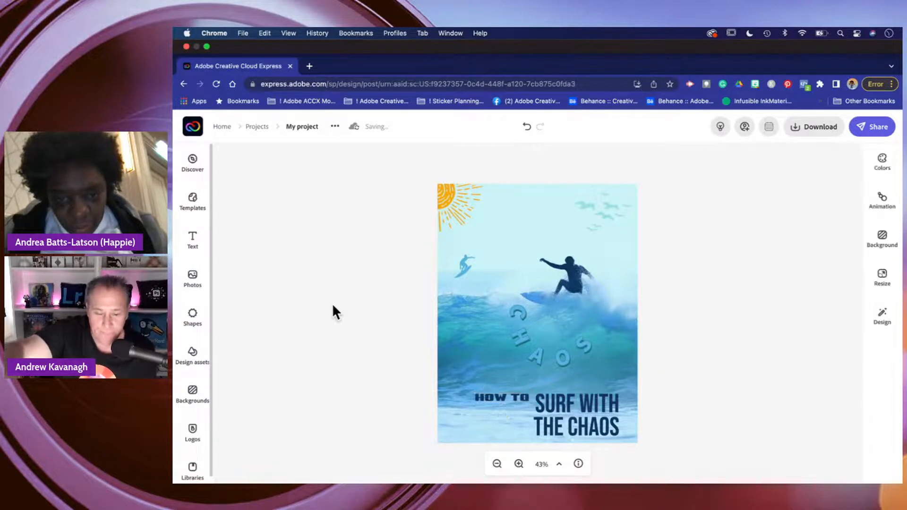
Try the bold sans-serif font from the font recommendations on the "HOW TO" text.
{"action": "left_click", "coordinate": [492, 398]}
{"action": "scroll", "coordinate": [814, 401], "scroll_direction": "down", "scroll_amount": 5}
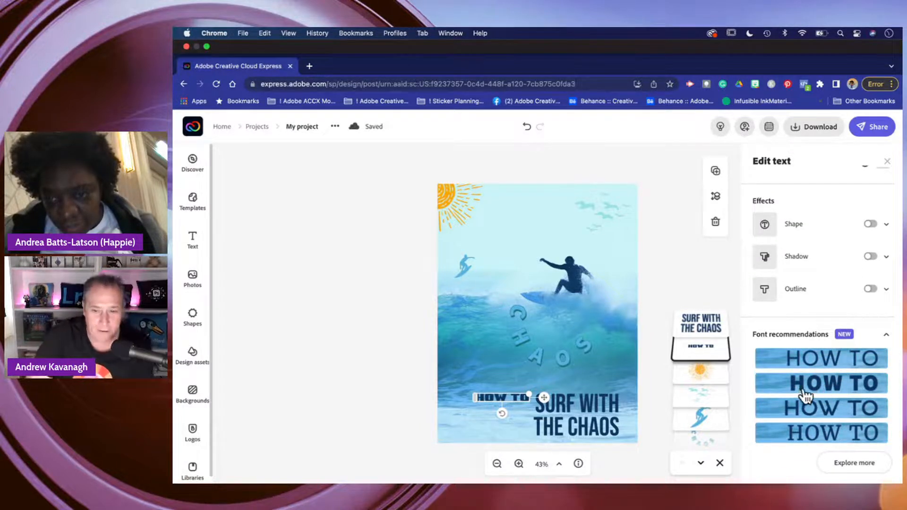
{"action": "left_click", "coordinate": [808, 388]}
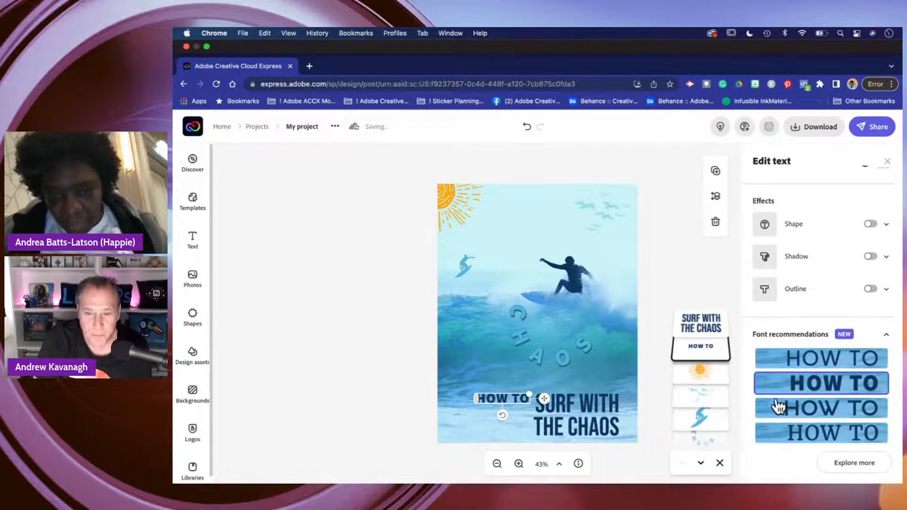
Apply the heavy serif Utopia Std Black font from the expanded recommendations to "HOW TO" and enlarge the text slightly toward the poster's left edge.
{"action": "left_click", "coordinate": [864, 469]}
{"action": "left_click", "coordinate": [861, 335]}
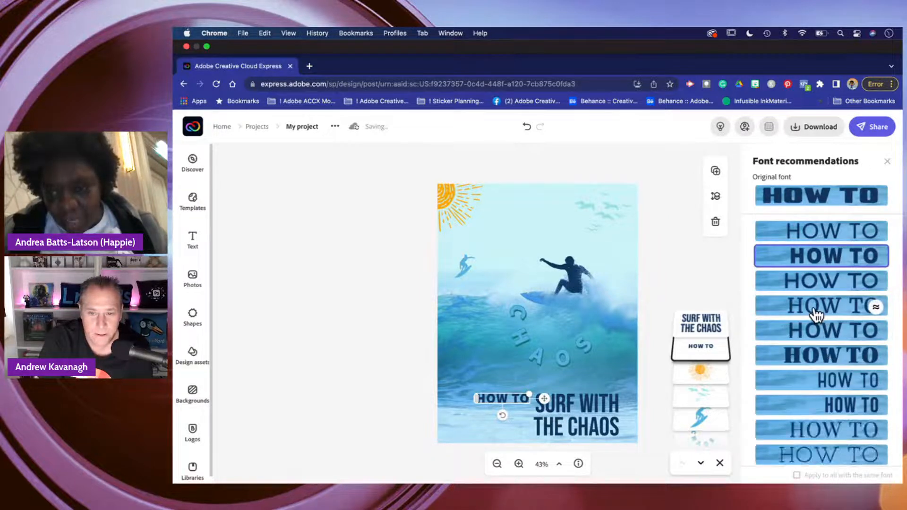
{"action": "left_click", "coordinate": [813, 357]}
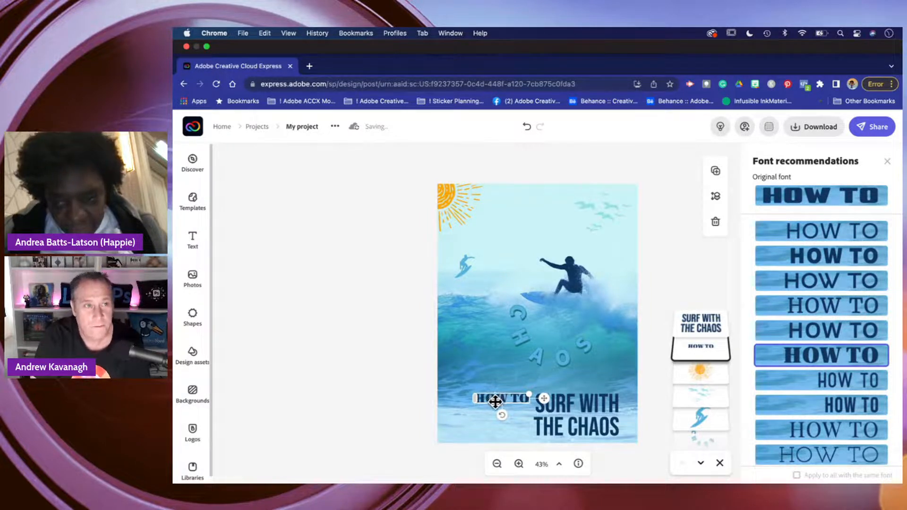
{"action": "mouse_move", "coordinate": [495, 402]}
{"action": "left_mouse_down"}
{"action": "mouse_move", "coordinate": [539, 397]}
{"action": "mouse_move", "coordinate": [495, 401]}
{"action": "left_mouse_up"}
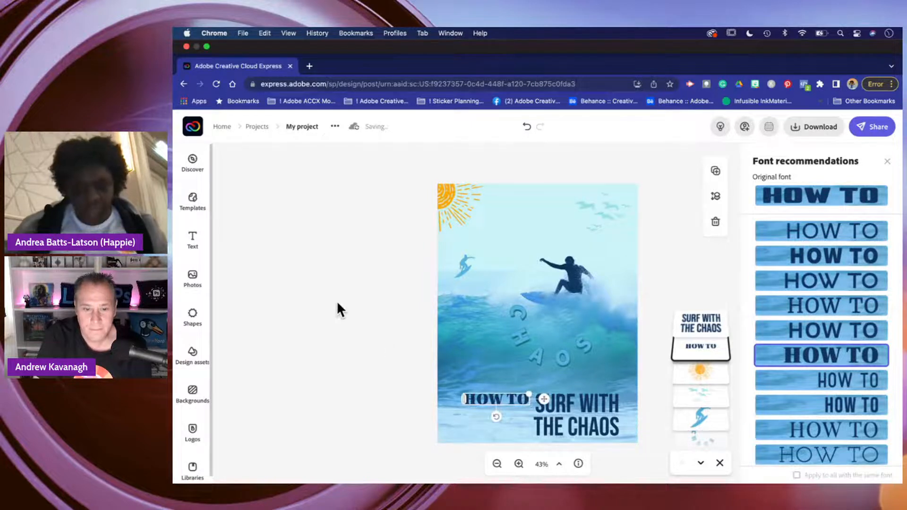
{"action": "left_click", "coordinate": [338, 305]}
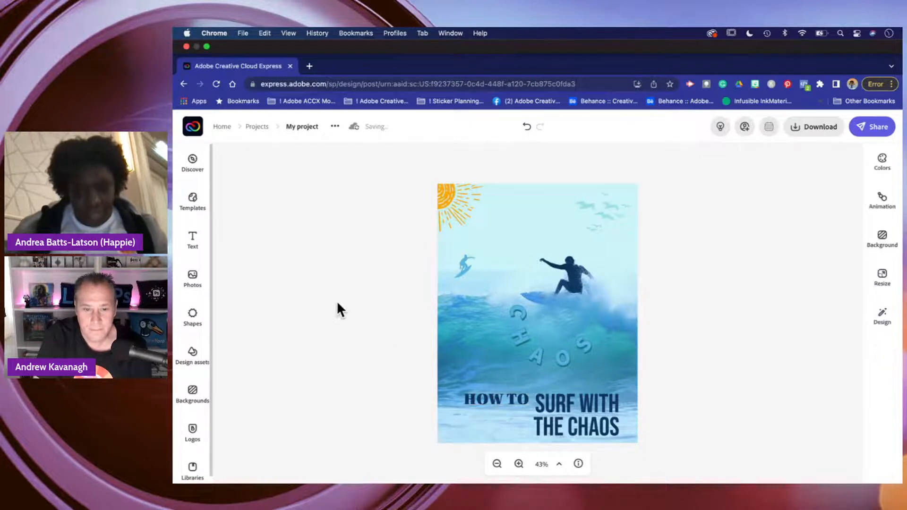
{"action": "left_click", "coordinate": [501, 400]}
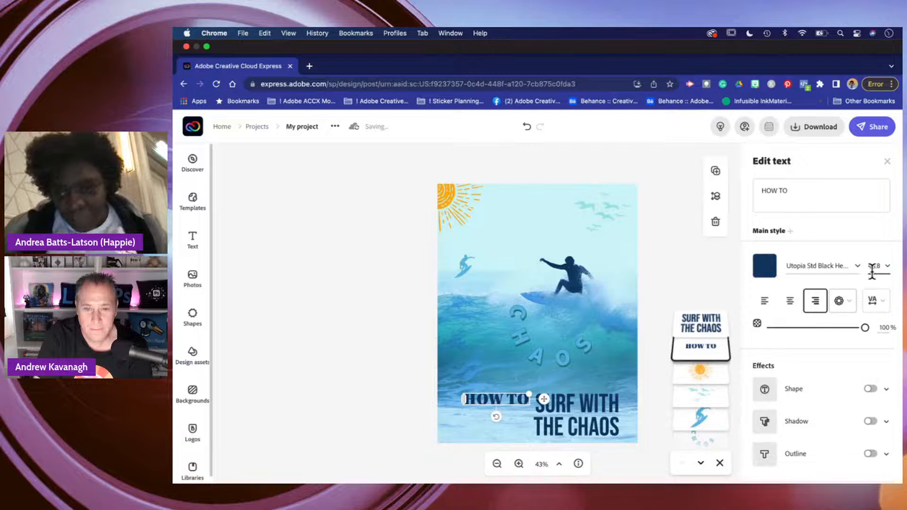
{"action": "left_click", "coordinate": [857, 266]}
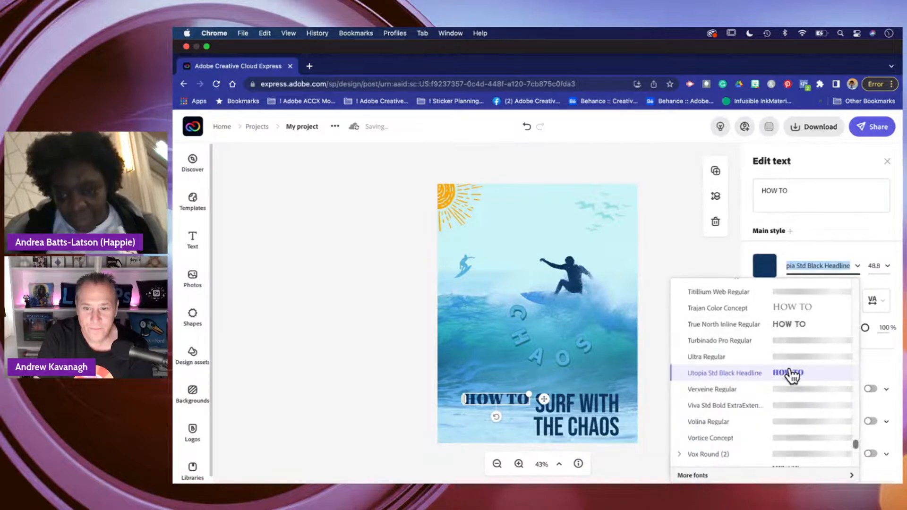
{"action": "scroll", "coordinate": [791, 376], "scroll_direction": "down", "scroll_amount": 10}
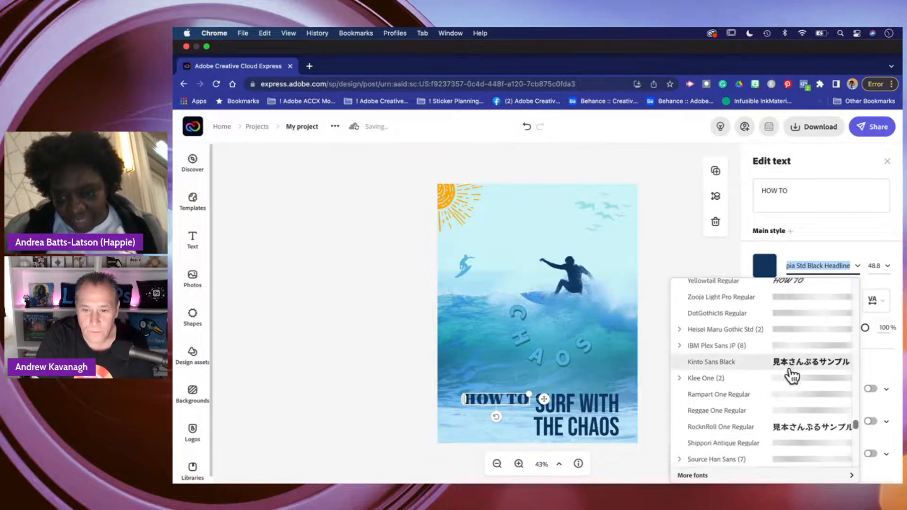
{"action": "scroll", "coordinate": [792, 375], "scroll_direction": "down", "scroll_amount": 5}
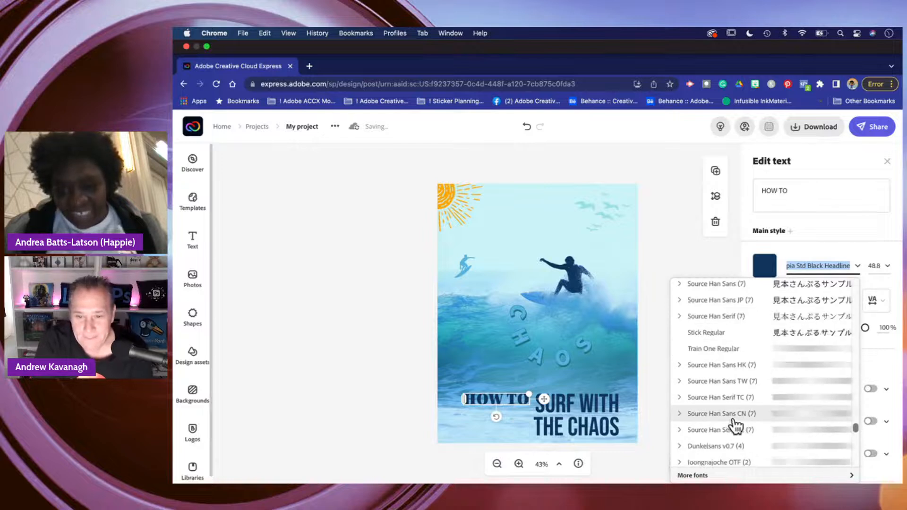
{"action": "left_click", "coordinate": [352, 256]}
Apply the light serif font from the font recommendations, Liberation Serif Regular, to the "HOW TO" text.
{"action": "left_click", "coordinate": [495, 404]}
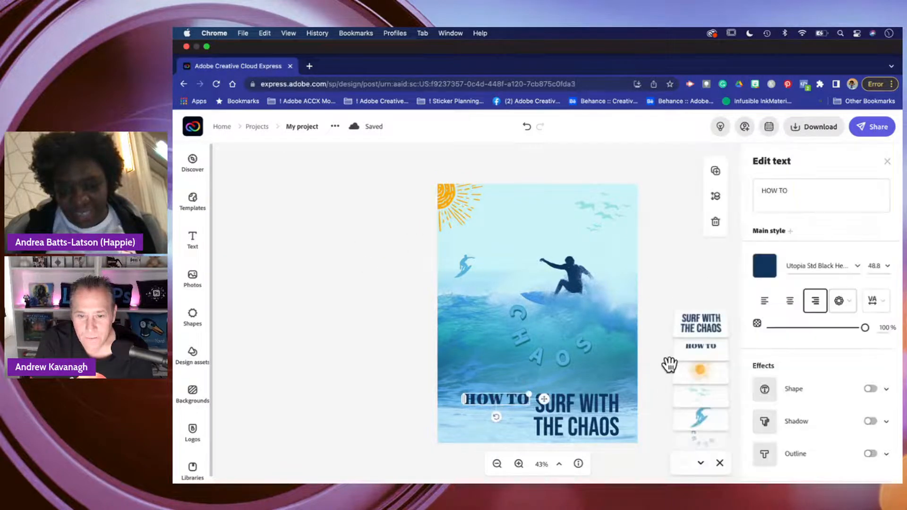
{"action": "scroll", "coordinate": [804, 387], "scroll_direction": "down", "scroll_amount": 3}
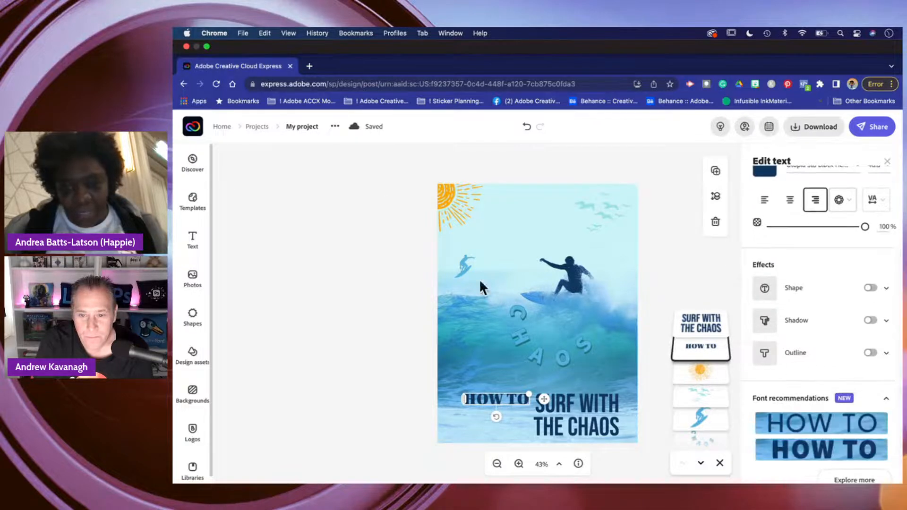
{"action": "scroll", "coordinate": [832, 407], "scroll_direction": "down", "scroll_amount": 2}
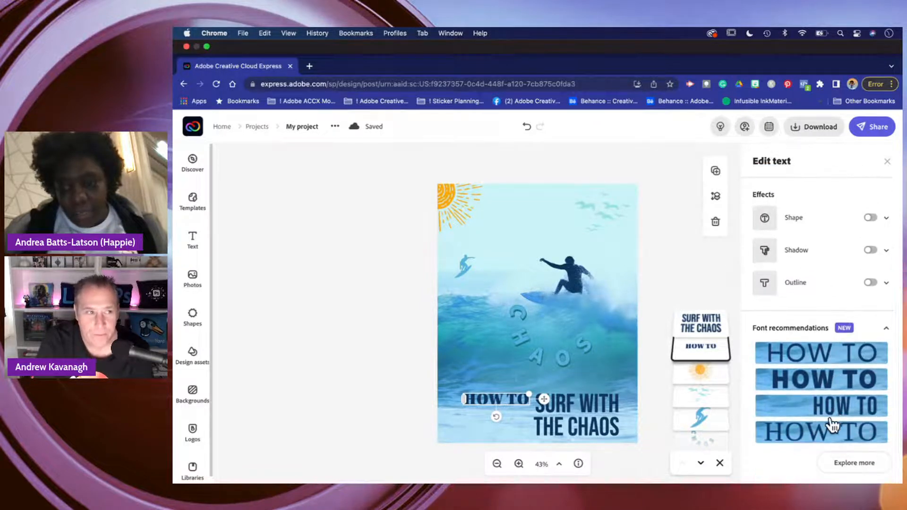
{"action": "left_click", "coordinate": [826, 436]}
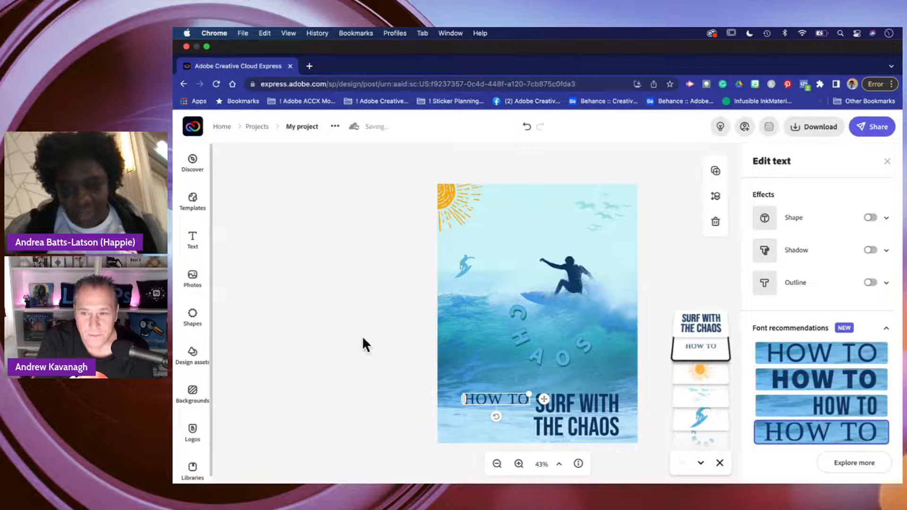
{"action": "left_click", "coordinate": [363, 344]}
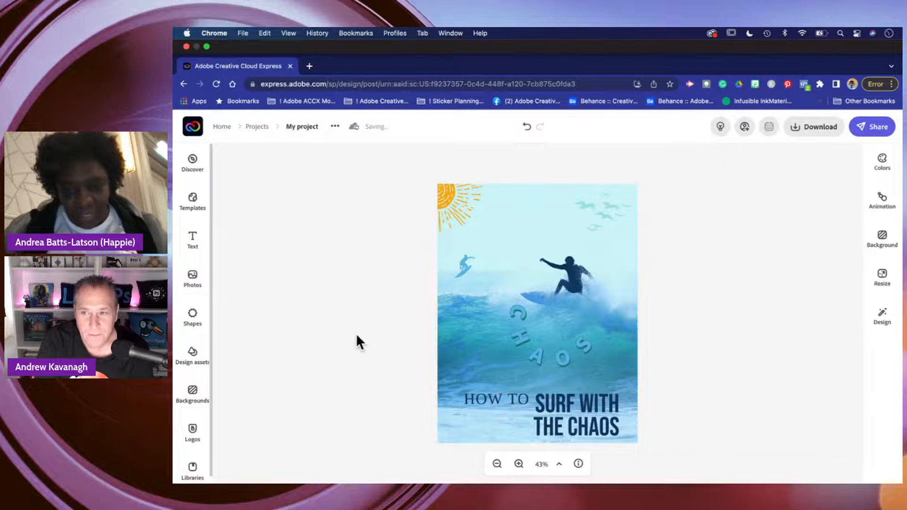
Nudge the "HOW TO" text slightly down and left beside the first line of the title.
{"action": "left_click", "coordinate": [490, 402]}
{"action": "left_click_drag", "start_coordinate": [490, 404], "coordinate": [491, 406]}
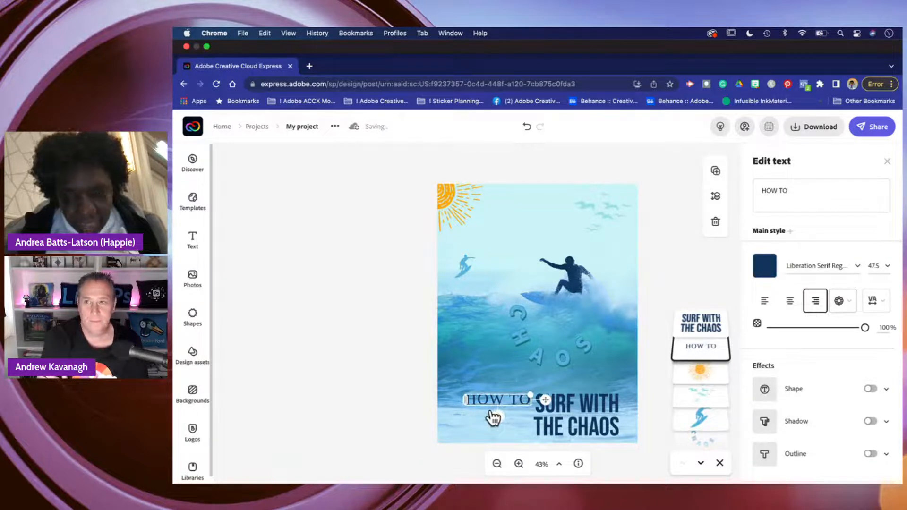
{"action": "key", "text": "Down"}
{"action": "key", "text": "Left"}
{"action": "key", "text": "Left"}
{"action": "key", "text": "Left"}
{"action": "key", "text": "Left"}
{"action": "key", "text": "Left"}
{"action": "key", "text": "Left"}
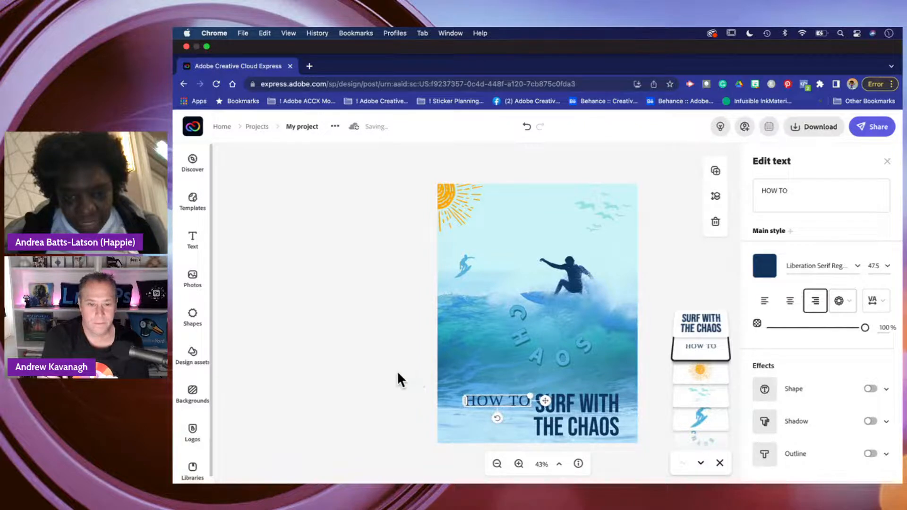
{"action": "left_click", "coordinate": [398, 373]}
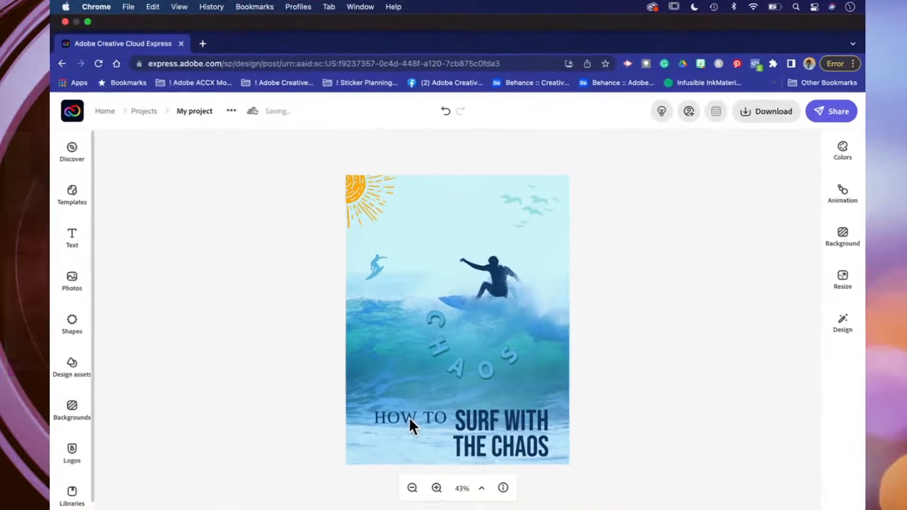
Try placing the "HOW TO" text directly above "SURF WITH".
{"action": "left_click_drag", "start_coordinate": [409, 418], "coordinate": [490, 399]}
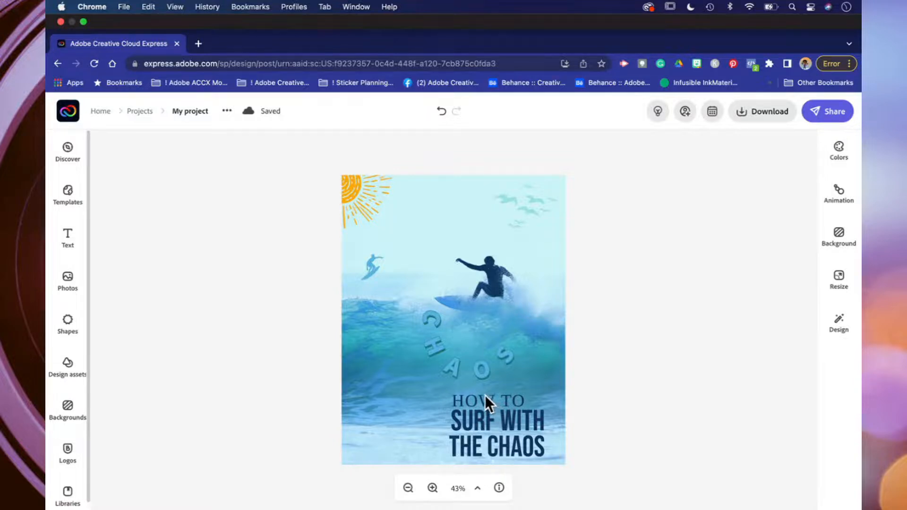
{"action": "left_click_drag", "start_coordinate": [487, 396], "coordinate": [483, 395]}
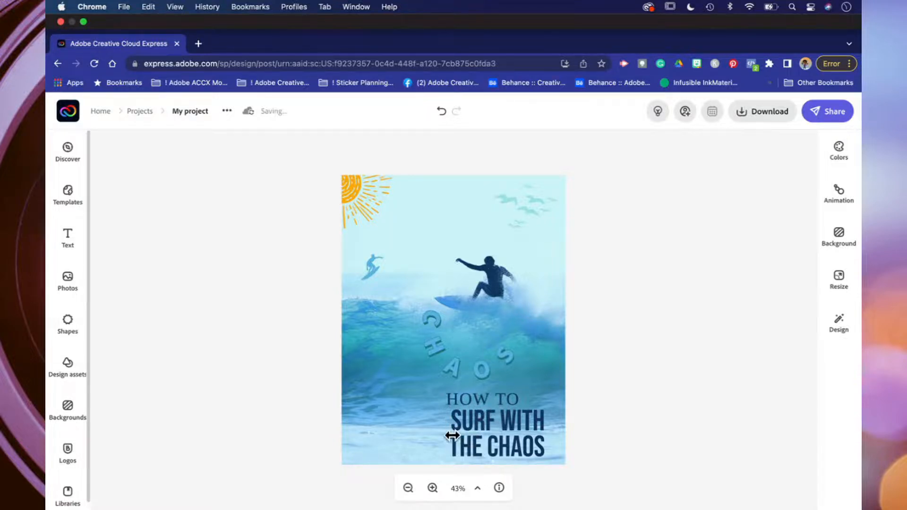
{"action": "left_click_drag", "start_coordinate": [452, 436], "coordinate": [381, 418]}
Move "HOW TO" to the left of "SURF WITH THE CHAOS", vertically centred between its two lines.
{"action": "left_click", "coordinate": [461, 399]}
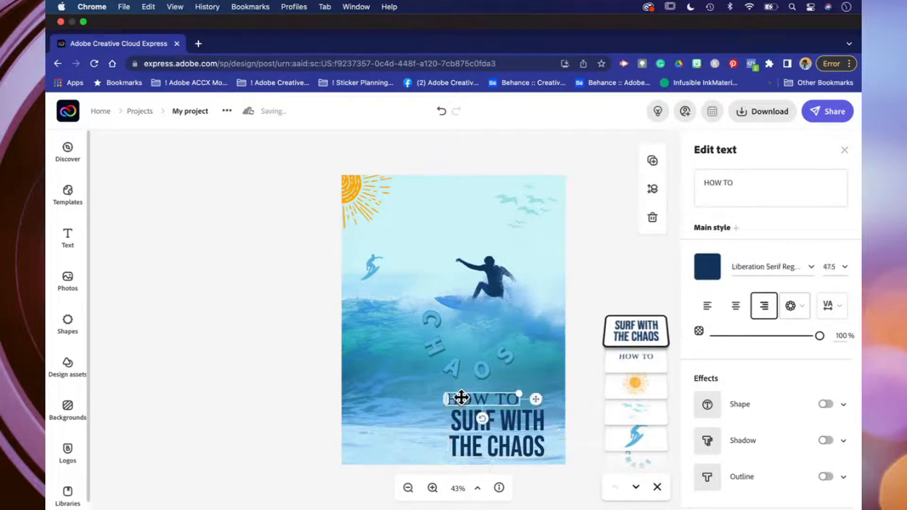
{"action": "left_click_drag", "start_coordinate": [462, 399], "coordinate": [394, 431]}
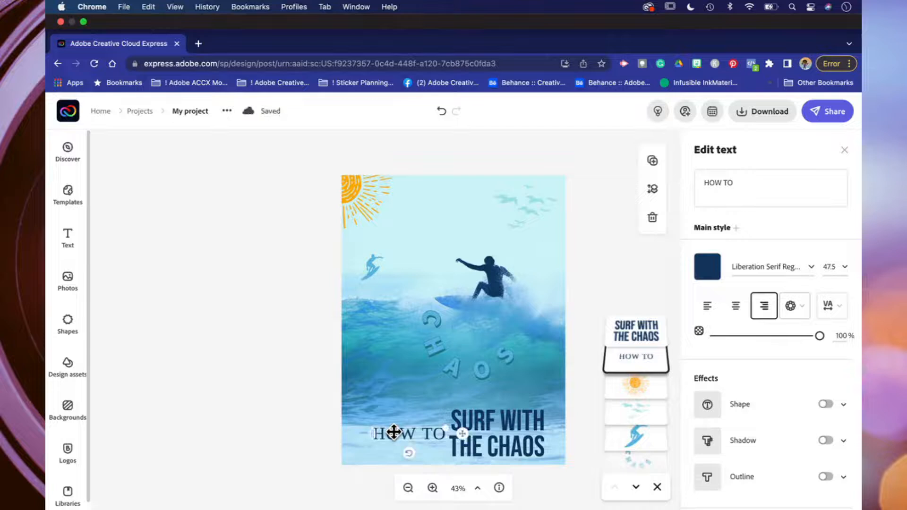
{"action": "left_click", "coordinate": [286, 431]}
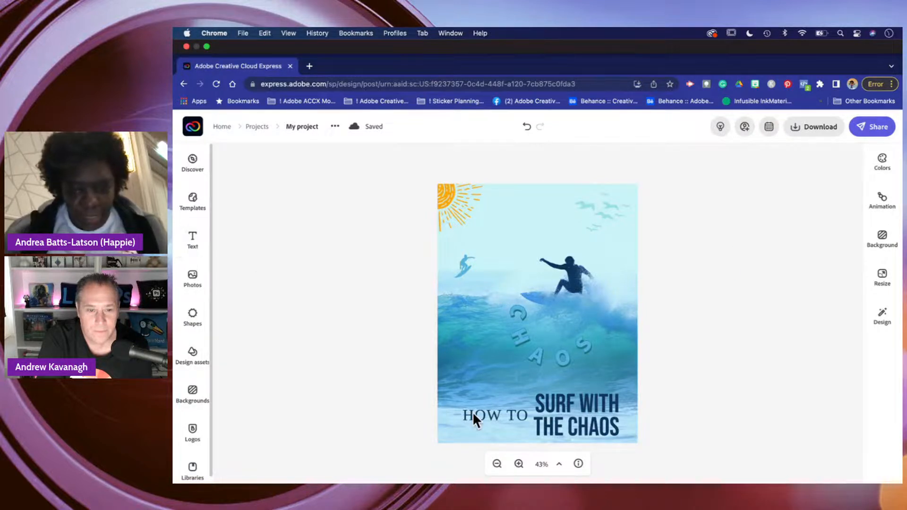
Shift "HOW TO" and "SURF WITH THE CHAOS" together slightly left to leave room after the title.
{"action": "left_click", "coordinate": [569, 419]}
{"action": "left_click", "coordinate": [561, 411], "text": "shift"}
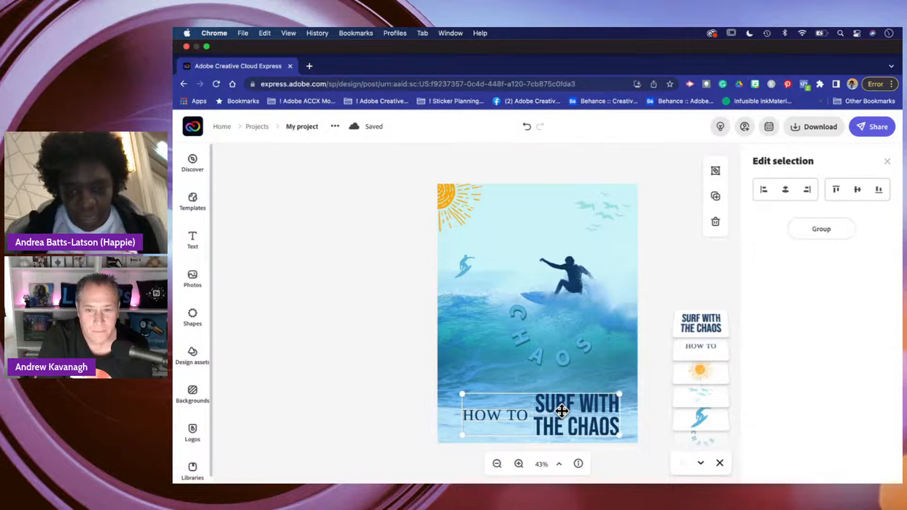
{"action": "left_click_drag", "start_coordinate": [561, 411], "coordinate": [553, 411]}
{"action": "left_click", "coordinate": [378, 361]}
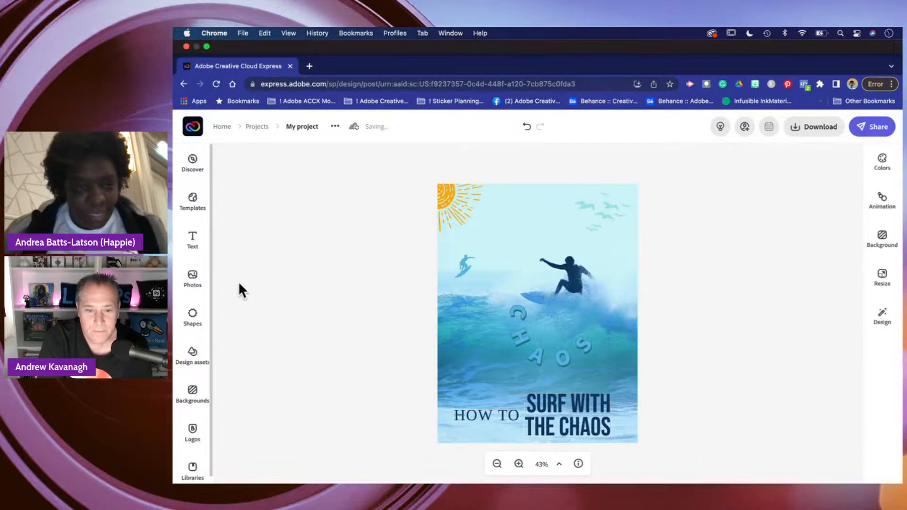
Add a new text element and replace its placeholder wording with a question mark.
{"action": "left_click", "coordinate": [201, 245]}
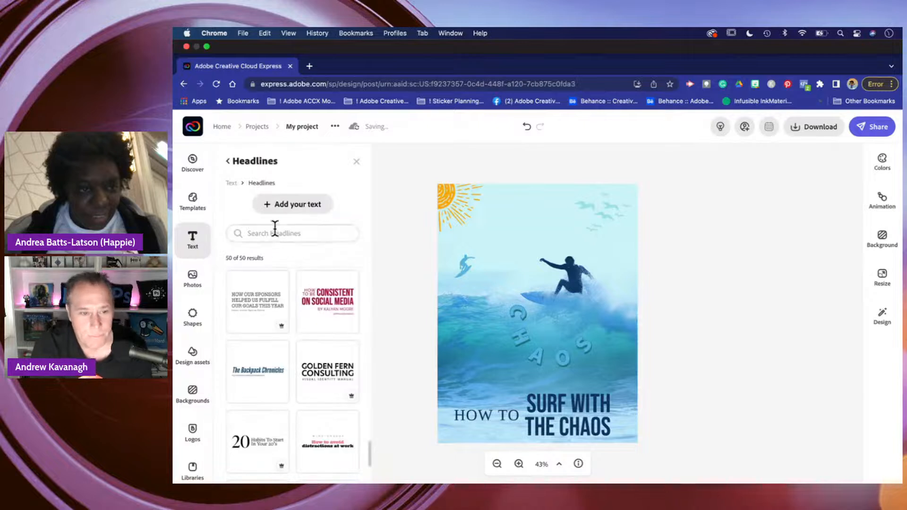
{"action": "left_click", "coordinate": [593, 232]}
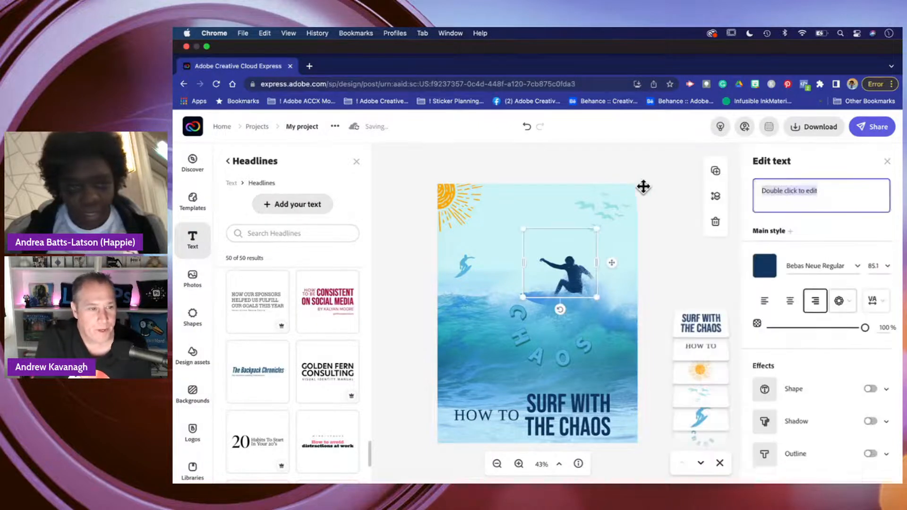
{"action": "left_click", "coordinate": [832, 193]}
{"action": "left_click", "coordinate": [833, 193]}
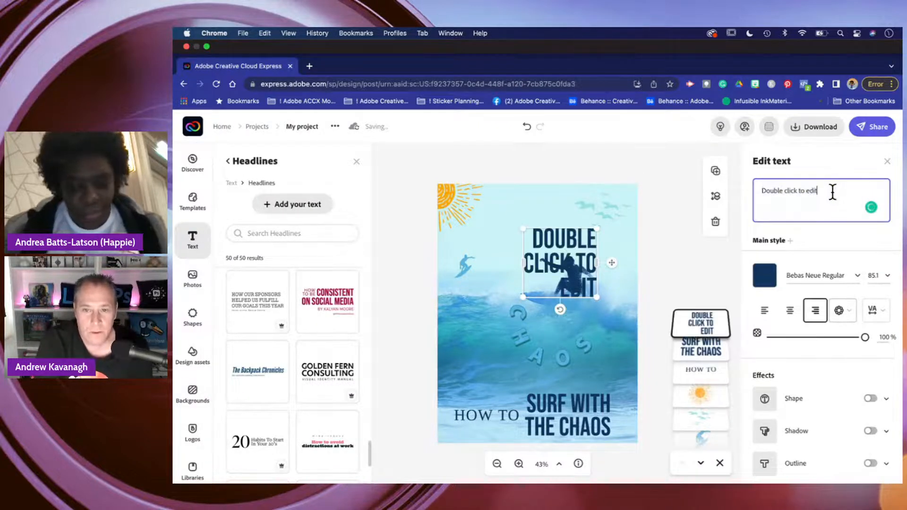
{"action": "type", "text": "?"}
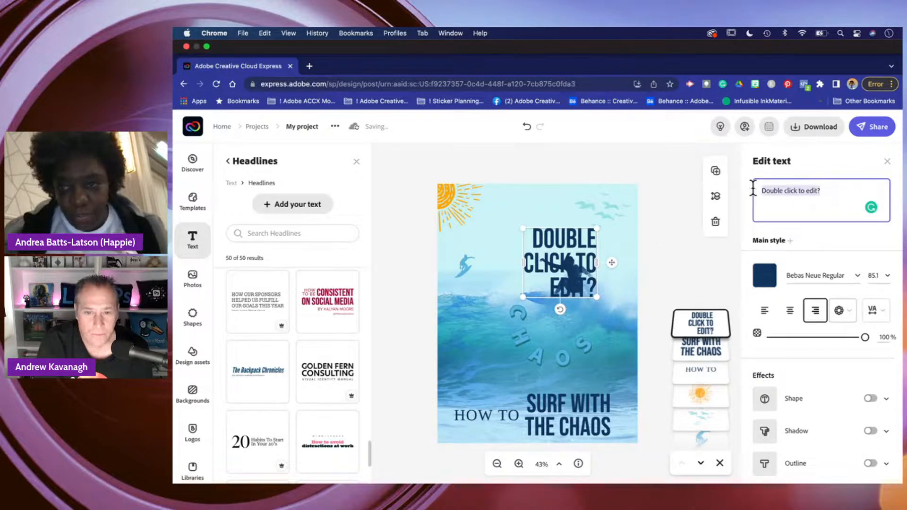
{"action": "key", "text": "BackSpace"}
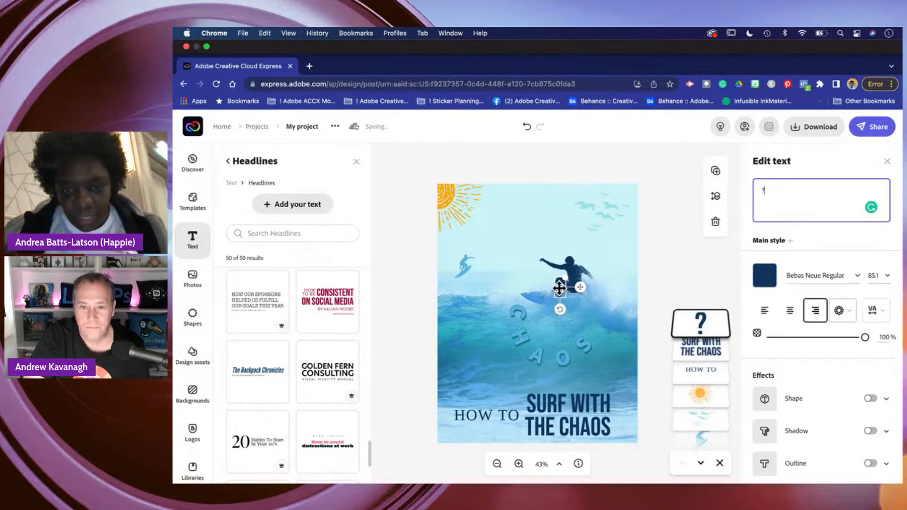
Place the question mark just right of "SURF WITH" at the end of the title's first line.
{"action": "left_click_drag", "start_coordinate": [559, 289], "coordinate": [619, 397]}
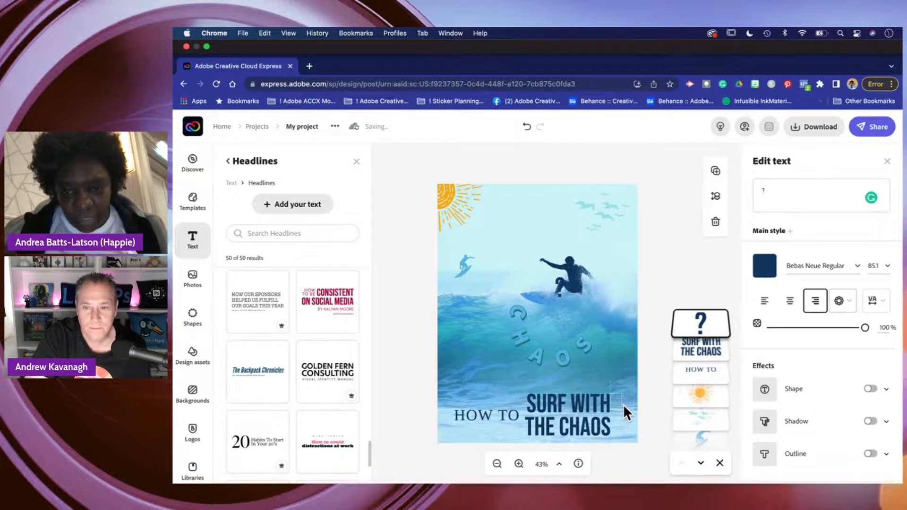
{"action": "left_click_drag", "start_coordinate": [623, 404], "coordinate": [623, 406]}
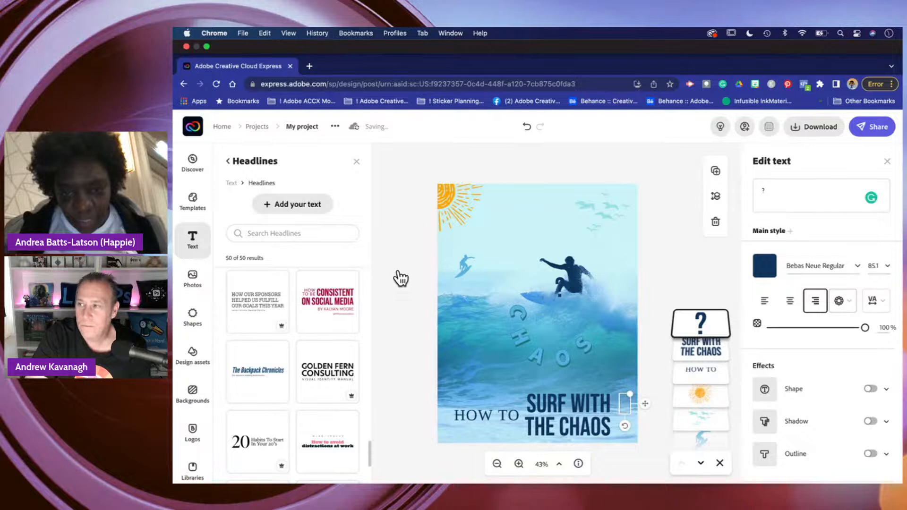
{"action": "left_click", "coordinate": [646, 347]}
{"action": "left_click", "coordinate": [616, 394]}
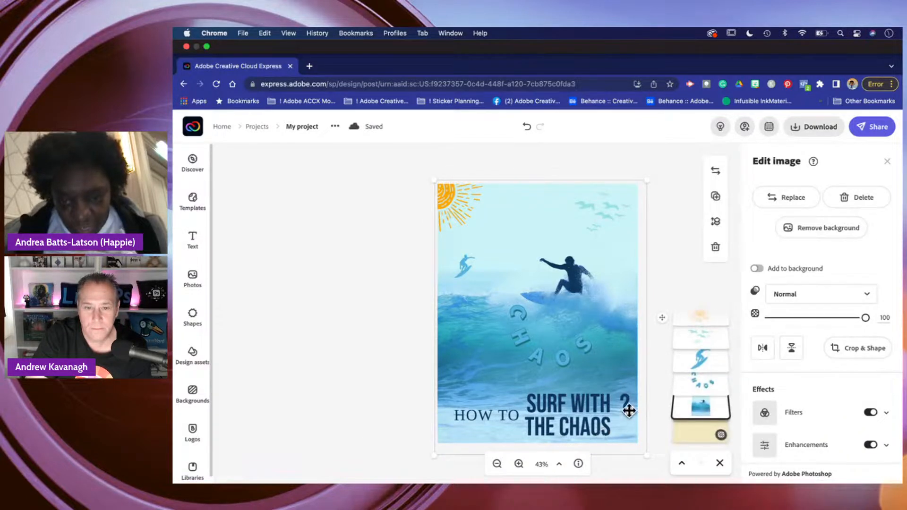
Enlarge the question mark to size 169.2 and position it right of "SURF WITH THE CHAOS", spanning both lines.
{"action": "left_click", "coordinate": [630, 410]}
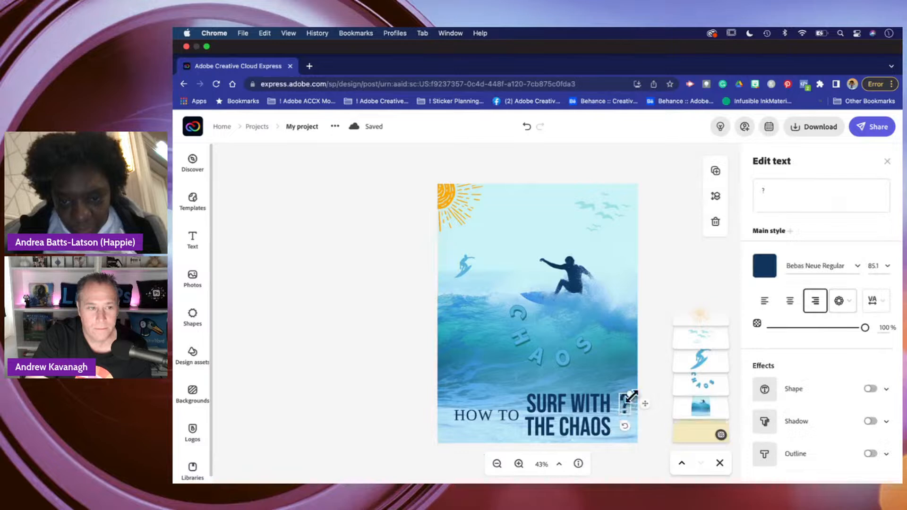
{"action": "left_click_drag", "start_coordinate": [631, 392], "coordinate": [653, 375]}
{"action": "key", "text": "Left"}
{"action": "key", "text": "Left"}
{"action": "key", "text": "Left"}
{"action": "key", "text": "Left"}
{"action": "key", "text": "Left"}
{"action": "key", "text": "Left"}
{"action": "key", "text": "Left"}
{"action": "key", "text": "Left"}
{"action": "key", "text": "Left"}
{"action": "key", "text": "Left"}
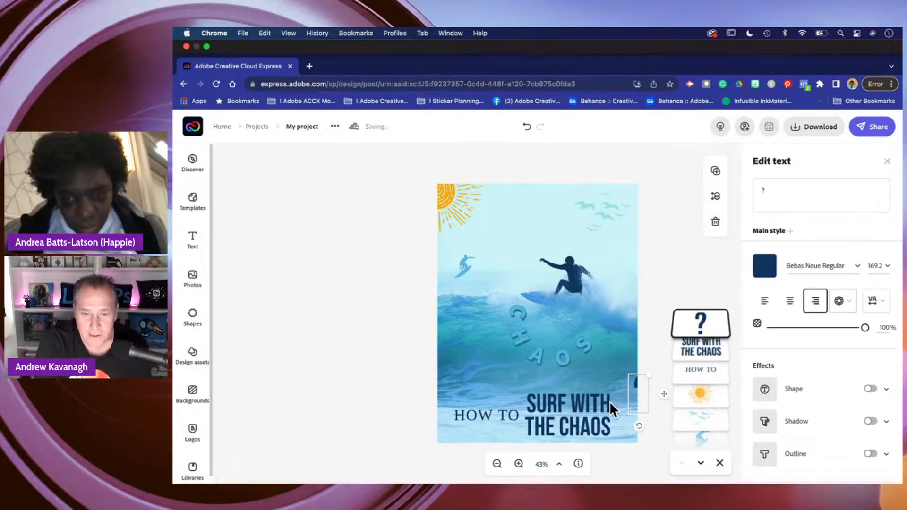
{"action": "key", "text": "Left"}
{"action": "key", "text": "Left"}
{"action": "key", "text": "Left"}
{"action": "key", "text": "Left"}
{"action": "key", "text": "Left"}
{"action": "key", "text": "Left"}
{"action": "key", "text": "Left"}
{"action": "key", "text": "Left"}
{"action": "key", "text": "Left"}
{"action": "key", "text": "Down"}
{"action": "key", "text": "Down"}
{"action": "key", "text": "Down"}
{"action": "key", "text": "Down"}
{"action": "key", "text": "Down"}
{"action": "key", "text": "Down"}
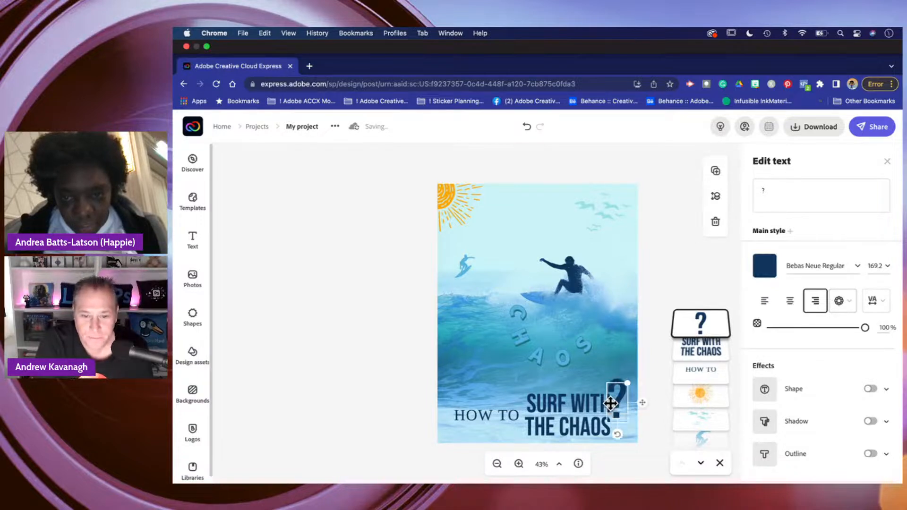
{"action": "key", "text": "Down"}
{"action": "key", "text": "Down"}
{"action": "key", "text": "Down"}
{"action": "key", "text": "Down"}
{"action": "key", "text": "Down"}
{"action": "key", "text": "Down"}
{"action": "key", "text": "Down"}
{"action": "key", "text": "Down"}
{"action": "key", "text": "Down"}
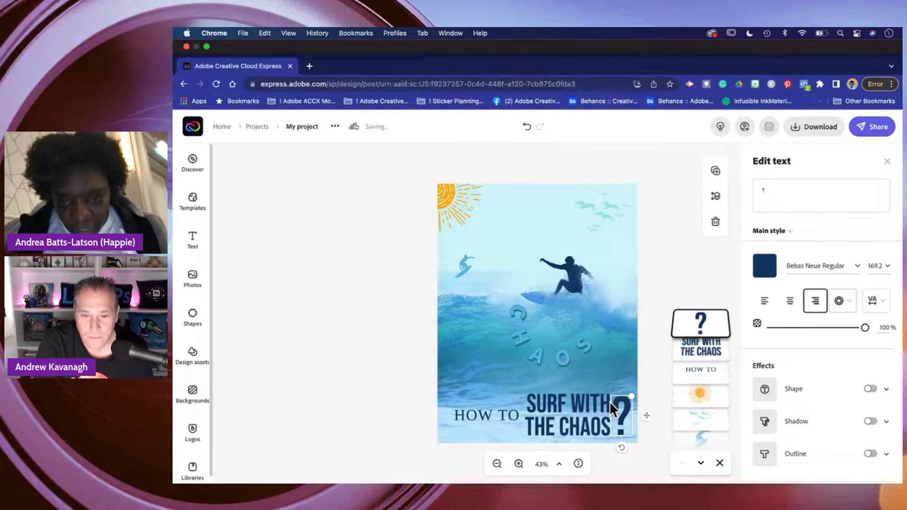
{"action": "key", "text": "Right"}
{"action": "key", "text": "Right"}
{"action": "key", "text": "Left"}
{"action": "key", "text": "Left"}
{"action": "key", "text": "Right"}
{"action": "key", "text": "Right"}
{"action": "key", "text": "Right"}
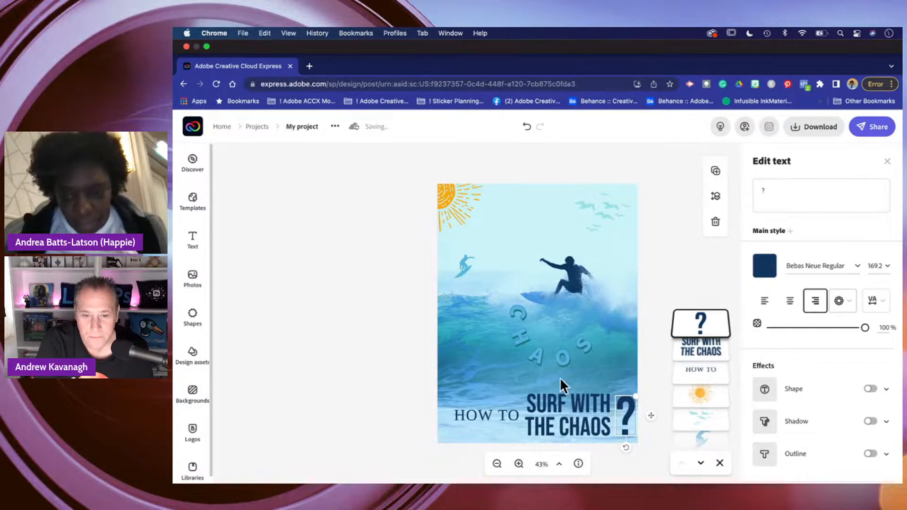
Shift the question mark, "SURF WITH THE CHAOS" and "HOW TO" together slightly left on the poster.
{"action": "left_click", "coordinate": [592, 405], "text": "shift"}
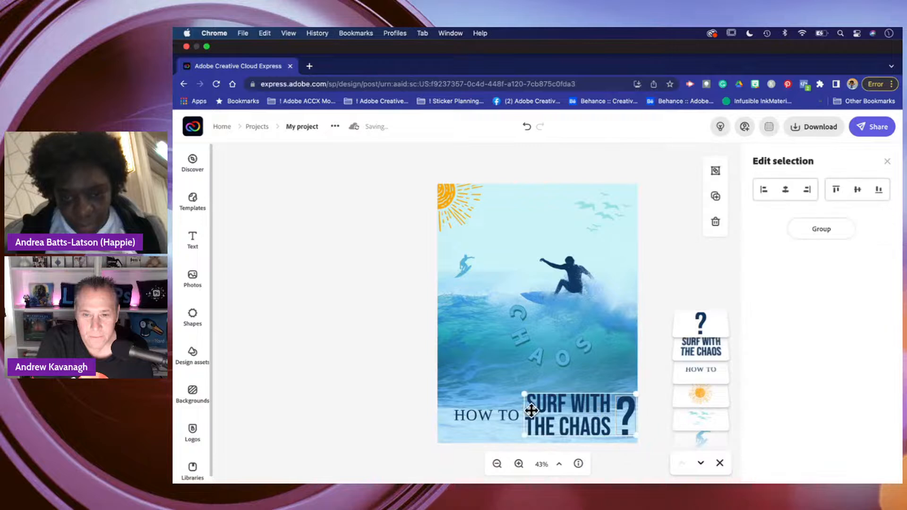
{"action": "left_click", "coordinate": [505, 415], "text": "shift"}
{"action": "key", "text": "Left"}
{"action": "key", "text": "Left"}
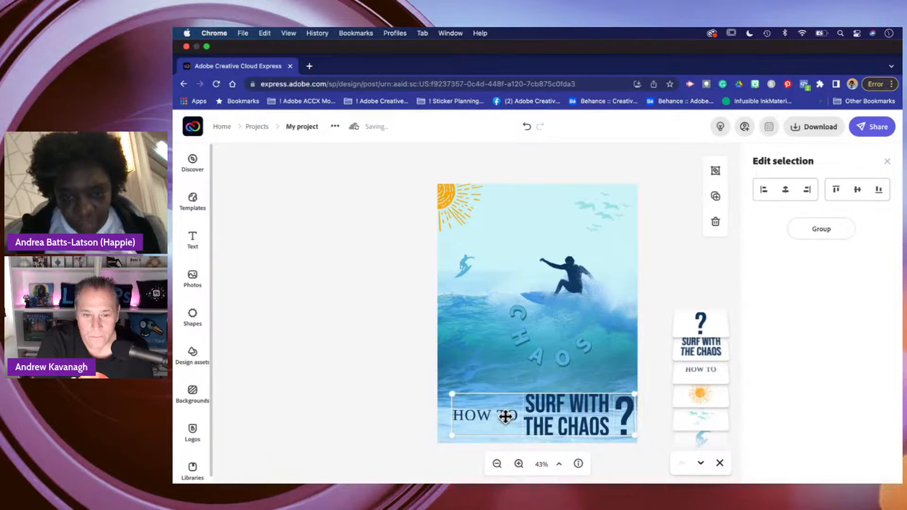
{"action": "key", "text": "Left"}
{"action": "key", "text": "Left"}
{"action": "key", "text": "Left"}
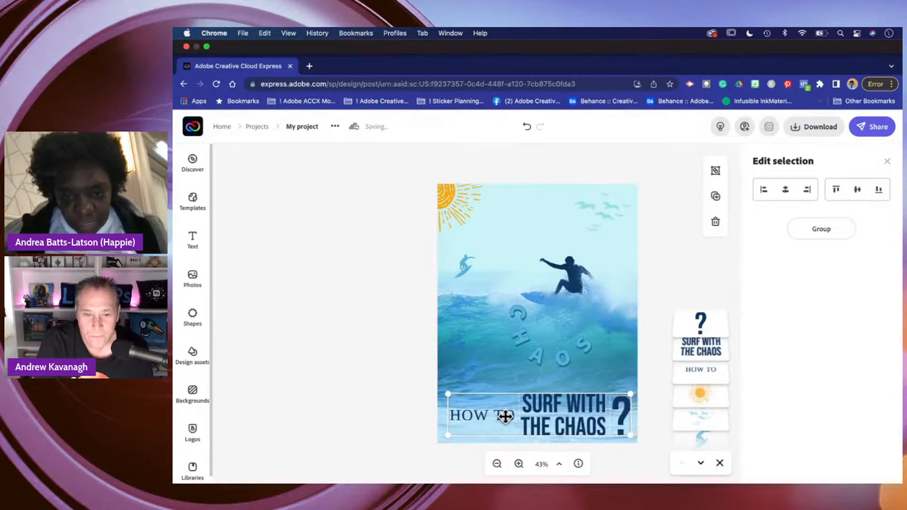
{"action": "left_click", "coordinate": [412, 361]}
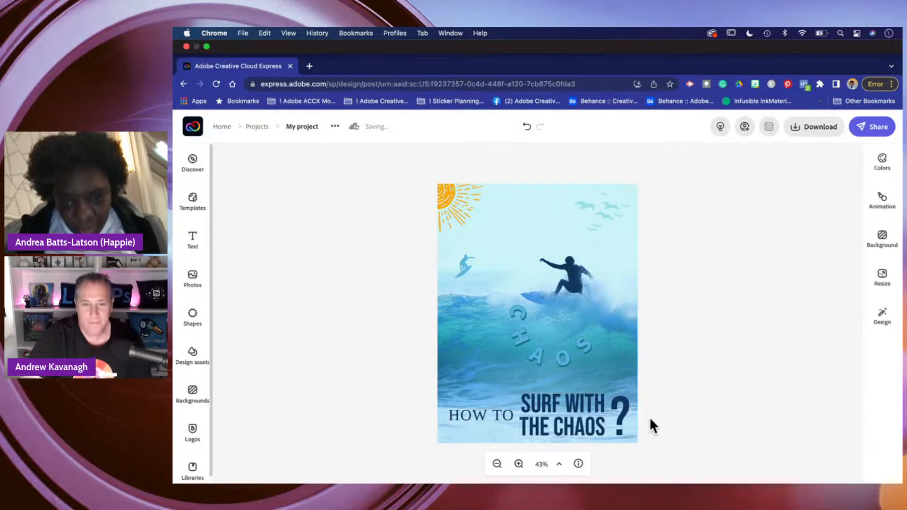
Move the question mark slightly closer to the "SURF WITH THE CHAOS" text.
{"action": "left_click", "coordinate": [622, 409]}
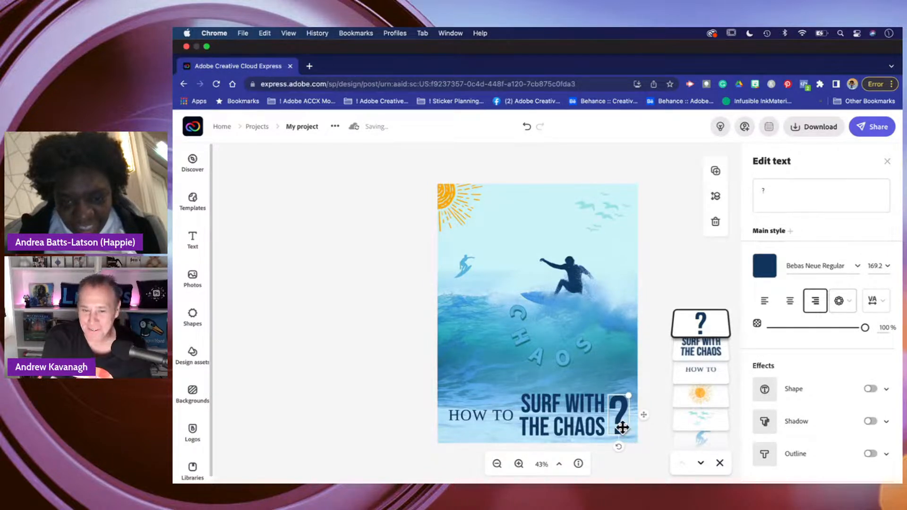
{"action": "left_click", "coordinate": [341, 327]}
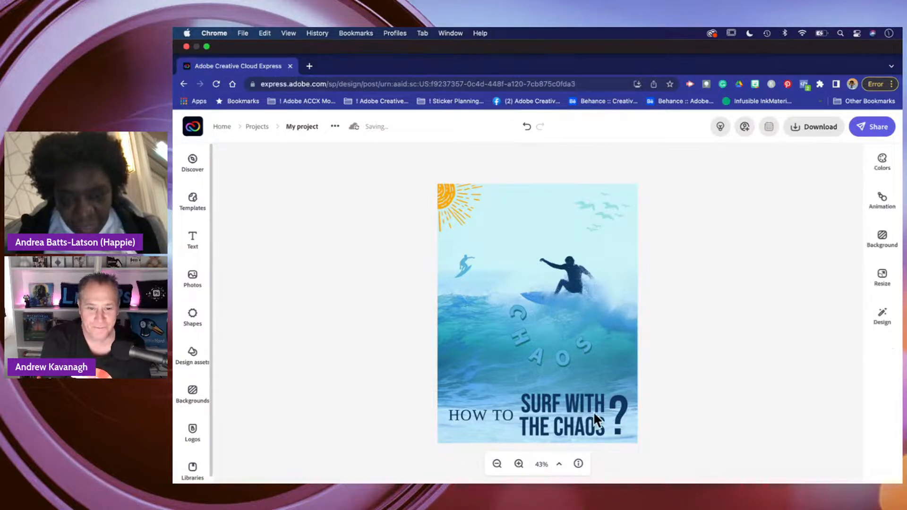
{"action": "left_click", "coordinate": [619, 416]}
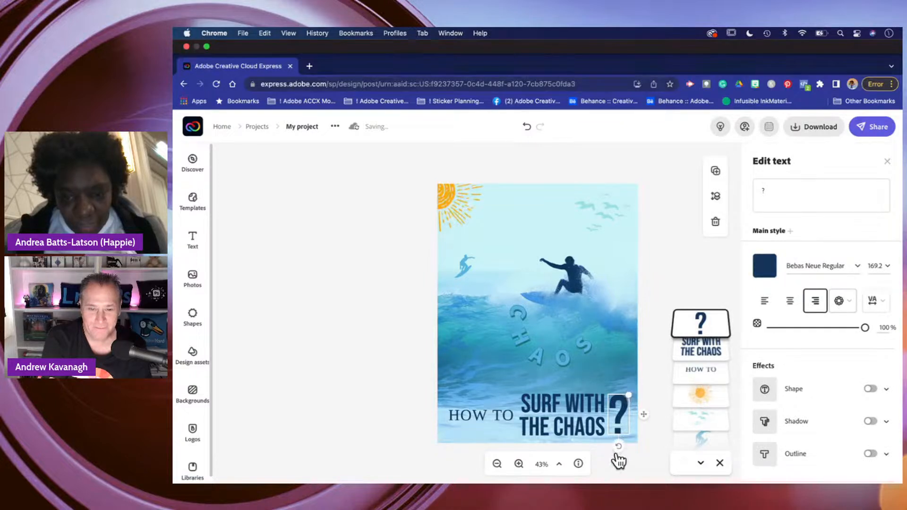
{"action": "mouse_move", "coordinate": [617, 449]}
{"action": "left_mouse_down"}
{"action": "mouse_move", "coordinate": [605, 446]}
{"action": "mouse_move", "coordinate": [617, 444]}
{"action": "left_mouse_up"}
{"action": "left_click", "coordinate": [372, 303]}
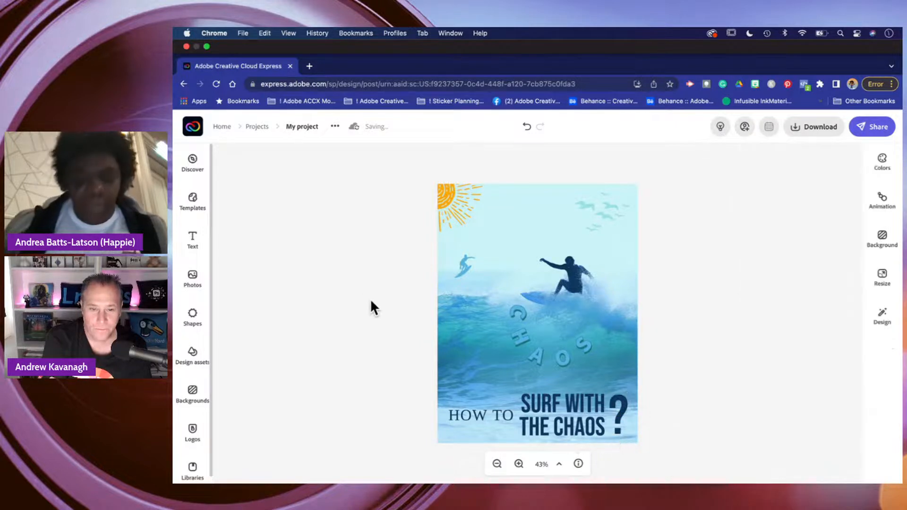